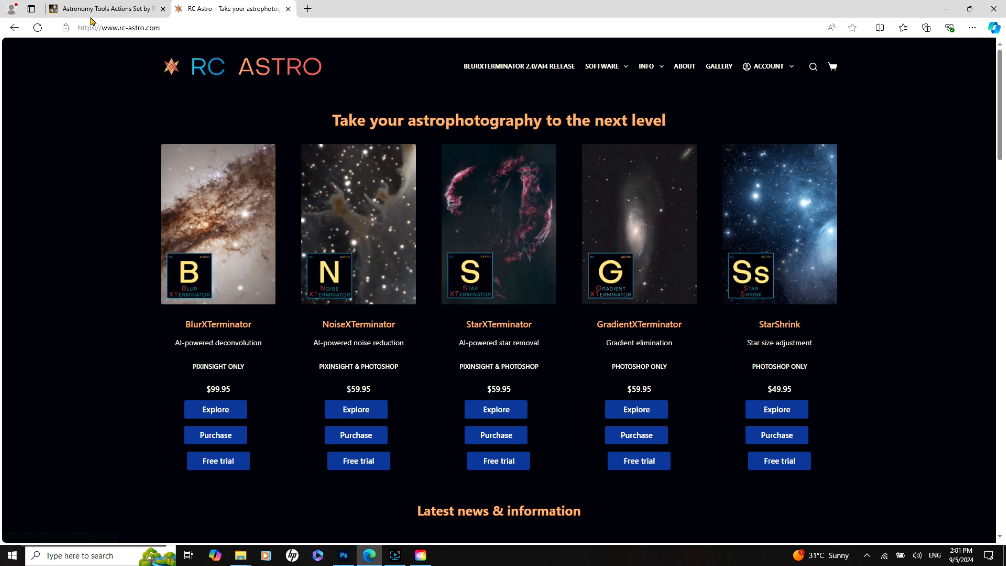
Review the list of actions in the Astronomy Tools set on the ProDigital Software page.
{"action": "left_click", "coordinate": [94, 8]}
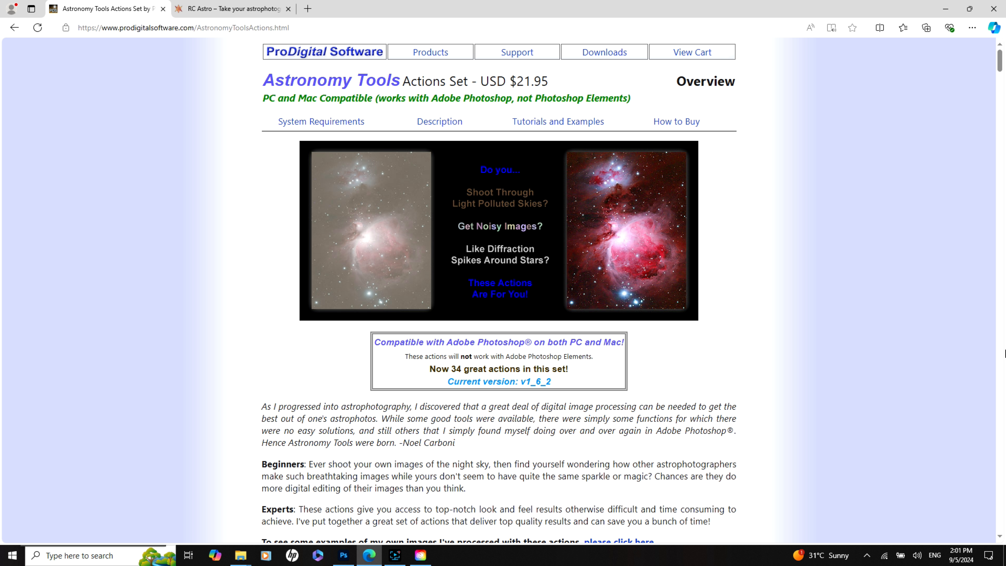
{"action": "left_click_drag", "start_coordinate": [1000, 62], "coordinate": [1000, 92]}
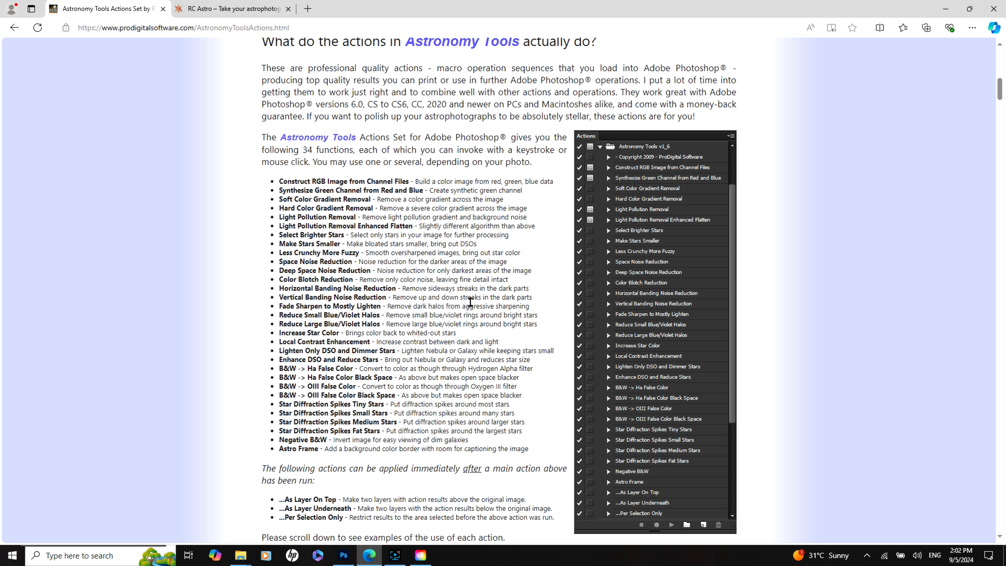
{"action": "left_click_drag", "start_coordinate": [996, 95], "coordinate": [1000, 55]}
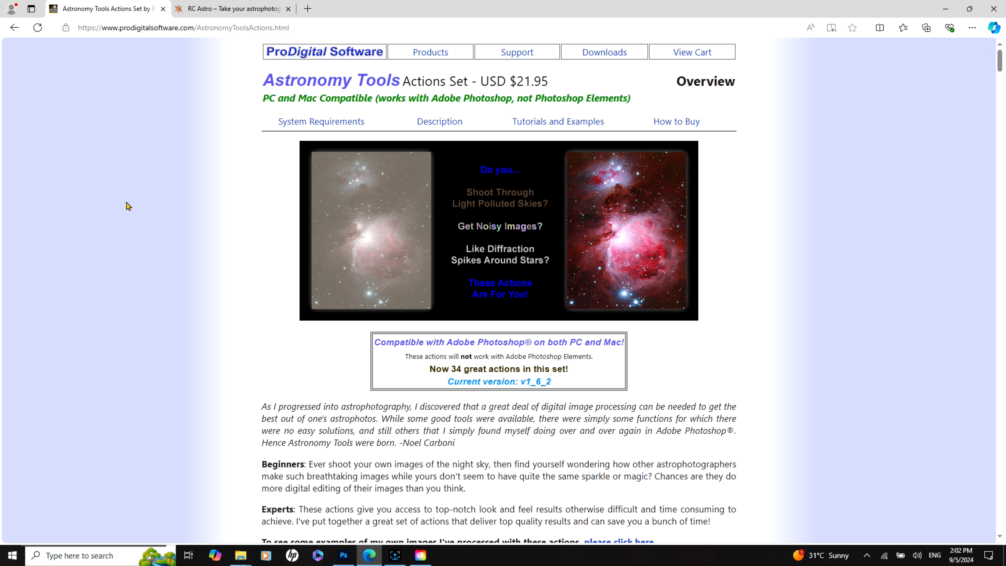
Switch to Photoshop, compare the NO_LP and NO_STR M16 images, and check the bit depth of the NO_STR image.
{"action": "left_click", "coordinate": [945, 9]}
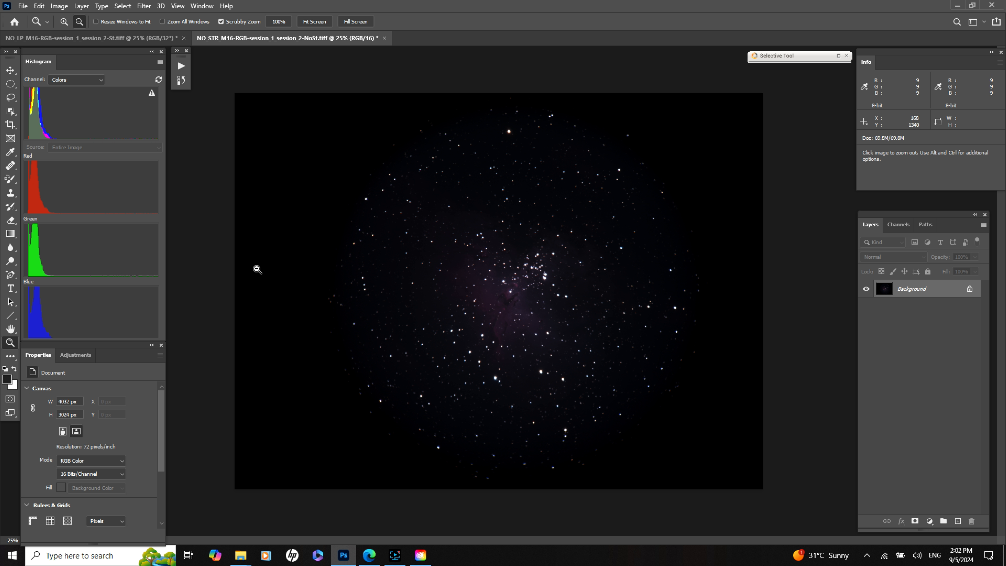
{"action": "left_click", "coordinate": [112, 38]}
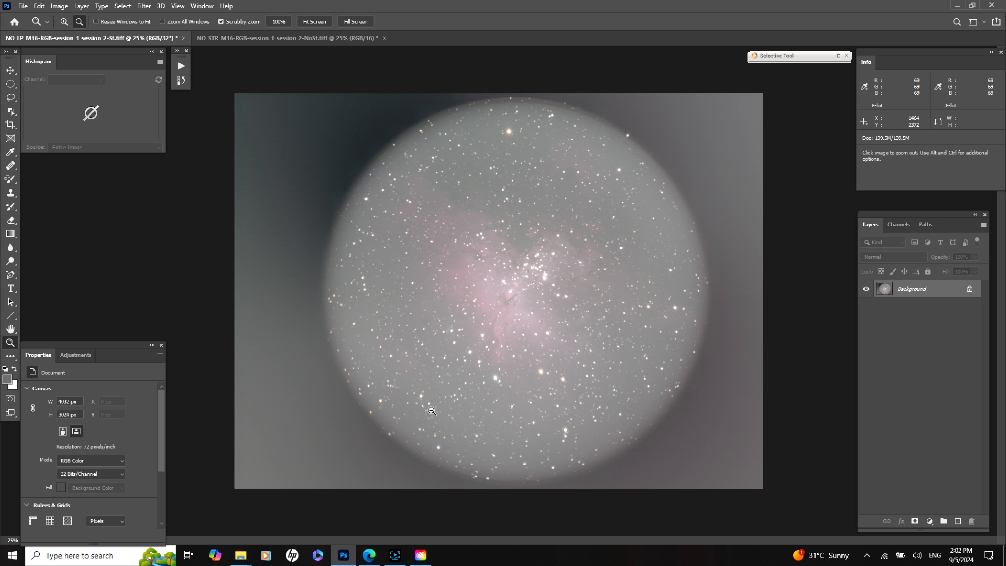
{"action": "left_click", "coordinate": [271, 38]}
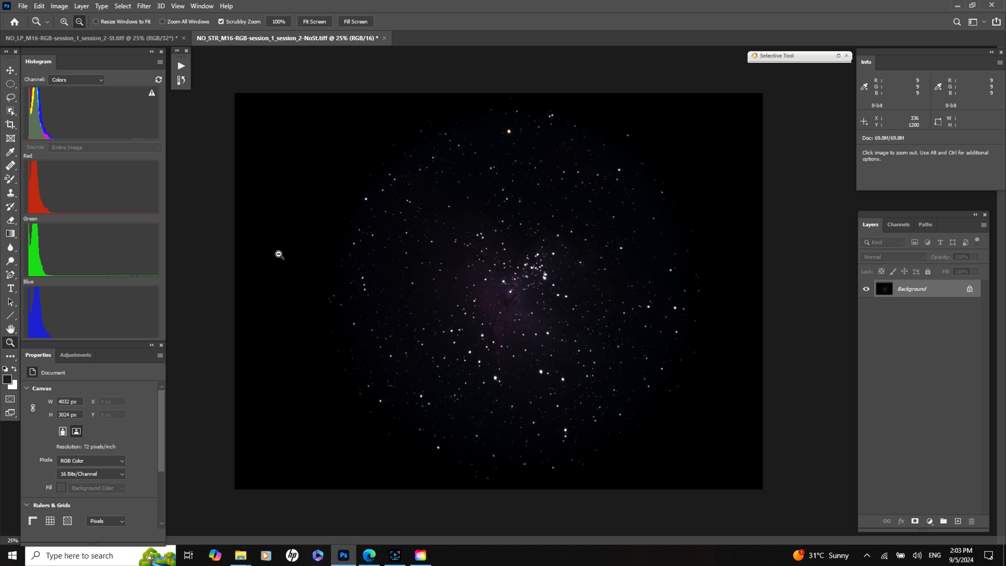
{"action": "left_click", "coordinate": [65, 7]}
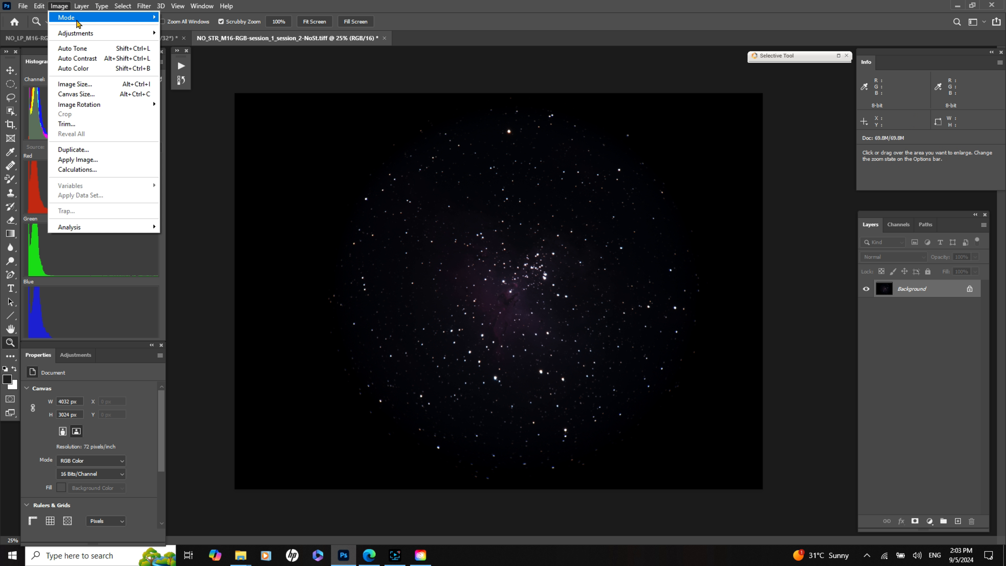
{"action": "mouse_move", "coordinate": [108, 20]}
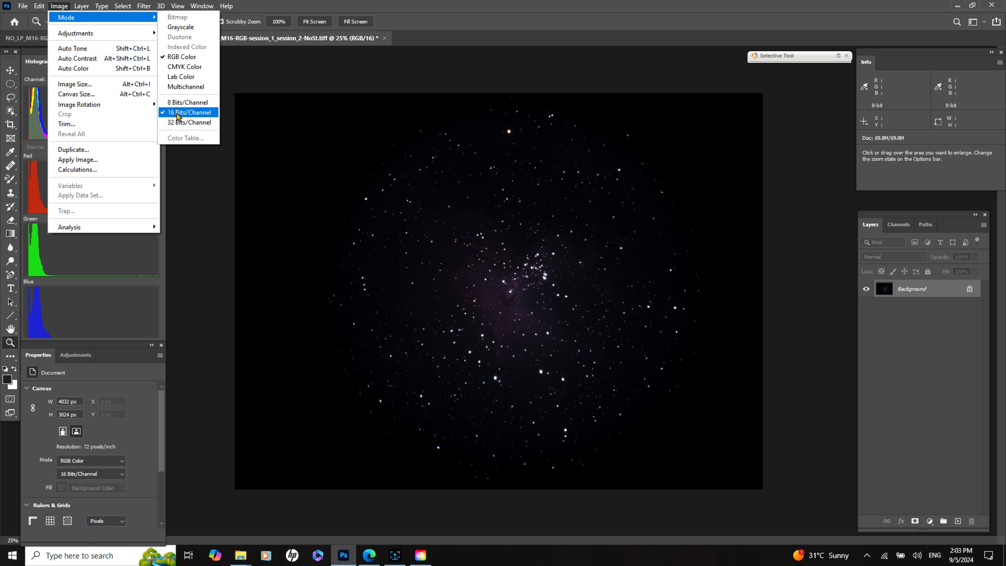
{"action": "left_click", "coordinate": [200, 208]}
Convert the NO_LP M16 image to 16 Bits/Channel using the Exposure and Gamma method of HDR Toning.
{"action": "left_click", "coordinate": [106, 37]}
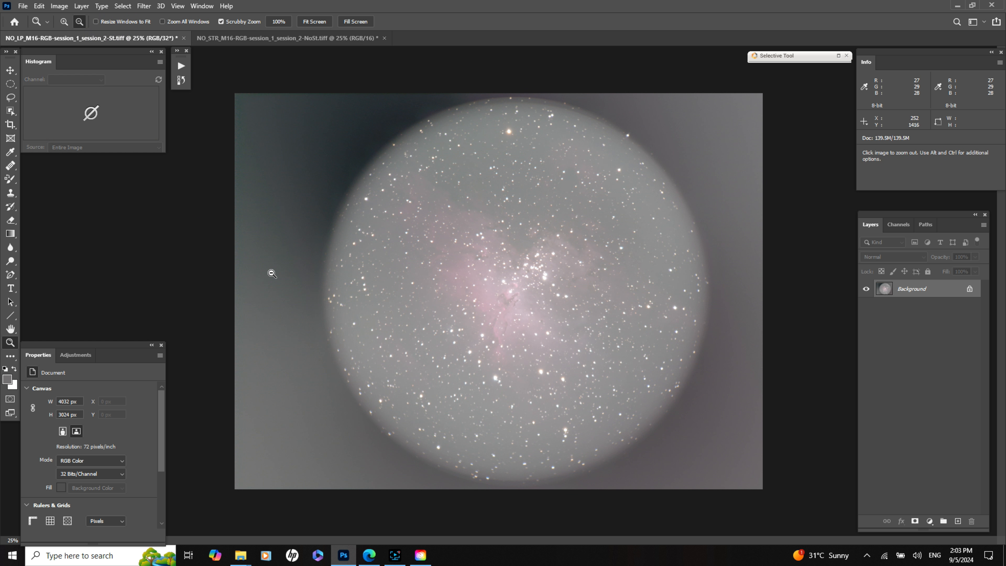
{"action": "left_click", "coordinate": [59, 6]}
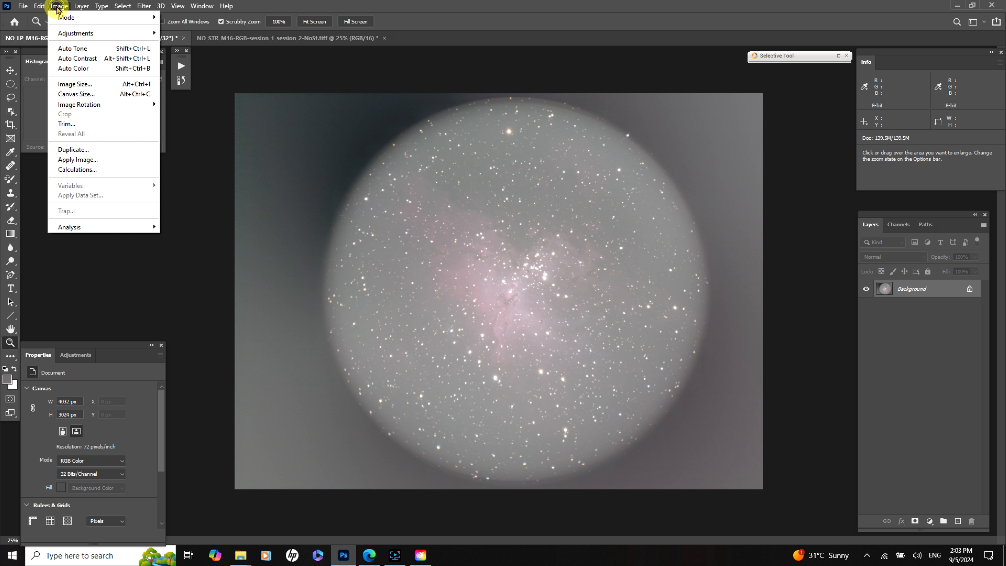
{"action": "mouse_move", "coordinate": [64, 21]}
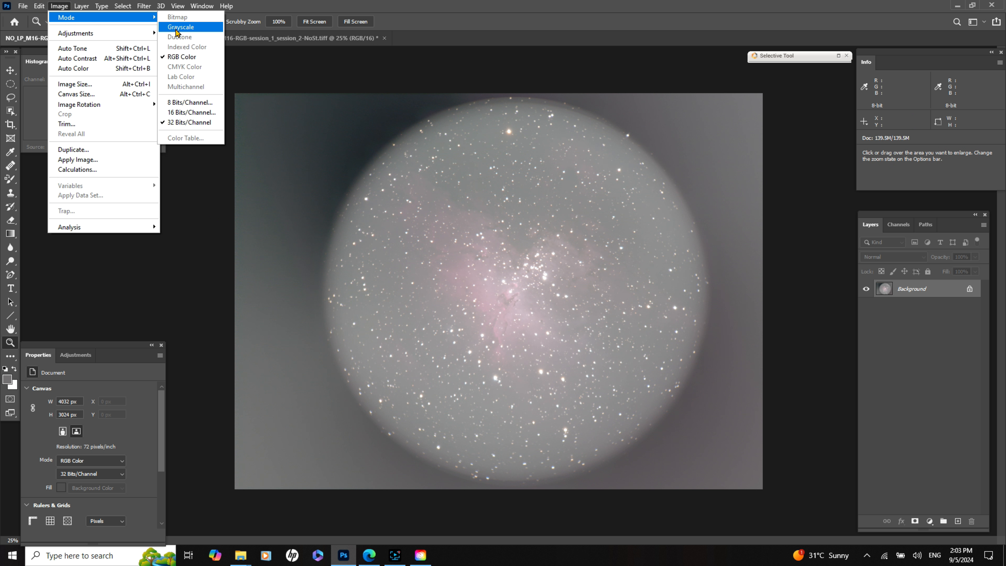
{"action": "left_click", "coordinate": [193, 114]}
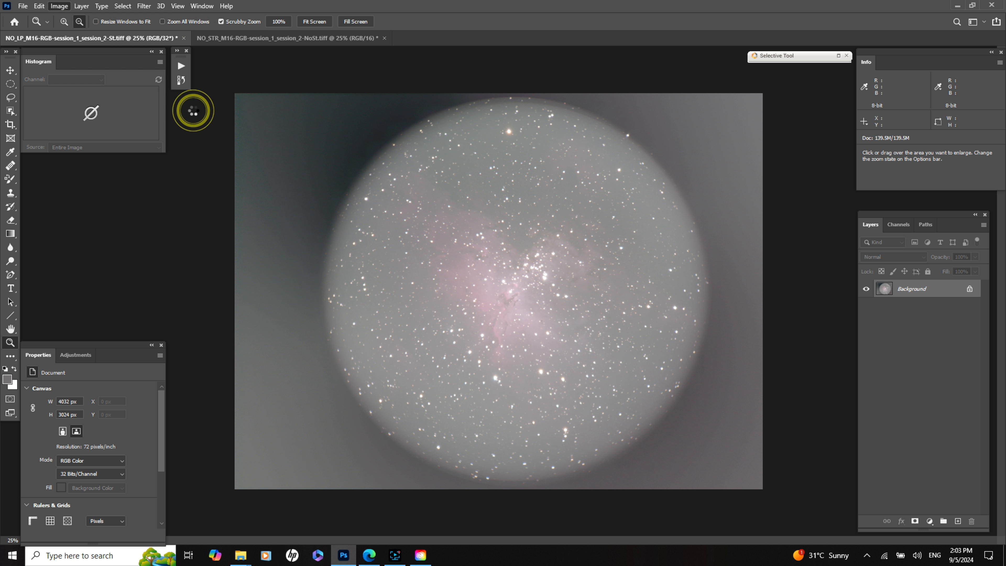
{"action": "left_click", "coordinate": [139, 160]}
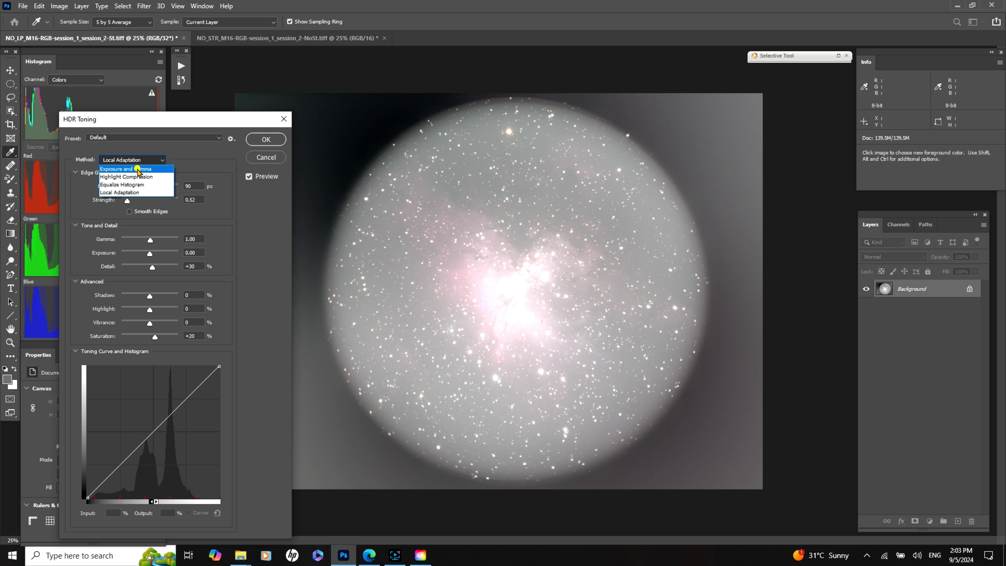
{"action": "left_click", "coordinate": [138, 169]}
{"action": "left_click", "coordinate": [265, 139]}
{"action": "key", "text": "z"}
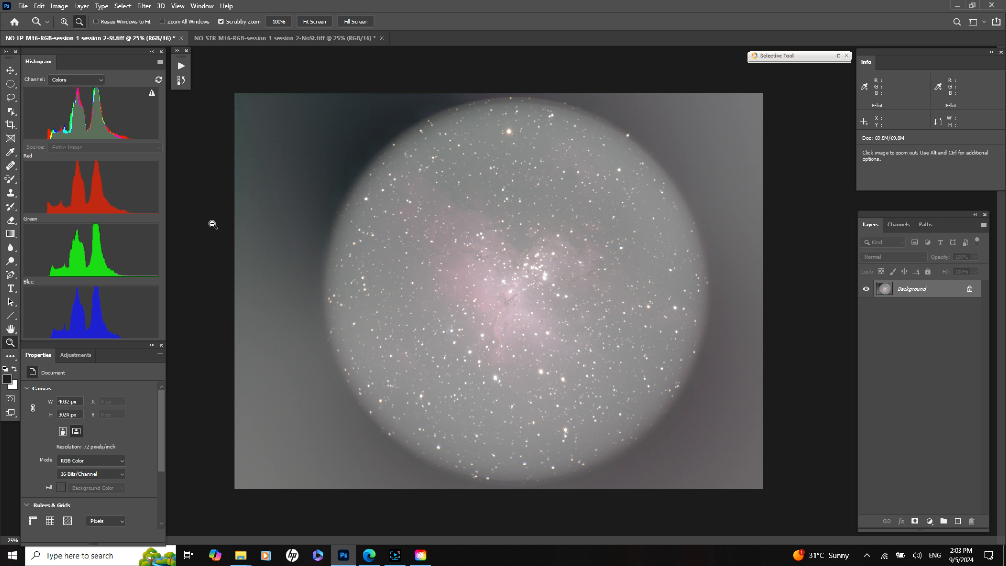
Frame a crop around the nebula in the NO_STR M16 image, about 1816 × 1512 px.
{"action": "left_click", "coordinate": [278, 37]}
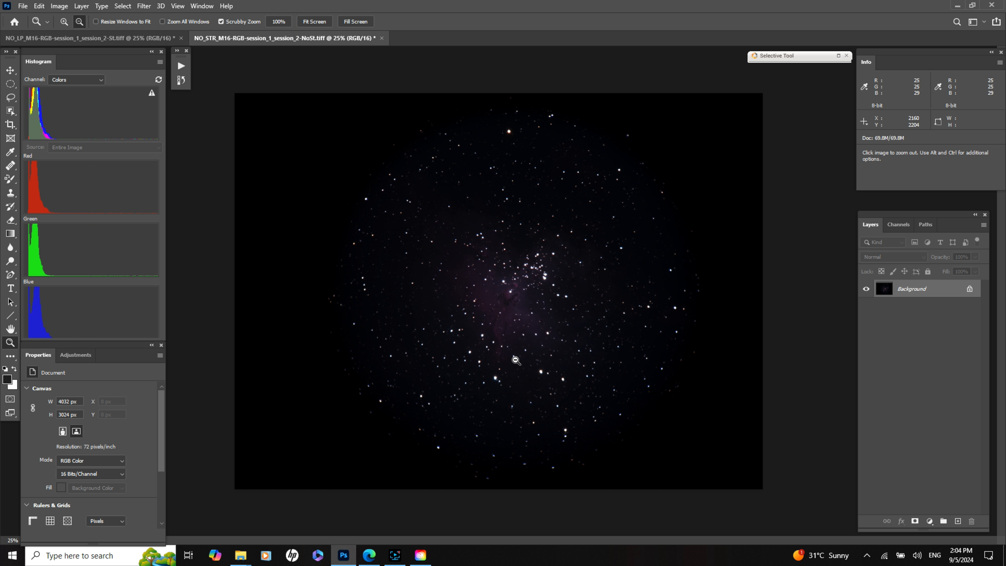
{"action": "left_click", "coordinate": [10, 124]}
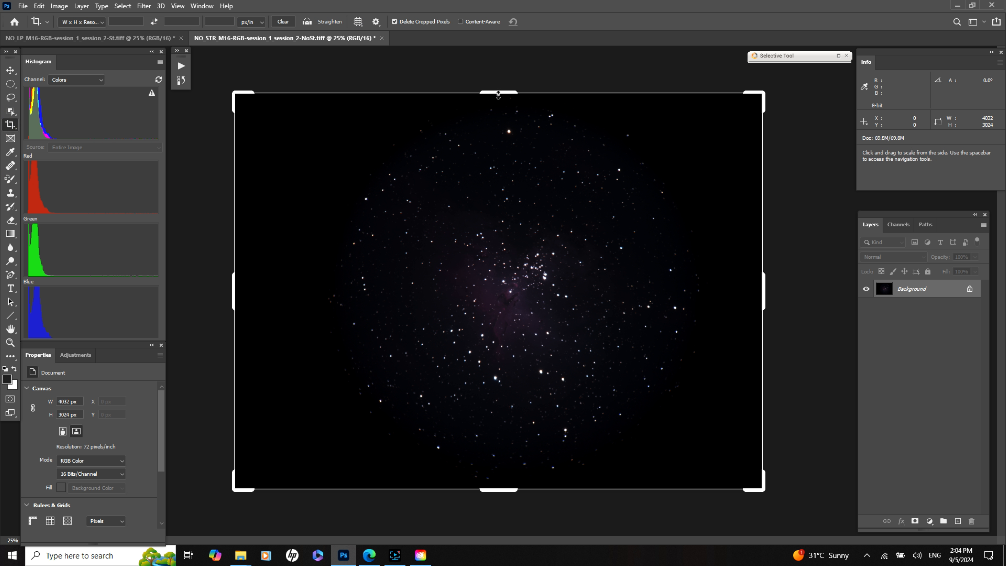
{"action": "left_click_drag", "start_coordinate": [499, 91], "coordinate": [501, 148]}
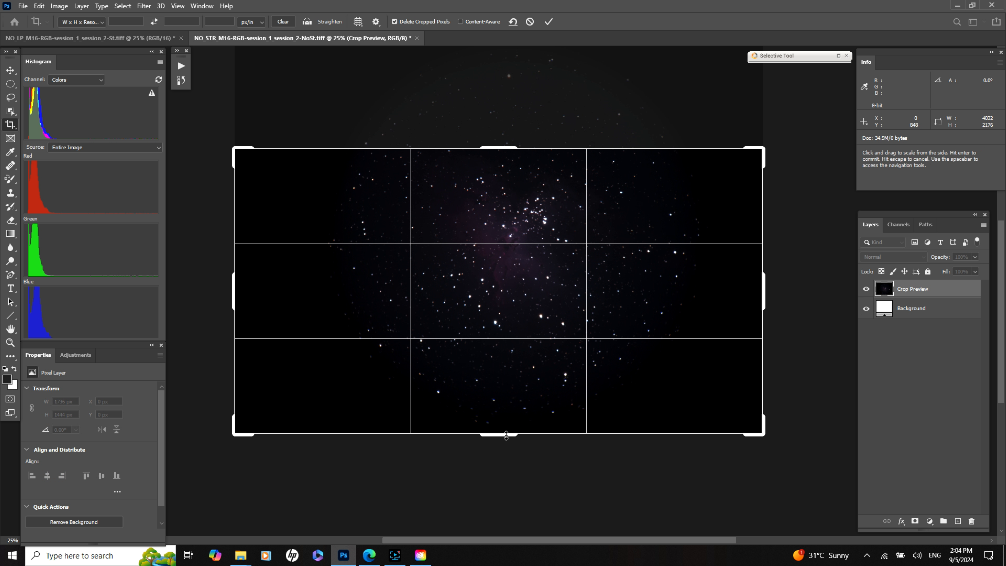
{"action": "left_click_drag", "start_coordinate": [506, 433], "coordinate": [506, 355]}
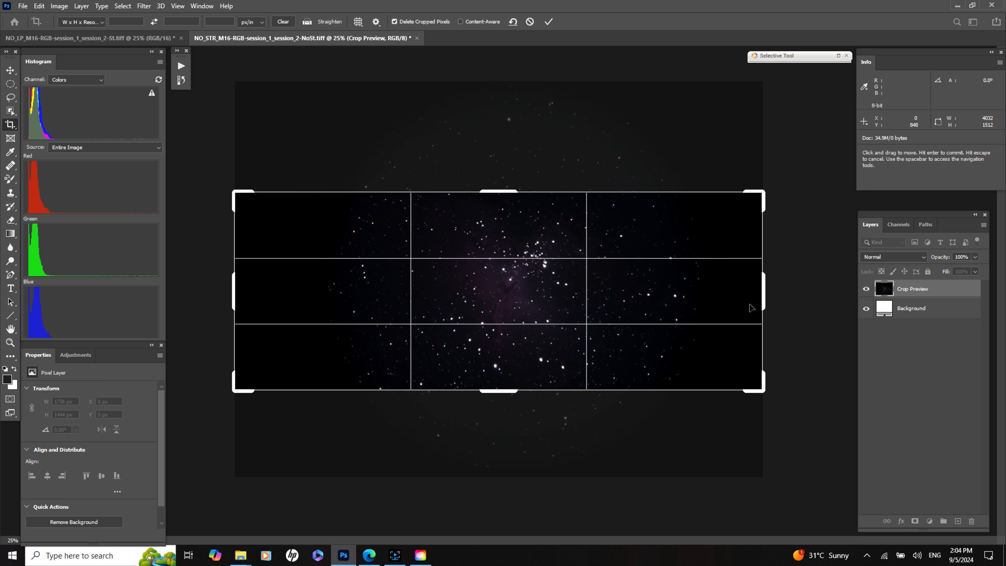
{"action": "left_click_drag", "start_coordinate": [759, 294], "coordinate": [700, 293]}
{"action": "left_click_drag", "start_coordinate": [296, 288], "coordinate": [383, 288]}
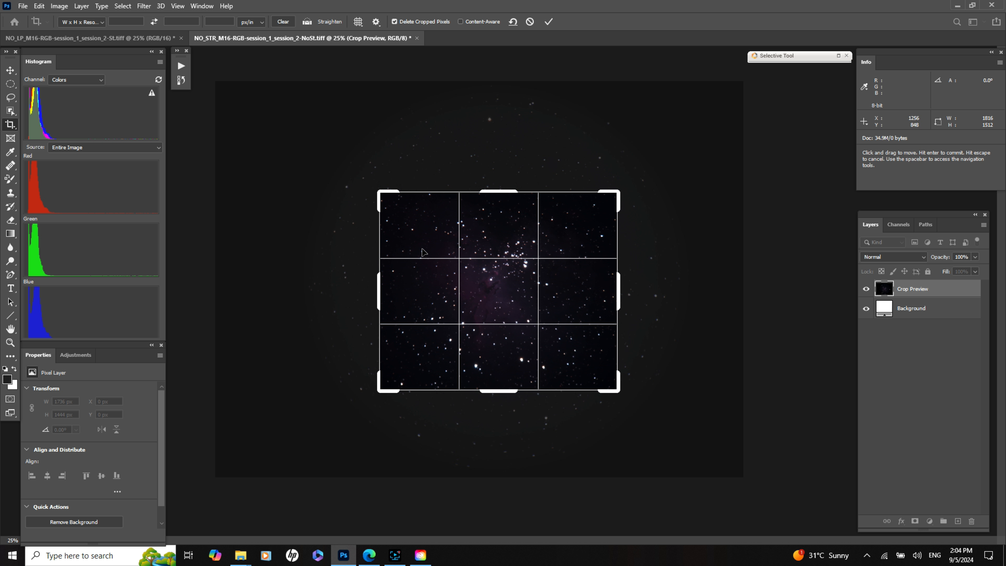
Refine the crop frame around the nebula to about 1760 × 1480 px, apply the crop, and fit the image to the screen.
{"action": "left_click_drag", "start_coordinate": [502, 391], "coordinate": [502, 381]}
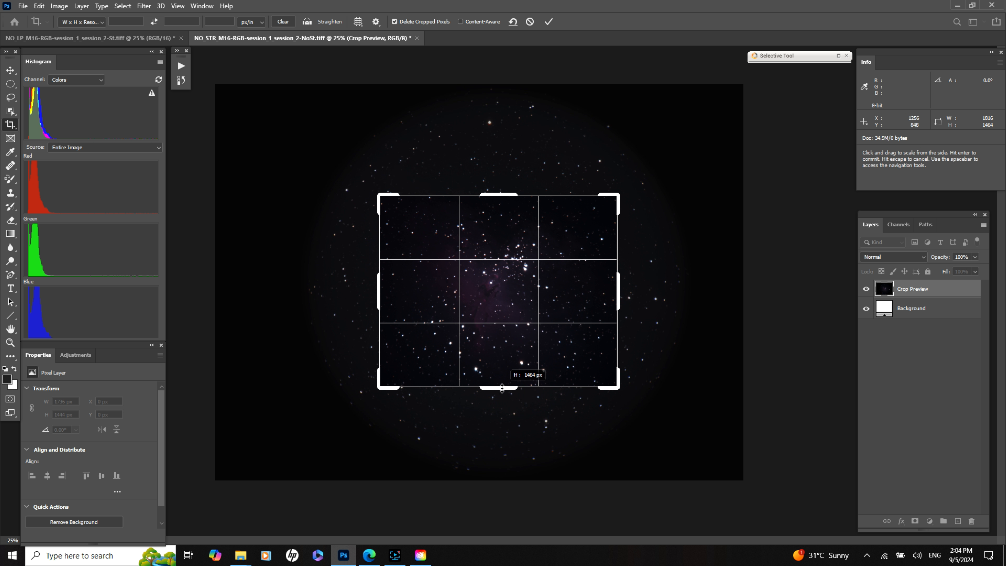
{"action": "left_click_drag", "start_coordinate": [500, 197], "coordinate": [499, 205]}
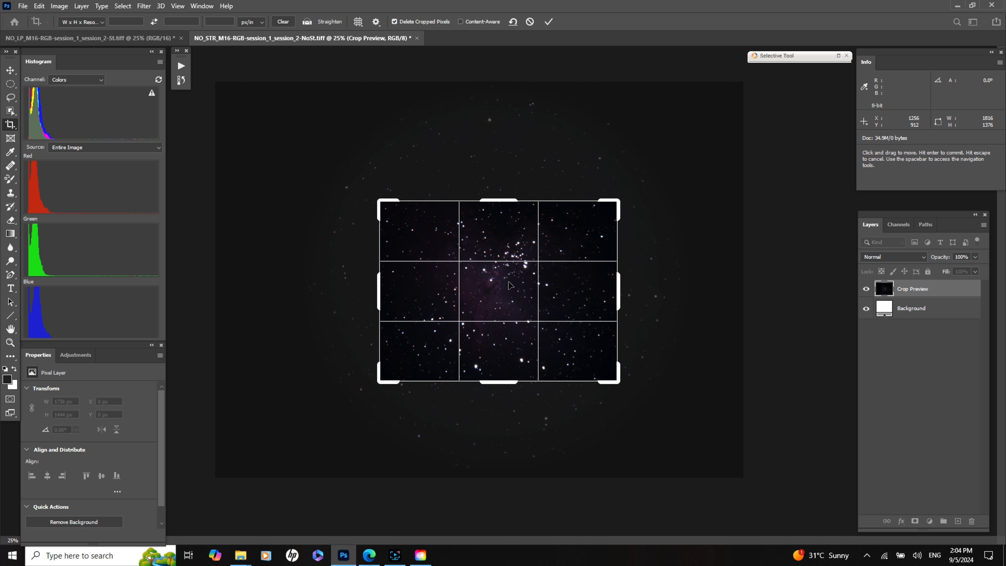
{"action": "left_click_drag", "start_coordinate": [617, 290], "coordinate": [612, 286]}
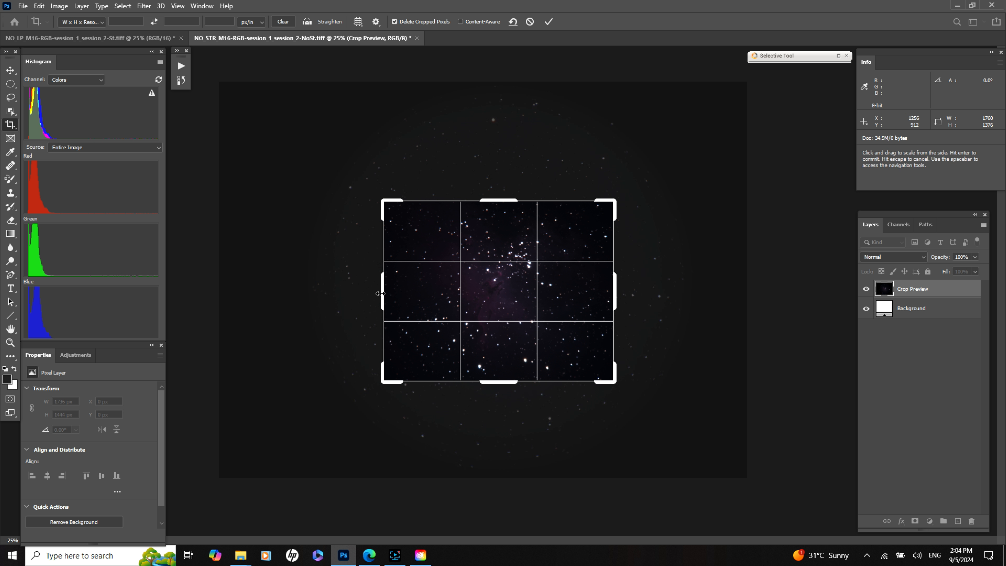
{"action": "left_click_drag", "start_coordinate": [382, 293], "coordinate": [380, 294]}
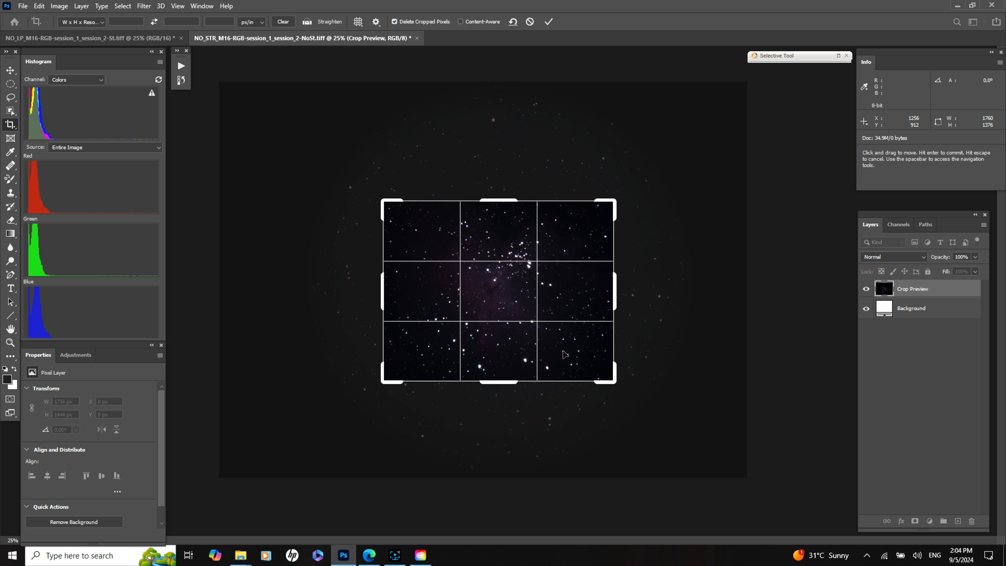
{"action": "left_click_drag", "start_coordinate": [506, 382], "coordinate": [506, 384]}
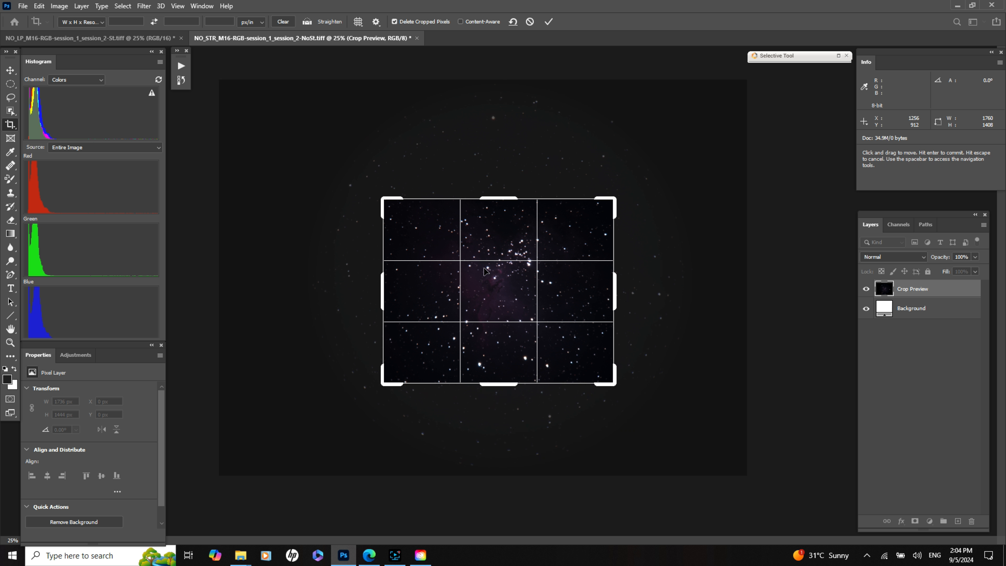
{"action": "left_click_drag", "start_coordinate": [502, 197], "coordinate": [501, 192]}
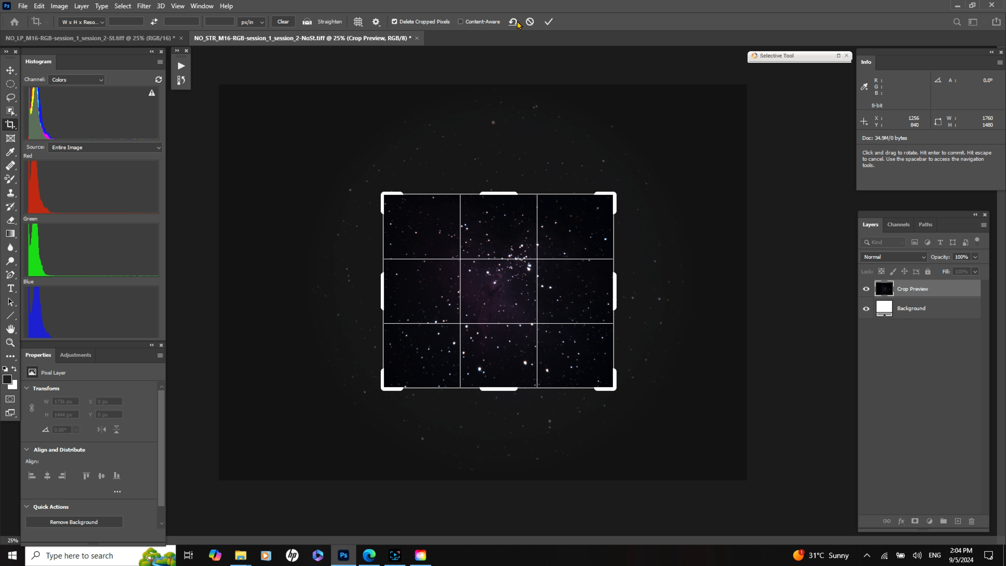
{"action": "left_click", "coordinate": [548, 22]}
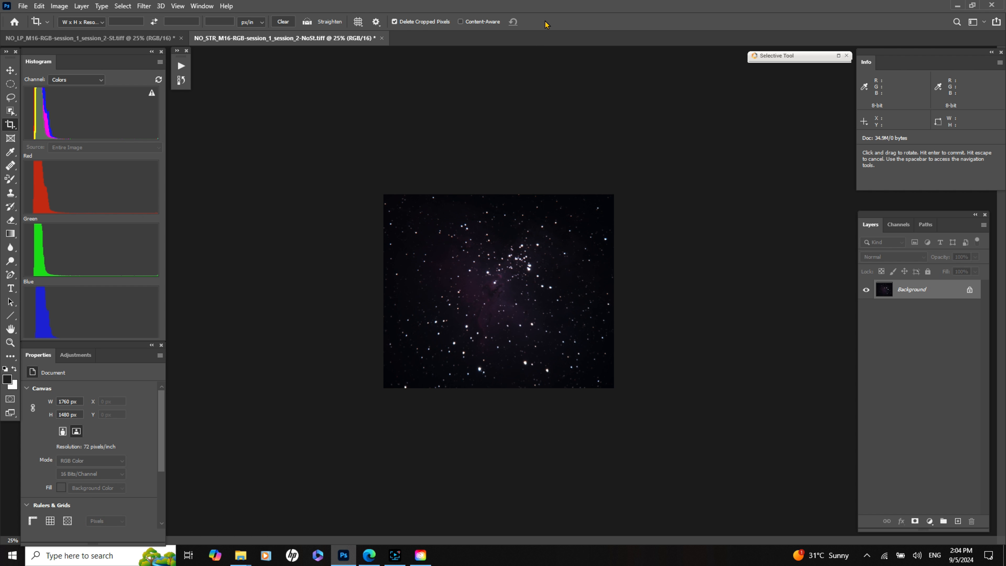
{"action": "left_click", "coordinate": [9, 343]}
{"action": "left_click", "coordinate": [314, 21]}
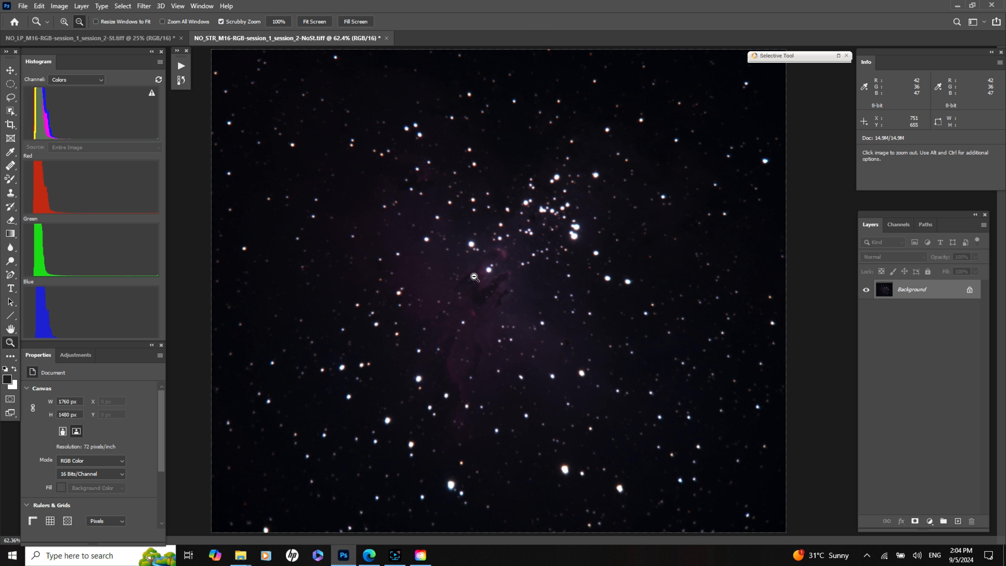
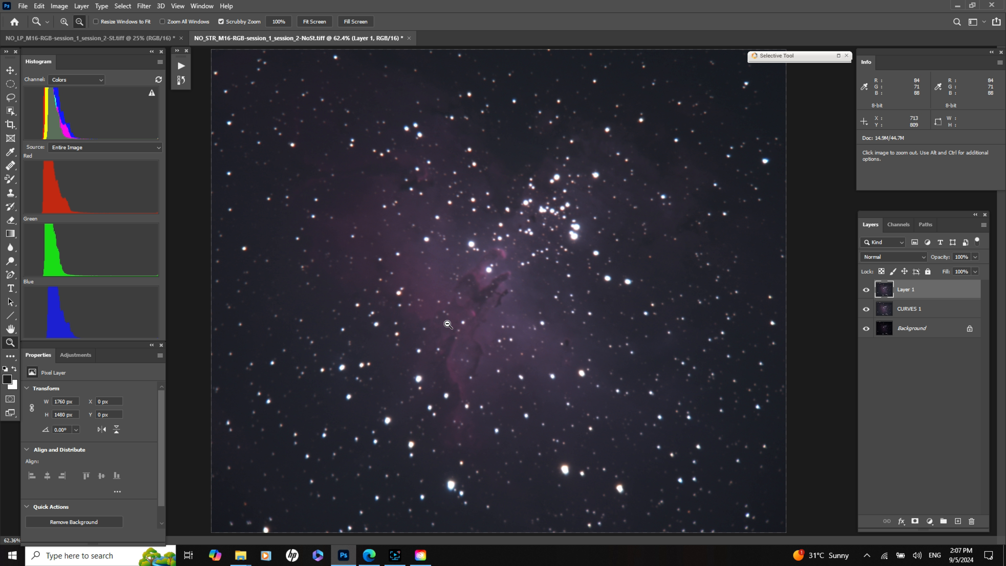
Draw a large freehand lasso selection around the nebula on Layer 1 and invert it to select the outer background.
{"action": "left_click", "coordinate": [11, 98]}
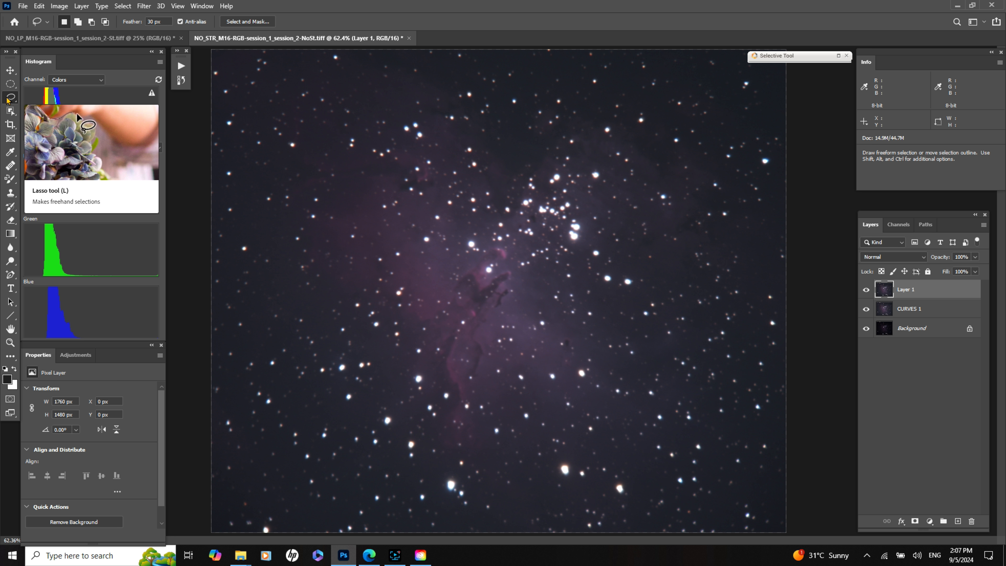
{"action": "mouse_move", "coordinate": [720, 152]}
{"action": "left_mouse_down"}
{"action": "mouse_move", "coordinate": [659, 97]}
{"action": "mouse_move", "coordinate": [278, 50]}
{"action": "mouse_move", "coordinate": [243, 76]}
{"action": "mouse_move", "coordinate": [228, 162]}
{"action": "mouse_move", "coordinate": [248, 277]}
{"action": "mouse_move", "coordinate": [358, 460]}
{"action": "mouse_move", "coordinate": [429, 515]}
{"action": "mouse_move", "coordinate": [507, 531]}
{"action": "mouse_move", "coordinate": [700, 534]}
{"action": "mouse_move", "coordinate": [758, 514]}
{"action": "mouse_move", "coordinate": [780, 365]}
{"action": "mouse_move", "coordinate": [764, 282]}
{"action": "mouse_move", "coordinate": [693, 123]}
{"action": "left_mouse_up"}
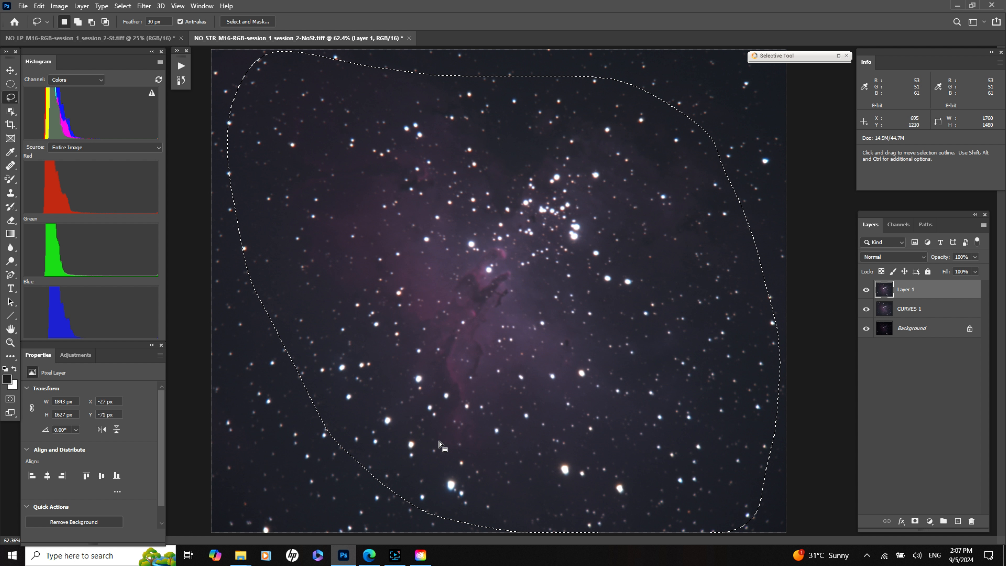
{"action": "left_click", "coordinate": [122, 6]}
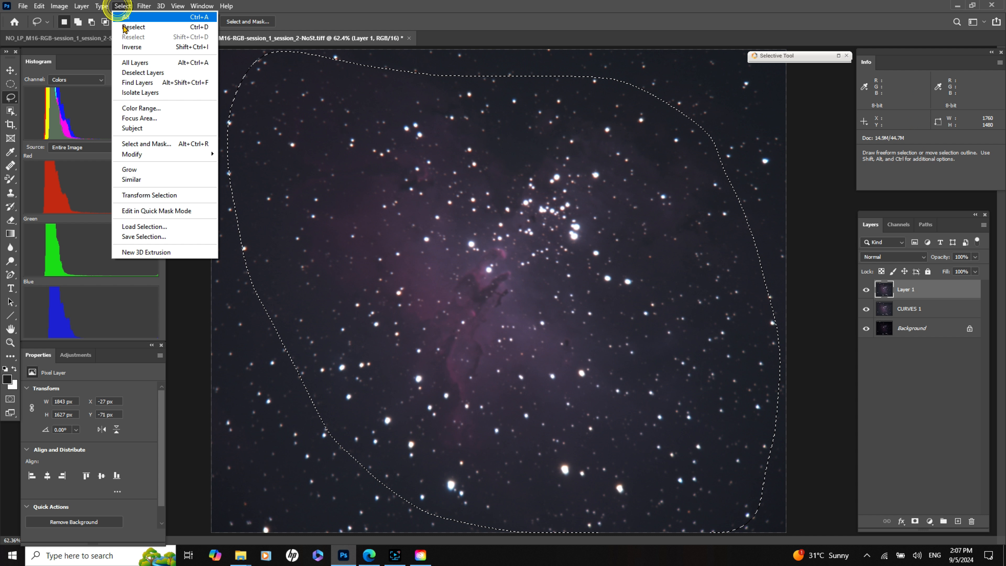
{"action": "left_click", "coordinate": [126, 48]}
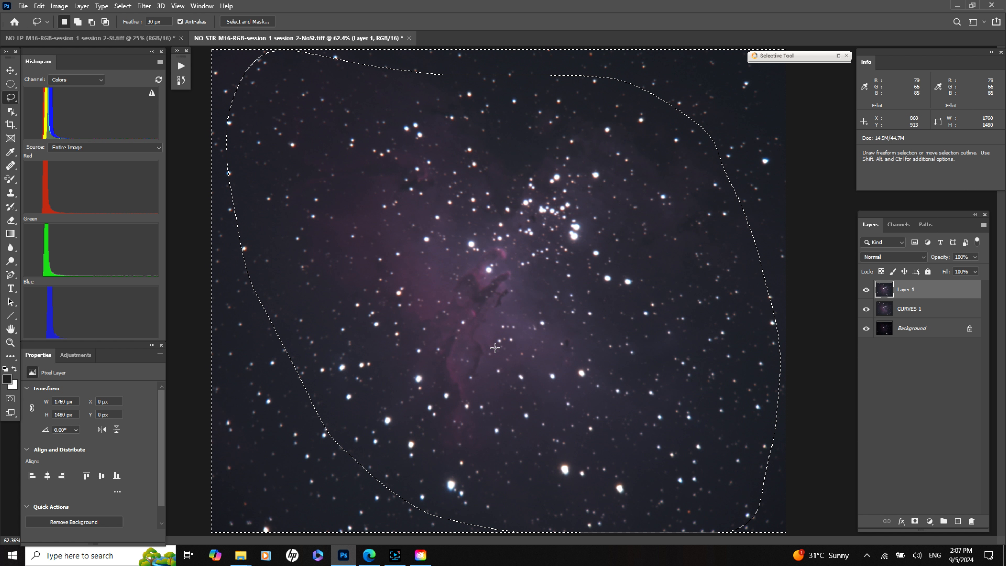
Apply the RC-Astro GradientXTerminator filter to Layer 1 with Medium detail, Medium aggressiveness and Balance background color enabled.
{"action": "left_click", "coordinate": [144, 6]}
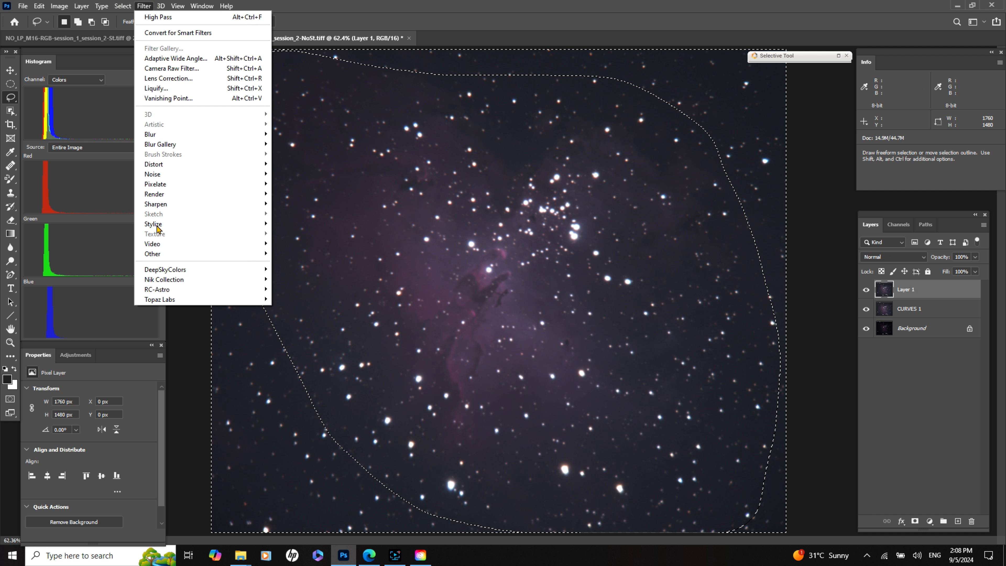
{"action": "mouse_move", "coordinate": [157, 290]}
{"action": "left_click", "coordinate": [302, 299]}
{"action": "left_click", "coordinate": [424, 220]}
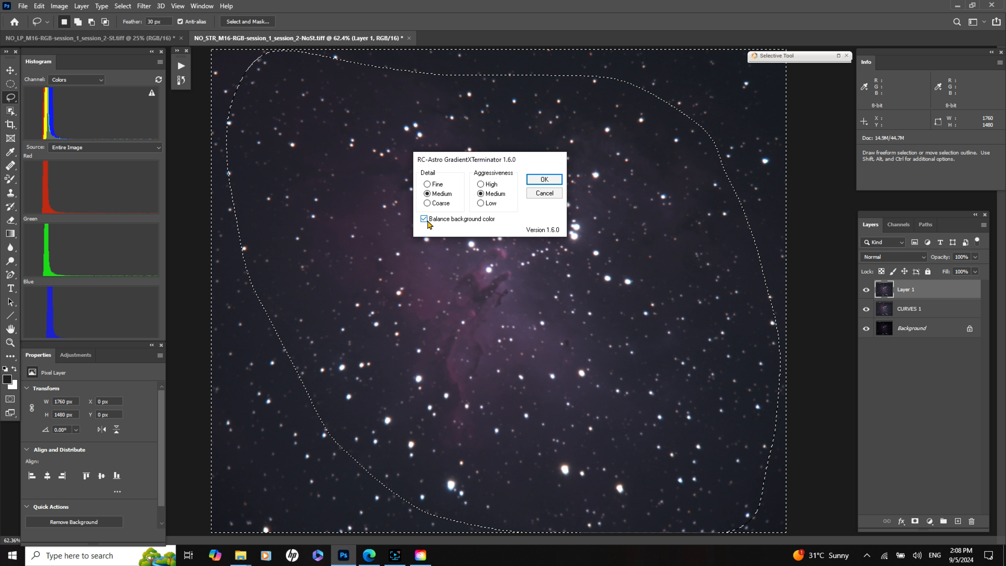
{"action": "left_click", "coordinate": [544, 180]}
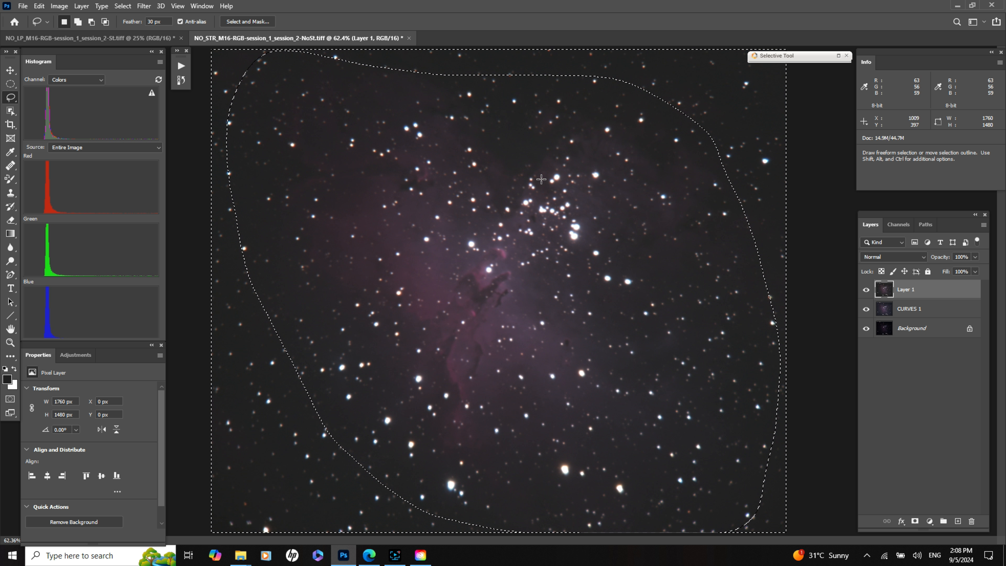
Deselect the outer background and toggle Layer 1's visibility to compare the image before and after gradient removal.
{"action": "left_click", "coordinate": [115, 6]}
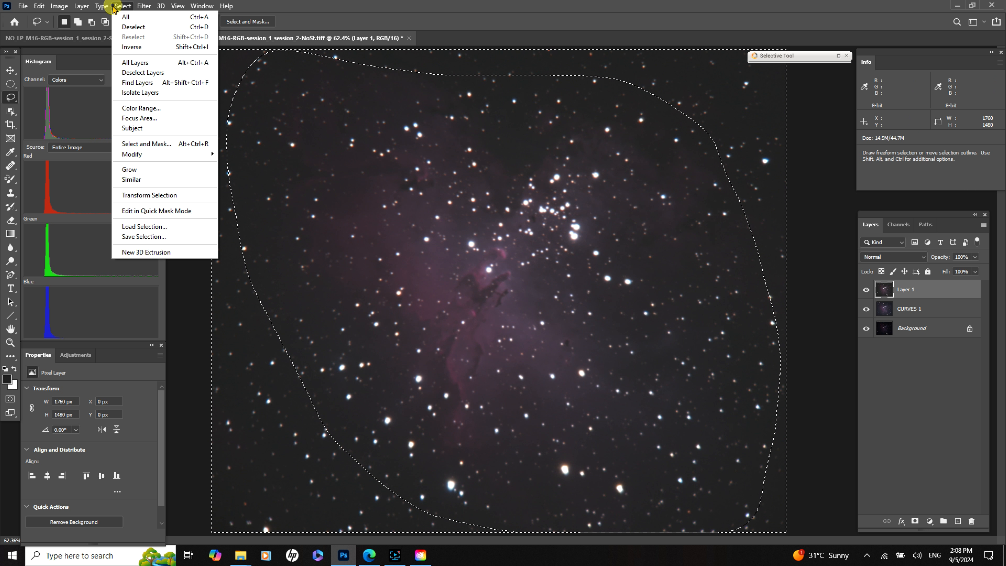
{"action": "left_click", "coordinate": [125, 27]}
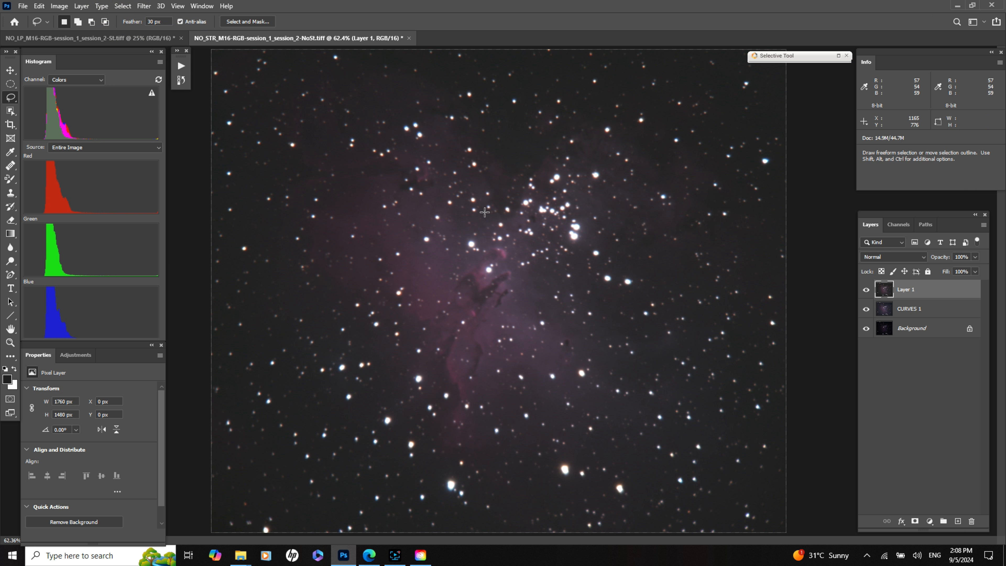
{"action": "left_click", "coordinate": [866, 289]}
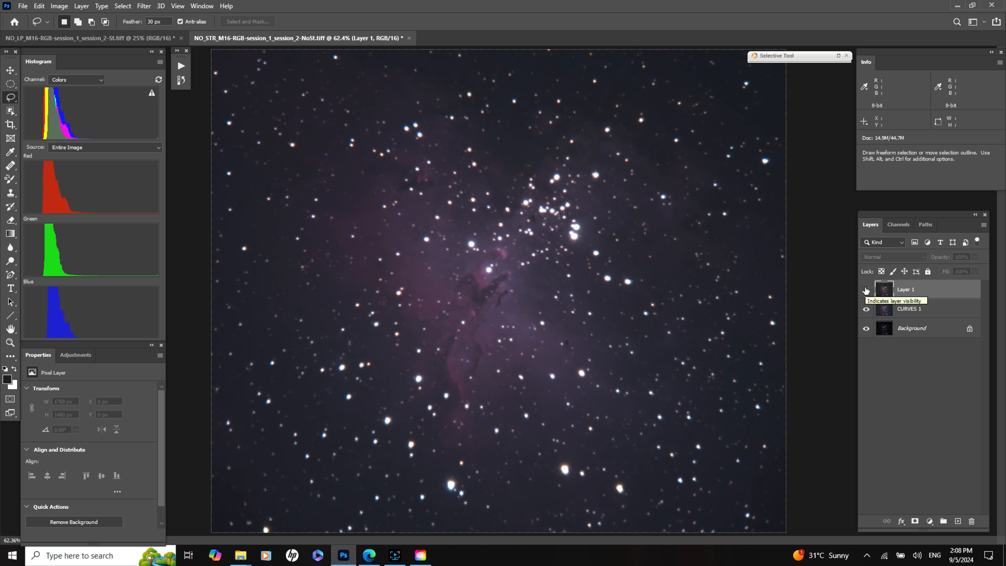
{"action": "left_click", "coordinate": [866, 290]}
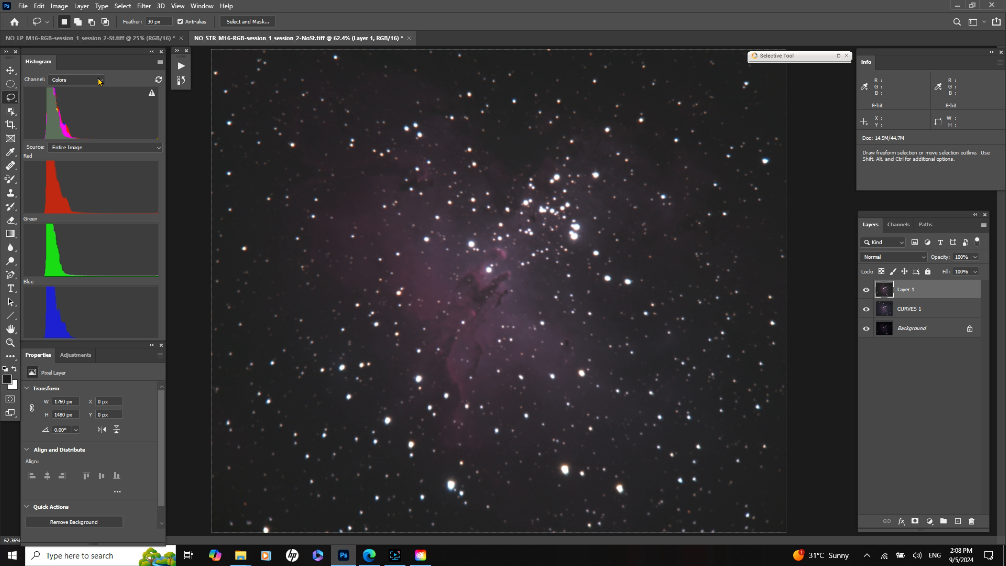
Rename Layer 1 as GRAD X and stamp all visible layers into a new layer above it.
{"action": "left_click", "coordinate": [56, 6]}
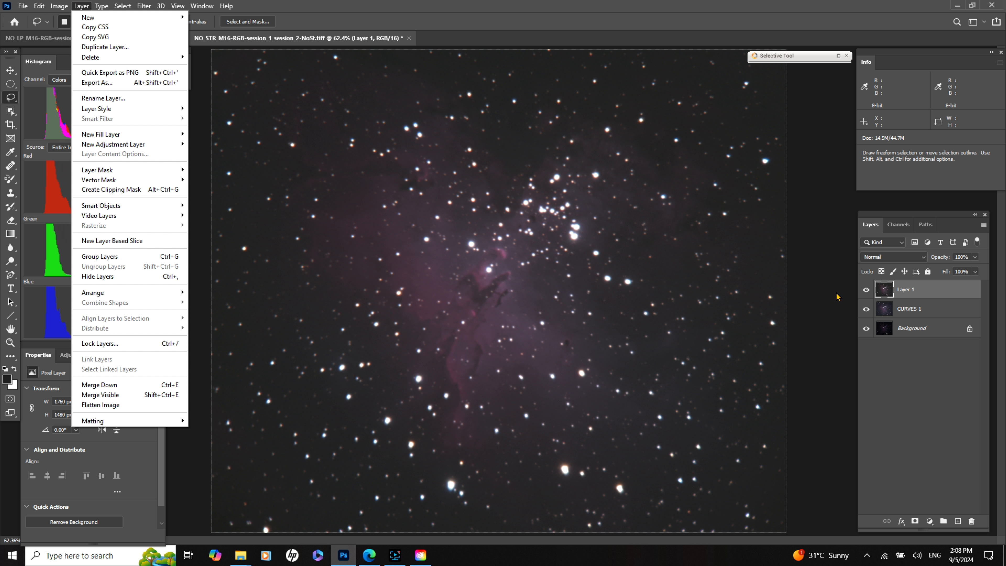
{"action": "left_click", "coordinate": [906, 287]}
{"action": "double_click", "coordinate": [906, 289]}
{"action": "type", "text": "G"}
{"action": "key", "text": "Return"}
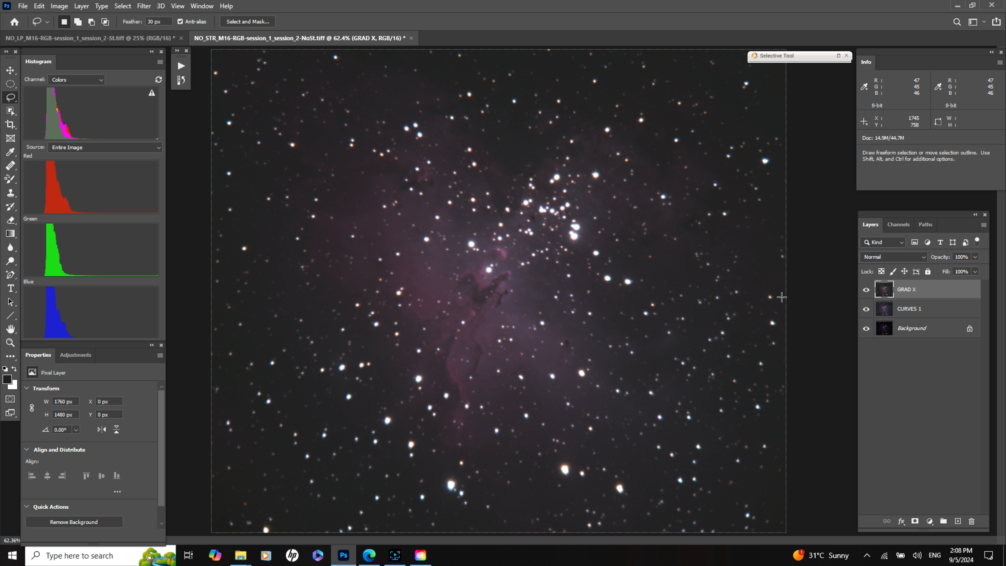
{"action": "key", "text": "ctrl+alt+shift+e"}
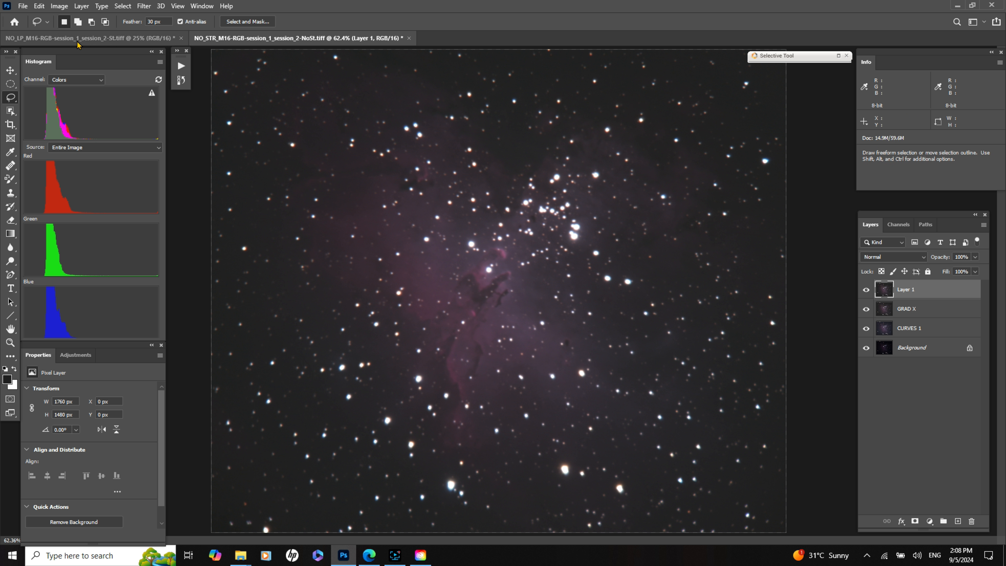
Examine the background and star colors in the lower-right part of the image at 500% magnification.
{"action": "left_click", "coordinate": [9, 342]}
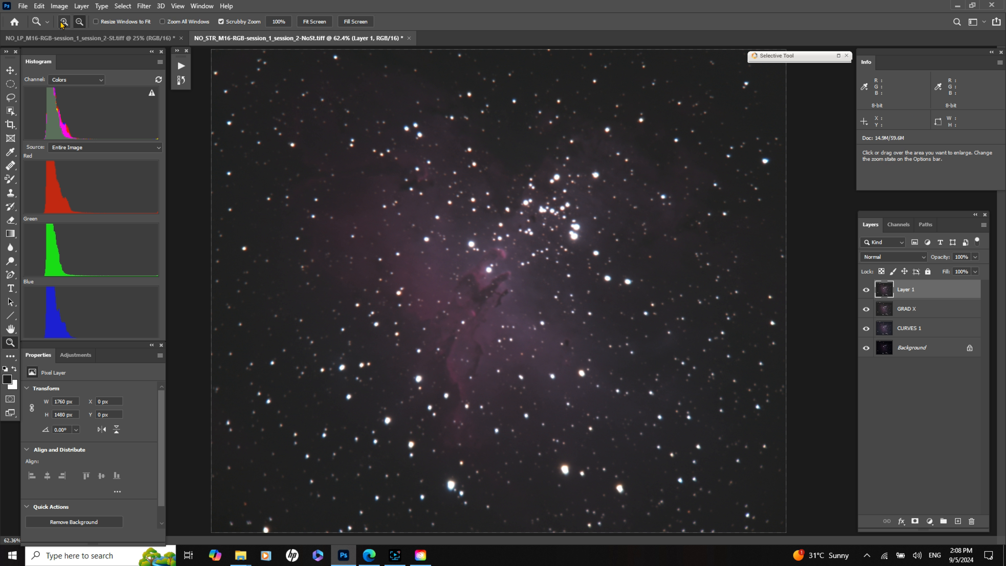
{"action": "left_click", "coordinate": [629, 336]}
{"action": "left_click", "coordinate": [629, 336]}
{"action": "left_click", "coordinate": [629, 336]}
{"action": "left_click", "coordinate": [628, 336]}
{"action": "left_click", "coordinate": [629, 336]}
{"action": "left_click", "coordinate": [629, 336]}
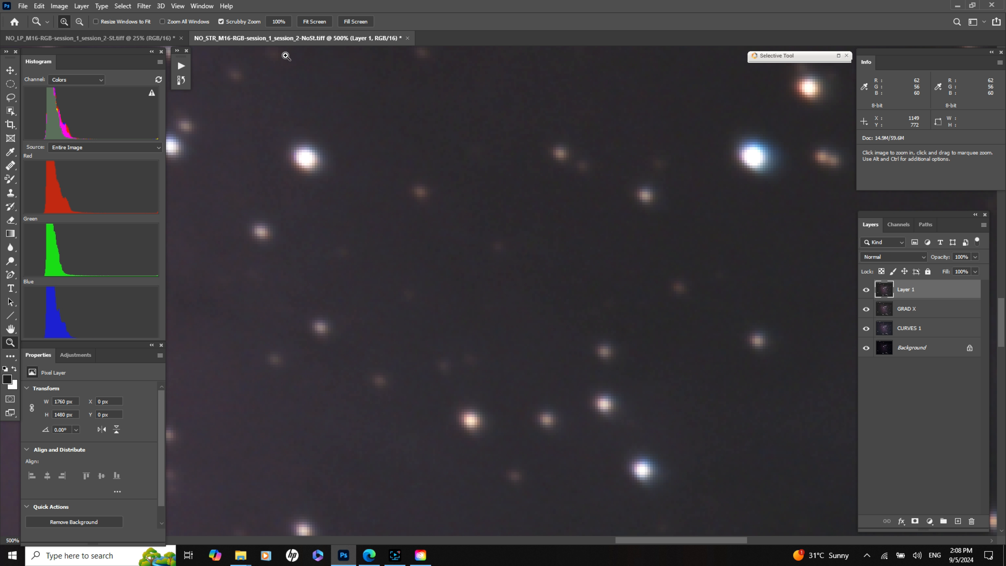
{"action": "left_click", "coordinate": [312, 23]}
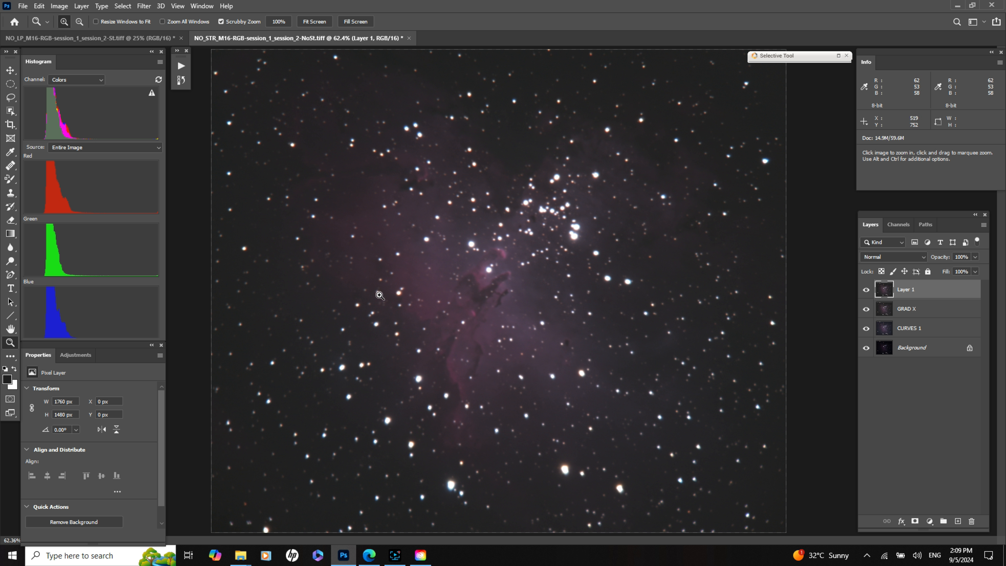
Apply a Levels adjustment to Layer 1 with the RGB black input level at 26.
{"action": "left_click", "coordinate": [67, 7]}
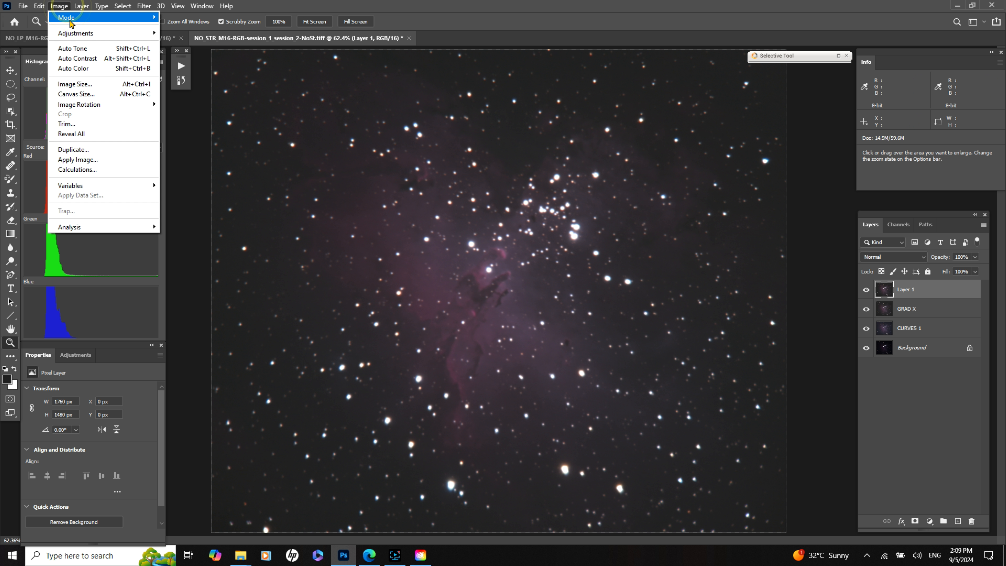
{"action": "mouse_move", "coordinate": [99, 32]}
{"action": "left_click", "coordinate": [170, 43]}
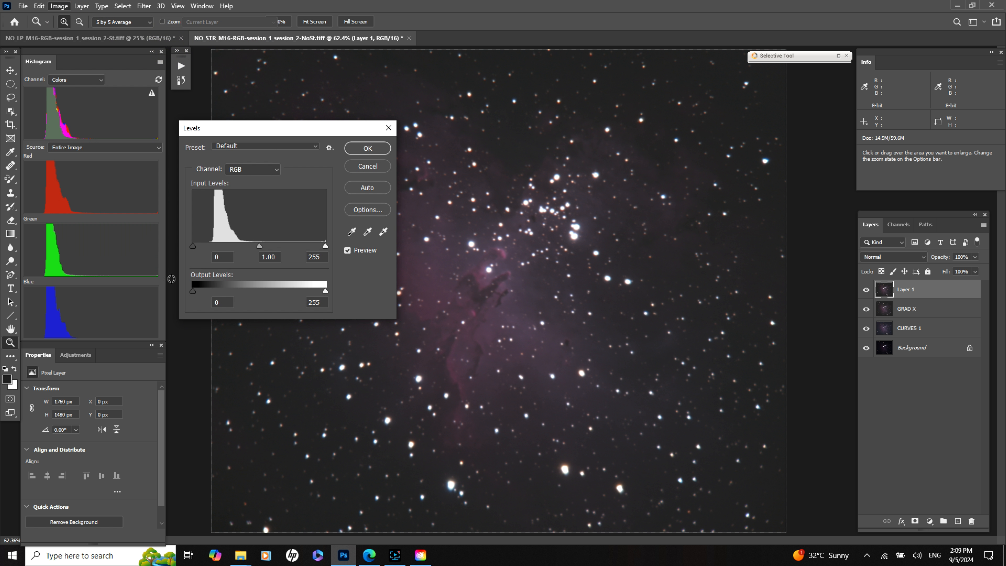
{"action": "left_click_drag", "start_coordinate": [193, 246], "coordinate": [207, 246]}
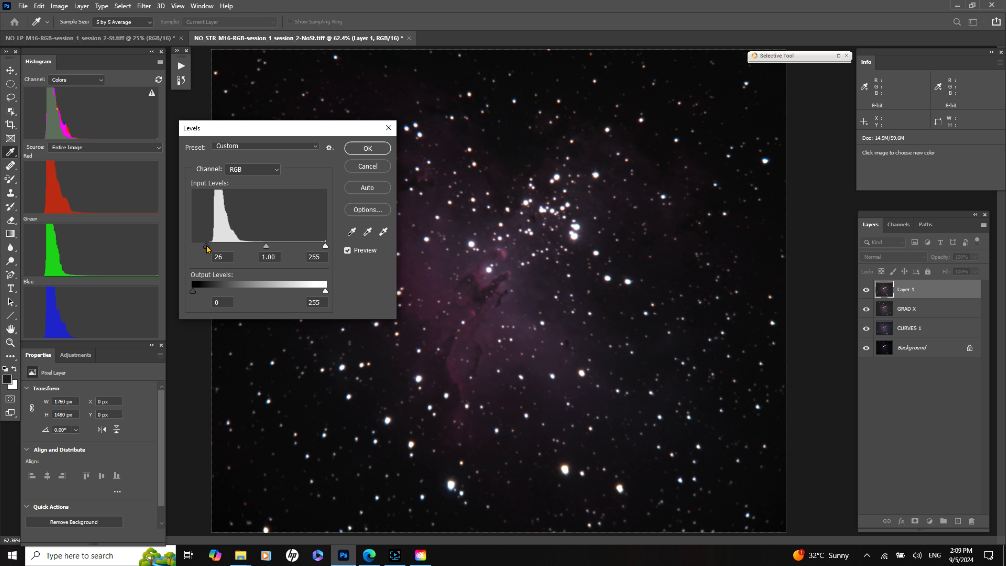
{"action": "left_click", "coordinate": [358, 149]}
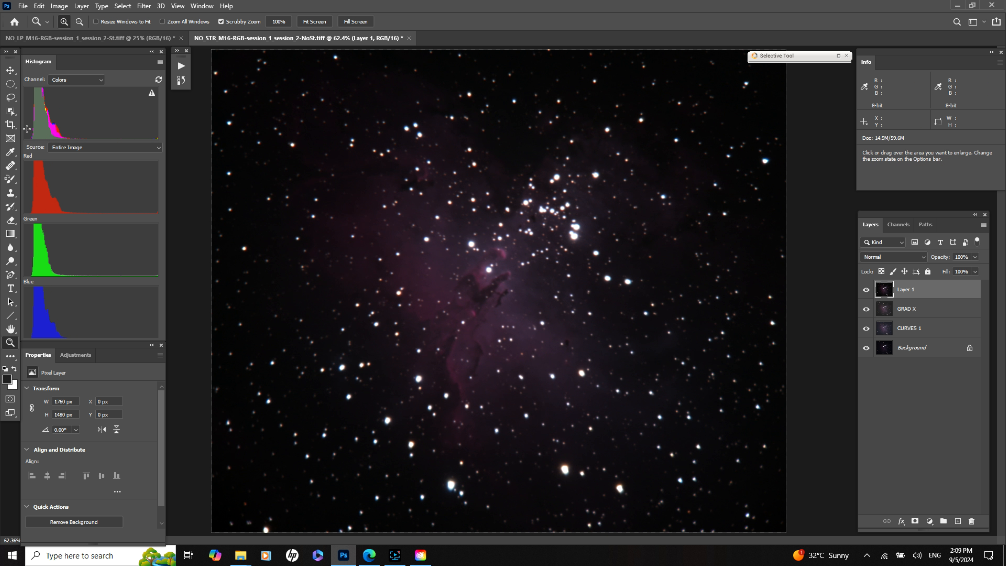
Place a Color Sampler point on dark, star-free sky near the image's upper-right corner.
{"action": "left_click", "coordinate": [10, 153]}
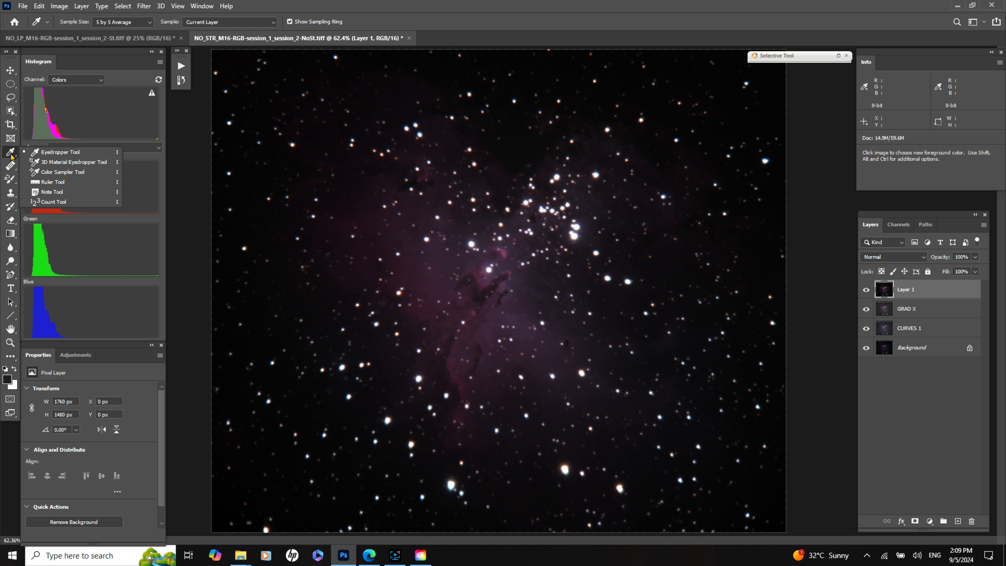
{"action": "left_click", "coordinate": [48, 174]}
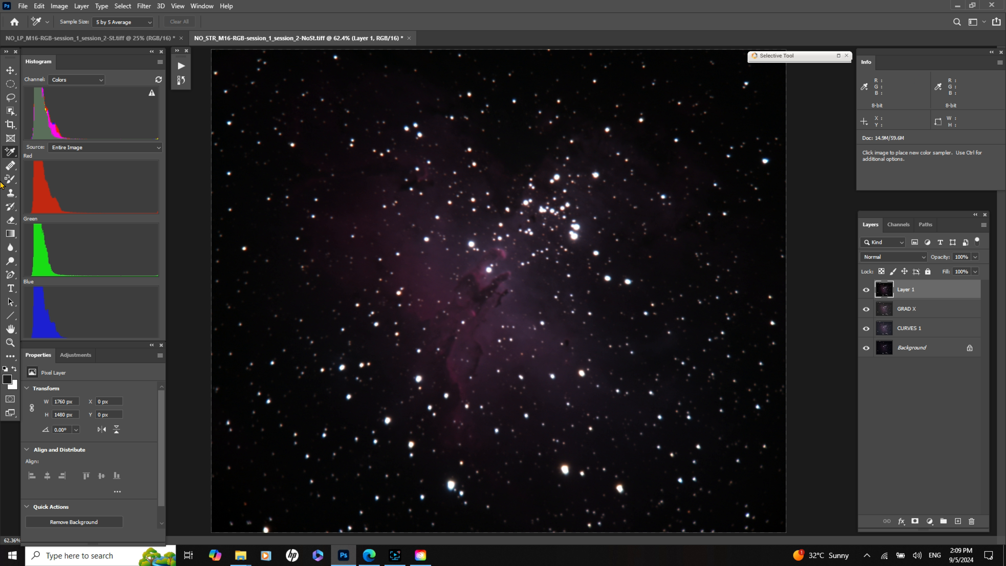
{"action": "left_click", "coordinate": [10, 342]}
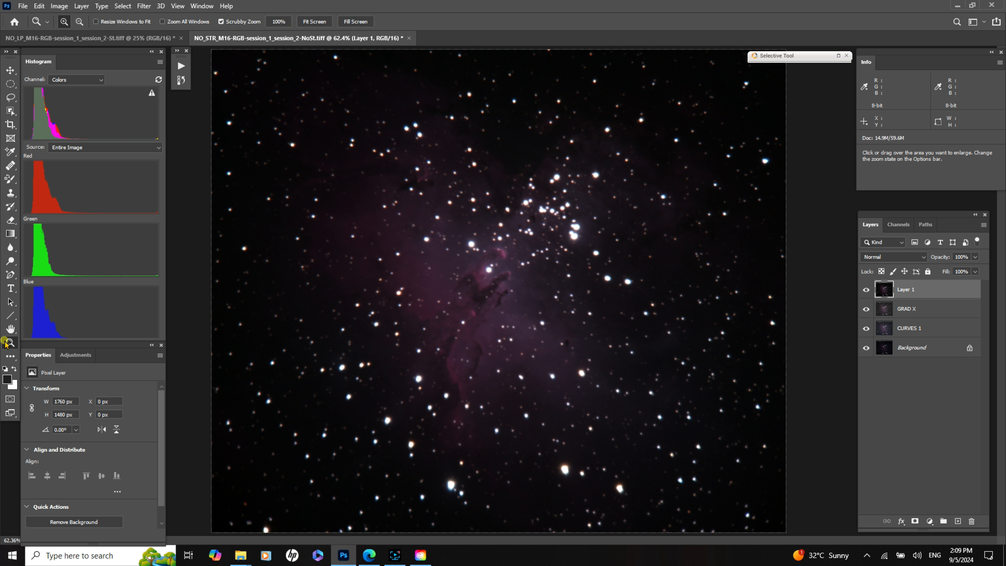
{"action": "left_click", "coordinate": [62, 22]}
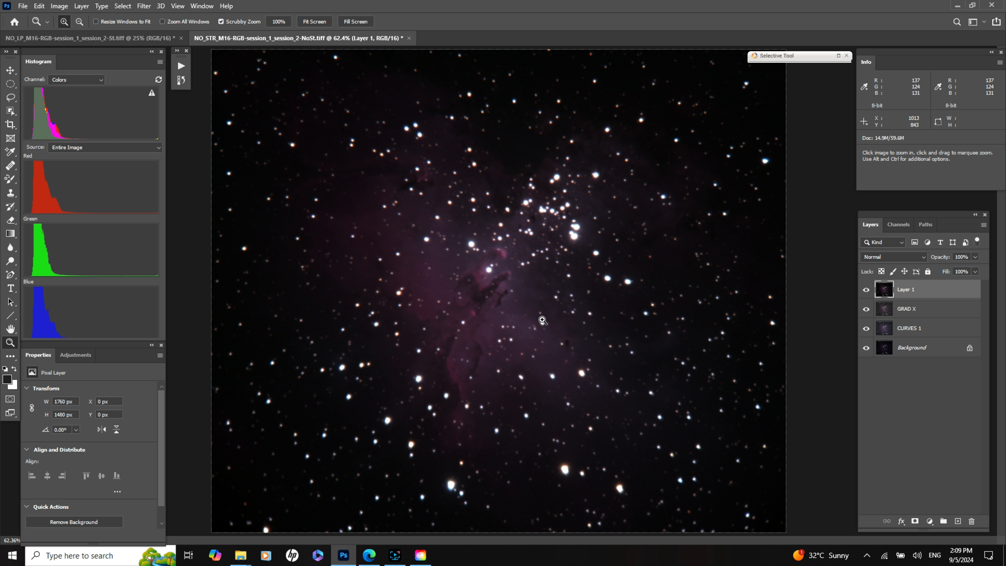
{"action": "left_click", "coordinate": [752, 82]}
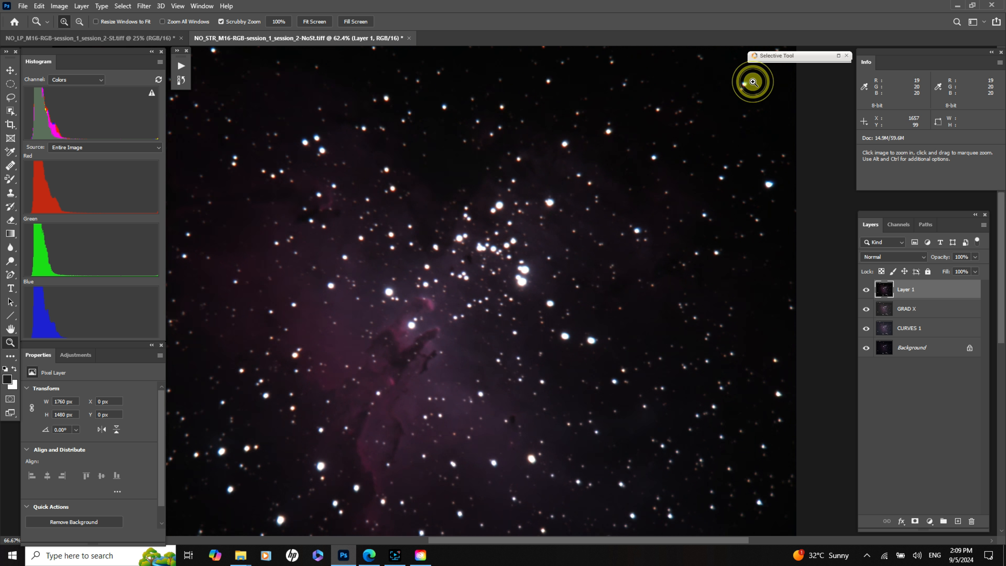
{"action": "left_click", "coordinate": [752, 82]}
{"action": "key", "text": "space"}
{"action": "left_click_drag", "start_coordinate": [717, 120], "coordinate": [609, 271]}
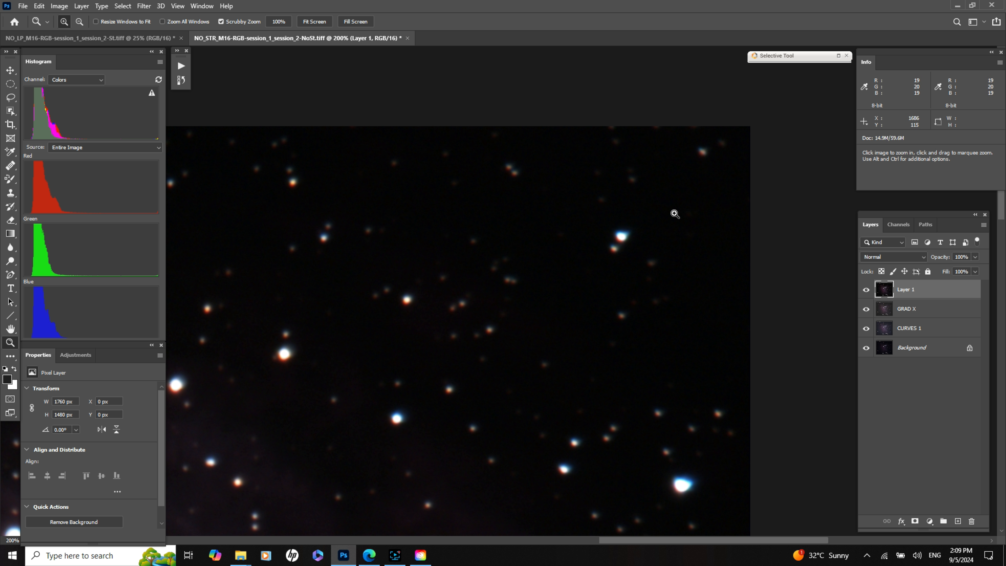
{"action": "left_click", "coordinate": [11, 156]}
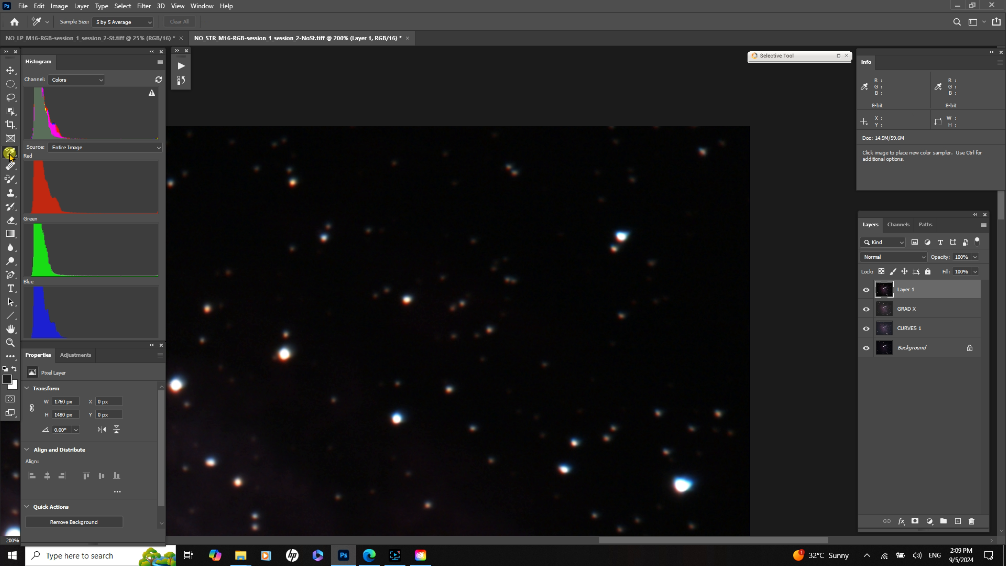
{"action": "right_click", "coordinate": [7, 153]}
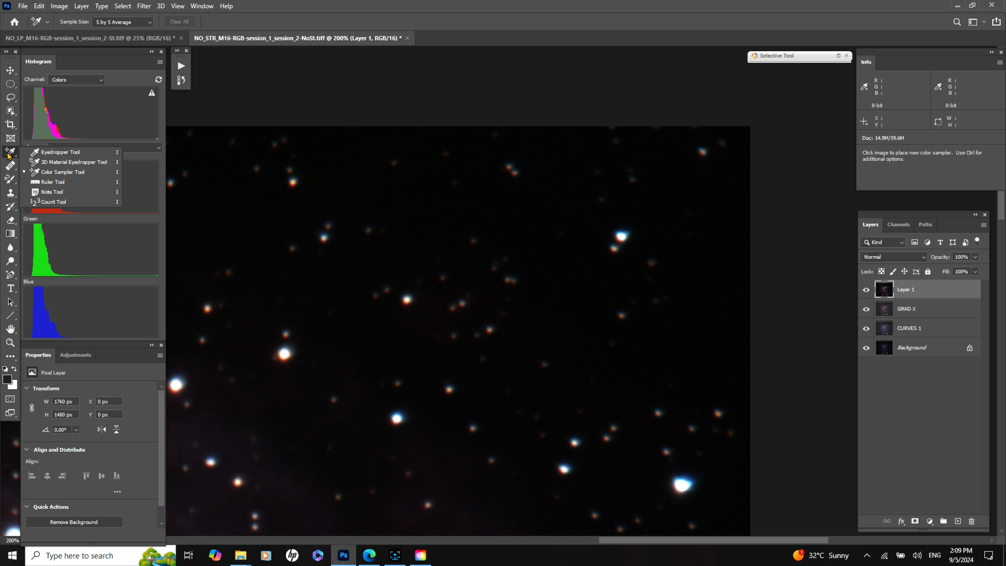
{"action": "left_click", "coordinate": [42, 174]}
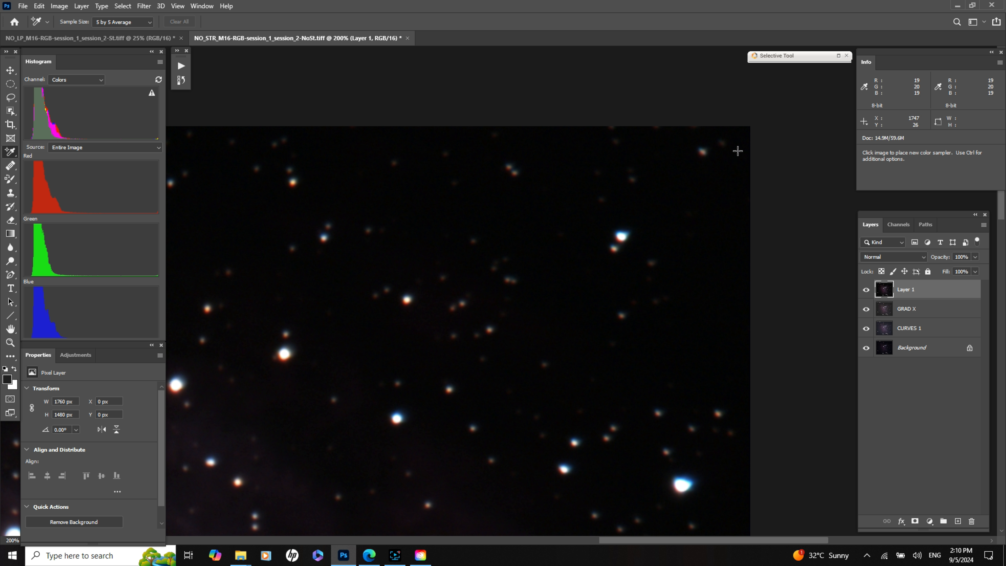
{"action": "left_click", "coordinate": [729, 159]}
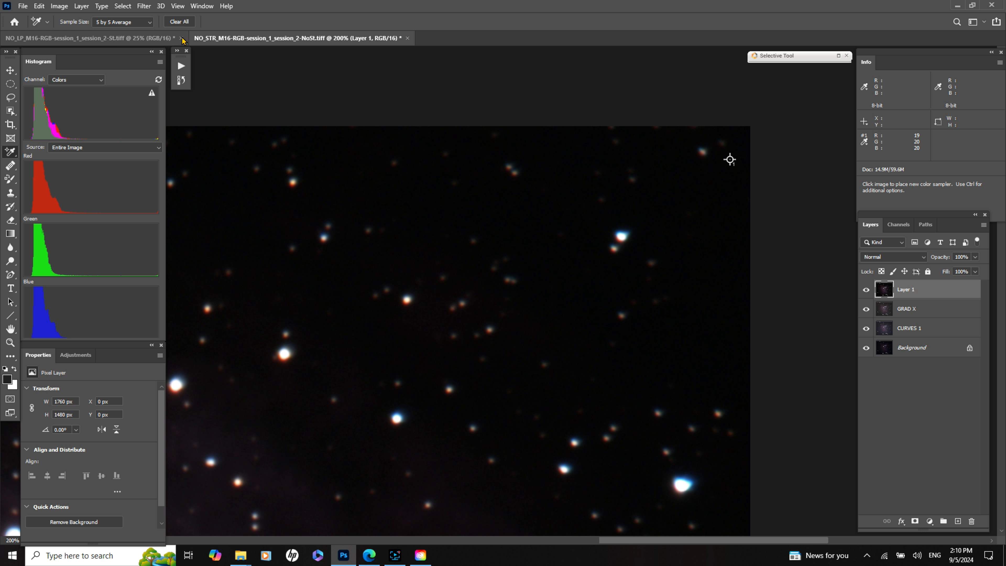
Examine the dark sky and bright stars to the lower left of the nebula's pillars at close range.
{"action": "left_click", "coordinate": [10, 341]}
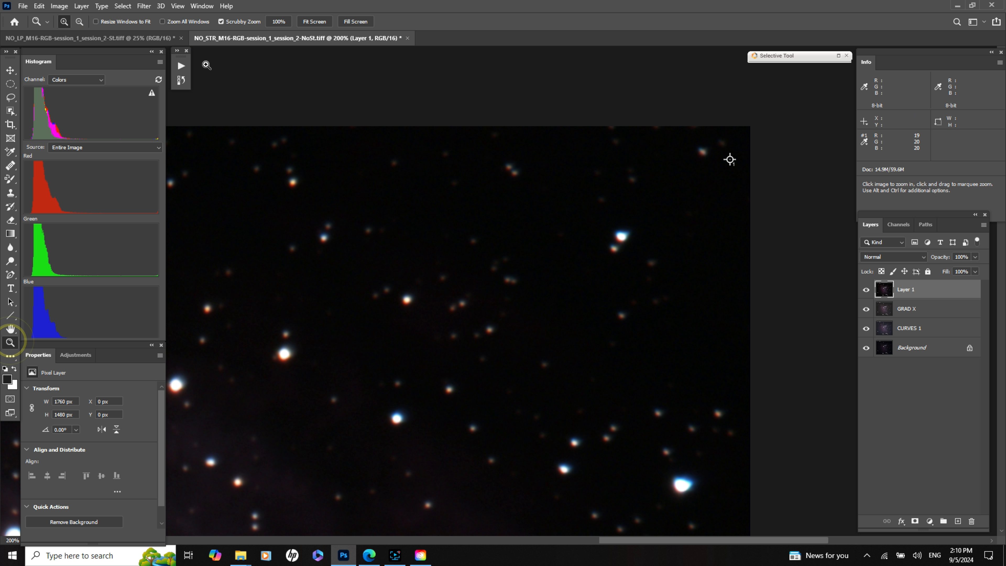
{"action": "left_click", "coordinate": [313, 22]}
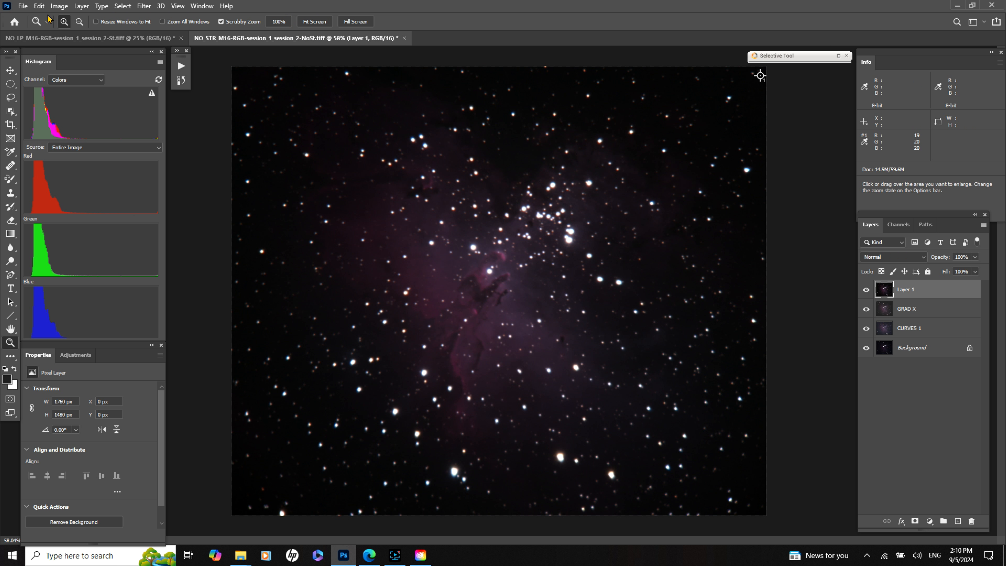
{"action": "left_click", "coordinate": [432, 313]}
{"action": "left_click", "coordinate": [433, 313]}
{"action": "left_click", "coordinate": [432, 313]}
{"action": "left_click", "coordinate": [433, 314]}
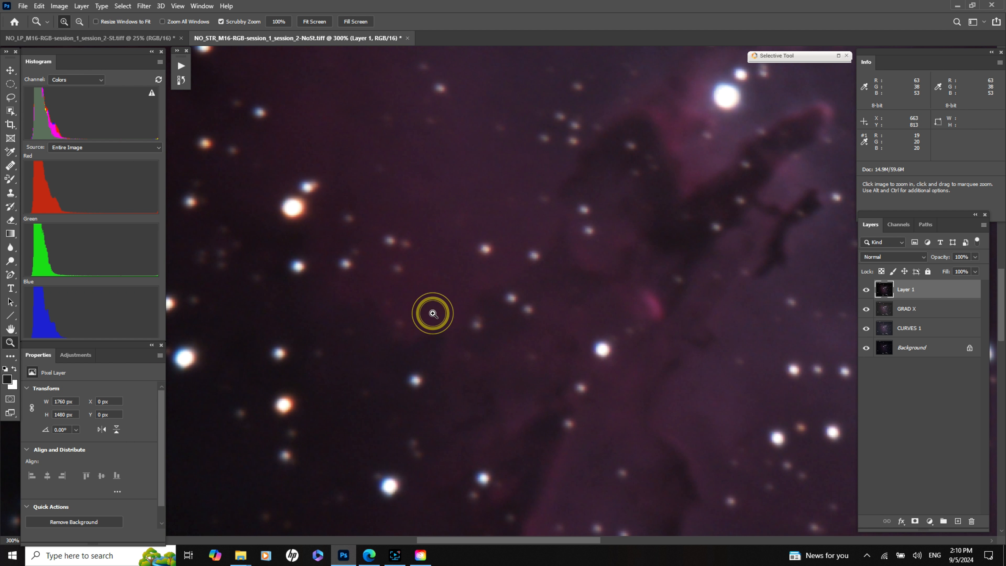
{"action": "left_click_drag", "start_coordinate": [364, 381], "coordinate": [372, 355]}
{"action": "left_click_drag", "start_coordinate": [503, 273], "coordinate": [557, 209]}
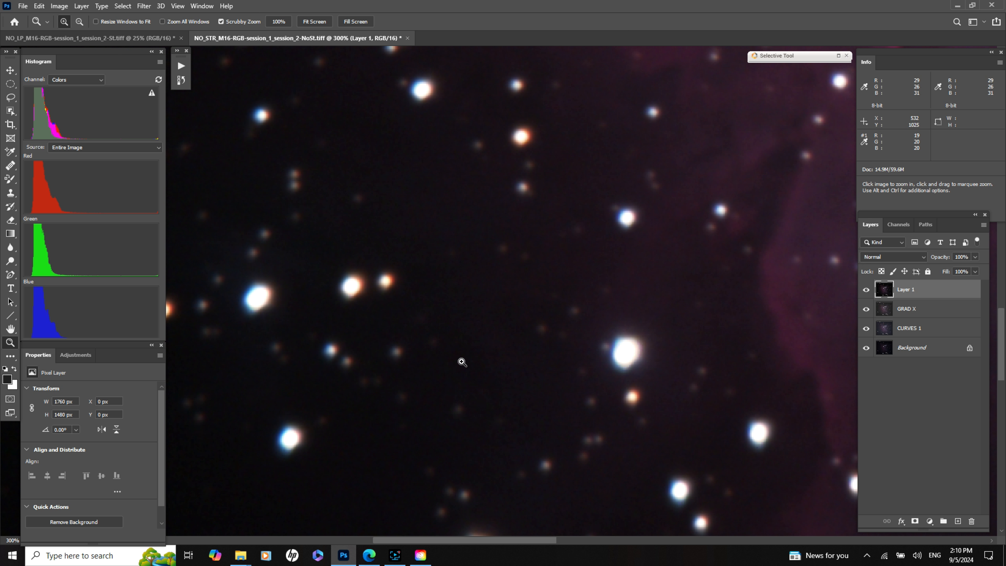
{"action": "left_click_drag", "start_coordinate": [467, 341], "coordinate": [521, 319]}
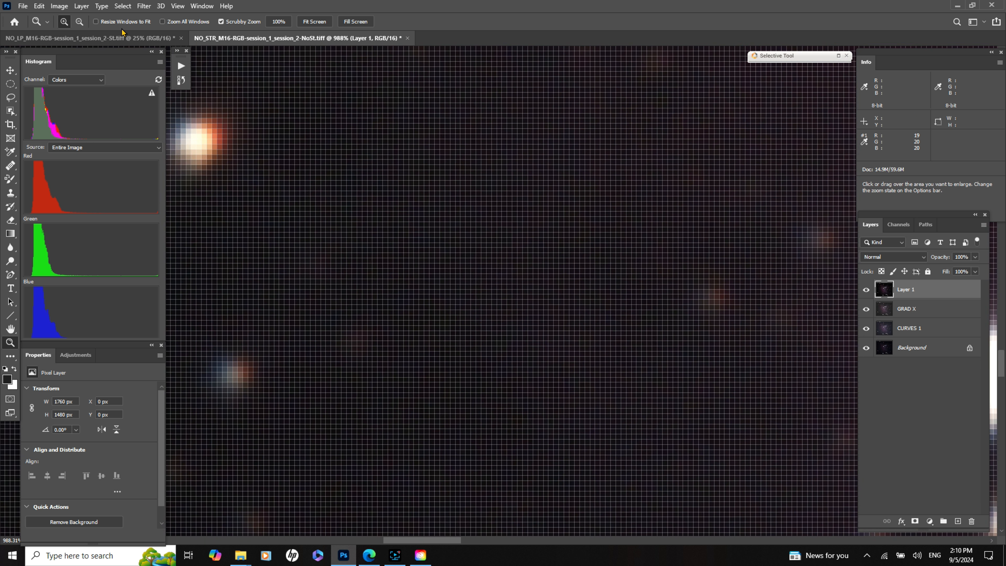
{"action": "left_click", "coordinate": [80, 21]}
{"action": "left_click", "coordinate": [484, 338]}
{"action": "left_click", "coordinate": [485, 338]}
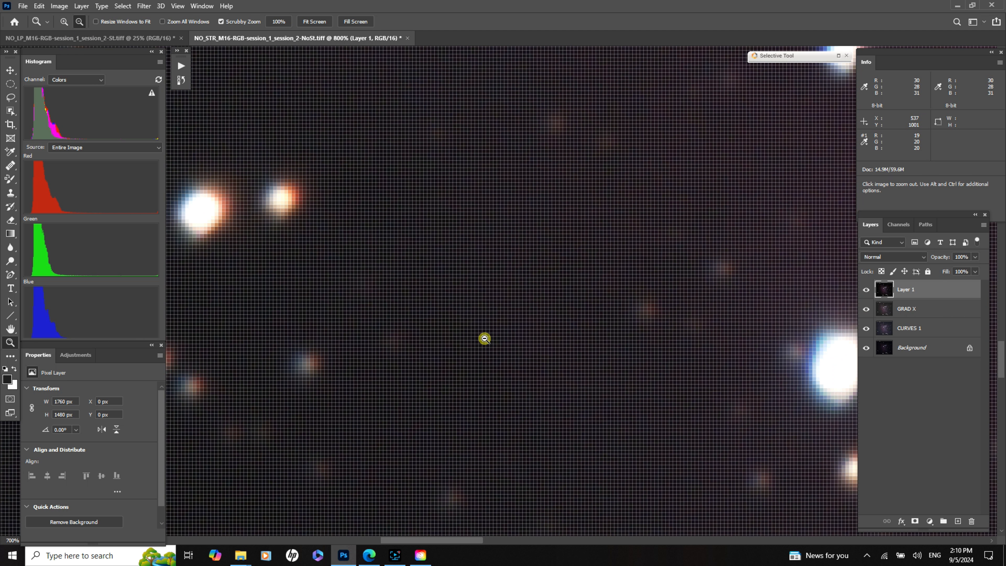
{"action": "left_click", "coordinate": [484, 337]}
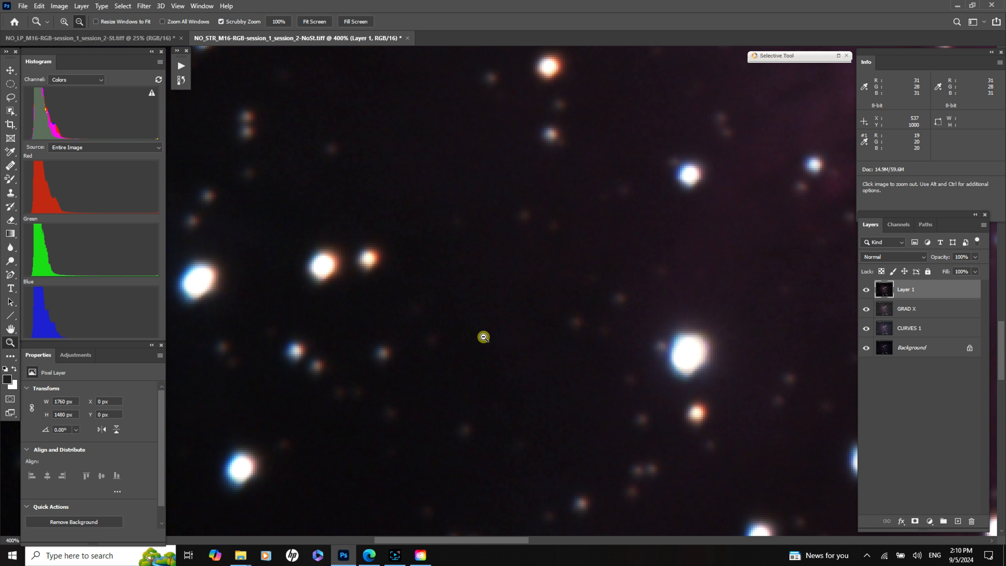
{"action": "left_click", "coordinate": [484, 337]}
{"action": "left_click", "coordinate": [484, 337]}
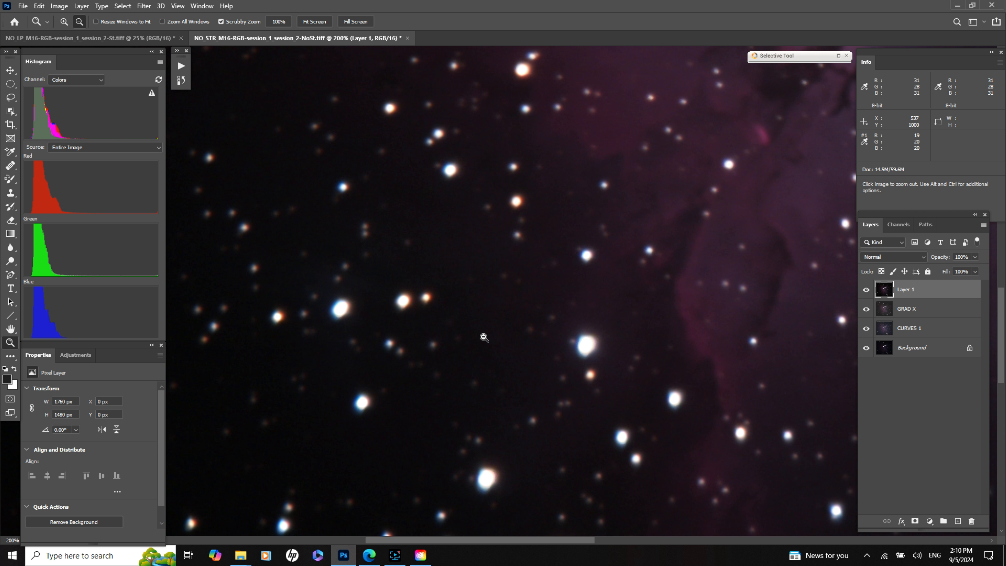
Place a second Color Sampler point on the bright white star to the left of the nebula's pillars.
{"action": "left_click_drag", "start_coordinate": [481, 242], "coordinate": [441, 333]}
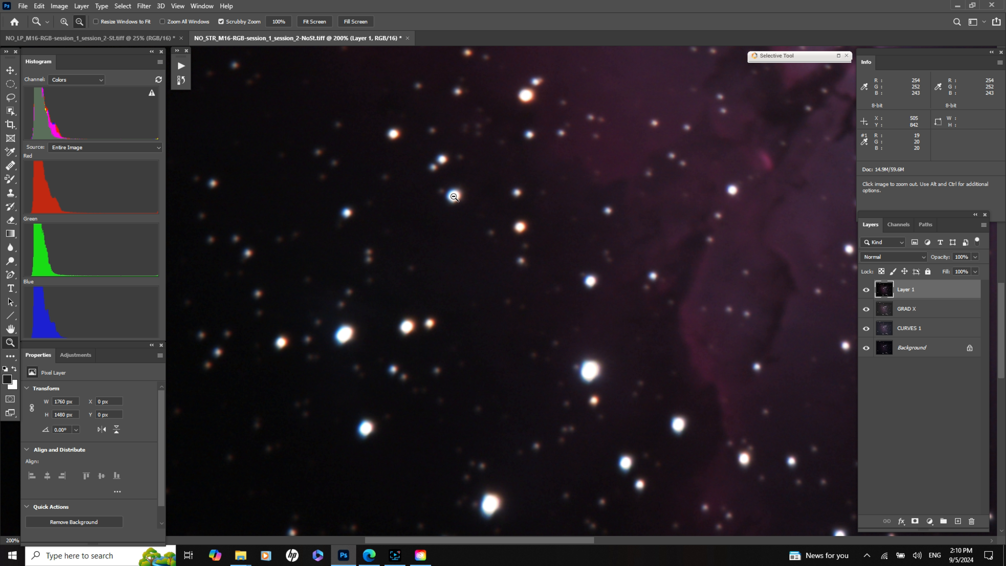
{"action": "left_click", "coordinate": [10, 151]}
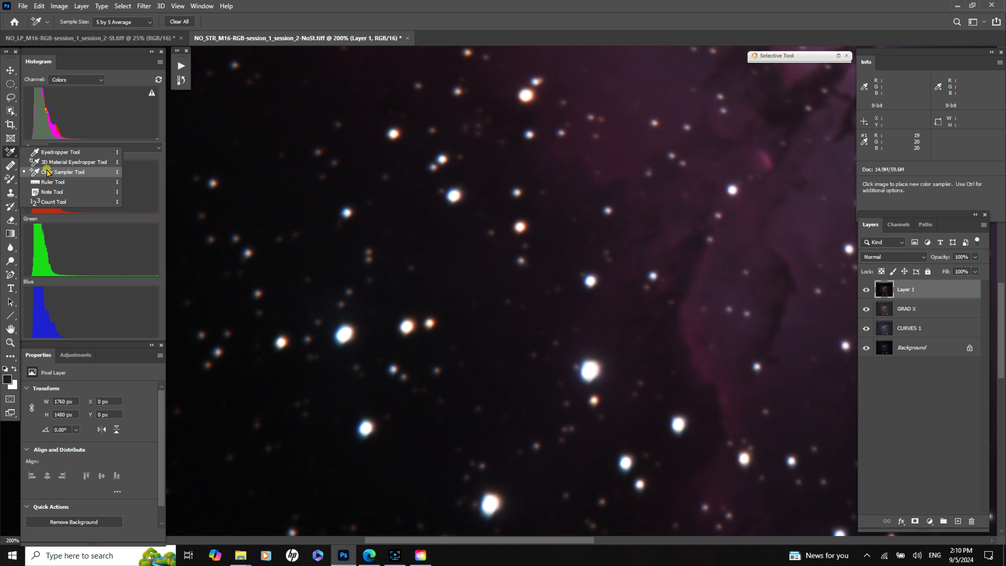
{"action": "left_click", "coordinate": [47, 172]}
{"action": "left_click", "coordinate": [454, 196]}
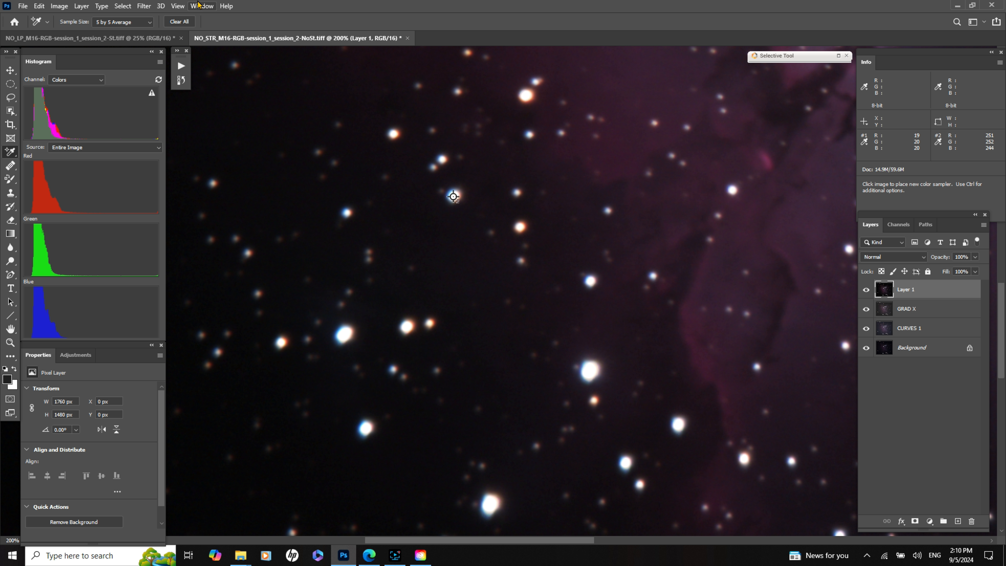
Start a Levels adjustment on Layer 1 and set the Green channel's black input level to 1.
{"action": "key", "text": "z"}
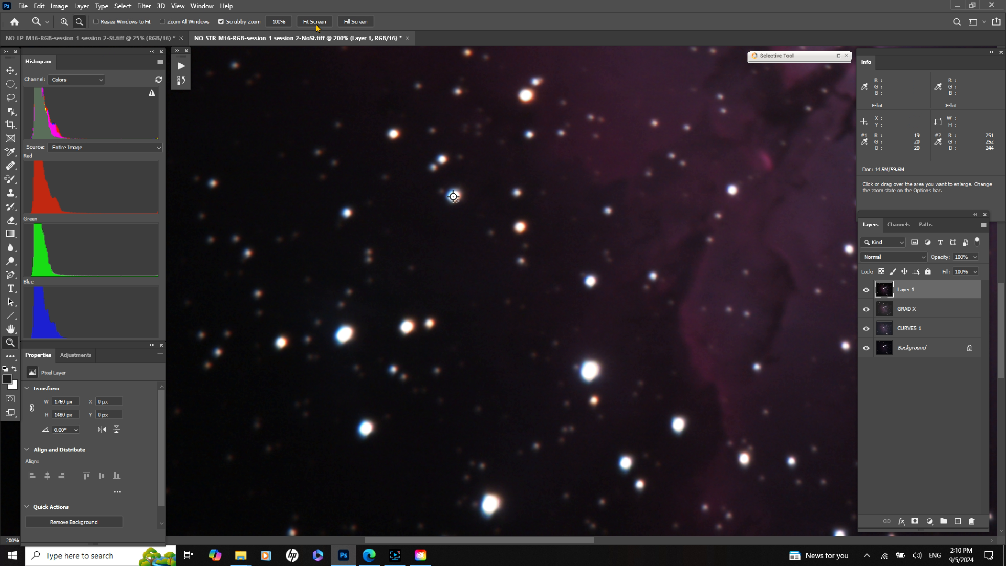
{"action": "left_click", "coordinate": [315, 23]}
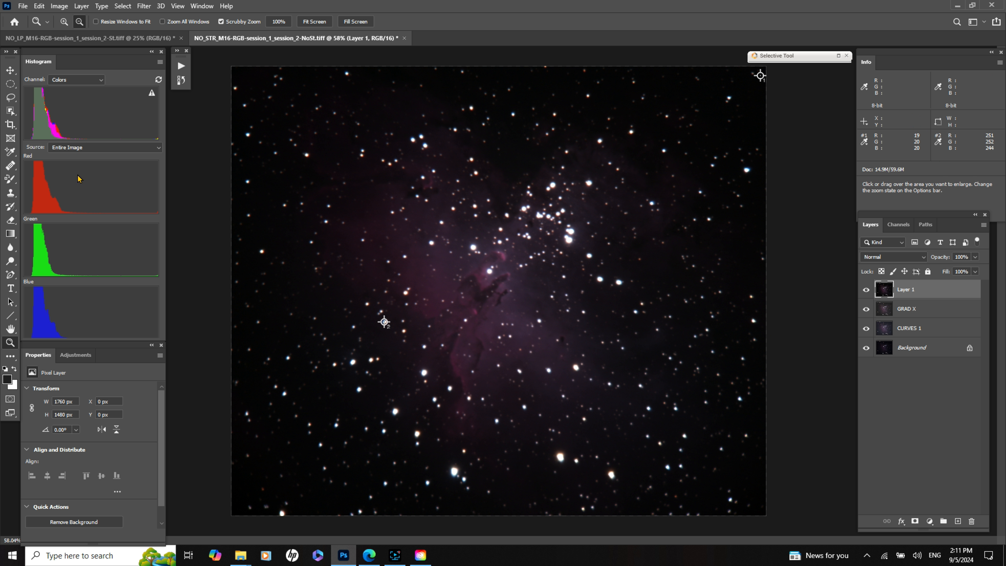
{"action": "left_click", "coordinate": [59, 7]}
{"action": "mouse_move", "coordinate": [65, 33]}
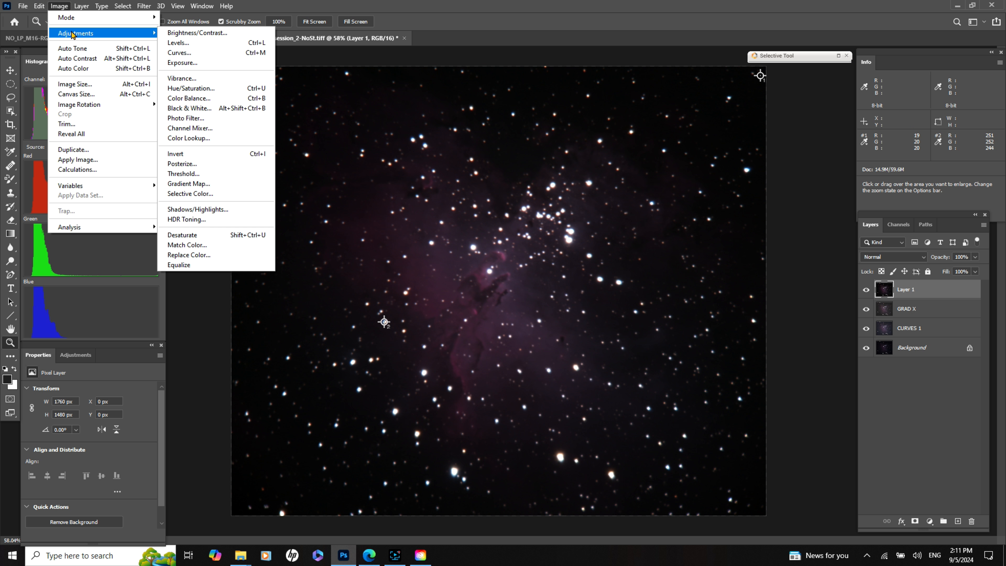
{"action": "left_click", "coordinate": [177, 43]}
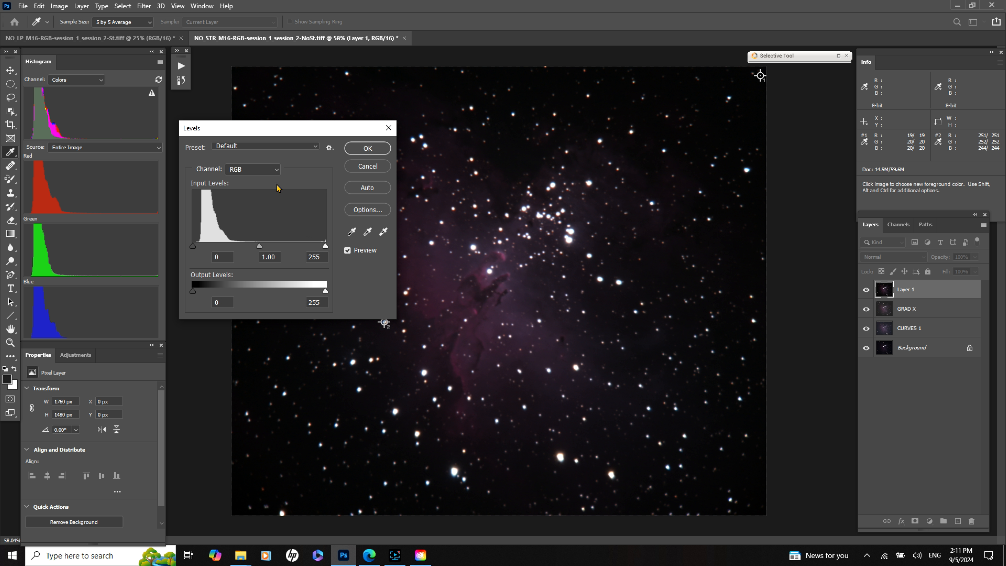
{"action": "left_click", "coordinate": [278, 169]}
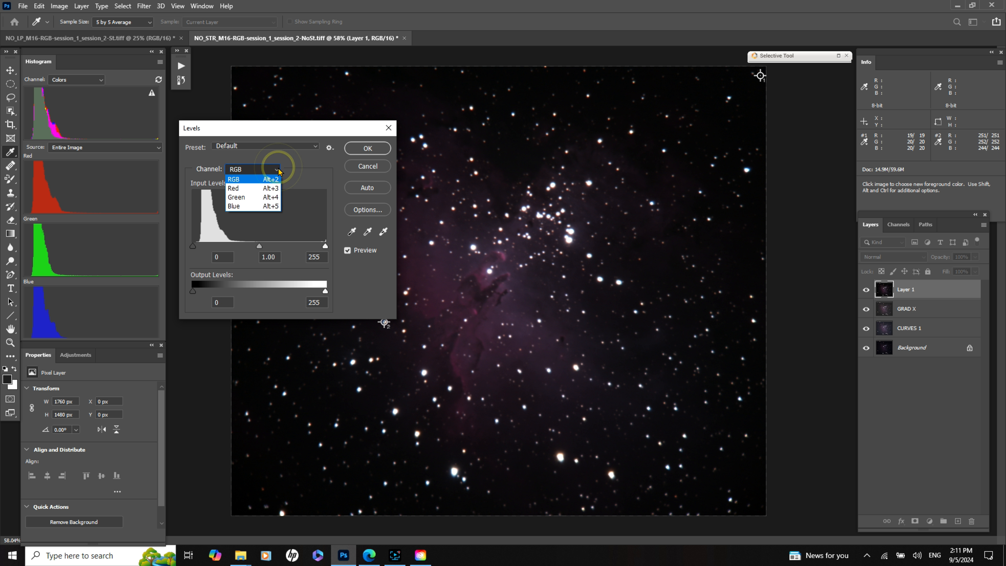
{"action": "left_click", "coordinate": [240, 197]}
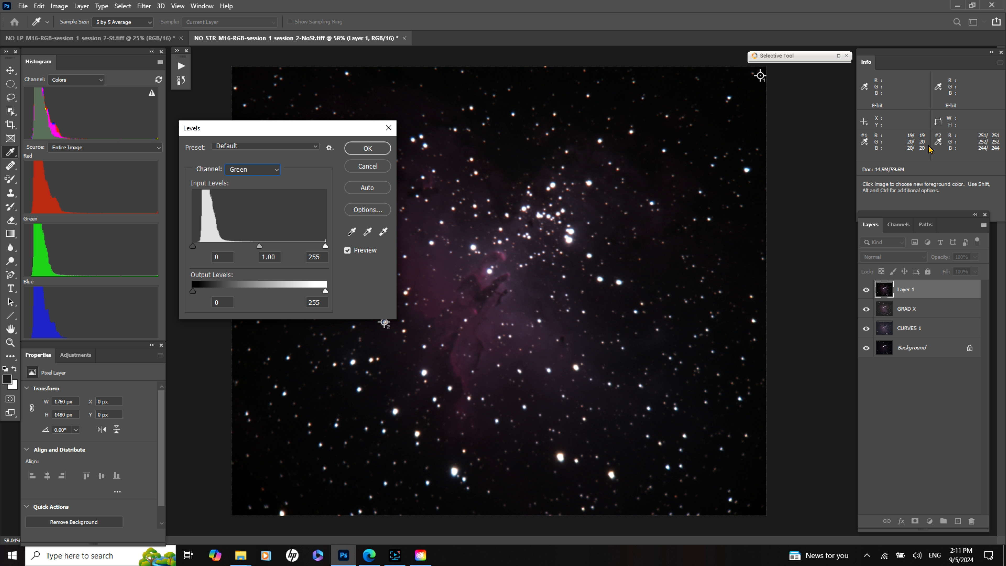
{"action": "left_click", "coordinate": [217, 254]}
{"action": "type", "text": "1"}
Set the Blue channel's black input level to 2 and apply the Levels adjustment.
{"action": "left_click", "coordinate": [271, 169]}
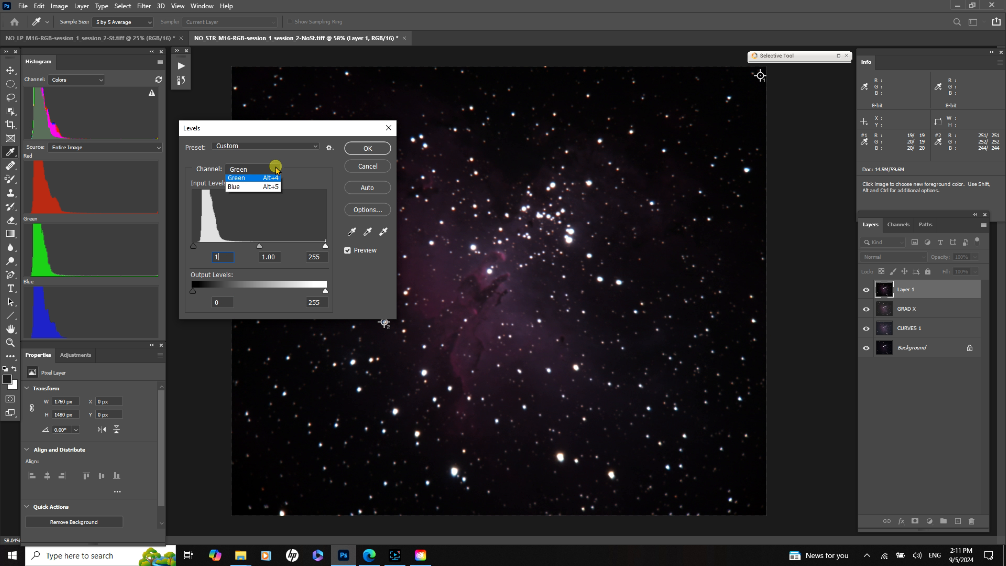
{"action": "left_click", "coordinate": [234, 202]}
{"action": "left_click", "coordinate": [220, 257]}
{"action": "key", "text": "BackSpace"}
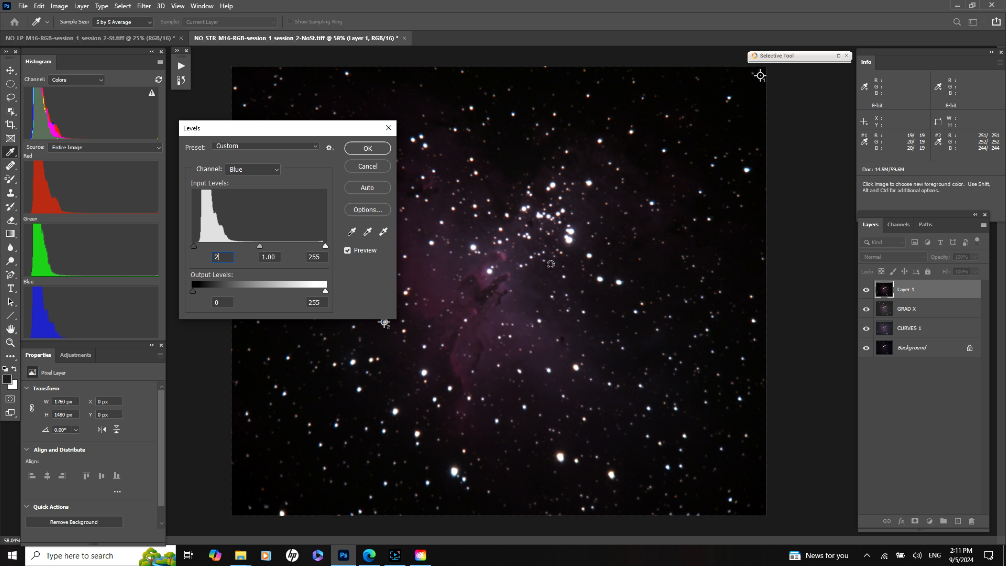
{"action": "left_click", "coordinate": [367, 148]}
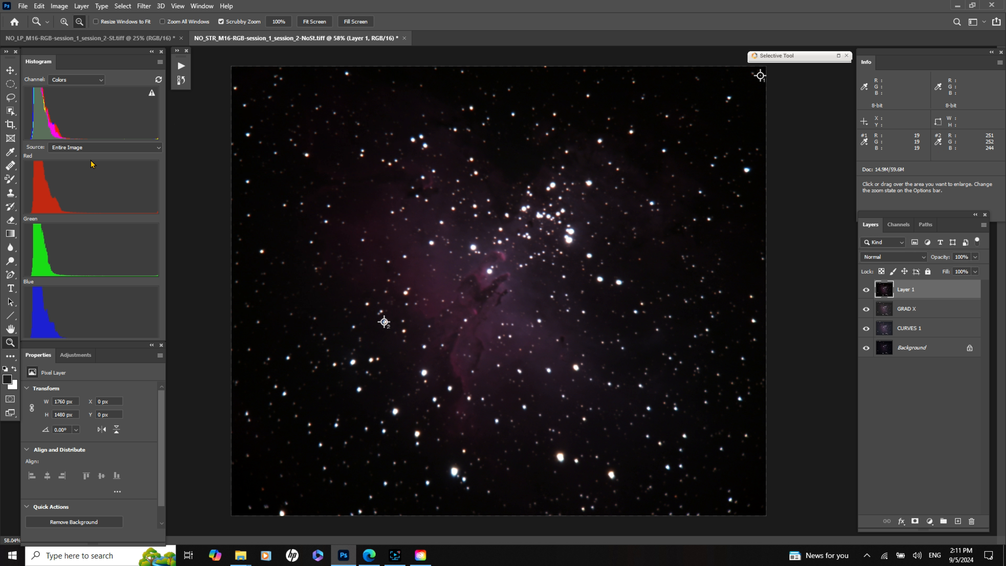
Start another Levels adjustment on Layer 1 and set the Red channel's white input level to 241.
{"action": "left_click", "coordinate": [58, 6]}
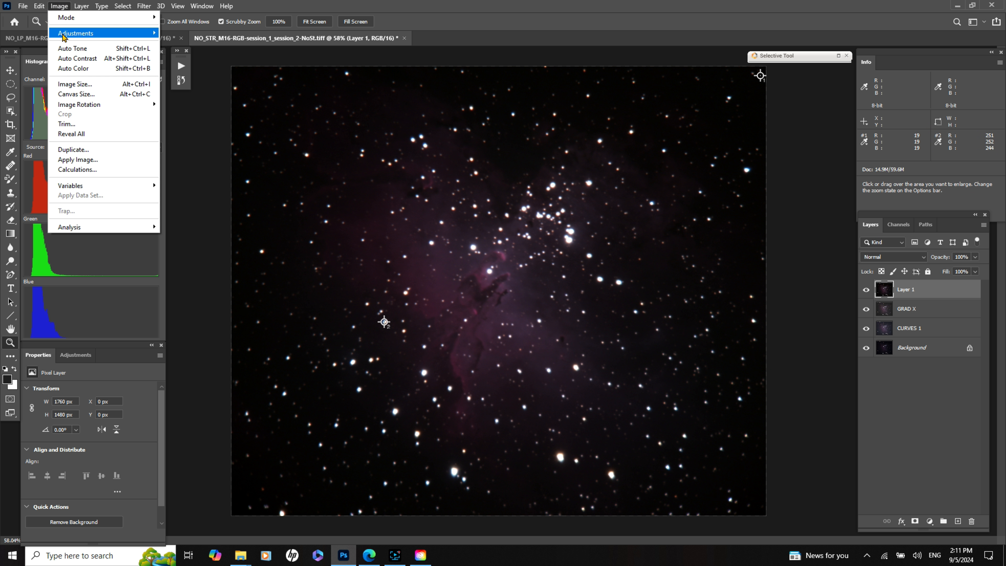
{"action": "mouse_move", "coordinate": [65, 34]}
{"action": "left_click", "coordinate": [173, 43]}
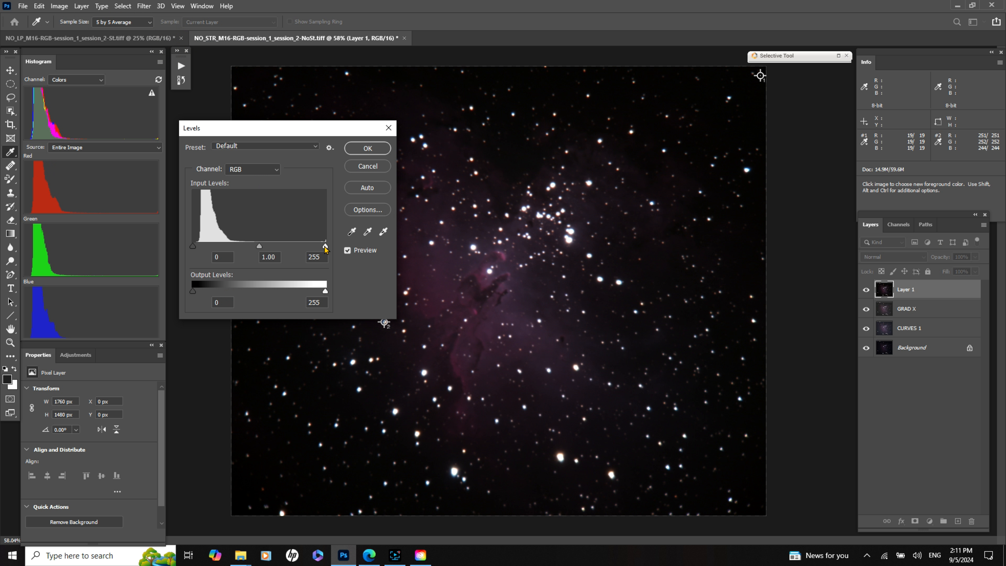
{"action": "left_click_drag", "start_coordinate": [324, 248], "coordinate": [323, 248]}
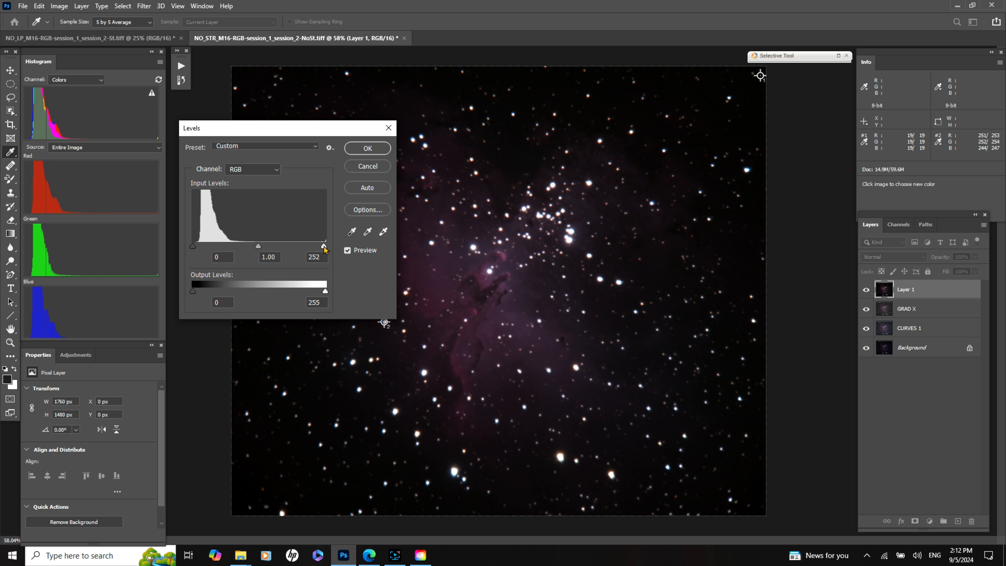
{"action": "left_click_drag", "start_coordinate": [323, 248], "coordinate": [326, 246]}
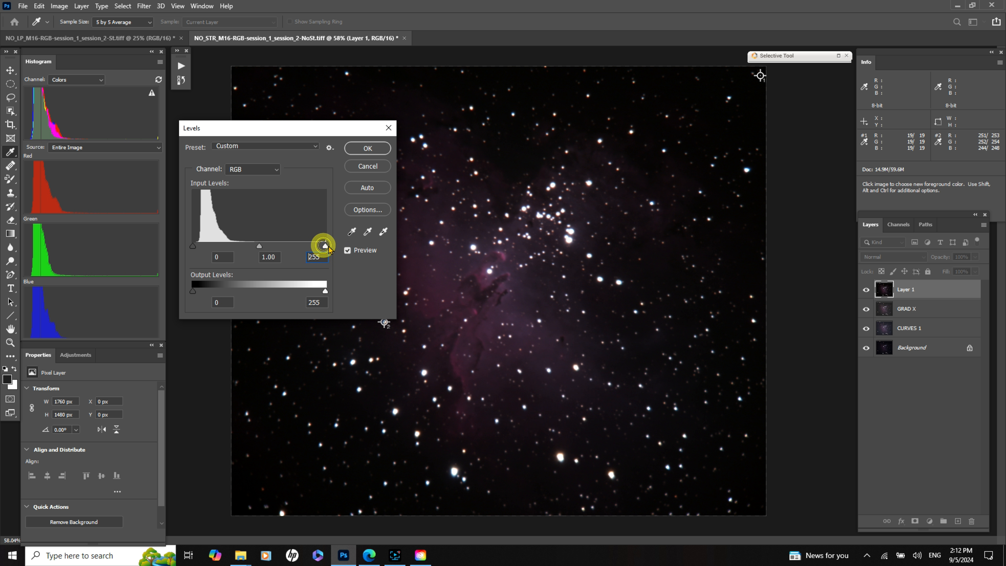
{"action": "left_click", "coordinate": [276, 170]}
{"action": "left_click", "coordinate": [242, 187]}
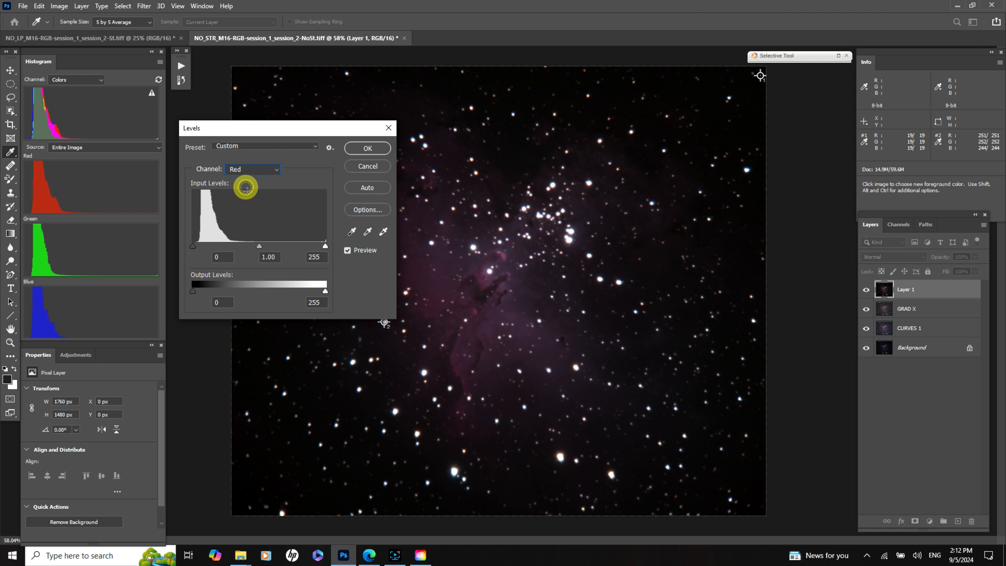
{"action": "left_click_drag", "start_coordinate": [325, 249], "coordinate": [321, 250]}
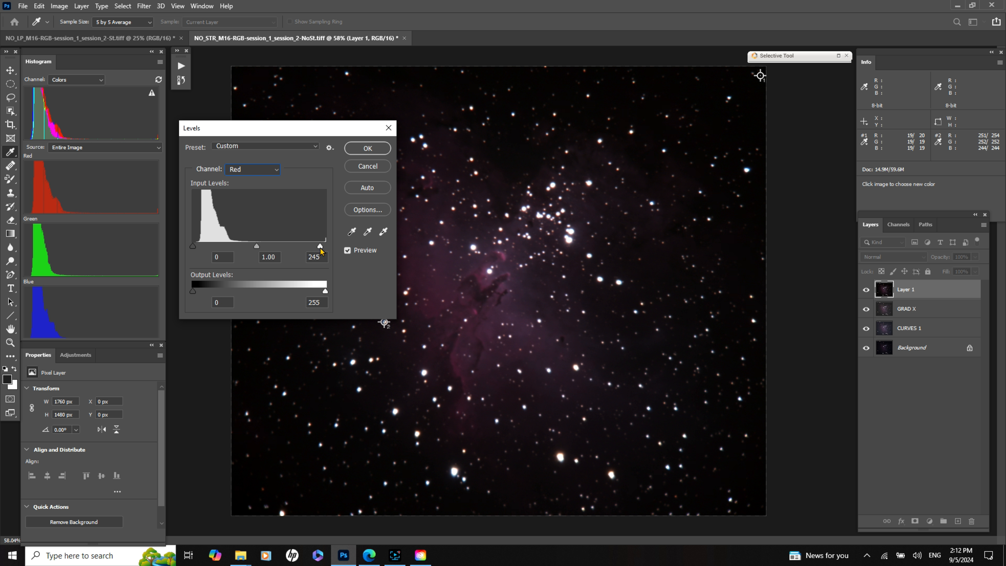
{"action": "left_click_drag", "start_coordinate": [321, 250], "coordinate": [318, 248]}
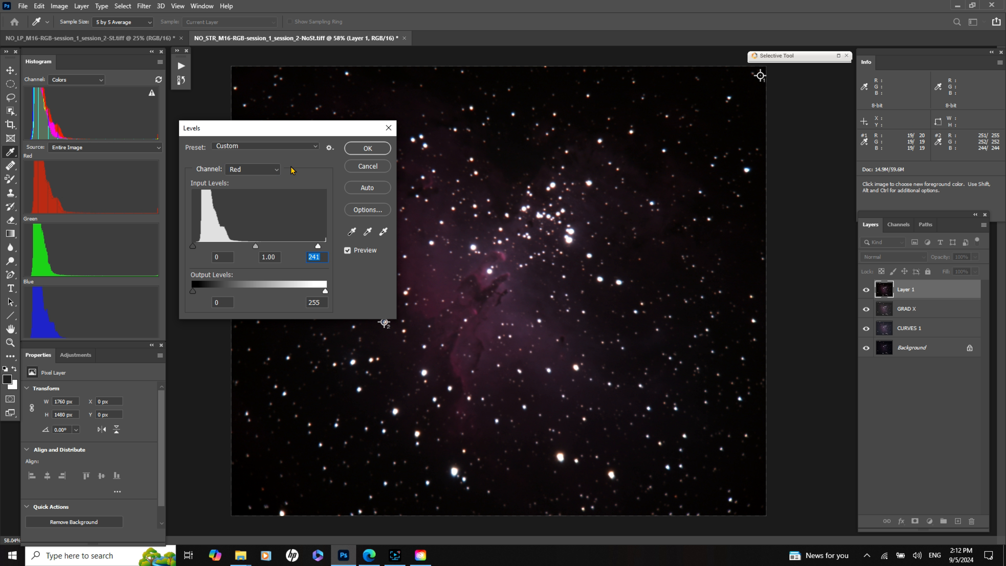
Set the Green channel's white input level to 246 in the same Levels adjustment.
{"action": "left_click", "coordinate": [280, 171]}
{"action": "left_click", "coordinate": [240, 197]}
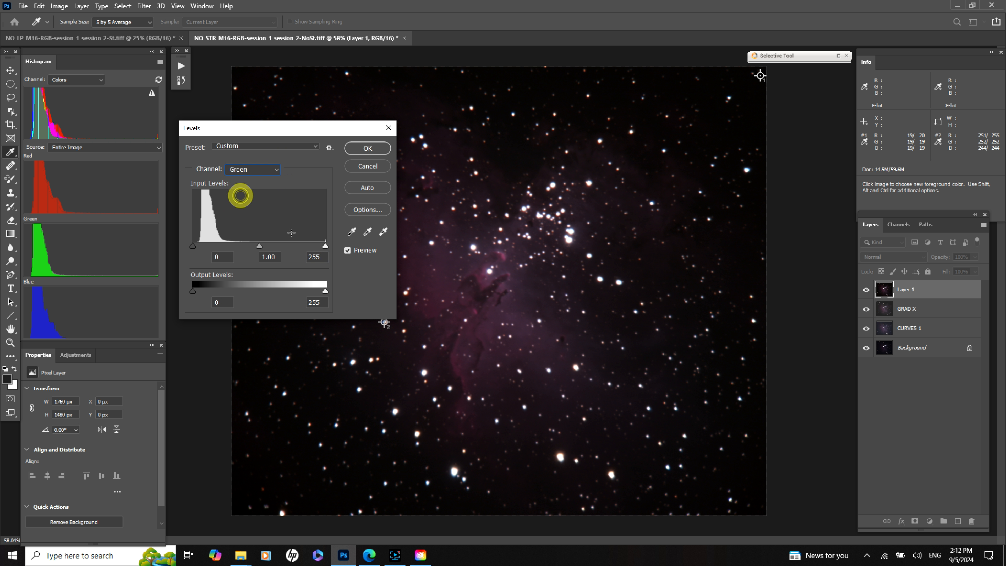
{"action": "left_click_drag", "start_coordinate": [325, 247], "coordinate": [321, 248]}
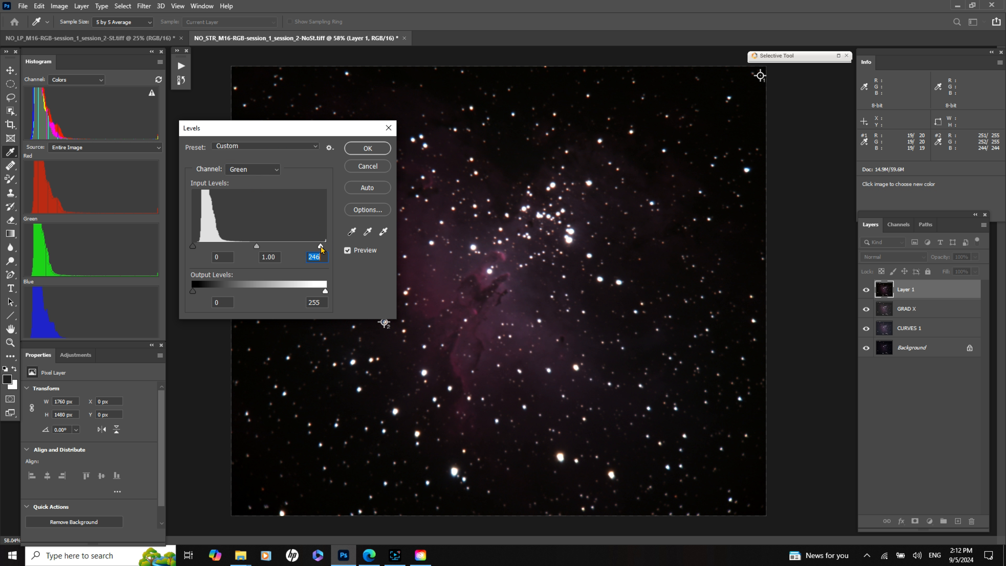
Lower the Blue channel's white input level until the star sampler's blue value reaches 255, and apply the Levels adjustment.
{"action": "left_click", "coordinate": [279, 169]}
{"action": "left_click", "coordinate": [247, 207]}
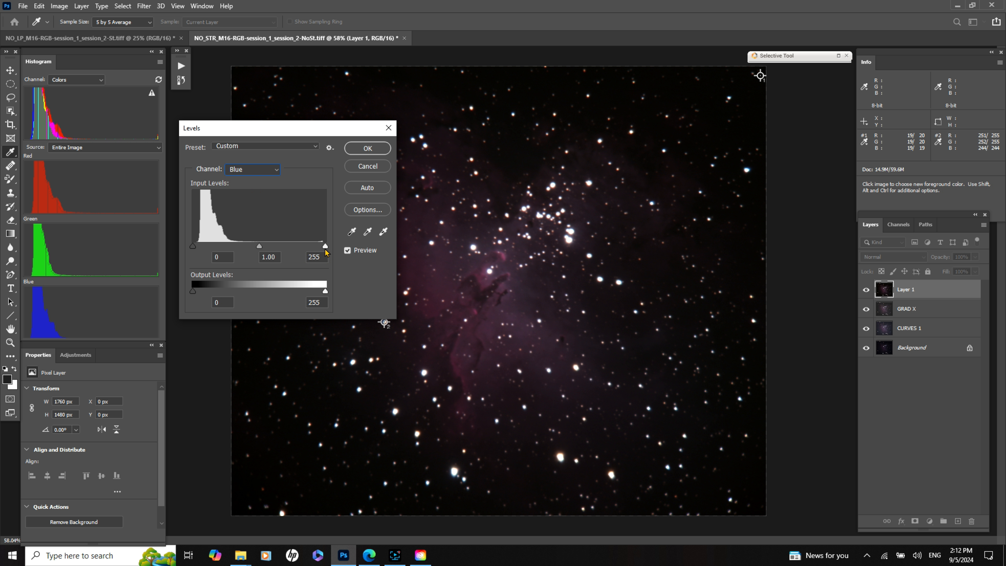
{"action": "left_click_drag", "start_coordinate": [325, 247], "coordinate": [318, 247]}
{"action": "left_click", "coordinate": [367, 149]}
{"action": "key", "text": "z"}
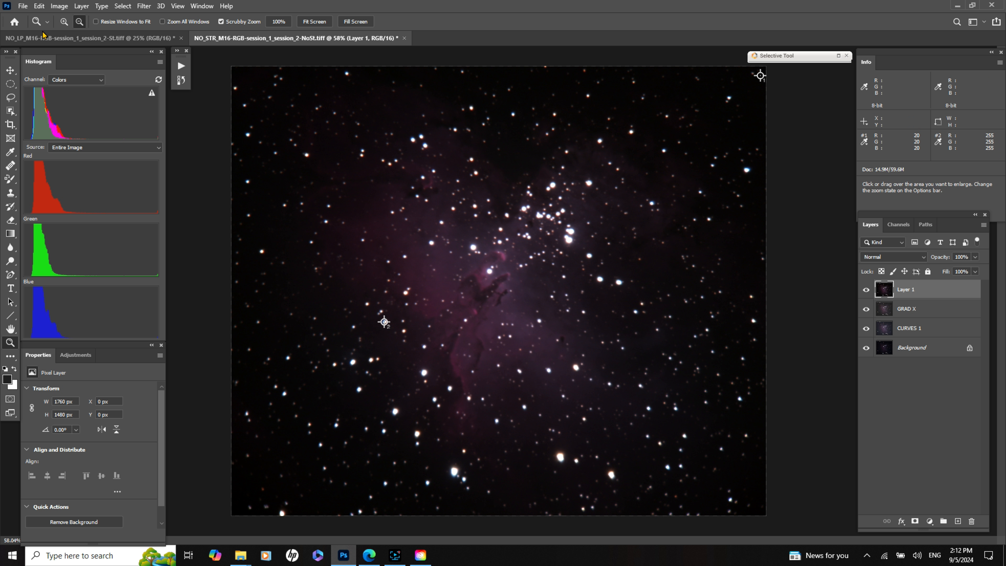
Rename Layer 1 as LEVELS BP & WP.
{"action": "left_click", "coordinate": [76, 23]}
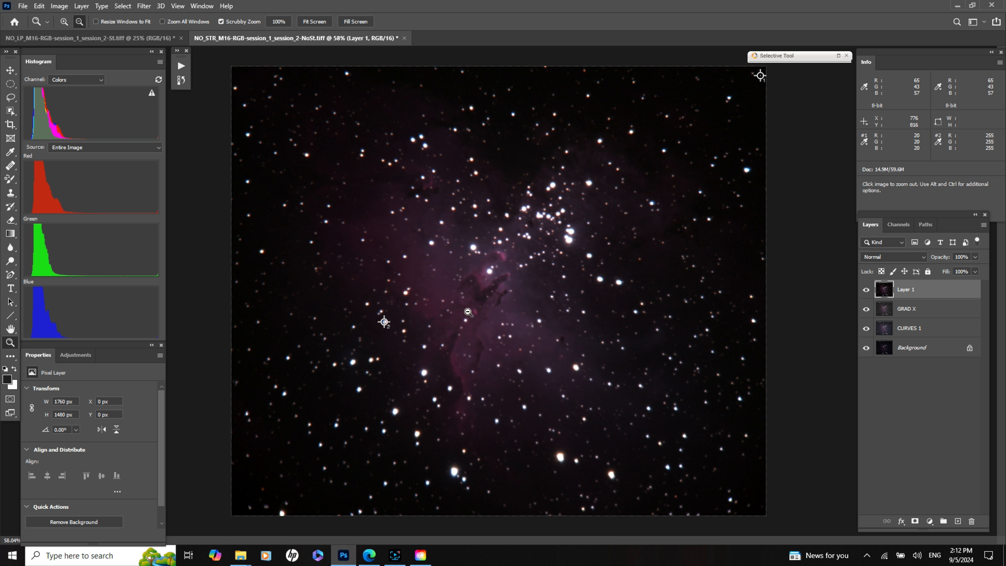
{"action": "left_click", "coordinate": [469, 313]}
{"action": "double_click", "coordinate": [909, 289]}
{"action": "type", "text": "LEVE"}
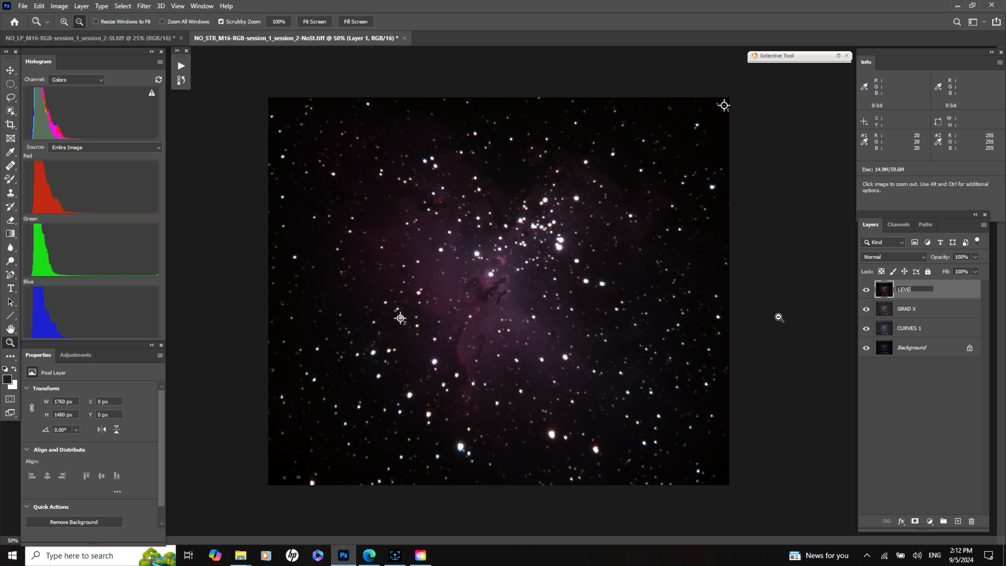
{"action": "type", "text": "LS BP & WP"}
{"action": "key", "text": "Return"}
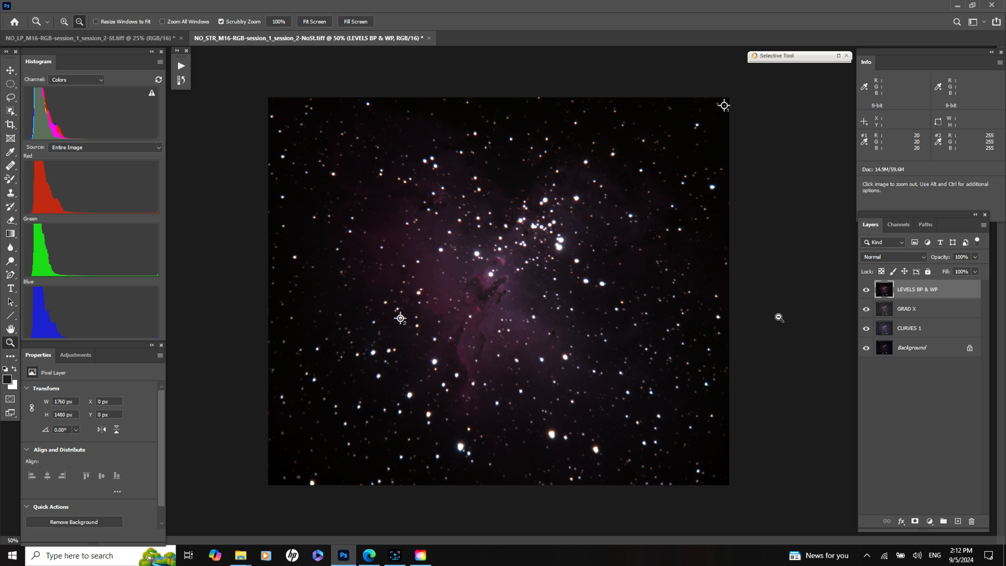
Stamp all visible layers into a new layer and apply the Arcsinh30 Curves preset to it.
{"action": "key", "text": "ctrl+shift+alt+e"}
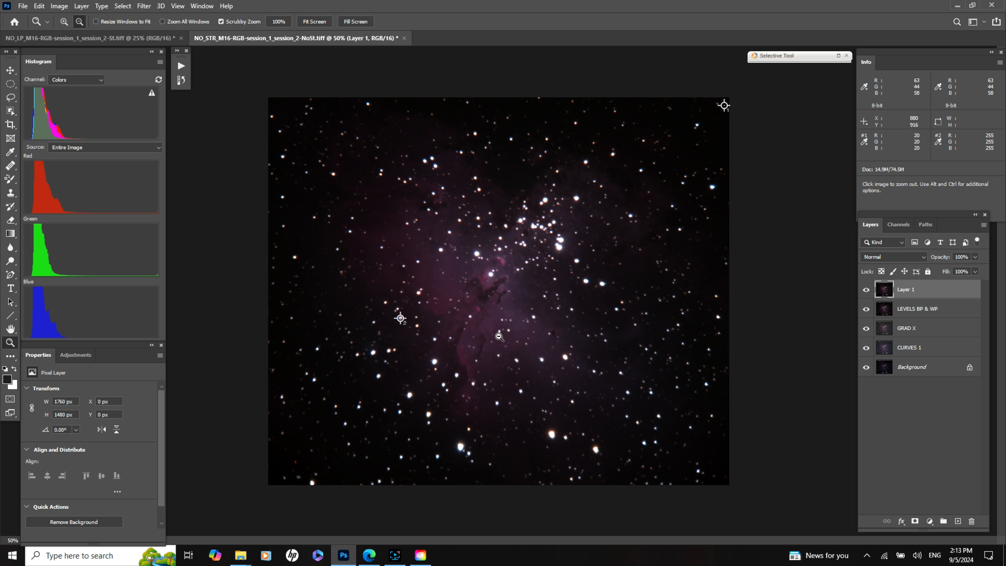
{"action": "left_click", "coordinate": [59, 6]}
{"action": "mouse_move", "coordinate": [123, 33]}
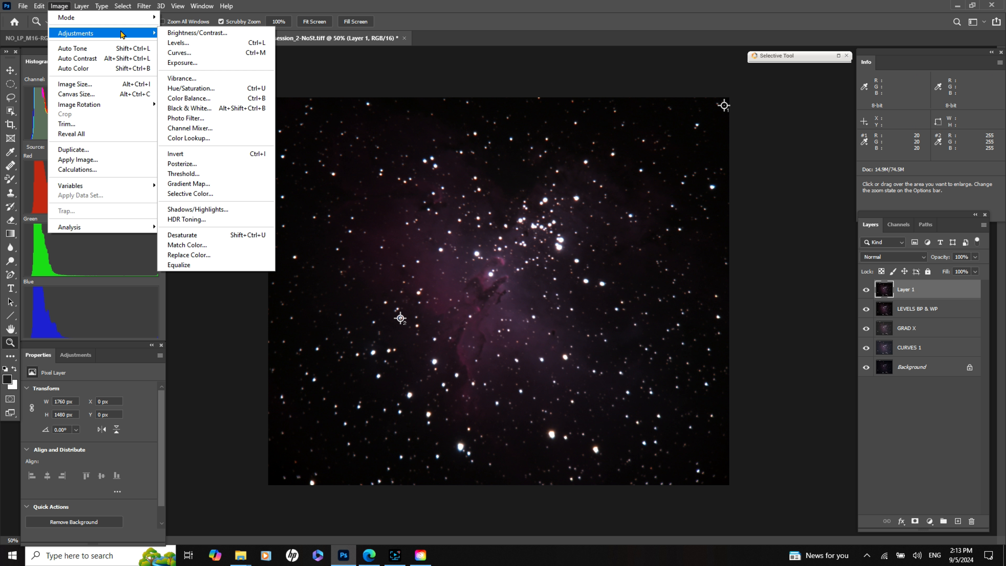
{"action": "left_click", "coordinate": [176, 53]}
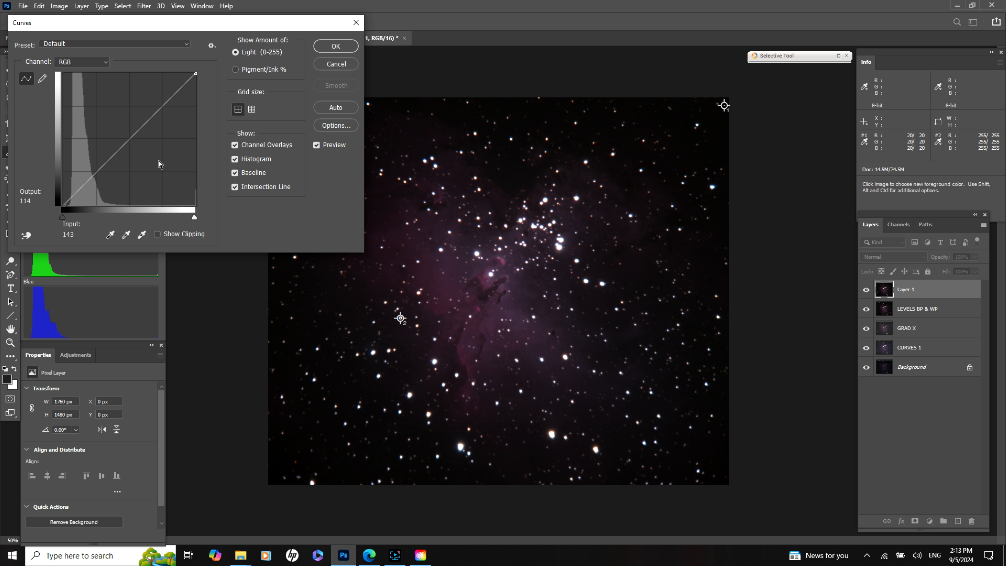
{"action": "left_click", "coordinate": [186, 44]}
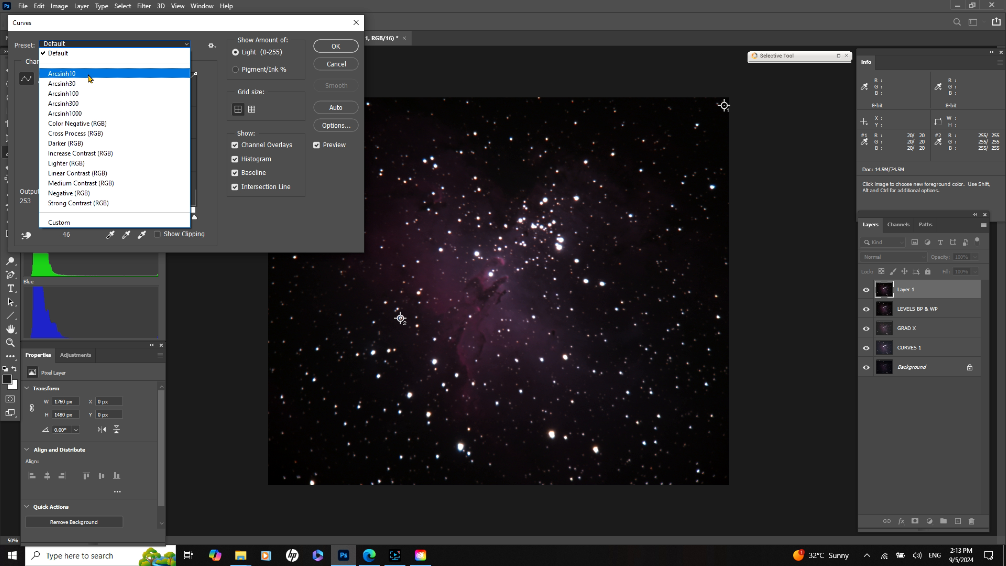
{"action": "left_click", "coordinate": [69, 84]}
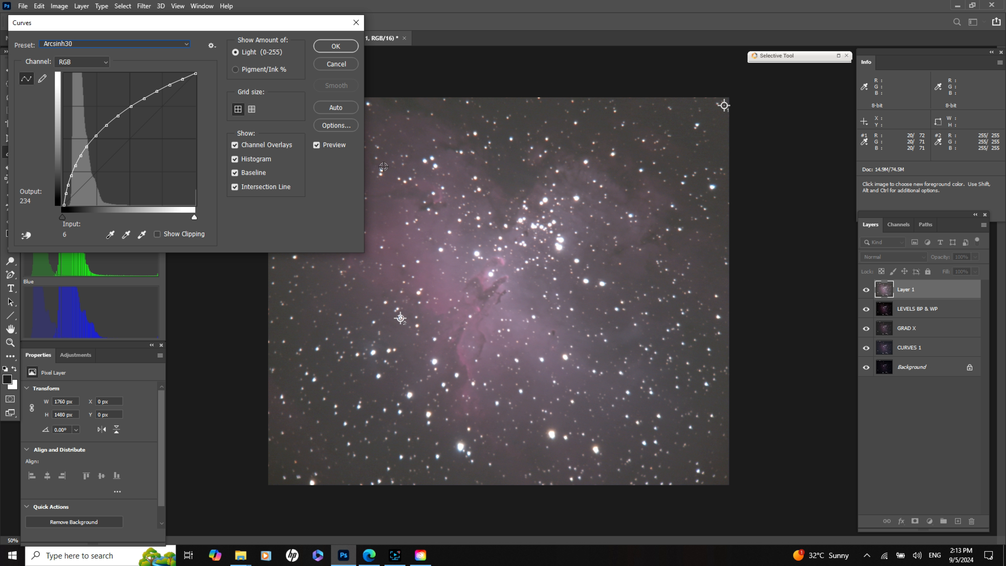
{"action": "left_click", "coordinate": [334, 47]}
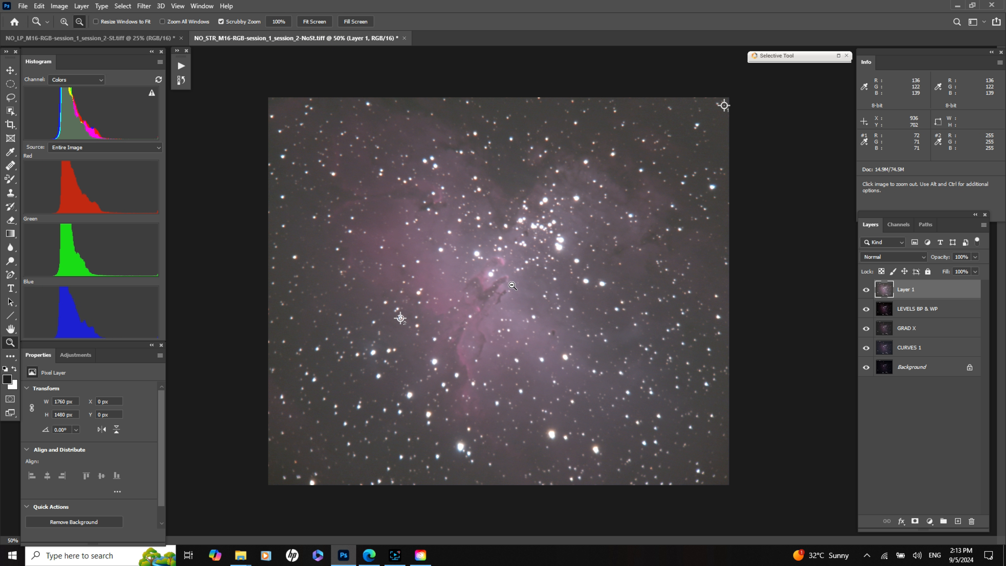
Apply a Levels adjustment to the stretched Layer 1 with the RGB black input level at 40.
{"action": "left_click", "coordinate": [62, 7]}
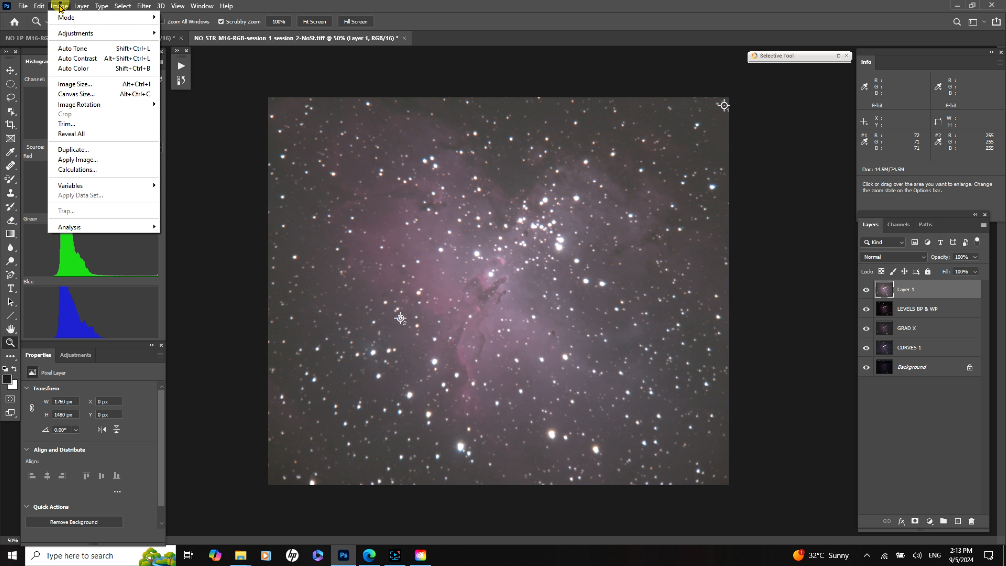
{"action": "mouse_move", "coordinate": [71, 35]}
{"action": "left_click", "coordinate": [176, 44]}
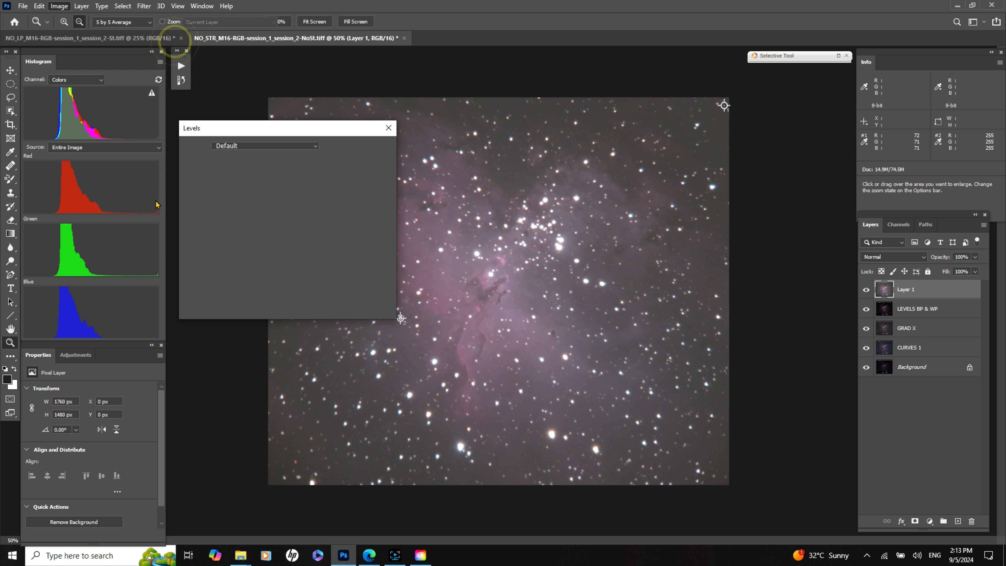
{"action": "left_click_drag", "start_coordinate": [193, 246], "coordinate": [214, 248]}
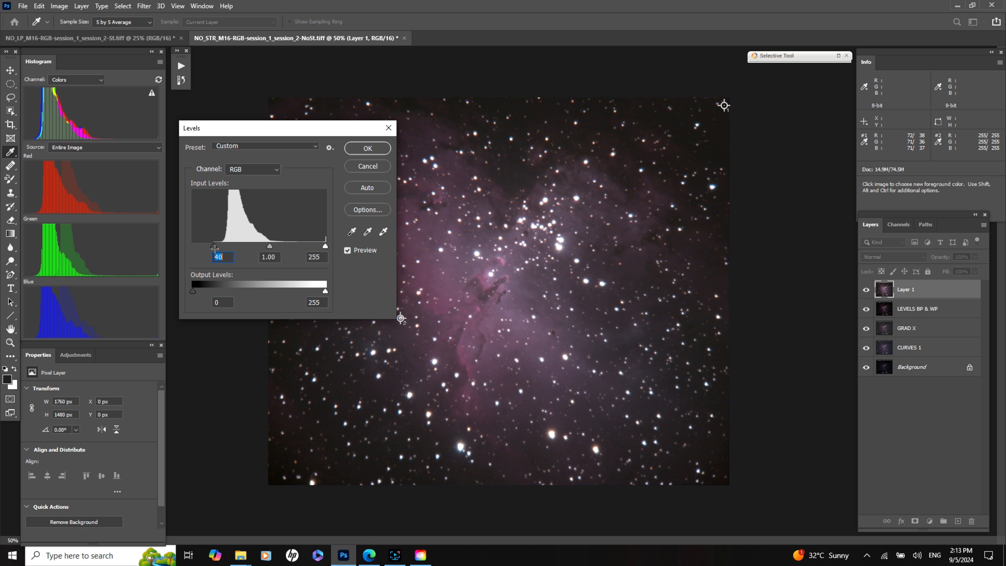
{"action": "left_click", "coordinate": [366, 147]}
{"action": "key", "text": "z"}
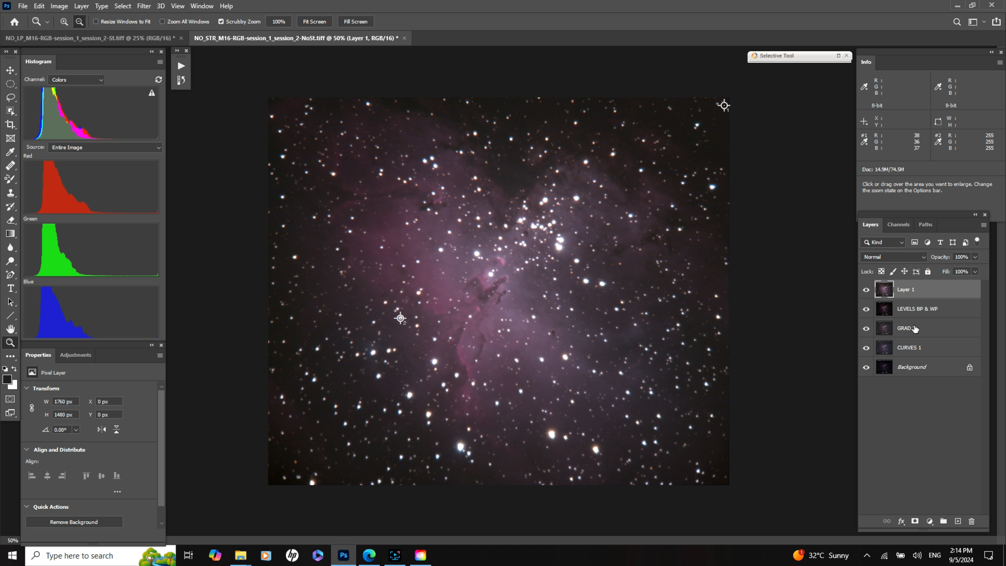
Rename the stretched top layer as ARCSINH 30 LEVELS.
{"action": "double_click", "coordinate": [908, 288]}
{"action": "type", "text": "ARCSINH"}
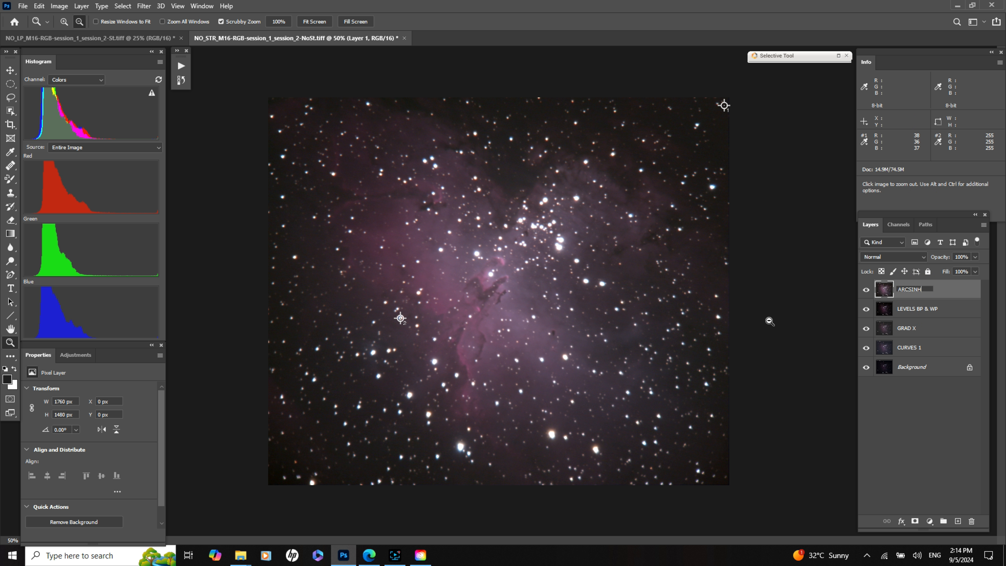
{"action": "type", "text": " 30 LEVELS"}
{"action": "key", "text": "Return"}
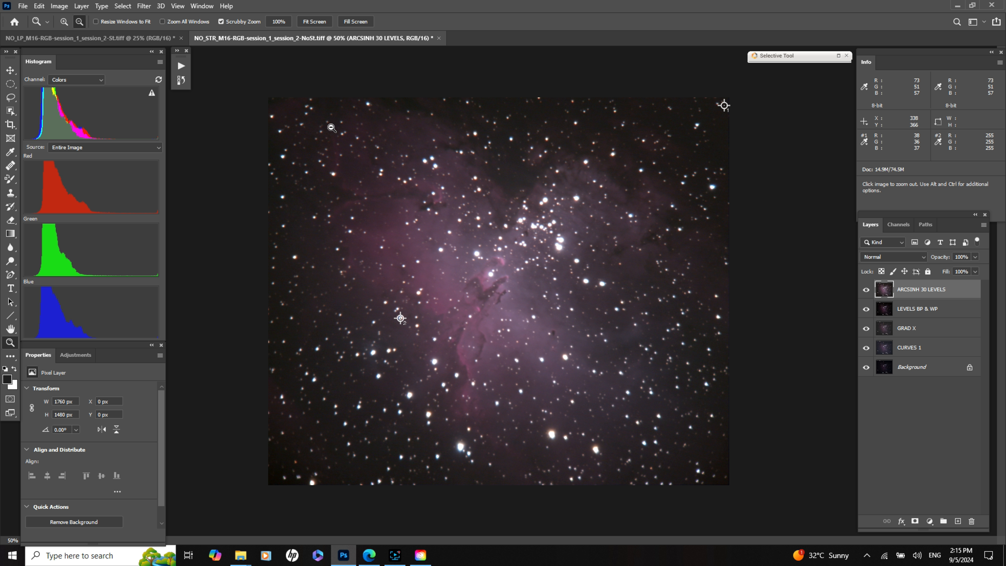
Compare the image with and without the ARCSINH 30 LEVELS layer, and inspect the background noise and stars at high magnification.
{"action": "left_click", "coordinate": [866, 289]}
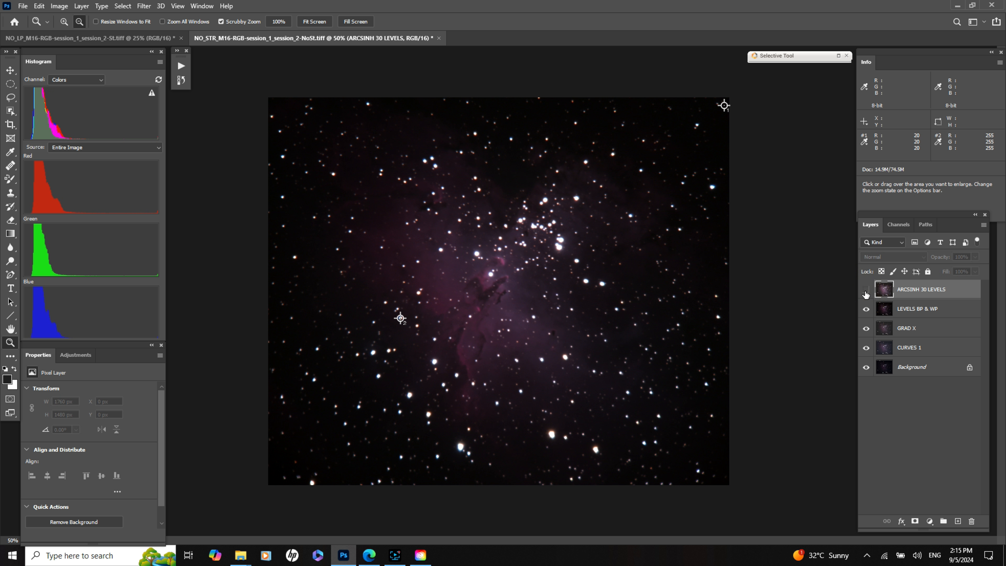
{"action": "left_click", "coordinate": [866, 290]}
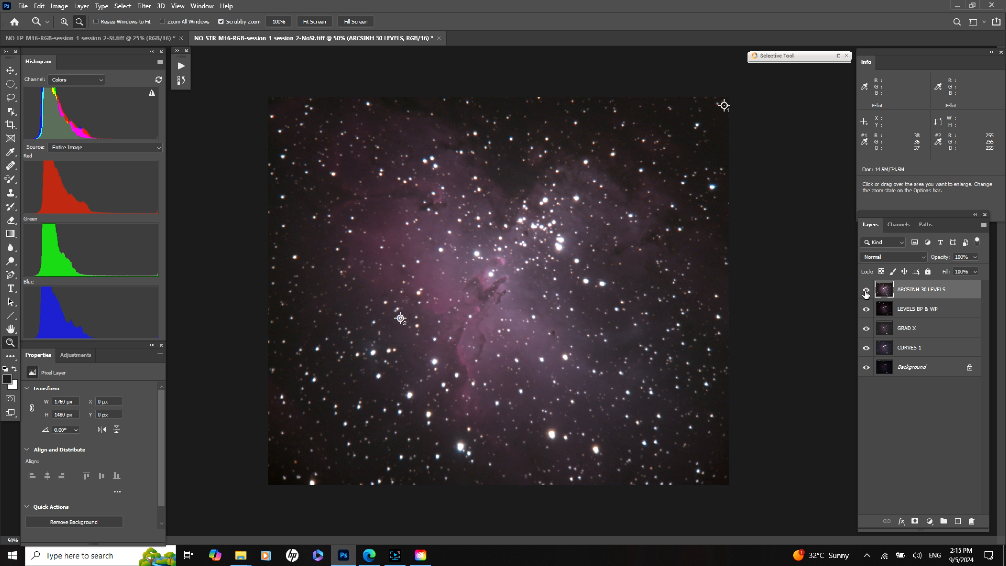
{"action": "left_click", "coordinate": [865, 290]}
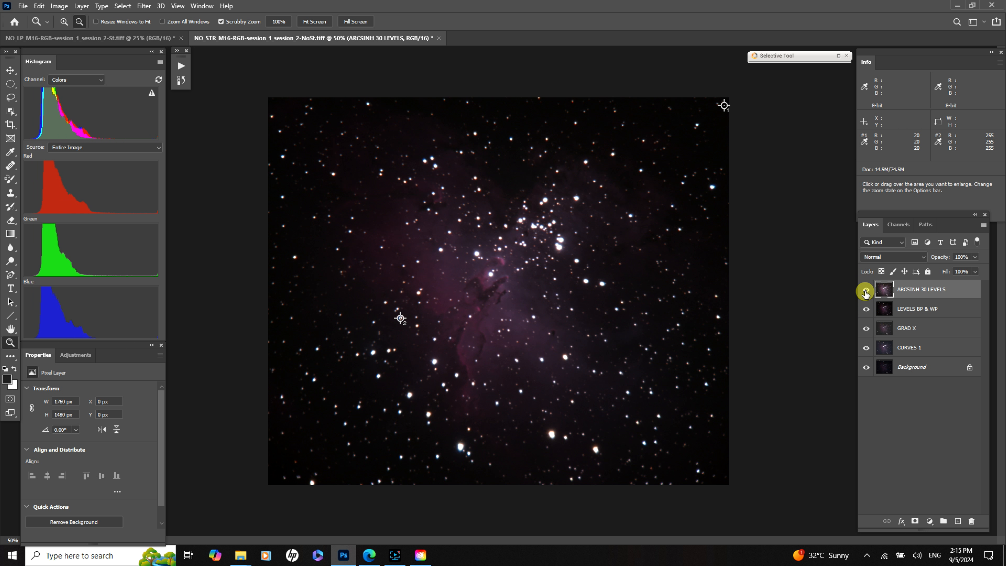
{"action": "left_click", "coordinate": [866, 290]}
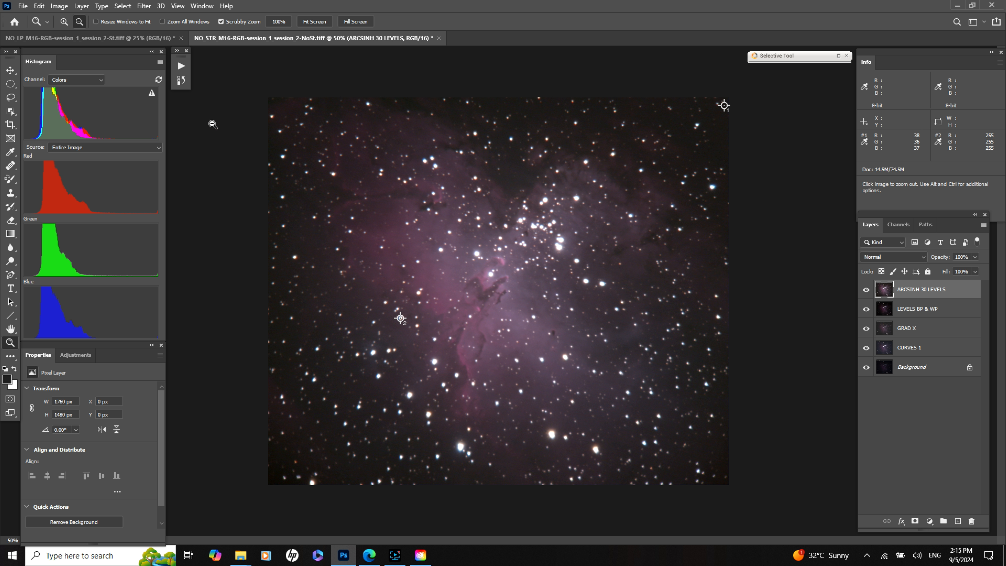
{"action": "left_click", "coordinate": [64, 22]}
{"action": "left_click_drag", "start_coordinate": [625, 341], "coordinate": [625, 341]}
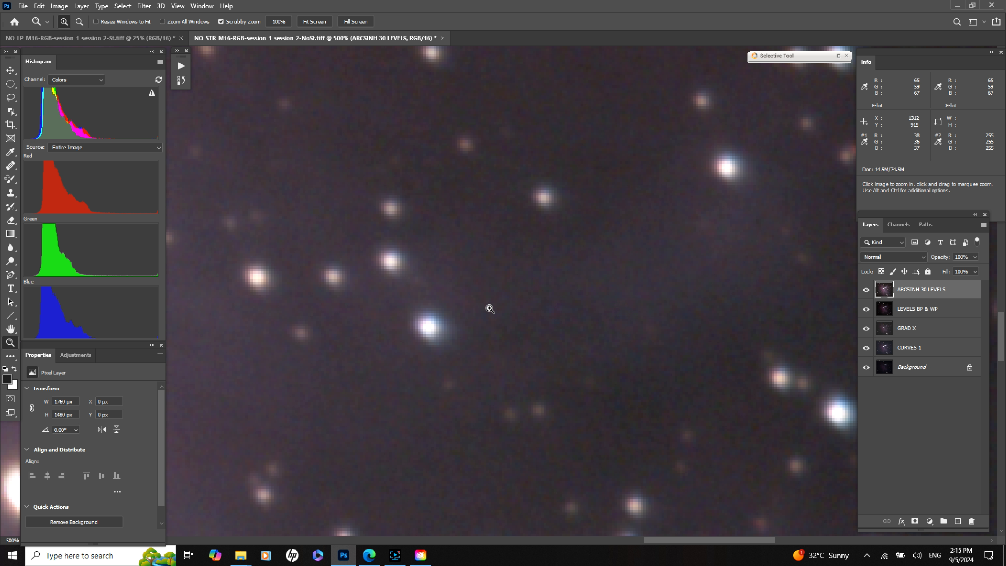
{"action": "left_click", "coordinate": [312, 24]}
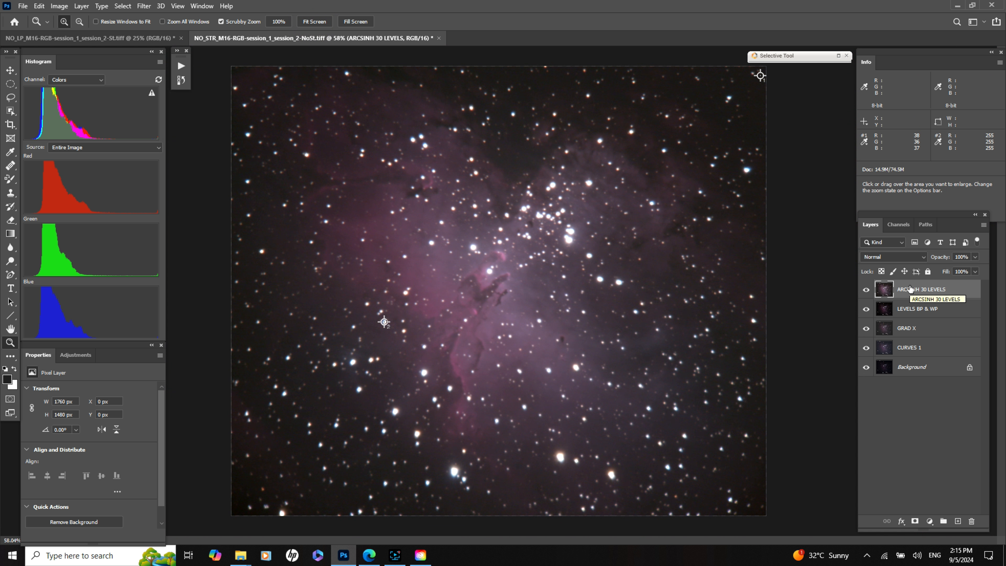
Stamp all visible layers into a new layer and apply the Arcsinh10 Curves preset to it.
{"action": "key", "text": "ctrl+shift+alt+e"}
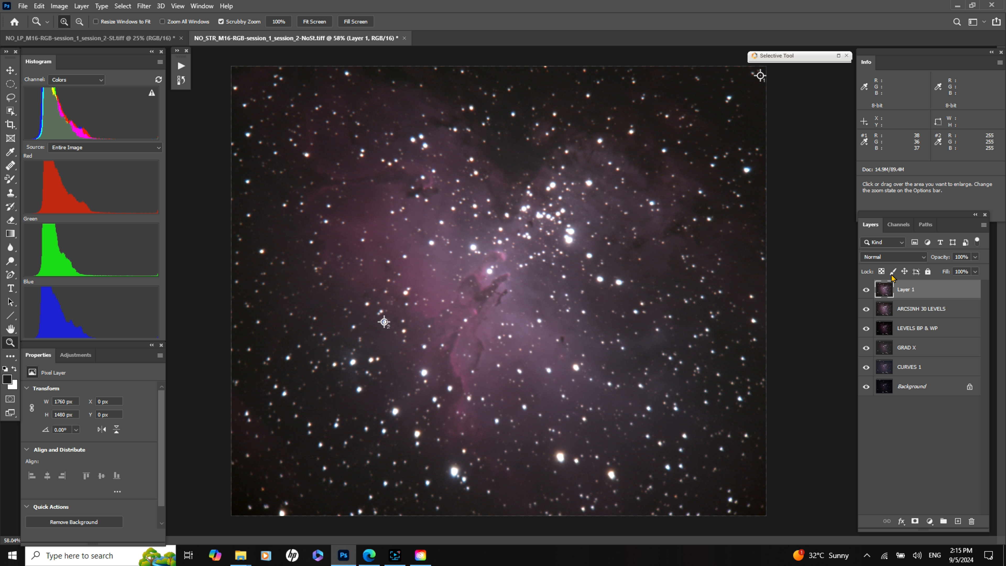
{"action": "left_click", "coordinate": [59, 6]}
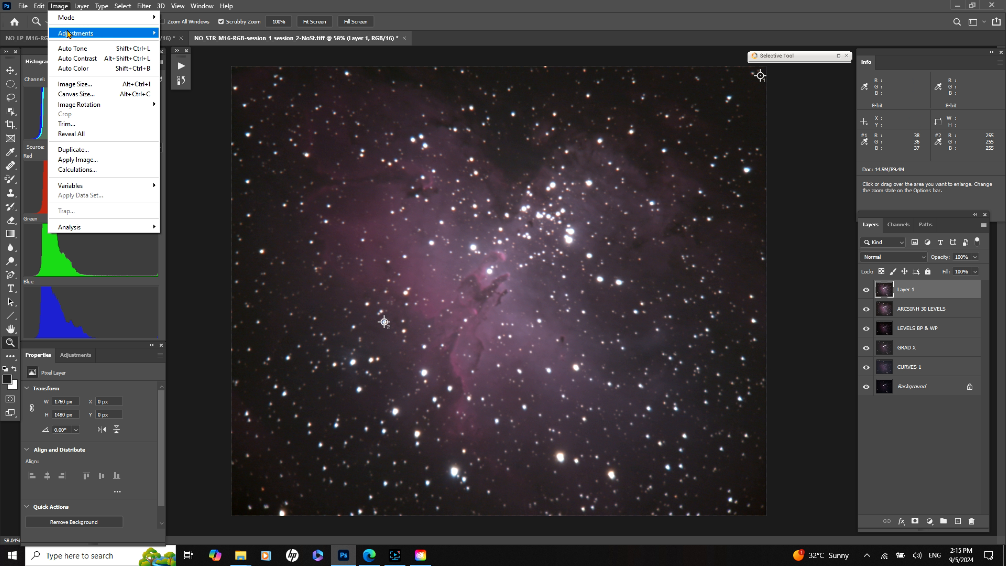
{"action": "mouse_move", "coordinate": [69, 34]}
{"action": "left_click", "coordinate": [181, 54]}
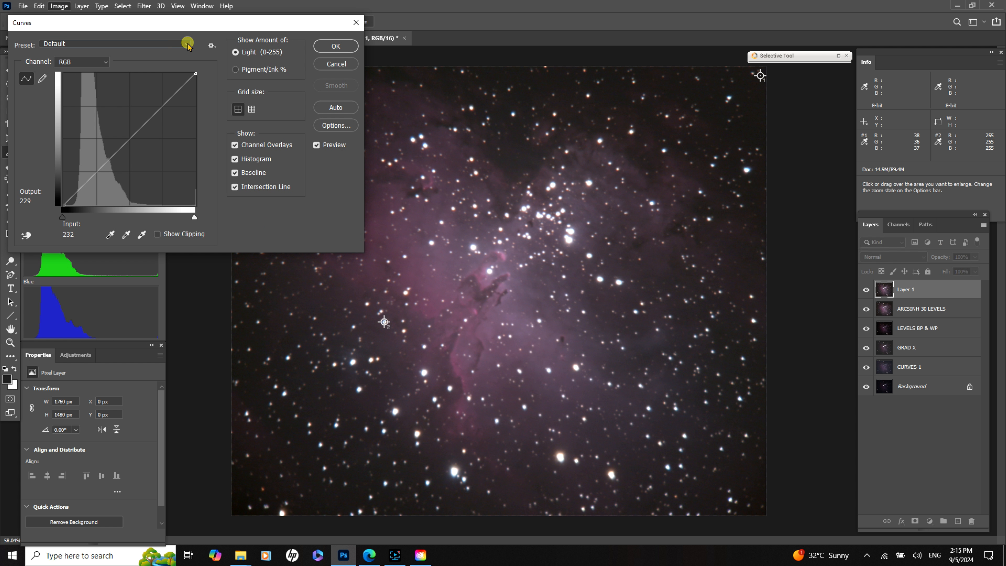
{"action": "left_click", "coordinate": [185, 44]}
{"action": "left_click", "coordinate": [76, 75]}
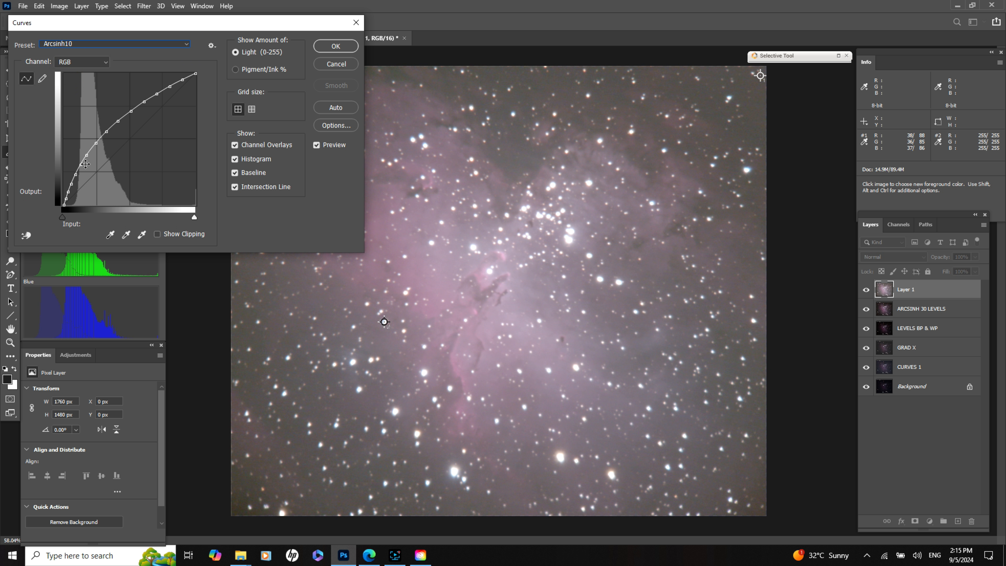
{"action": "left_click", "coordinate": [335, 46]}
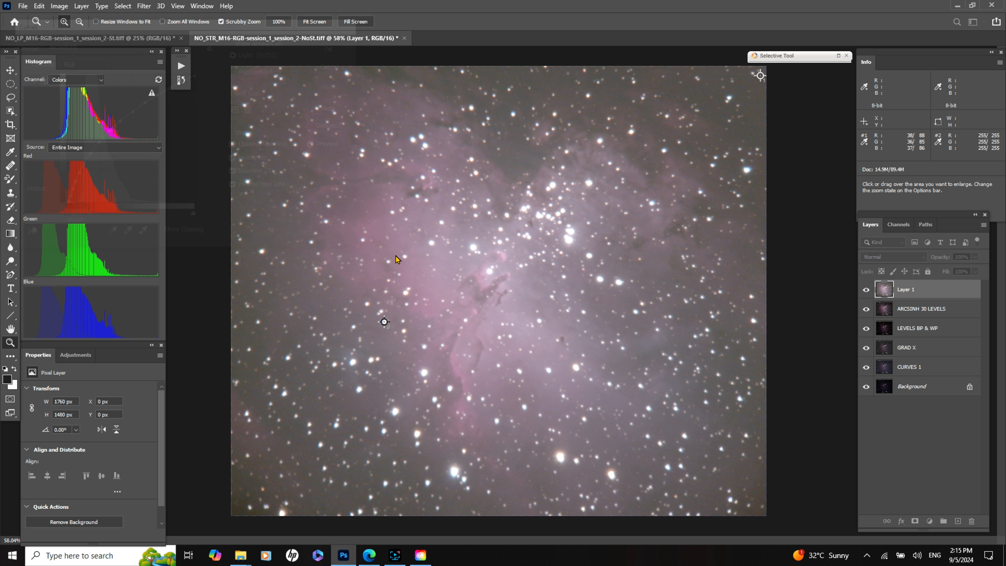
Apply a Levels adjustment to the newly stretched Layer 1 with the RGB black input level at 56.
{"action": "left_click", "coordinate": [58, 7]}
{"action": "mouse_move", "coordinate": [79, 31]}
{"action": "left_click", "coordinate": [166, 43]}
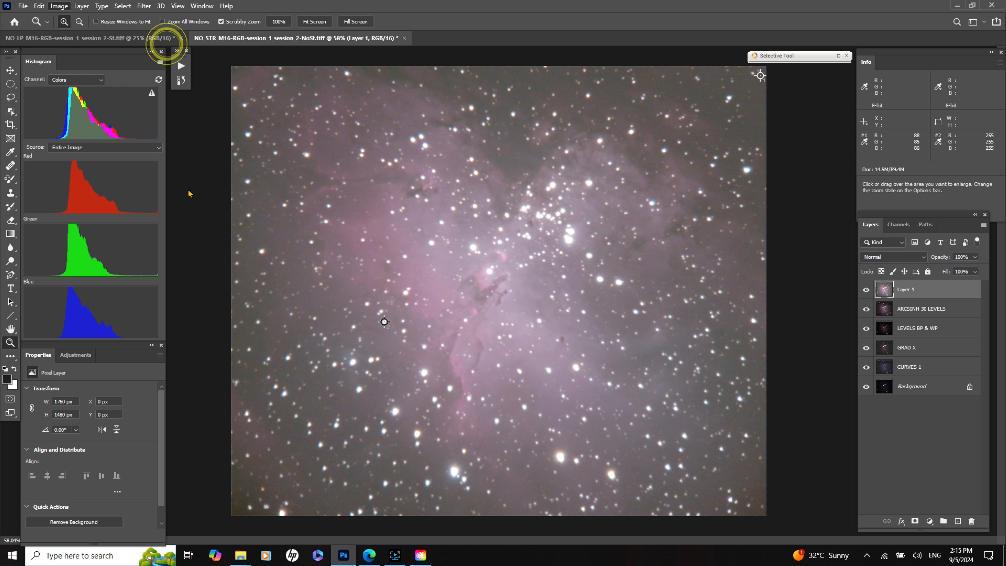
{"action": "left_click_drag", "start_coordinate": [193, 246], "coordinate": [222, 249]}
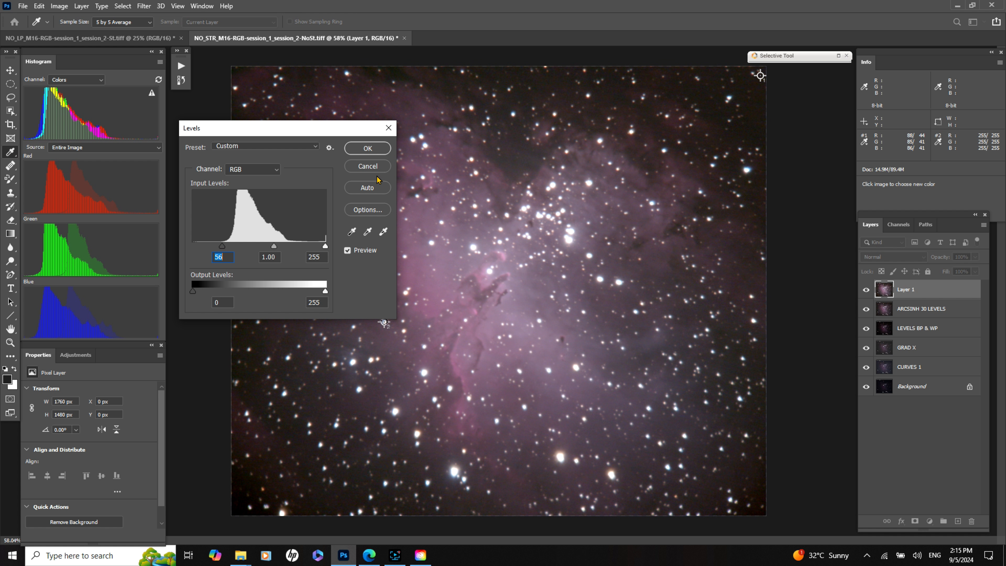
{"action": "left_click", "coordinate": [367, 148]}
{"action": "key", "text": "z"}
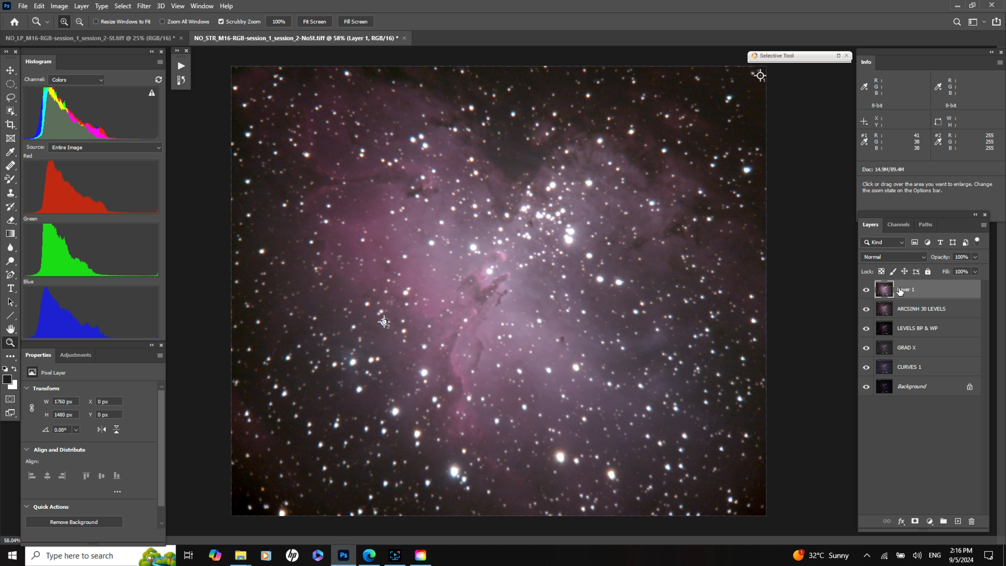
Rename the top Layer 1 as ARCSINH 20 LEVELS.
{"action": "double_click", "coordinate": [914, 290]}
{"action": "type", "text": "AR"}
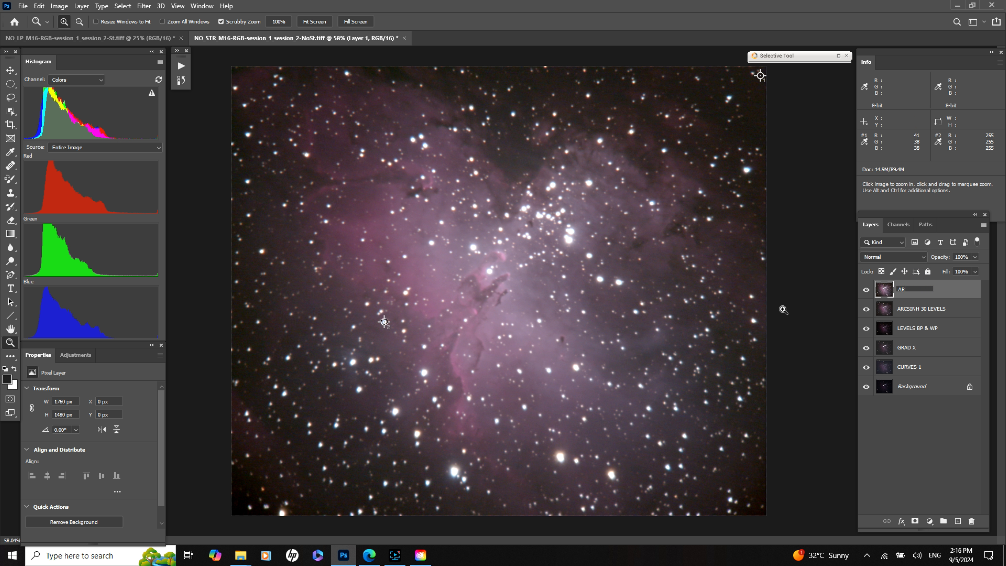
{"action": "type", "text": "CSINH 20 LEVELS"}
{"action": "key", "text": "Return"}
Stamp all visible layers into a new layer and slightly raise its red-channel Levels black input to balance the background sampler.
{"action": "key", "text": "ctrl+shift+alt+n"}
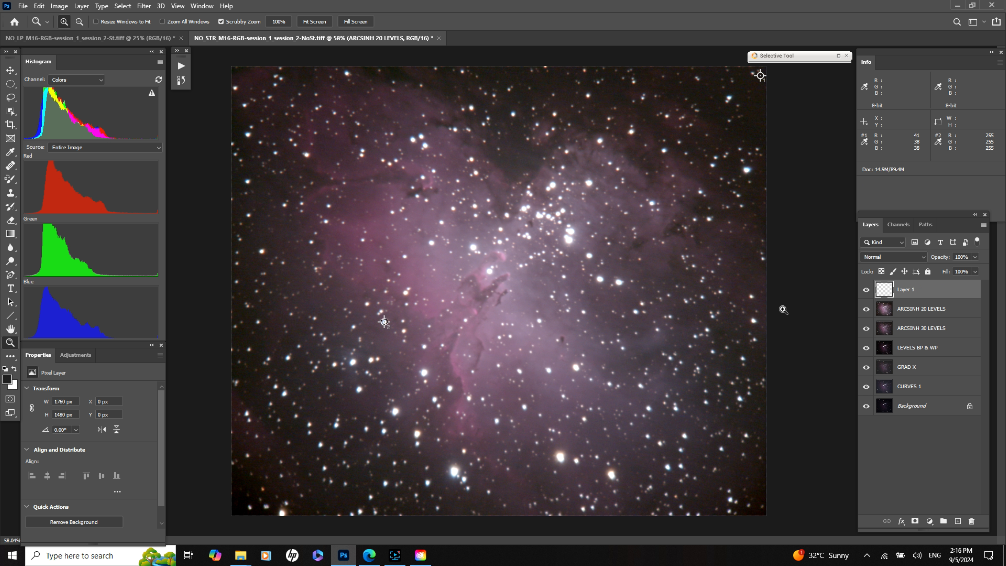
{"action": "key", "text": "ctrl+shift+alt+e"}
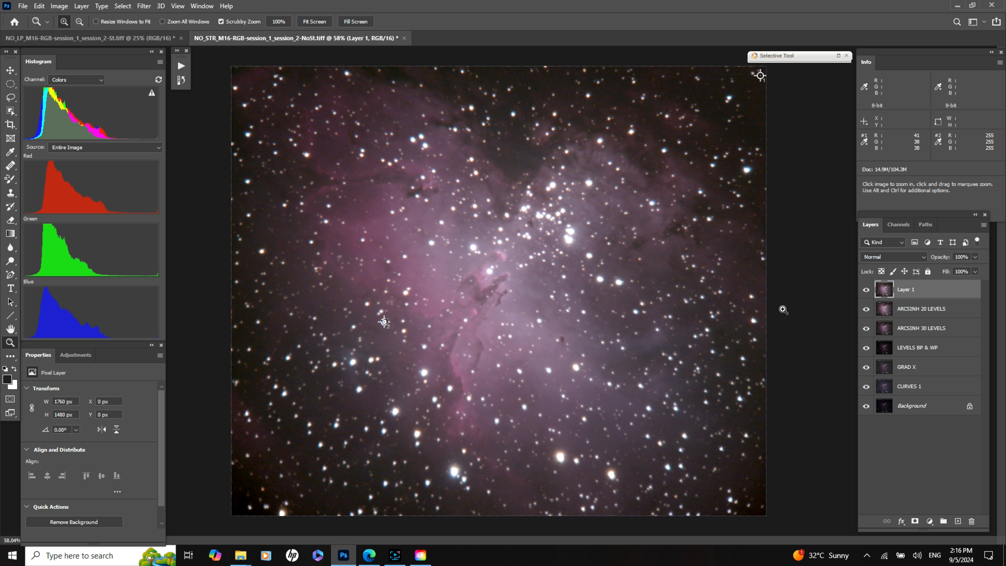
{"action": "left_click", "coordinate": [58, 11]}
{"action": "mouse_move", "coordinate": [69, 35]}
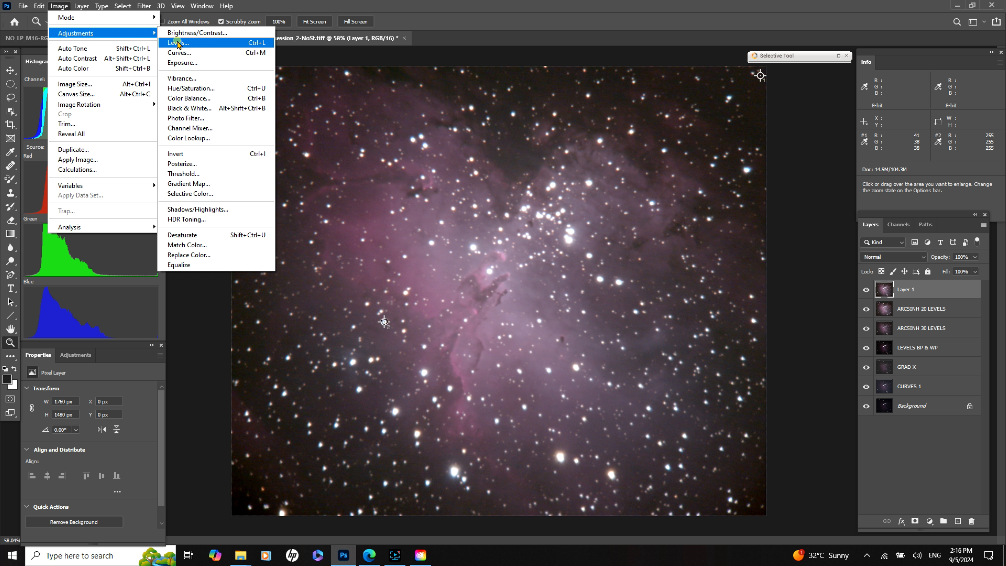
{"action": "left_click", "coordinate": [177, 43]}
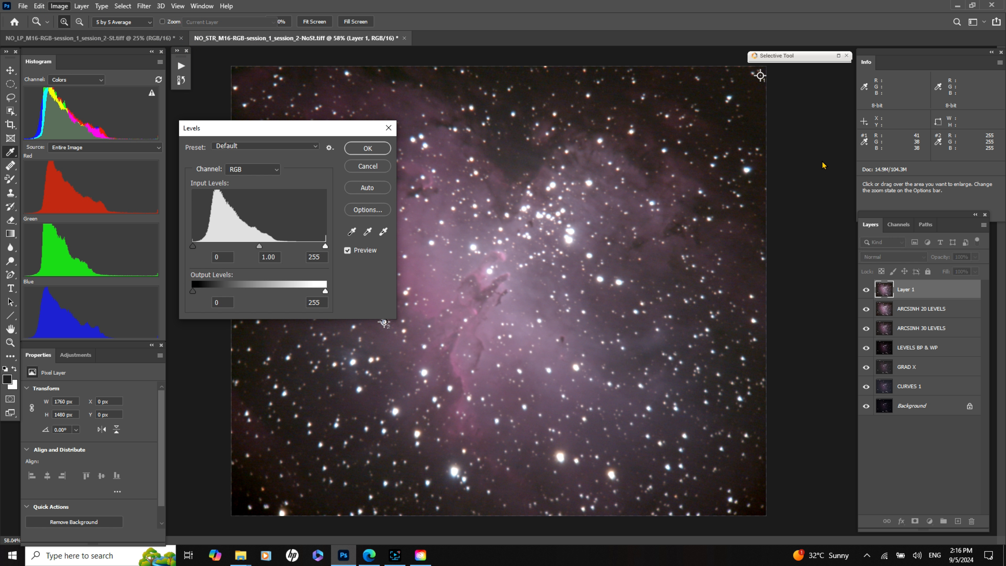
{"action": "left_click", "coordinate": [273, 169]}
{"action": "left_click", "coordinate": [254, 189]}
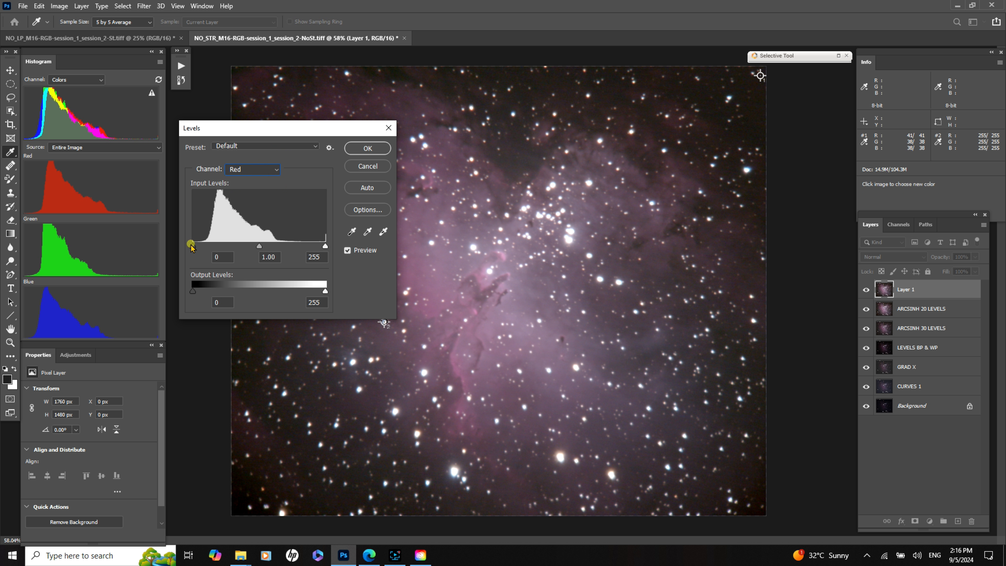
{"action": "left_click_drag", "start_coordinate": [192, 245], "coordinate": [197, 247]}
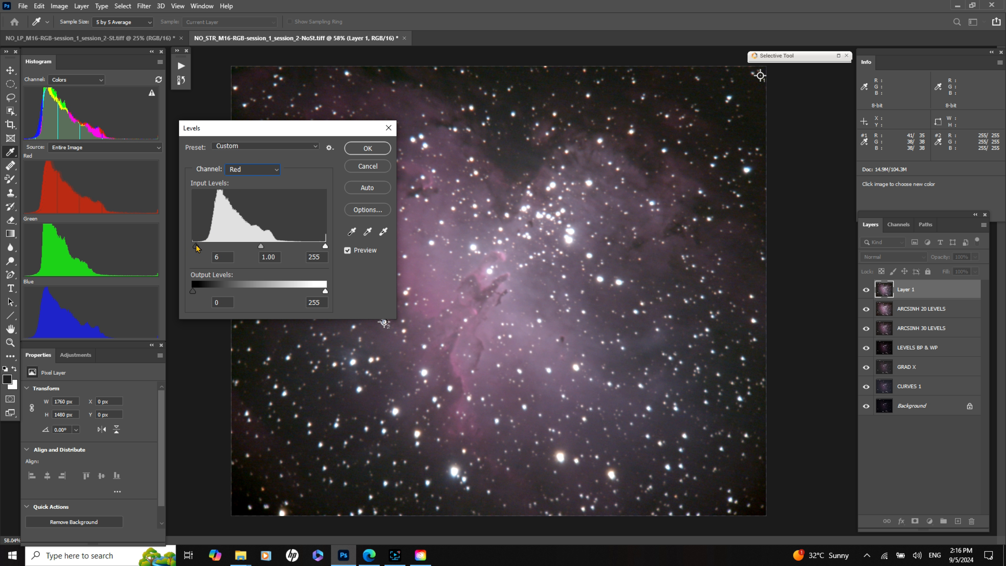
{"action": "left_click_drag", "start_coordinate": [196, 247], "coordinate": [195, 247]}
{"action": "left_click", "coordinate": [360, 150]}
{"action": "key", "text": "z"}
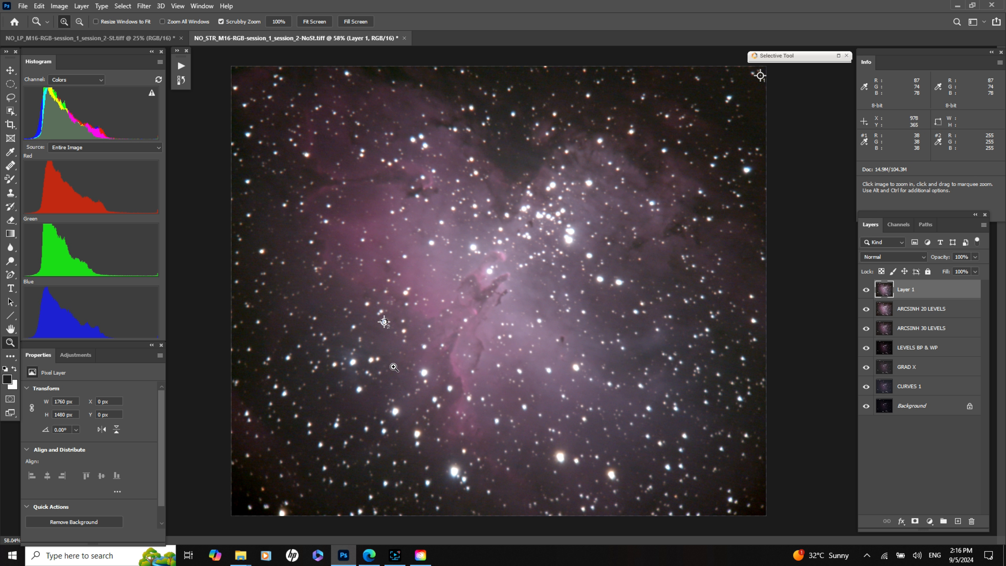
Rename the red-balanced top layer as LEVELS and stamp all visible layers into another new layer.
{"action": "double_click", "coordinate": [909, 289]}
{"action": "type", "text": "LEVELS"}
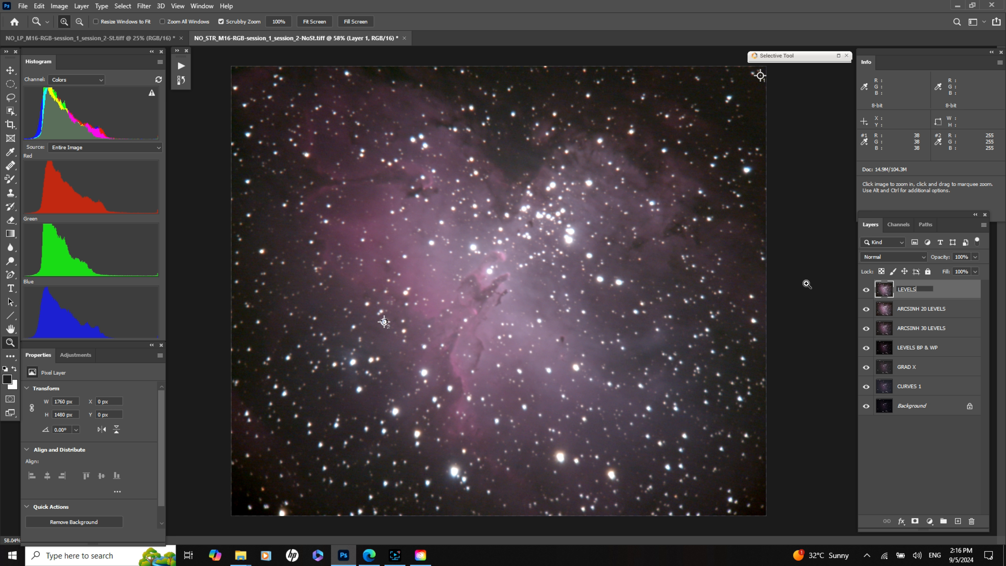
{"action": "key", "text": "Return"}
{"action": "key", "text": "ctrl+alt+shift+e"}
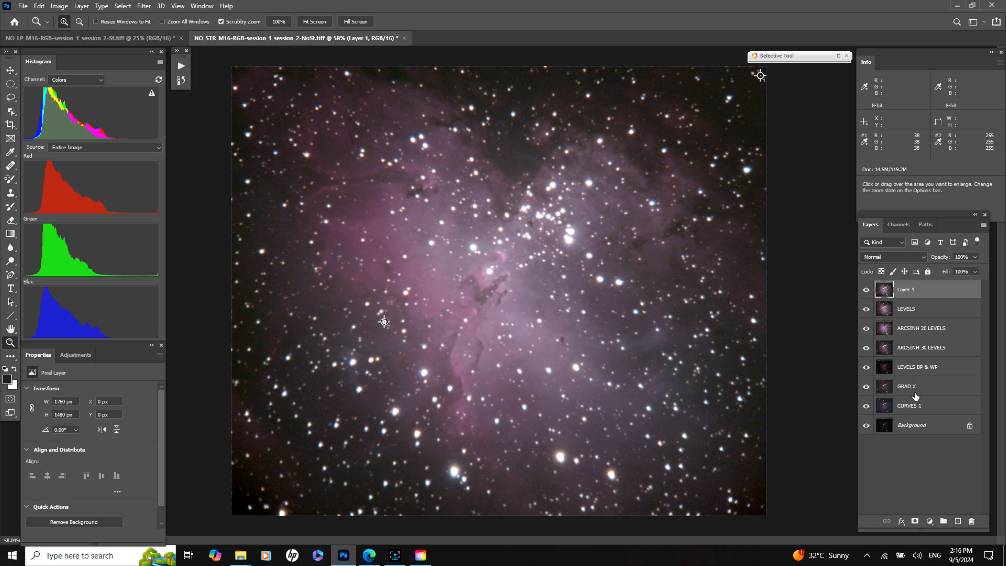
Compare the image with and without the new Layer 1, and examine the background and stars at high magnification.
{"action": "left_click", "coordinate": [867, 291]}
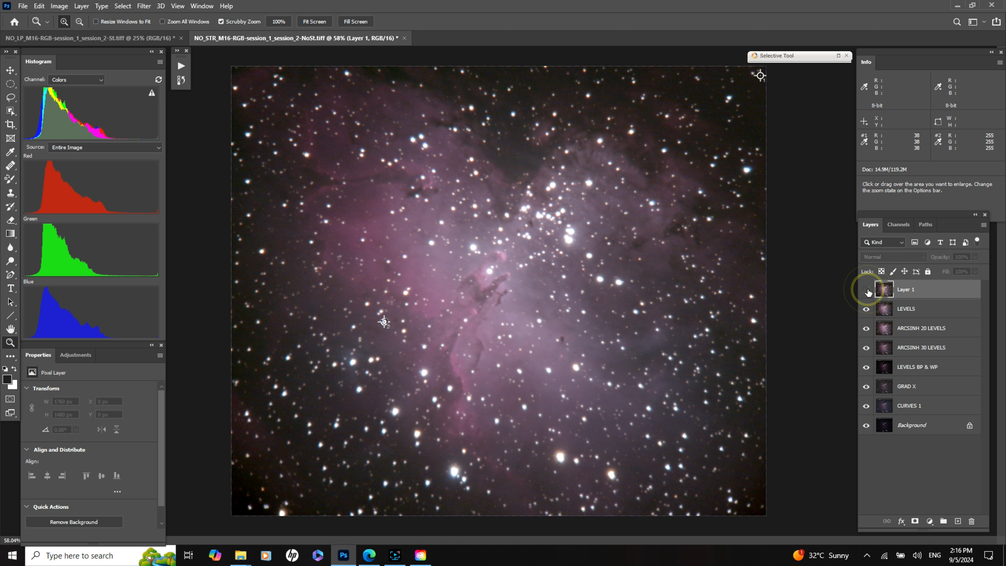
{"action": "left_click", "coordinate": [867, 291]}
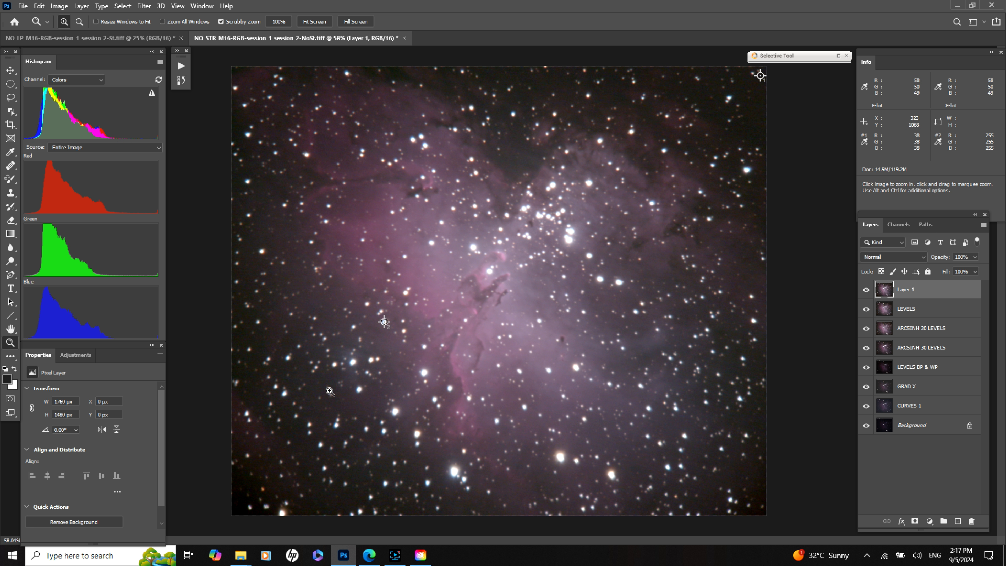
{"action": "left_click", "coordinate": [62, 22]}
{"action": "left_click_drag", "start_coordinate": [645, 371], "coordinate": [646, 371]}
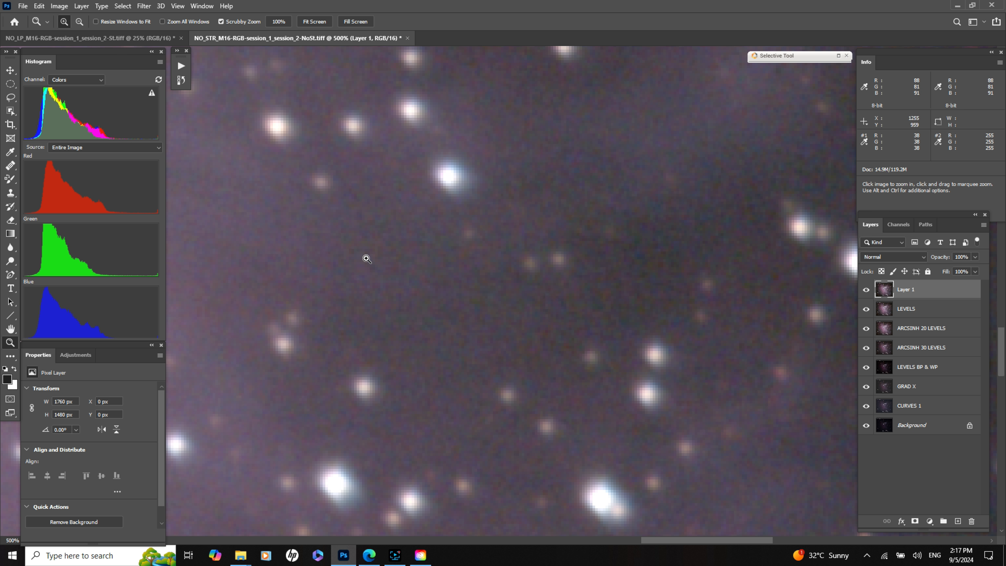
{"action": "left_click", "coordinate": [312, 20]}
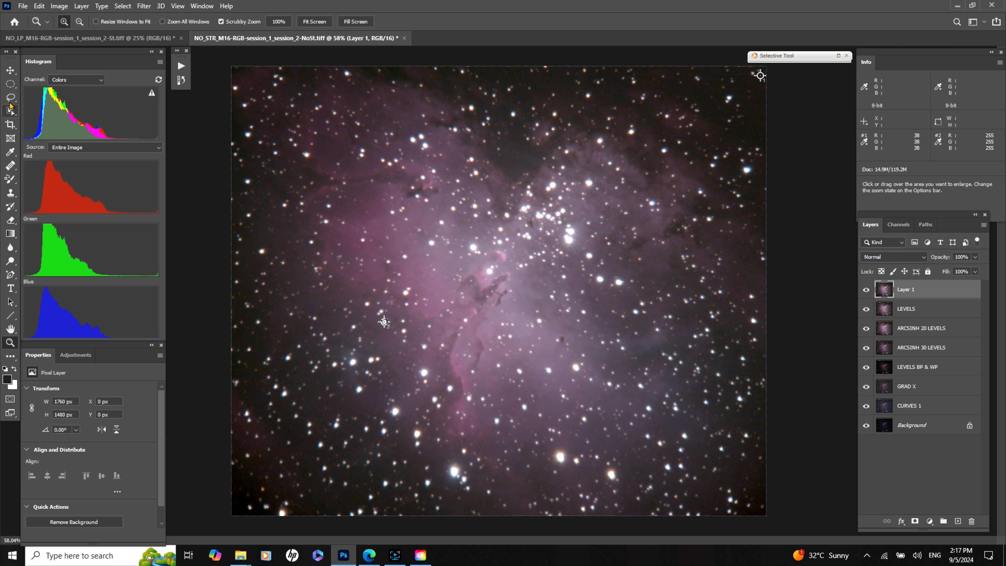
Lasso the nebula loosely with a 30 px feather and invert the selection so the outer background is selected.
{"action": "left_click", "coordinate": [11, 98]}
{"action": "mouse_move", "coordinate": [737, 137]}
{"action": "left_mouse_down"}
{"action": "mouse_move", "coordinate": [661, 101]}
{"action": "mouse_move", "coordinate": [453, 76]}
{"action": "mouse_move", "coordinate": [276, 80]}
{"action": "mouse_move", "coordinate": [252, 119]}
{"action": "mouse_move", "coordinate": [264, 246]}
{"action": "mouse_move", "coordinate": [279, 328]}
{"action": "mouse_move", "coordinate": [322, 410]}
{"action": "mouse_move", "coordinate": [365, 459]}
{"action": "mouse_move", "coordinate": [453, 492]}
{"action": "mouse_move", "coordinate": [676, 501]}
{"action": "mouse_move", "coordinate": [745, 468]}
{"action": "mouse_move", "coordinate": [752, 328]}
{"action": "mouse_move", "coordinate": [735, 138]}
{"action": "left_mouse_up"}
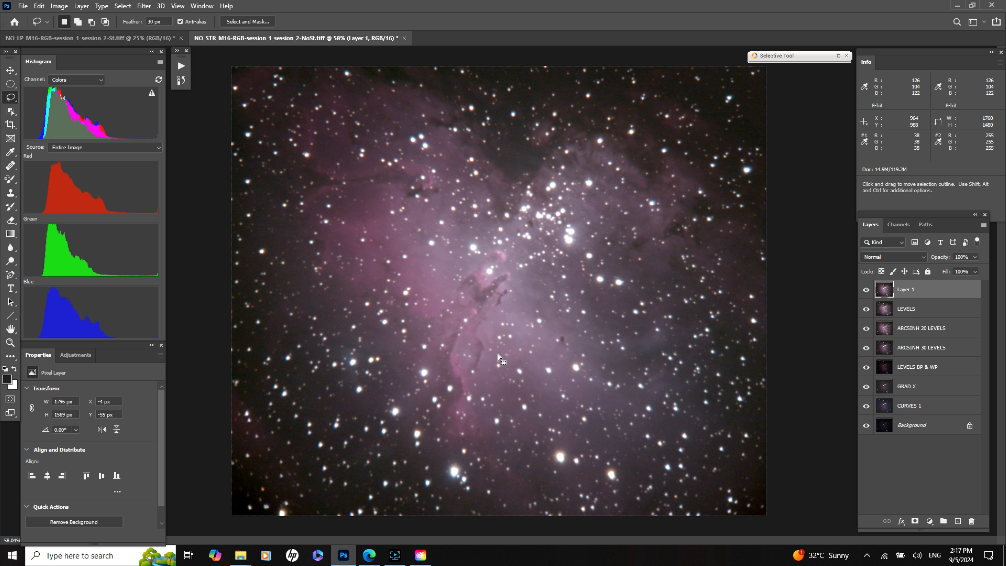
{"action": "left_click", "coordinate": [122, 6]}
{"action": "left_click", "coordinate": [126, 46]}
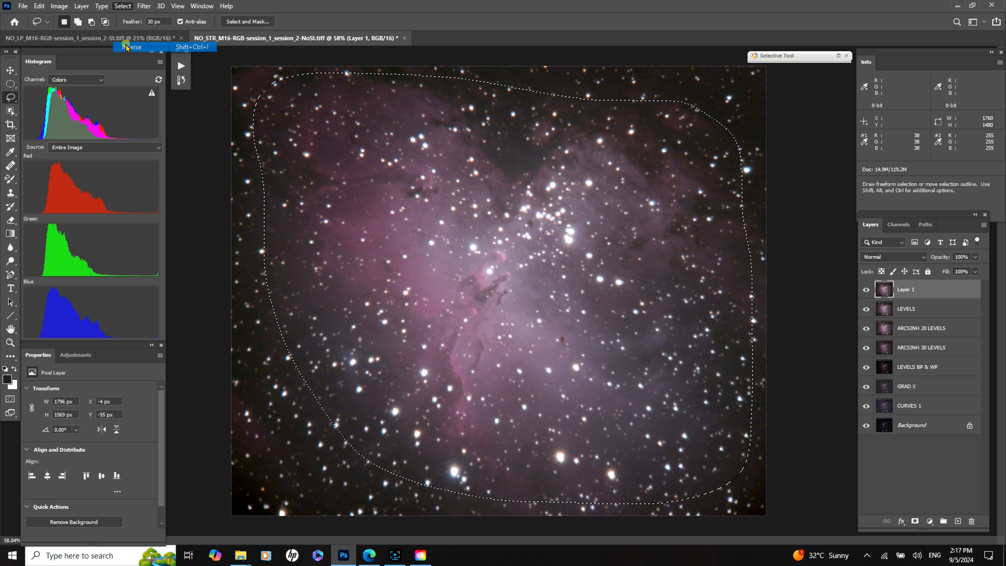
Run RC-Astro GradientXTerminator on the selected background with Medium detail and Medium aggressiveness.
{"action": "left_click", "coordinate": [144, 5]}
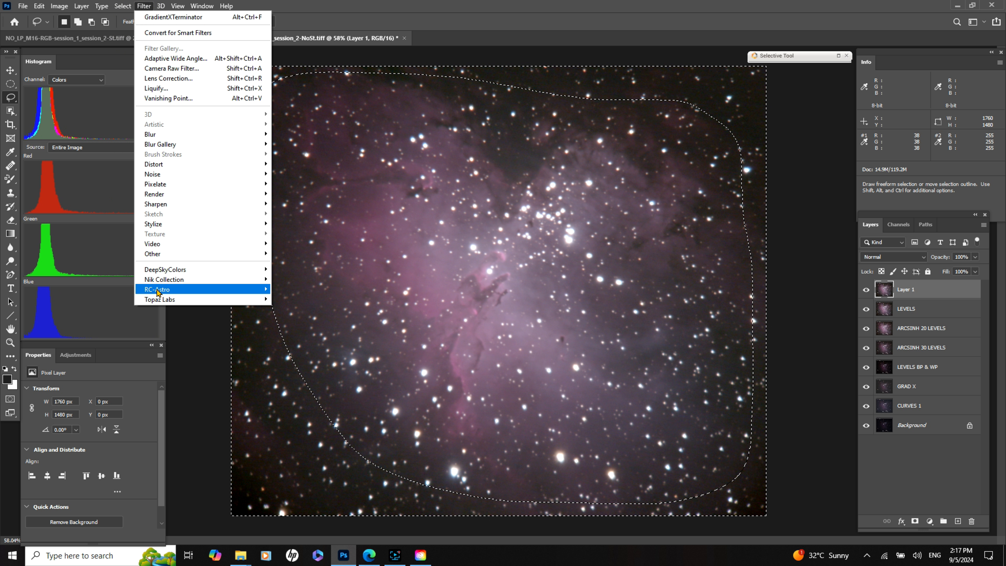
{"action": "mouse_move", "coordinate": [255, 290]}
{"action": "left_click", "coordinate": [295, 291]}
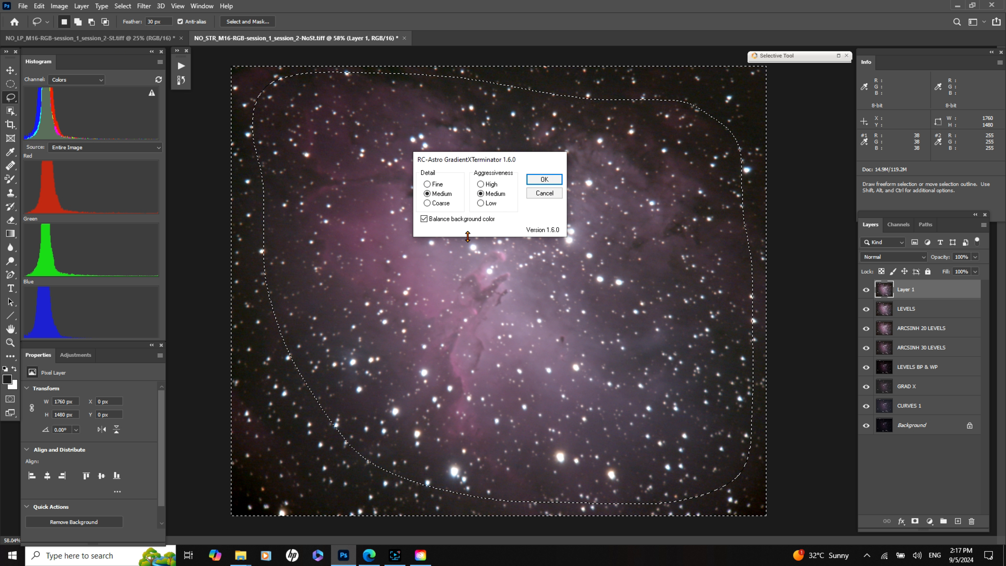
{"action": "left_click", "coordinate": [423, 221]}
{"action": "left_click", "coordinate": [500, 194]}
{"action": "left_click", "coordinate": [533, 180]}
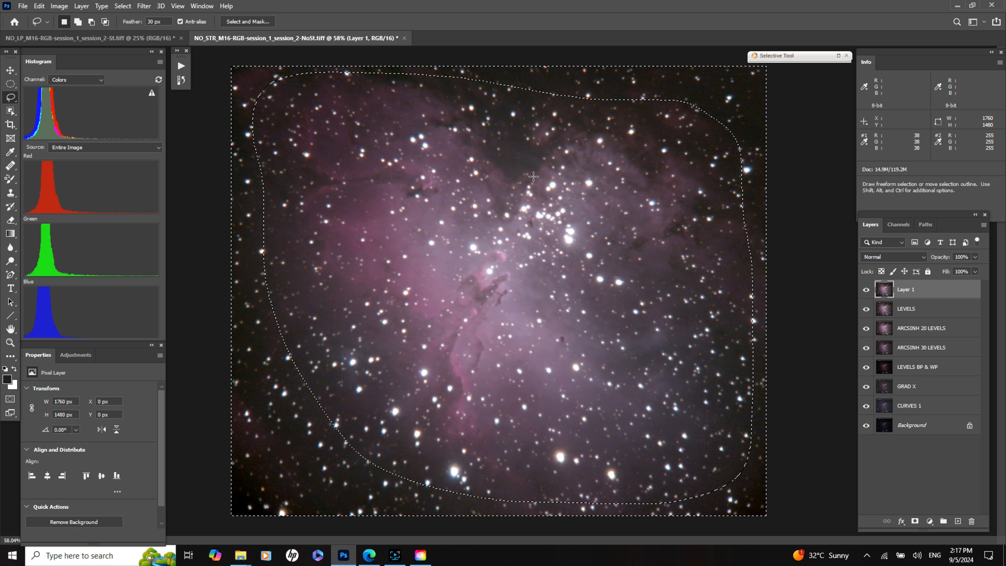
Clear the selection and compare the image with Layer 1 hidden and shown to check the gradient removal.
{"action": "left_click", "coordinate": [123, 6]}
{"action": "left_click", "coordinate": [133, 26]}
{"action": "left_click", "coordinate": [863, 290]}
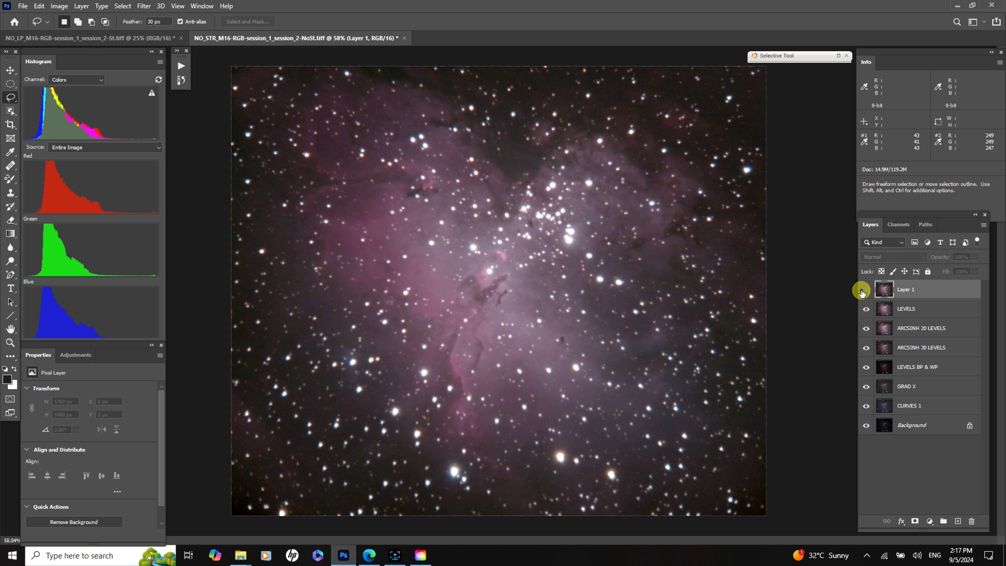
{"action": "left_click", "coordinate": [864, 289]}
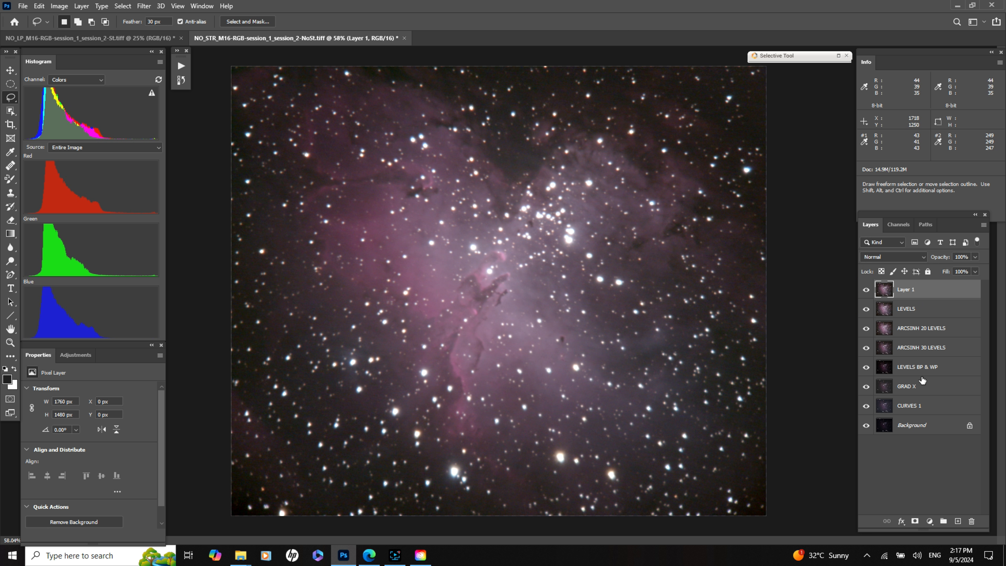
Set the RGB black point of Layer 1 to 11 with Levels and rename the layer as GRAD X LEVELS.
{"action": "double_click", "coordinate": [905, 290]}
{"action": "left_click", "coordinate": [59, 6]}
{"action": "mouse_move", "coordinate": [71, 35]}
{"action": "left_click", "coordinate": [169, 43]}
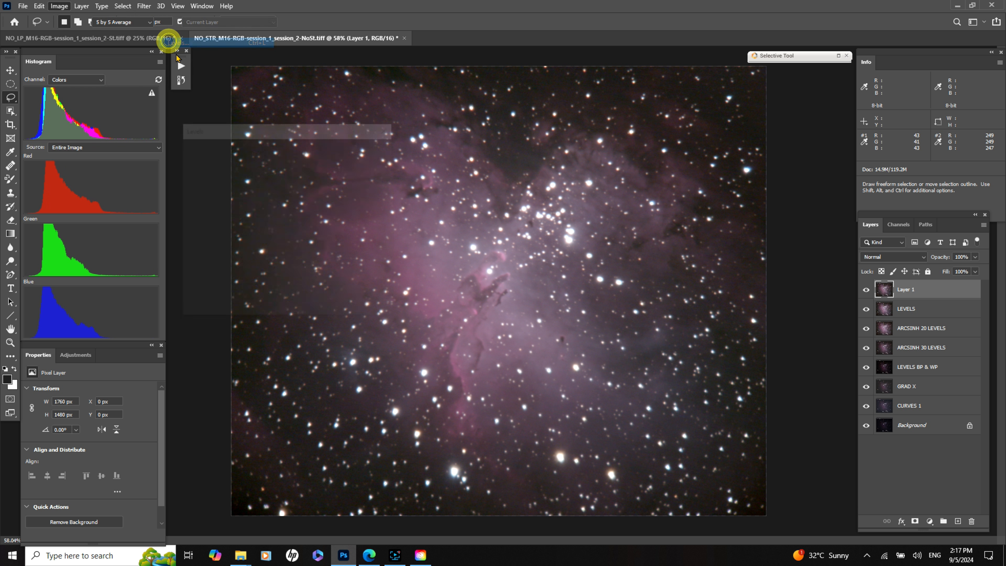
{"action": "left_click_drag", "start_coordinate": [194, 248], "coordinate": [198, 247]}
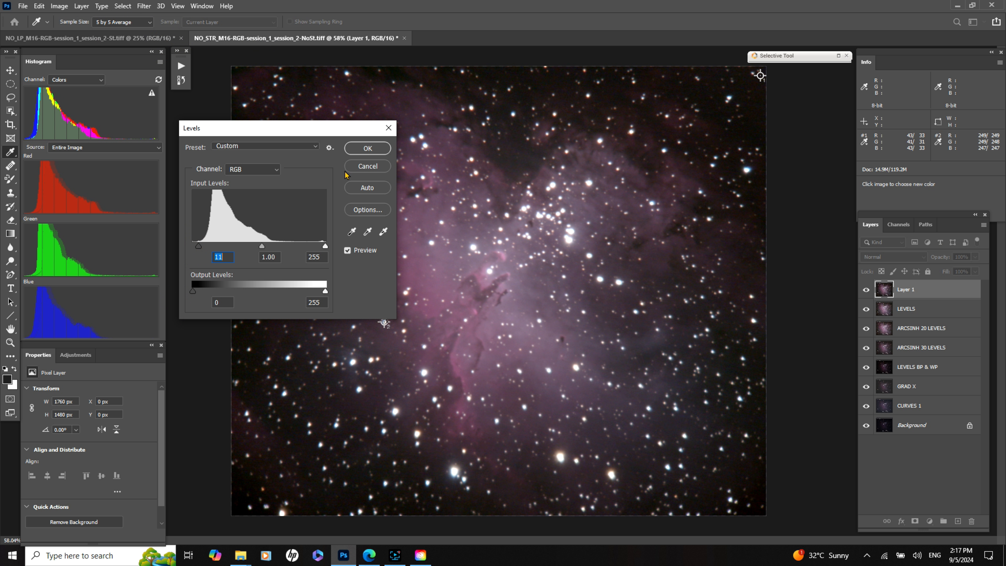
{"action": "left_click", "coordinate": [346, 149]}
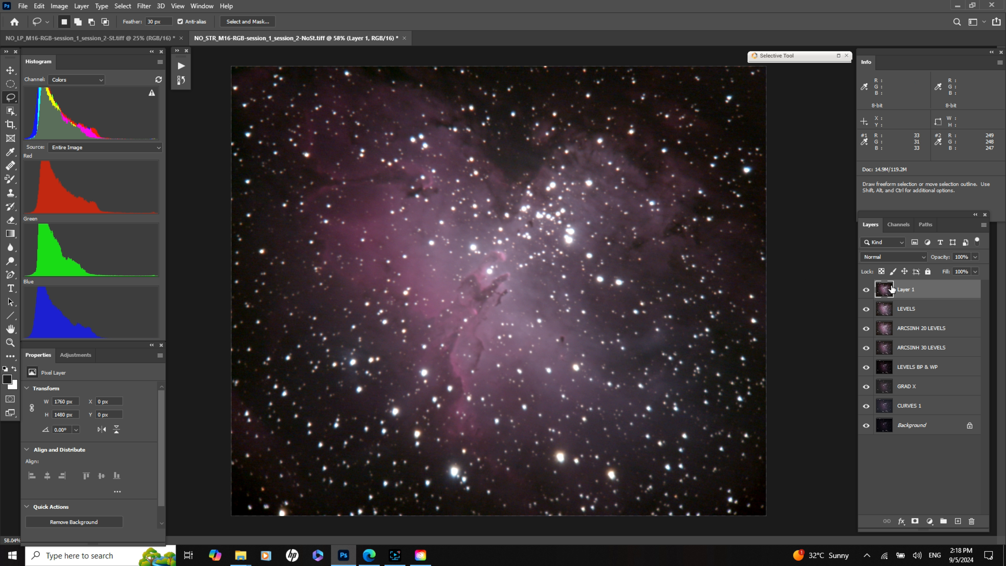
{"action": "double_click", "coordinate": [902, 290]}
{"action": "key", "text": "Return"}
Raise the red channel's black point slightly in Levels until red matches green at background sample 1.
{"action": "left_click", "coordinate": [57, 8]}
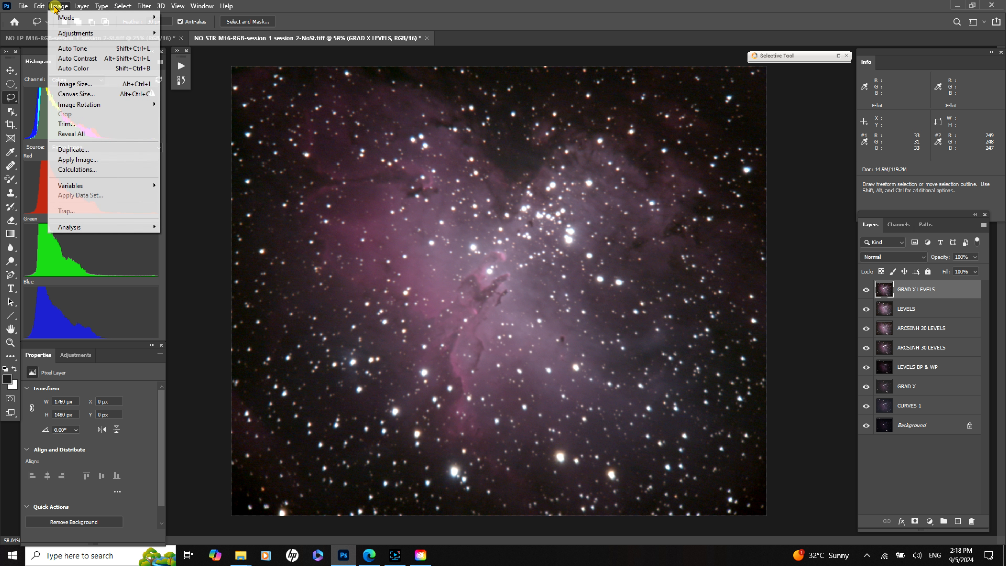
{"action": "mouse_move", "coordinate": [90, 33]}
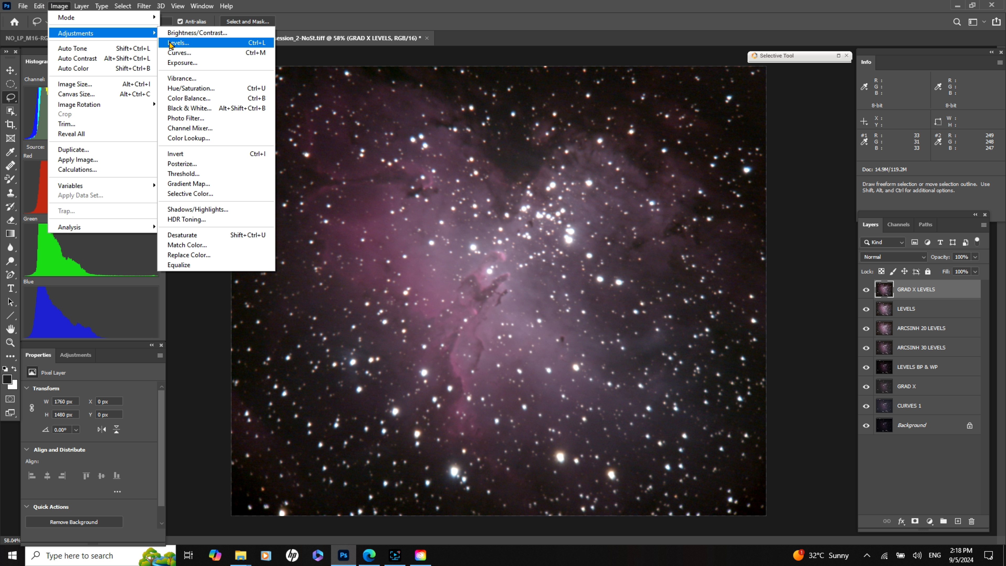
{"action": "left_click", "coordinate": [176, 42]}
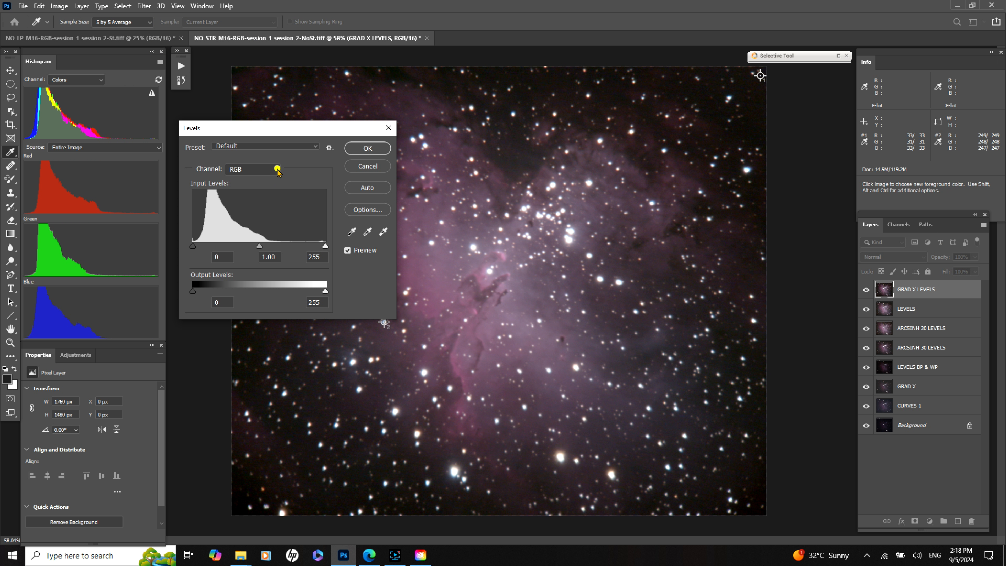
{"action": "left_click", "coordinate": [277, 170]}
{"action": "left_click", "coordinate": [245, 186]}
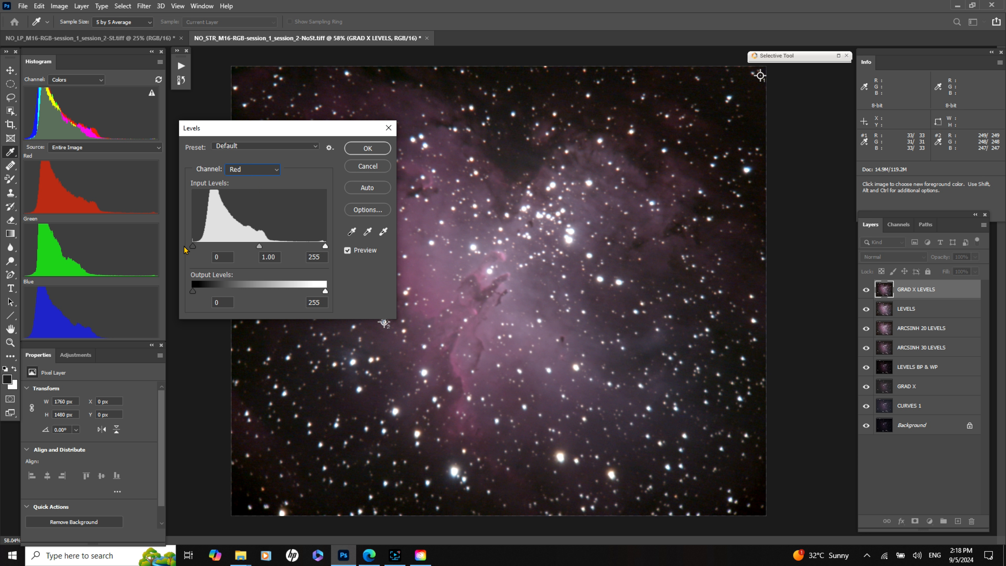
{"action": "left_click_drag", "start_coordinate": [191, 247], "coordinate": [195, 249]}
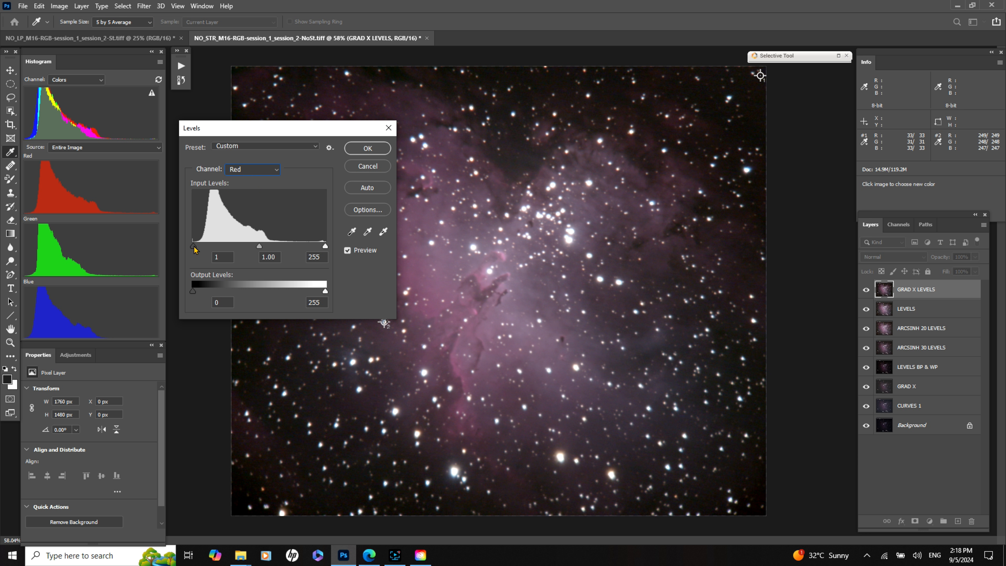
{"action": "left_click", "coordinate": [195, 247]}
{"action": "left_click_drag", "start_coordinate": [195, 249], "coordinate": [194, 249]}
Set the blue channel's black point to 3 in Levels and apply the background balance.
{"action": "left_click", "coordinate": [274, 169]}
{"action": "left_click", "coordinate": [251, 207]}
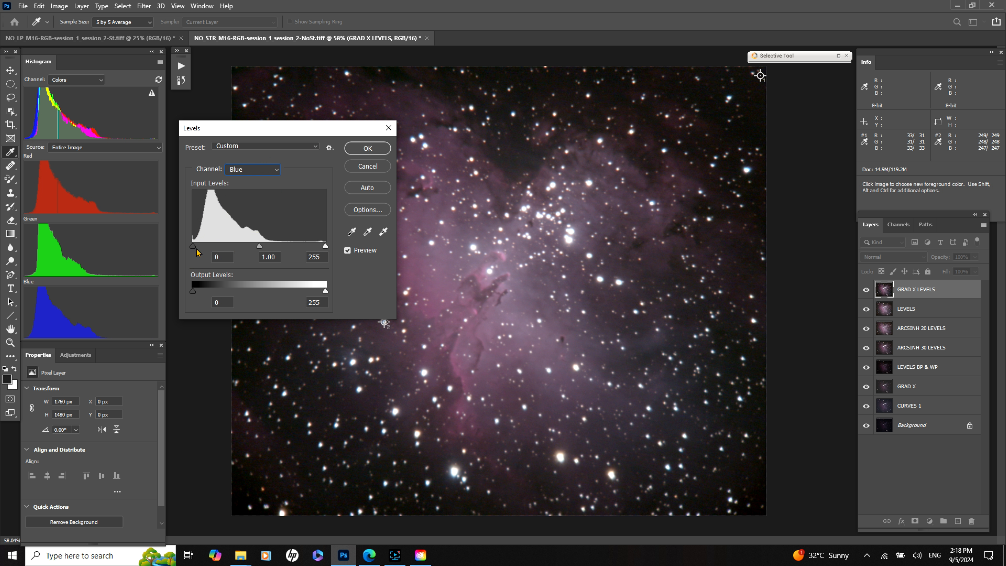
{"action": "left_click_drag", "start_coordinate": [194, 248], "coordinate": [196, 248]}
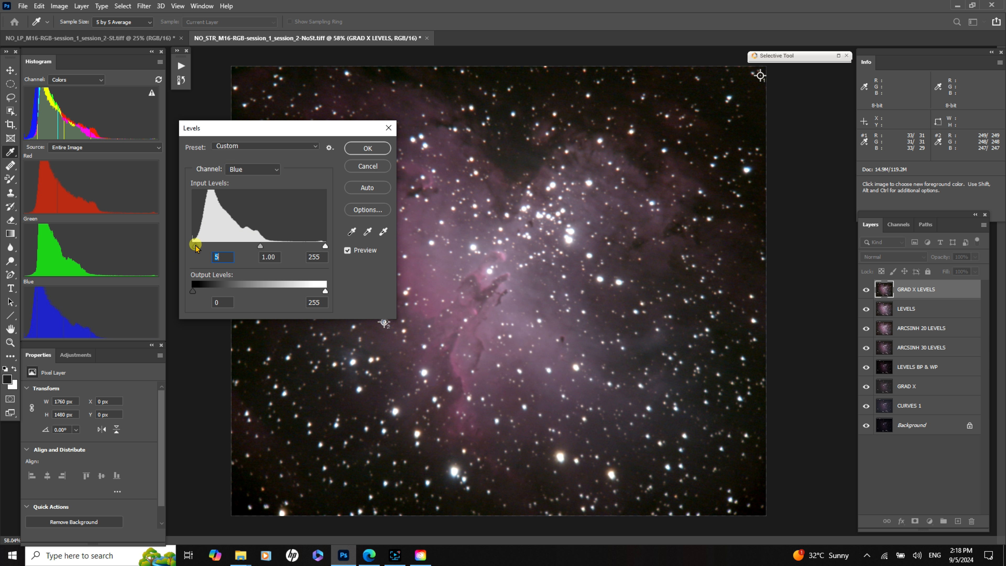
{"action": "left_click_drag", "start_coordinate": [196, 248], "coordinate": [194, 248]}
{"action": "left_click", "coordinate": [346, 147]}
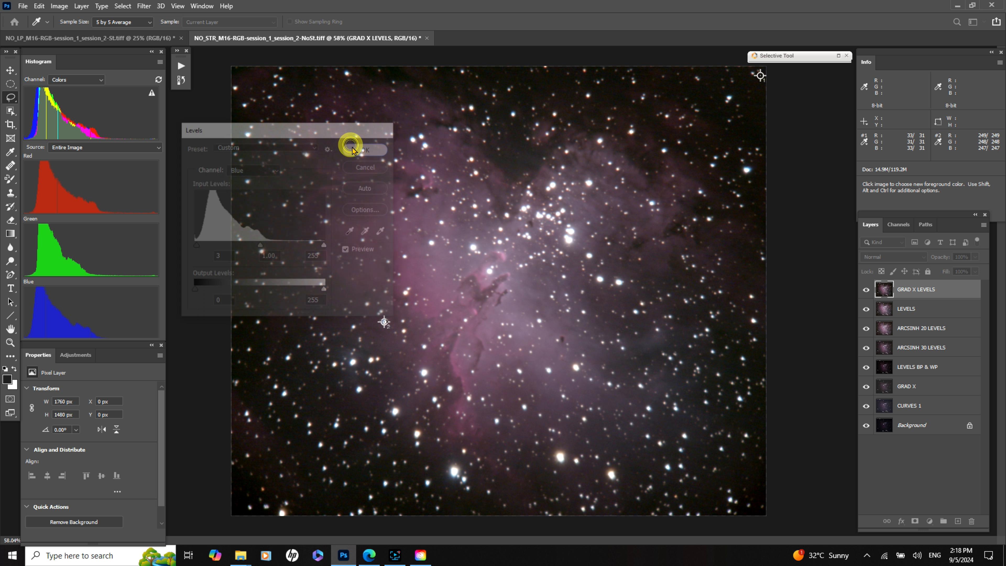
{"action": "key", "text": "l"}
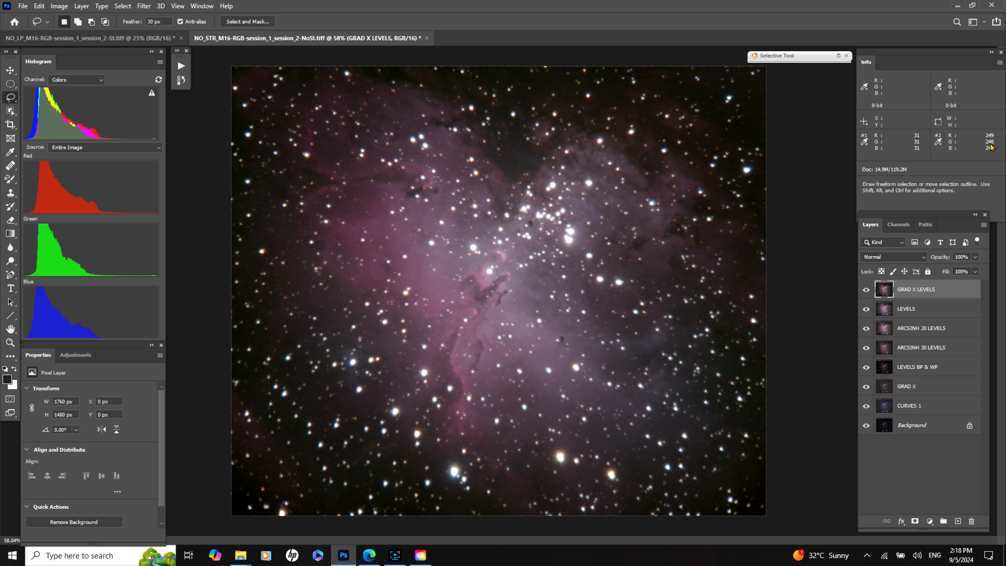
Lower the red channel's white point in Levels until red reaches 255 at star sample 2.
{"action": "left_click", "coordinate": [57, 6]}
{"action": "mouse_move", "coordinate": [67, 33]}
{"action": "left_click", "coordinate": [165, 42]}
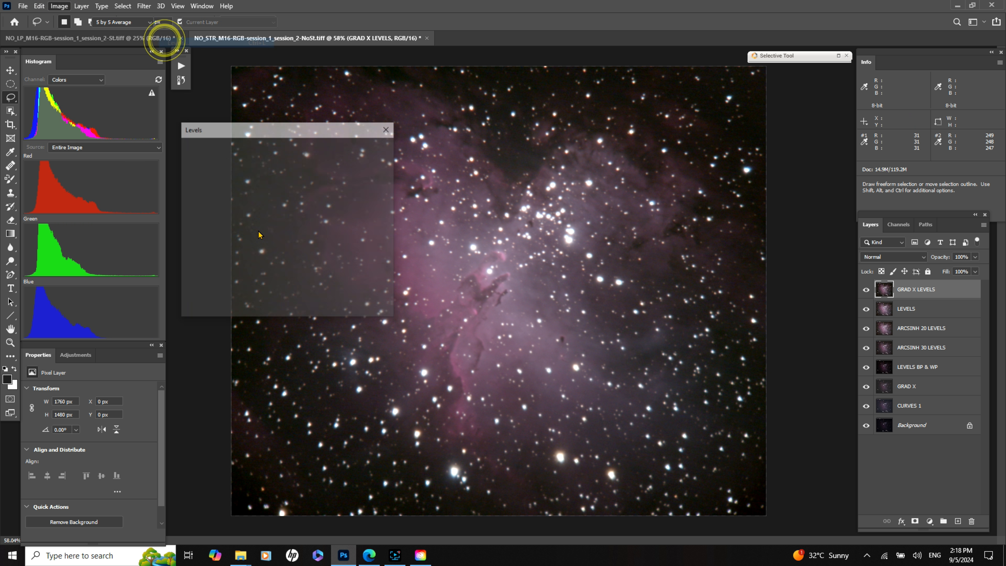
{"action": "left_click", "coordinate": [273, 168]}
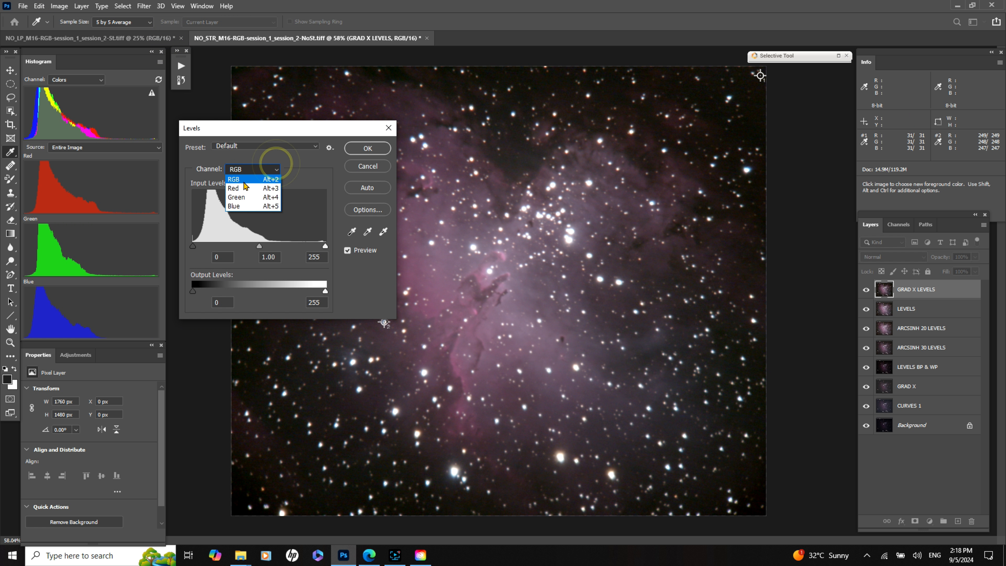
{"action": "left_click", "coordinate": [244, 187]}
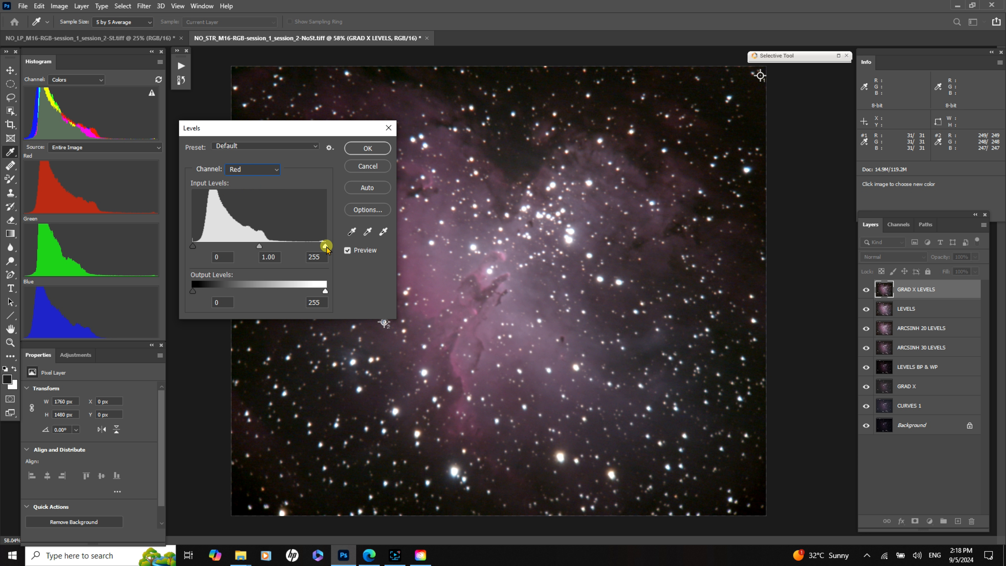
{"action": "left_click_drag", "start_coordinate": [327, 249], "coordinate": [326, 250]}
Set the green white point to 243 and lower the blue white point until sample 2 reaches 255, and apply Levels.
{"action": "left_click", "coordinate": [274, 169]}
{"action": "left_click", "coordinate": [245, 197]}
{"action": "left_click_drag", "start_coordinate": [321, 246], "coordinate": [319, 249]}
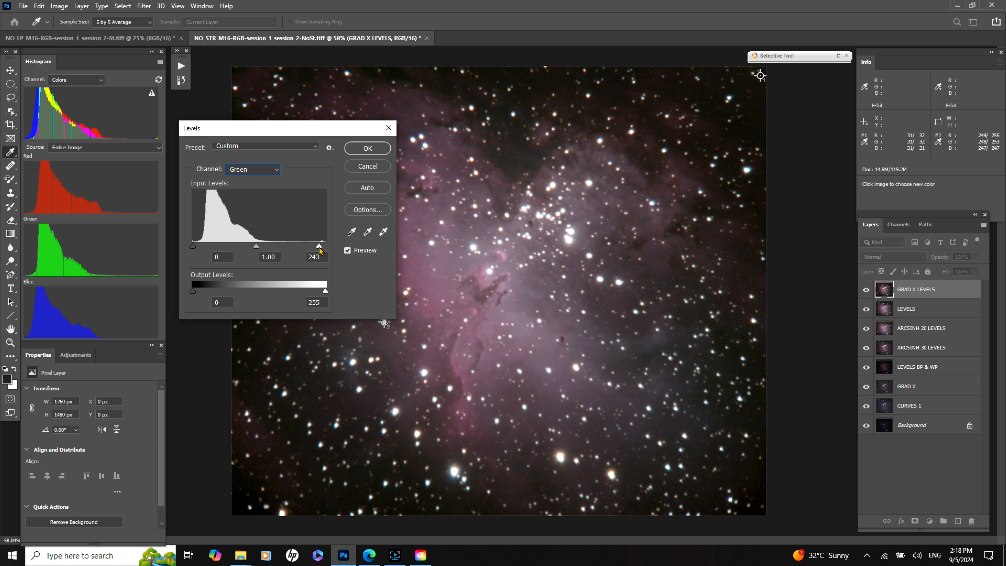
{"action": "left_click", "coordinate": [273, 166]}
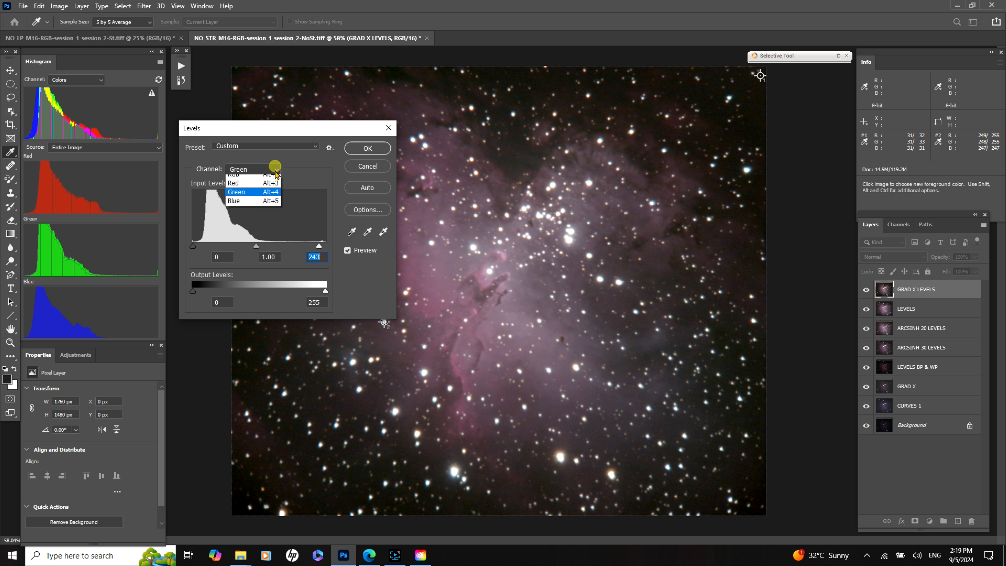
{"action": "left_click", "coordinate": [251, 206]}
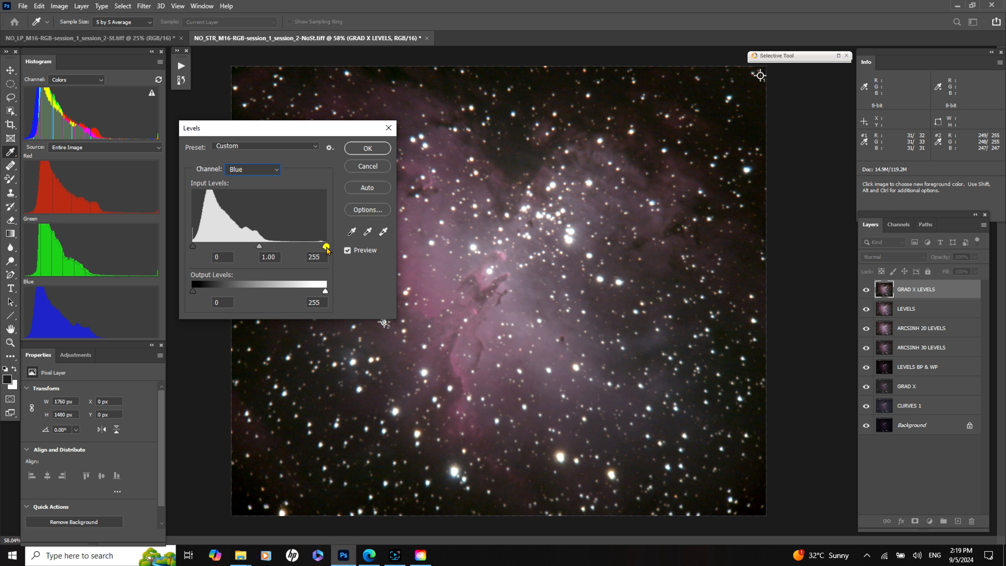
{"action": "left_click_drag", "start_coordinate": [327, 249], "coordinate": [321, 247]}
{"action": "left_click", "coordinate": [366, 148]}
{"action": "key", "text": "l"}
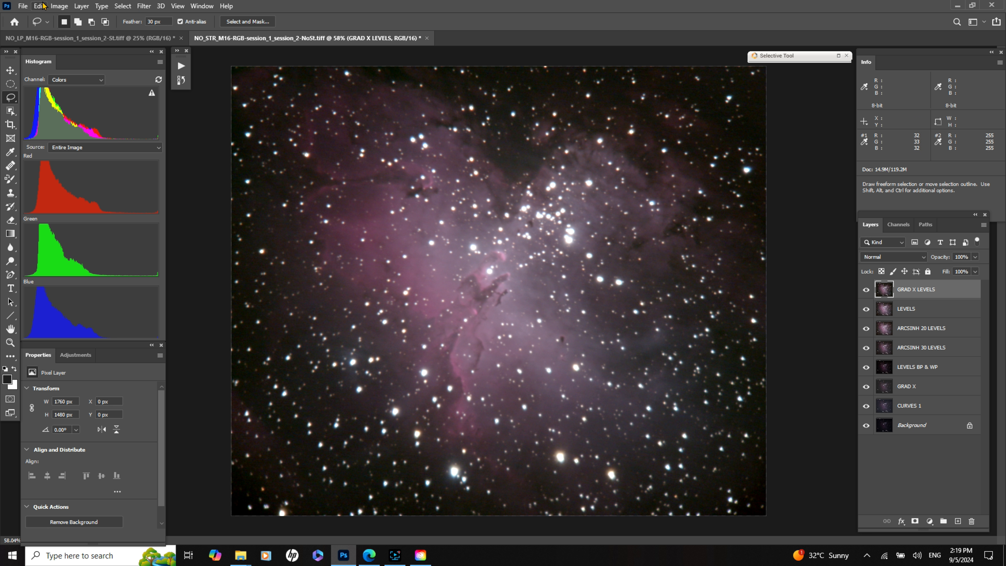
Set the green channel's black point to 1 with Levels to even out background sample 1.
{"action": "left_click", "coordinate": [59, 6]}
{"action": "mouse_move", "coordinate": [83, 33]}
{"action": "left_click", "coordinate": [170, 43]}
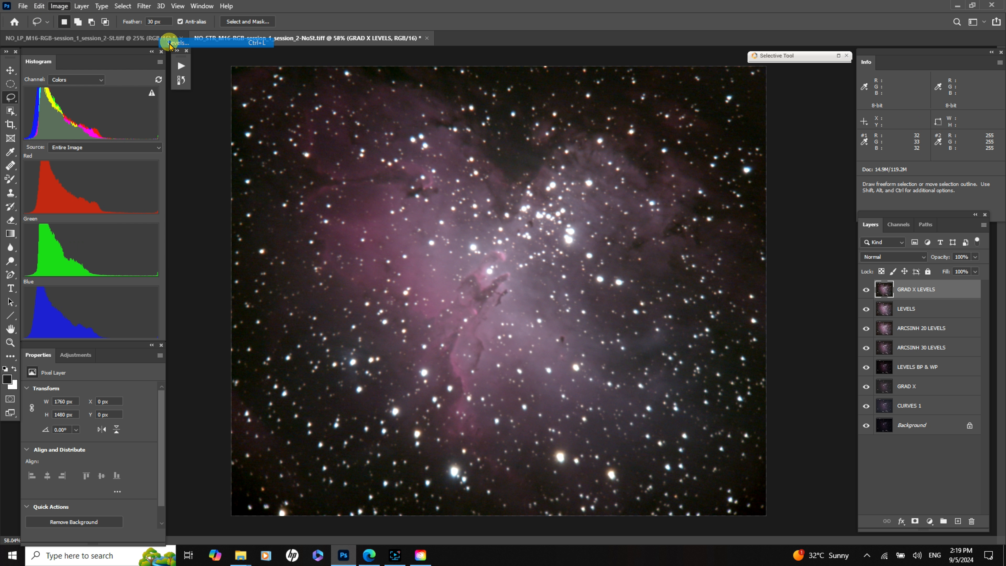
{"action": "left_click", "coordinate": [264, 171]}
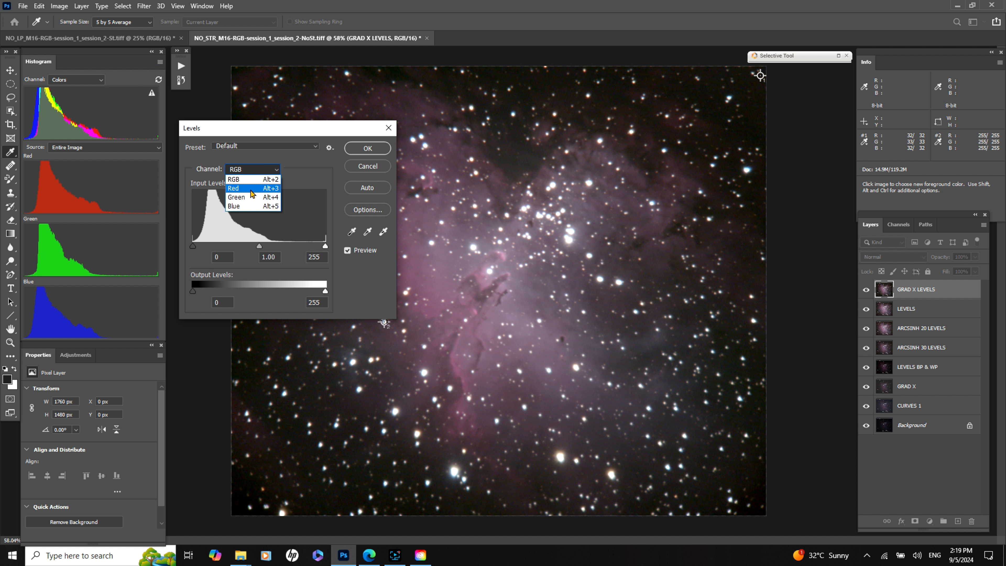
{"action": "left_click", "coordinate": [246, 196]}
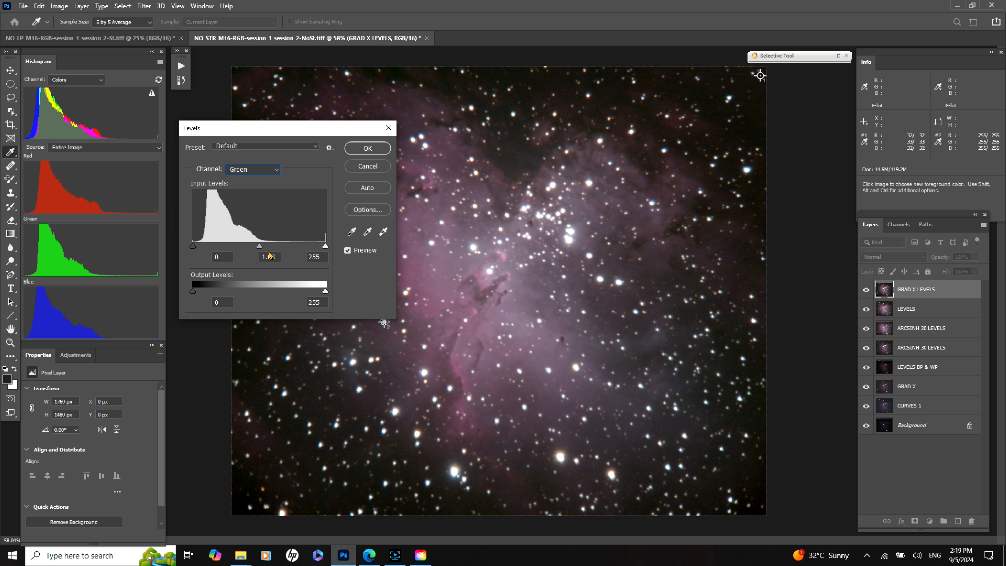
{"action": "left_click", "coordinate": [195, 248]}
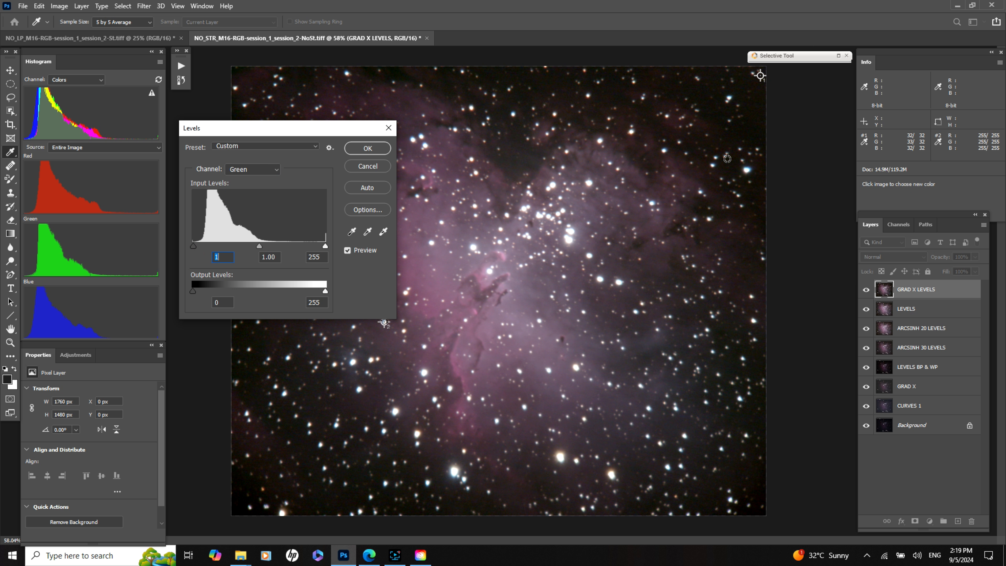
{"action": "left_click", "coordinate": [357, 149]}
{"action": "key", "text": "l"}
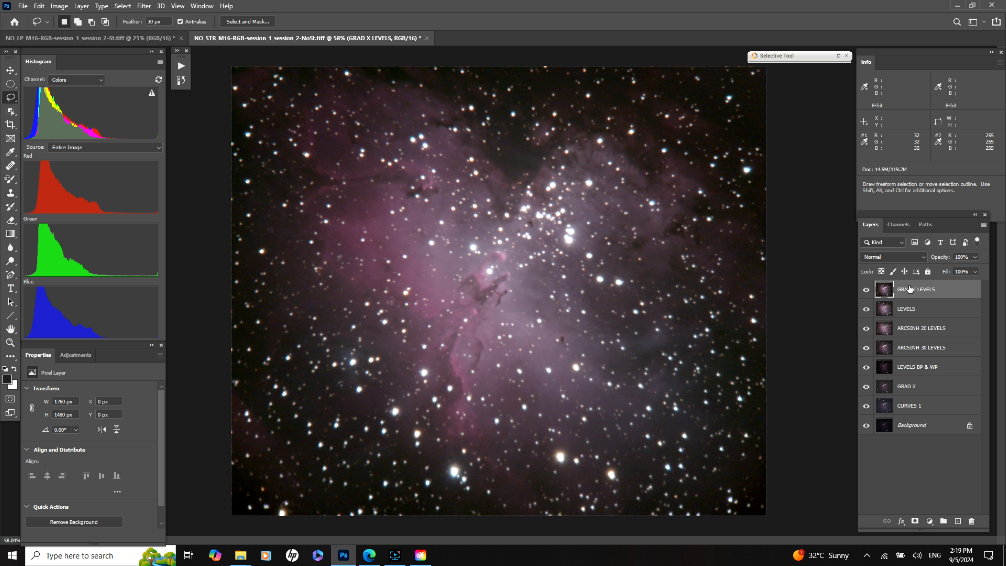
Stamp all visible layers into a new top layer and run RC-Astro NoiseXTerminator on it with Denoise 65% and Detail 10.
{"action": "key", "text": "ctrl+shift+alt+e"}
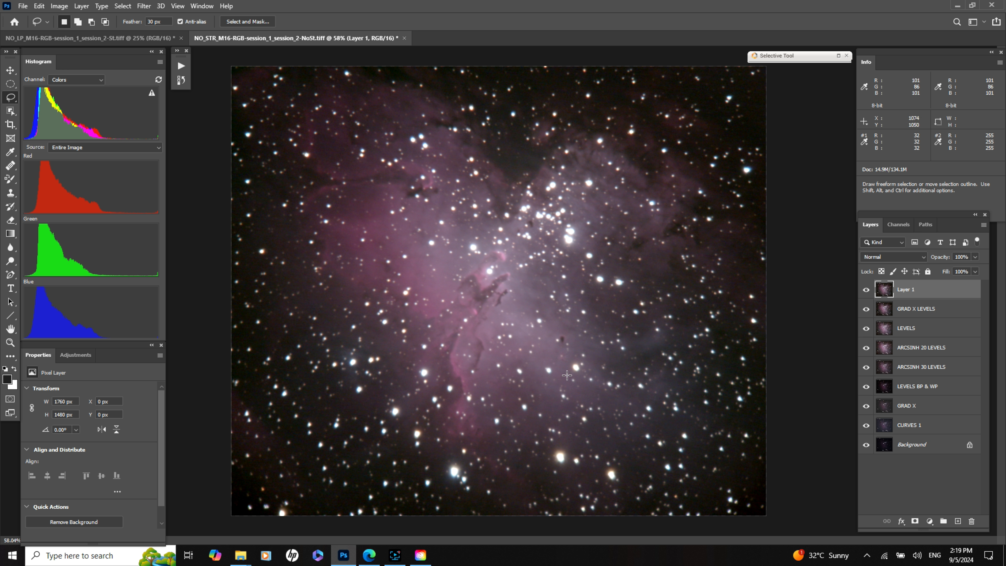
{"action": "left_click", "coordinate": [11, 342]}
{"action": "left_click", "coordinate": [63, 22]}
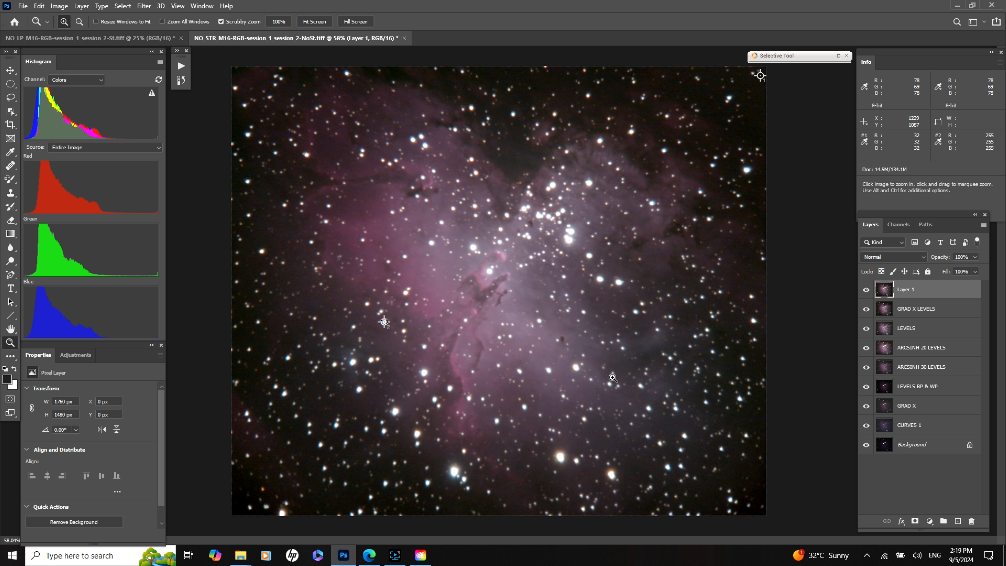
{"action": "left_click", "coordinate": [659, 333]}
{"action": "left_click", "coordinate": [660, 334]}
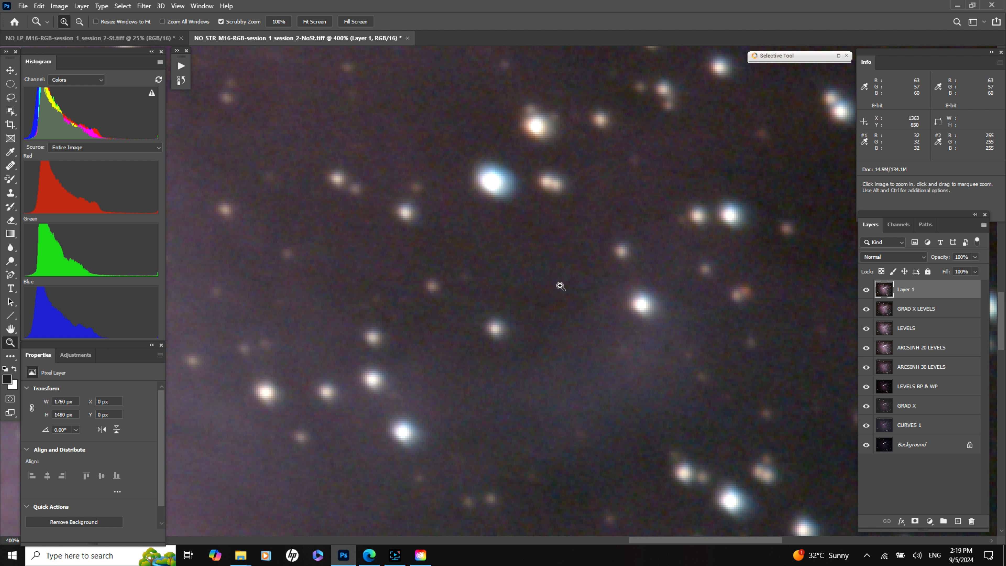
{"action": "left_click", "coordinate": [564, 285]}
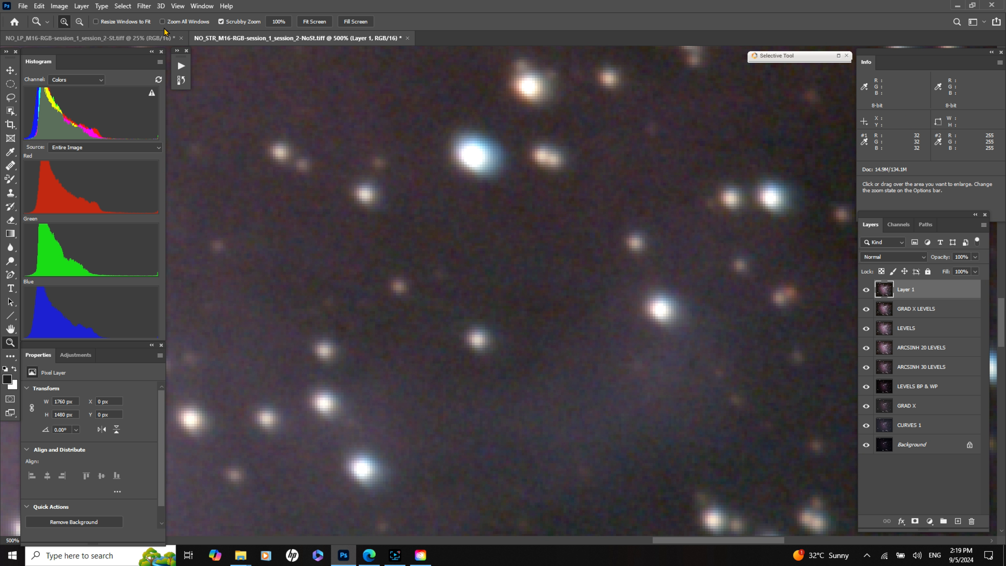
{"action": "left_click", "coordinate": [143, 6]}
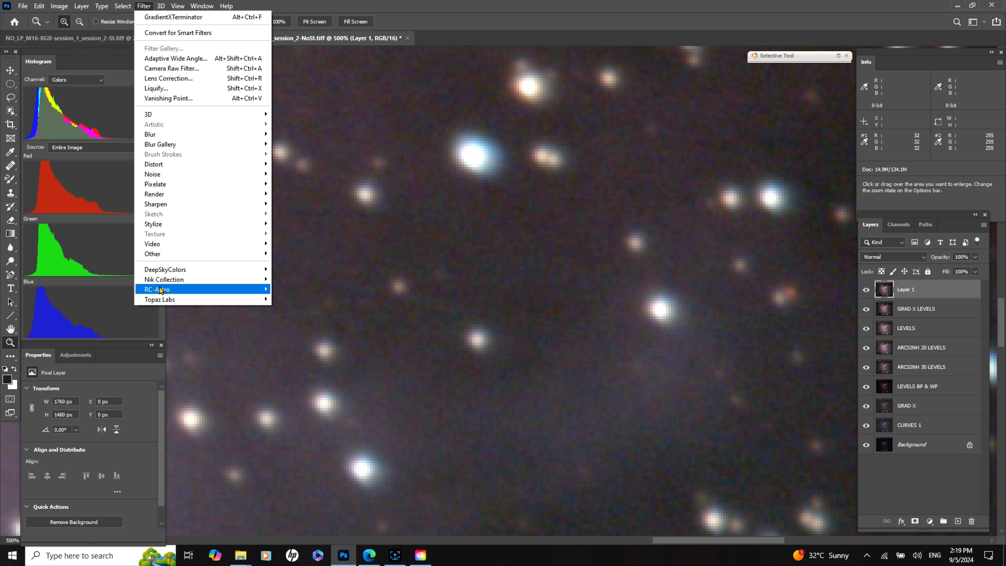
{"action": "mouse_move", "coordinate": [162, 290]}
{"action": "left_click", "coordinate": [295, 299]}
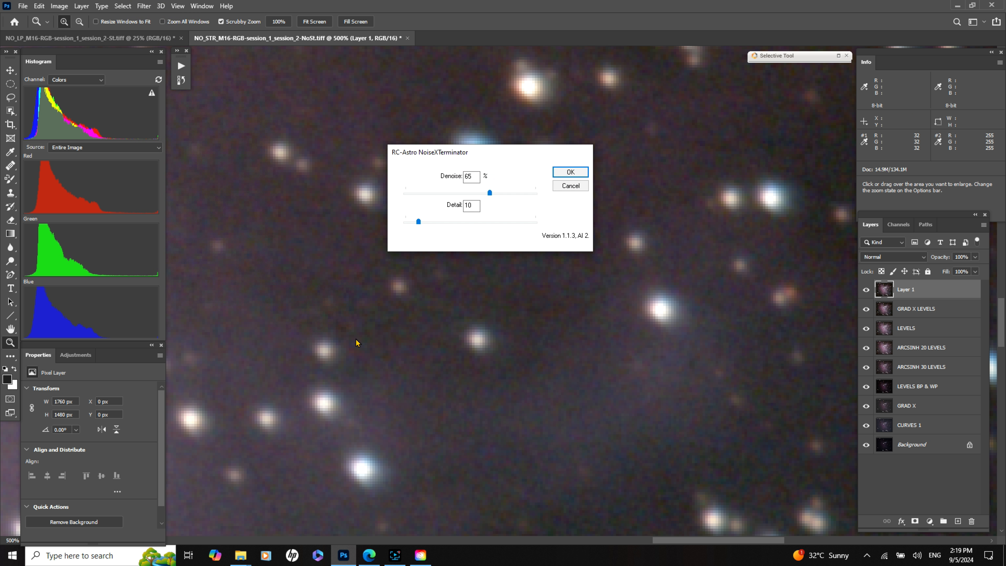
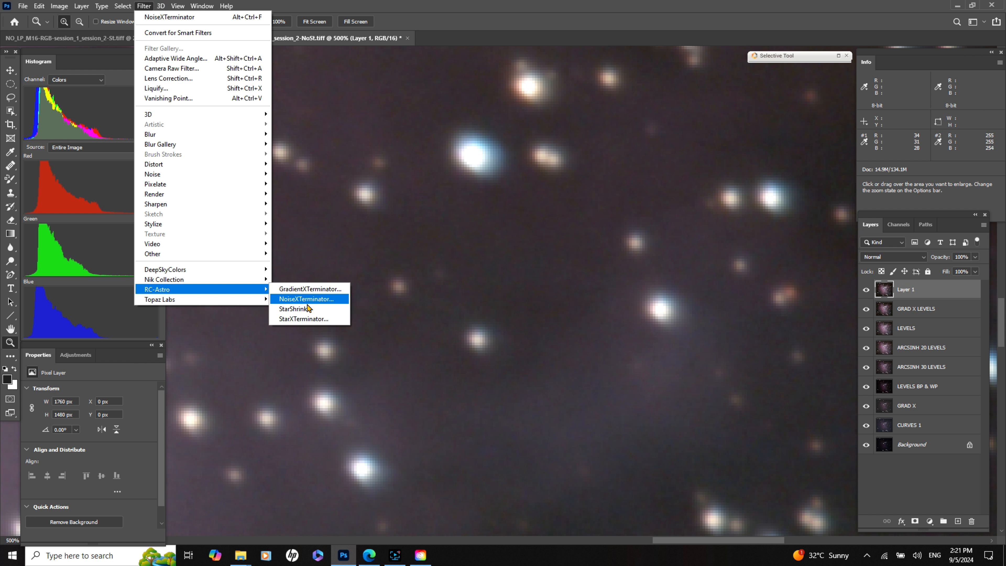
Review the NoiseXTerminator settings without reapplying them, and compare the background noise with Layer 1 hidden and shown.
{"action": "left_click", "coordinate": [307, 300]}
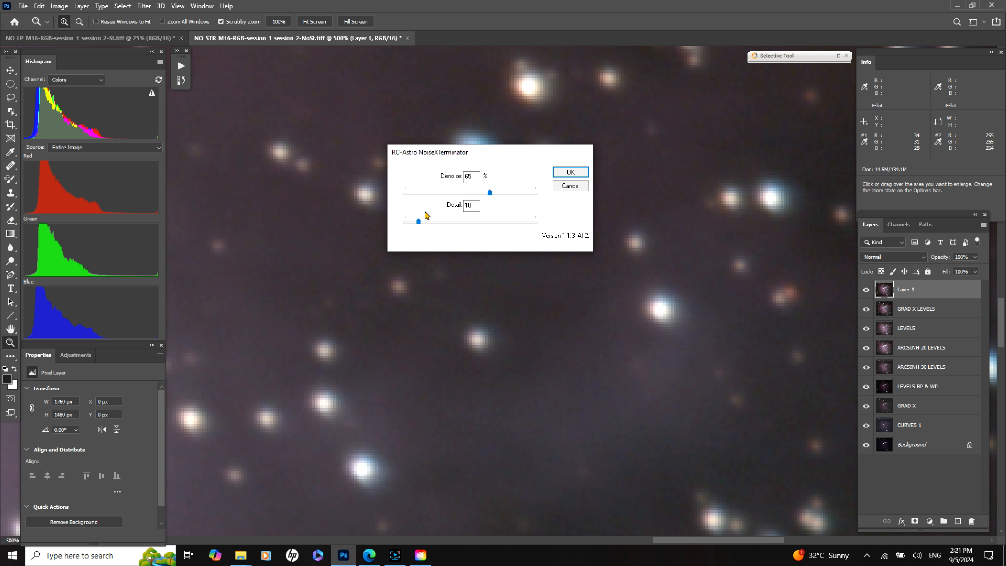
{"action": "left_click", "coordinate": [559, 185]}
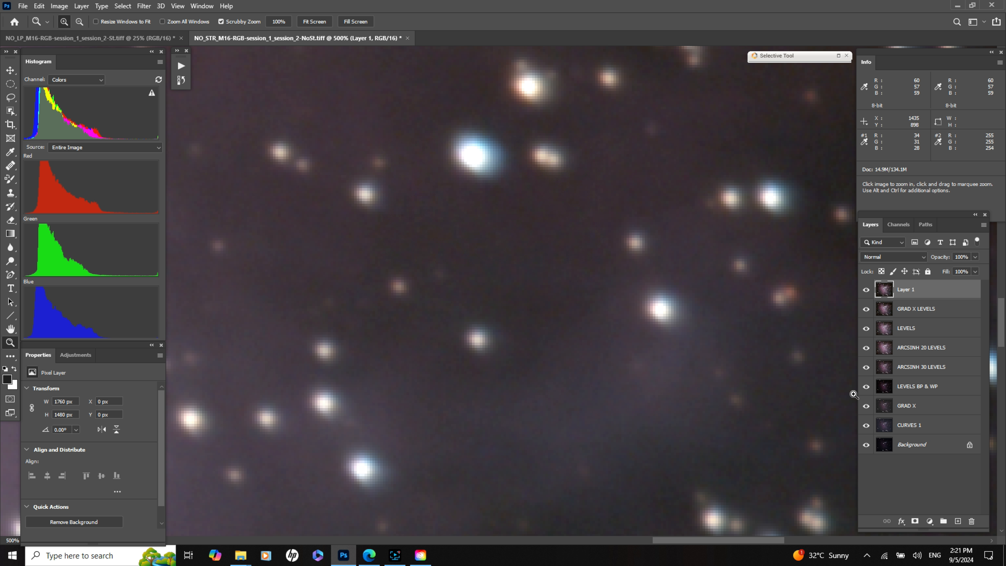
{"action": "left_click", "coordinate": [866, 290]}
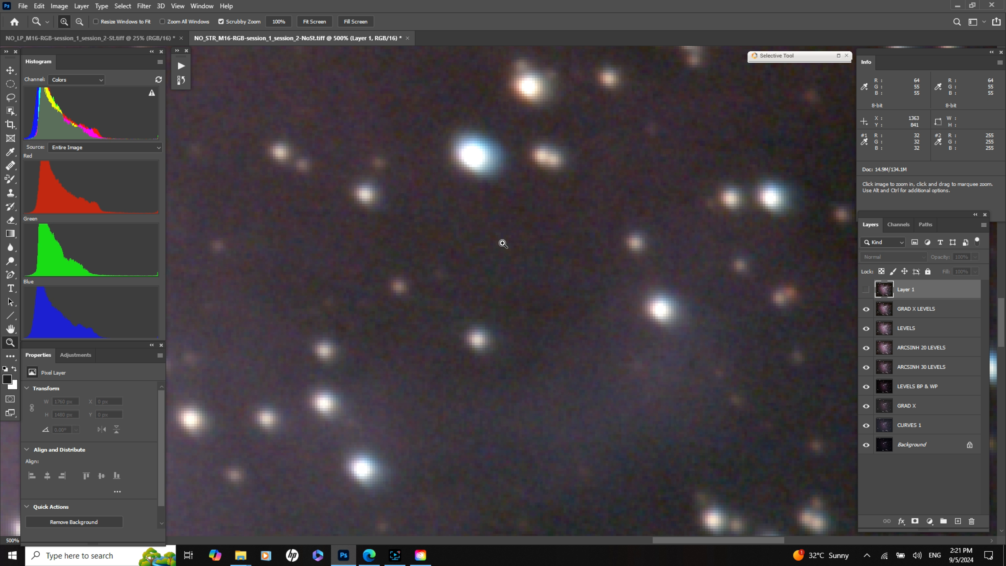
{"action": "left_click", "coordinate": [866, 290]}
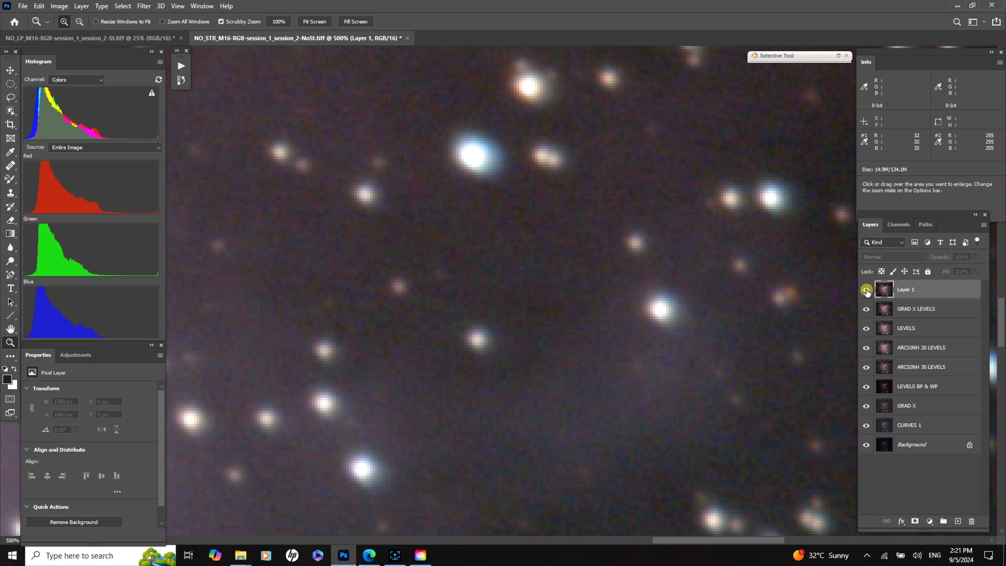
Compare the full image with Layer 1 hidden and shown, and rename the layer NOISE X.
{"action": "left_click", "coordinate": [866, 289]}
{"action": "left_click", "coordinate": [866, 289]}
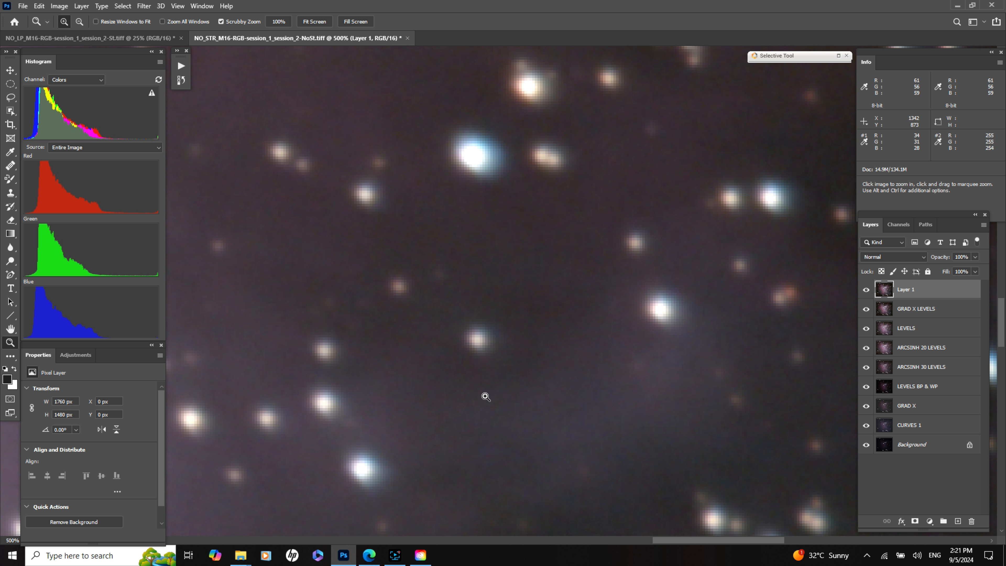
{"action": "left_click", "coordinate": [314, 21]}
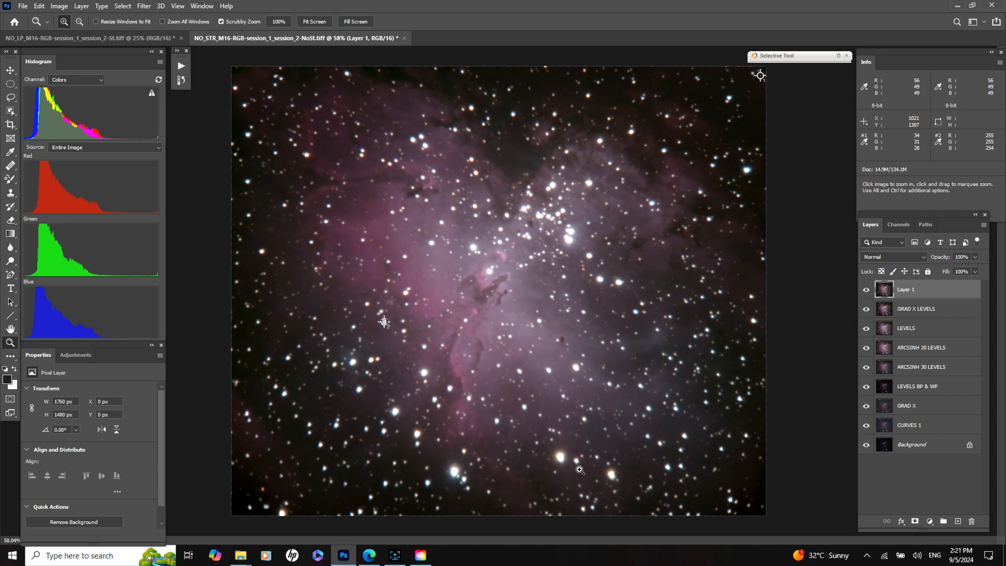
{"action": "left_click", "coordinate": [865, 290]}
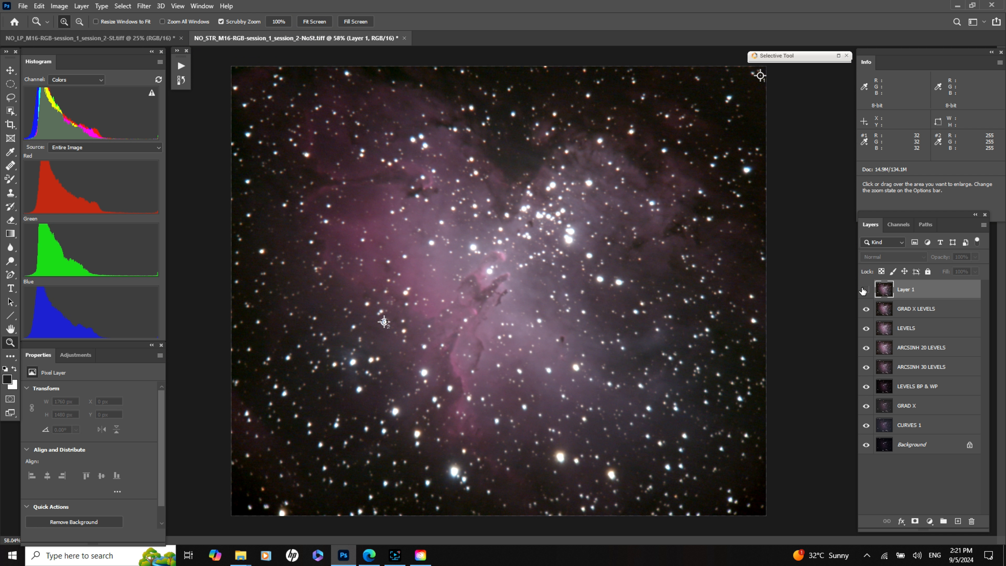
{"action": "left_click", "coordinate": [865, 292]}
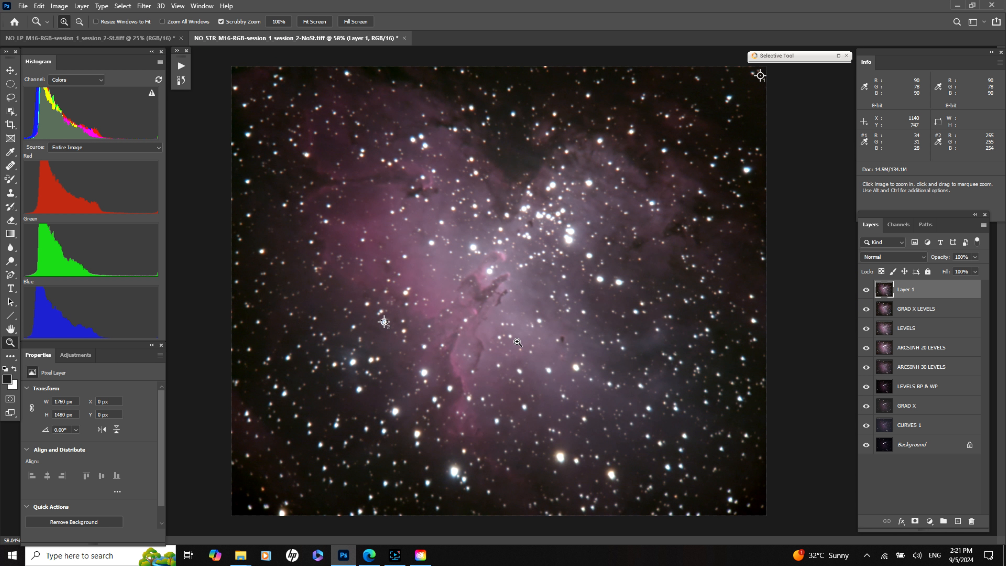
{"action": "double_click", "coordinate": [904, 289]}
{"action": "key", "text": "Return"}
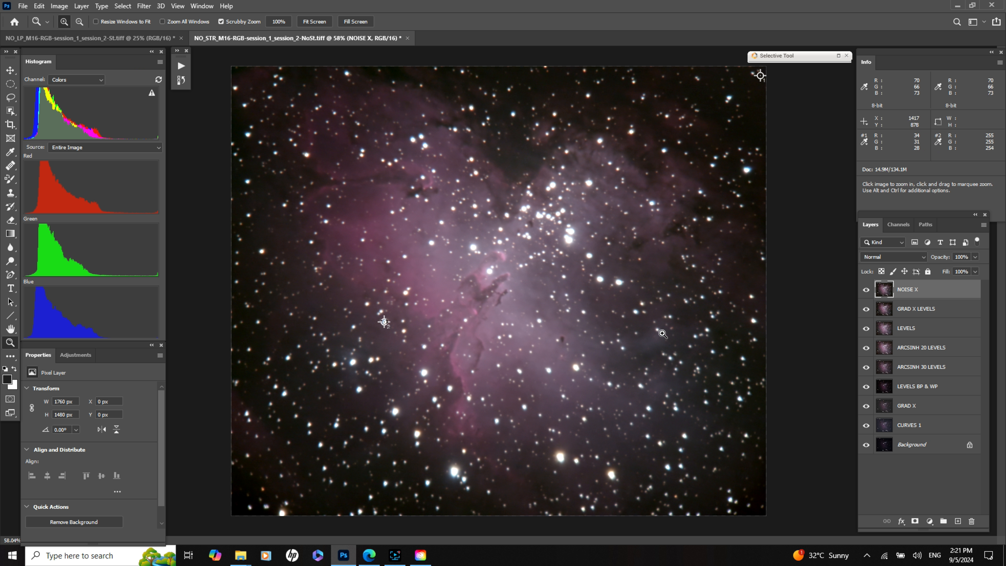
Raise the red channel's black point to 3 with Levels so sample 1's red matches its green.
{"action": "left_click", "coordinate": [59, 6]}
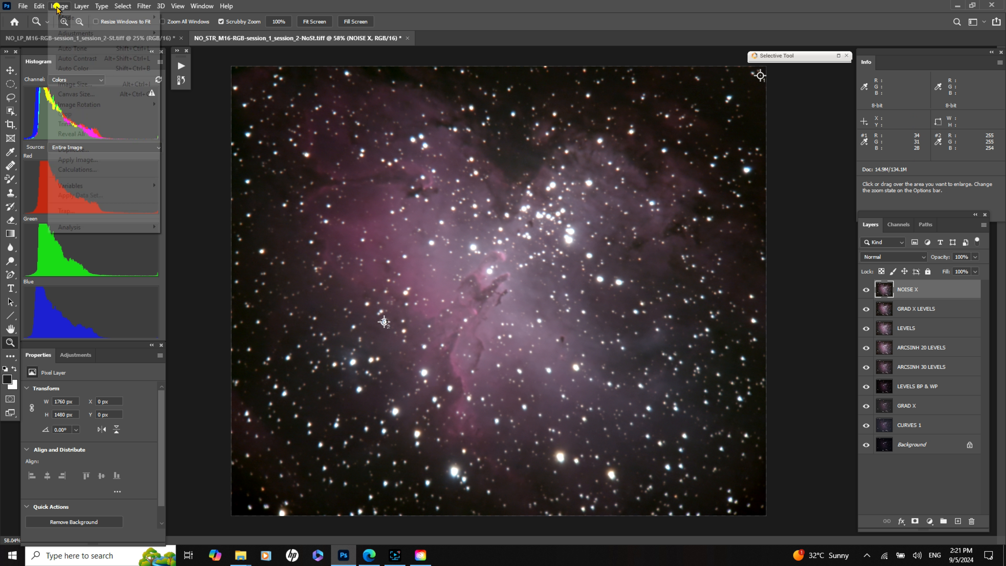
{"action": "mouse_move", "coordinate": [62, 33]}
{"action": "left_click", "coordinate": [182, 42]}
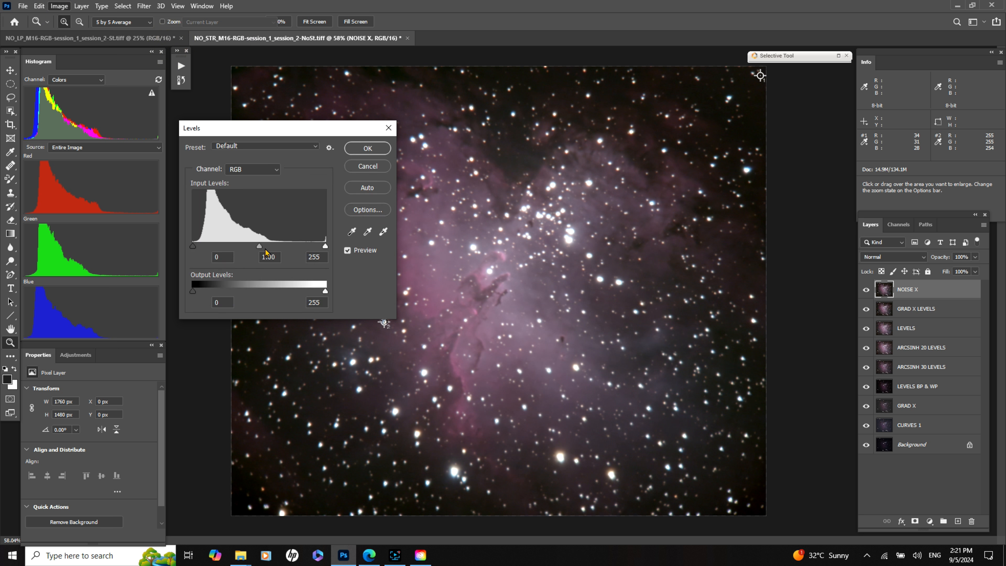
{"action": "left_click", "coordinate": [273, 168]}
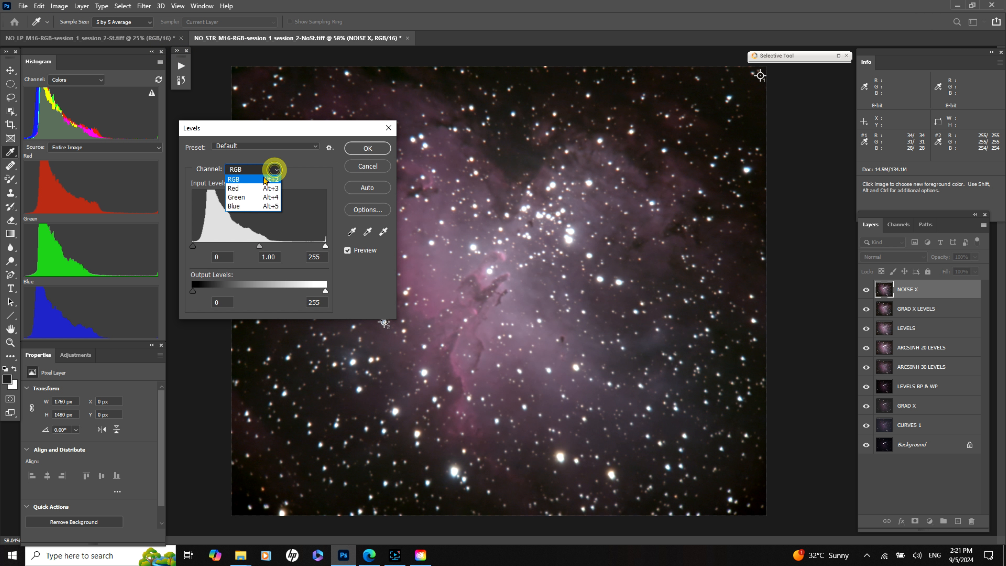
{"action": "left_click", "coordinate": [251, 190]}
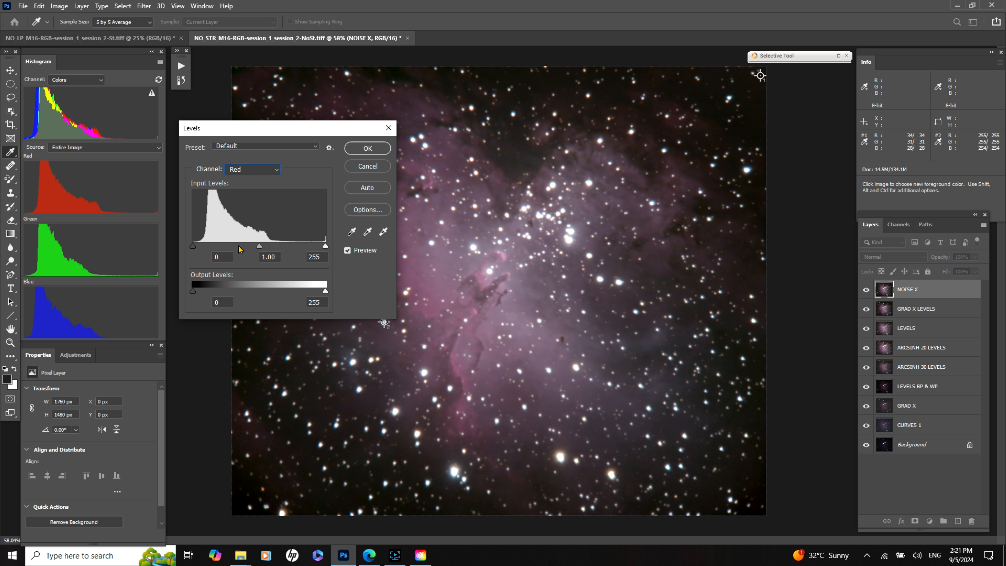
{"action": "left_click_drag", "start_coordinate": [194, 246], "coordinate": [194, 246]}
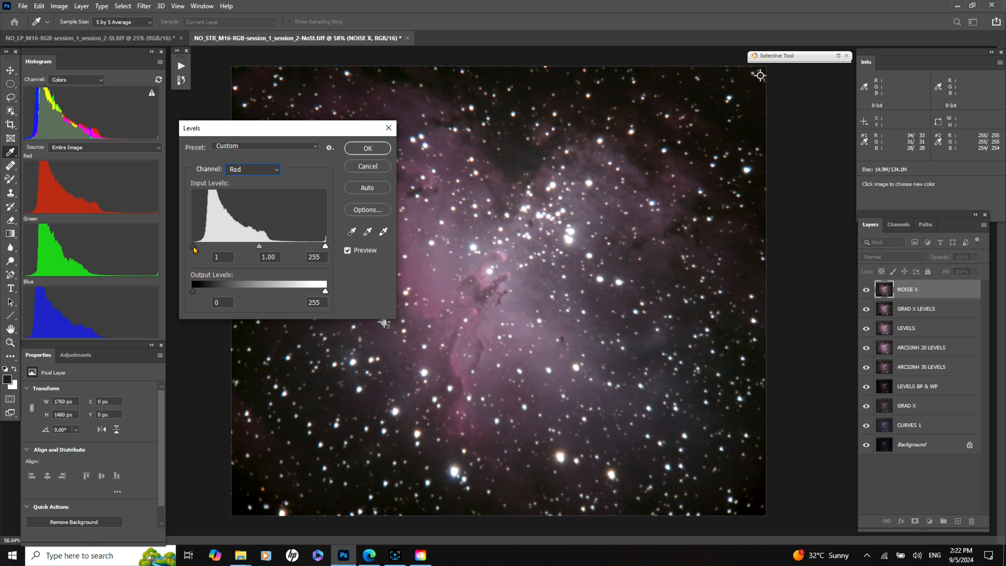
{"action": "left_click_drag", "start_coordinate": [193, 246], "coordinate": [195, 246]}
{"action": "left_click_drag", "start_coordinate": [194, 247], "coordinate": [193, 247]}
{"action": "left_click_drag", "start_coordinate": [195, 247], "coordinate": [195, 246]}
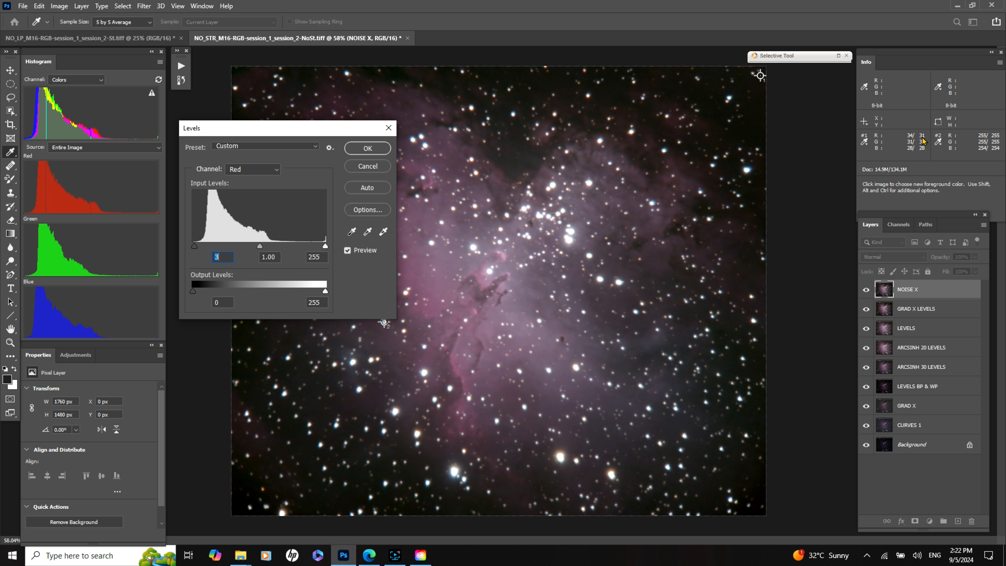
Set the blue channel's midtone to 1.04 to balance background sample 1, and apply Levels.
{"action": "left_click", "coordinate": [276, 170]}
{"action": "left_click", "coordinate": [242, 205]}
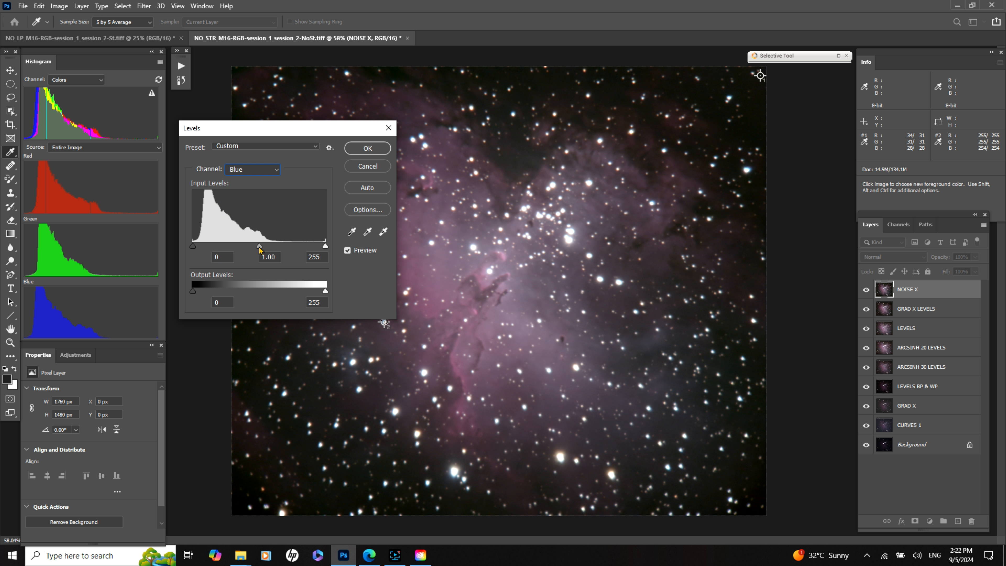
{"action": "left_click_drag", "start_coordinate": [259, 247], "coordinate": [258, 247]}
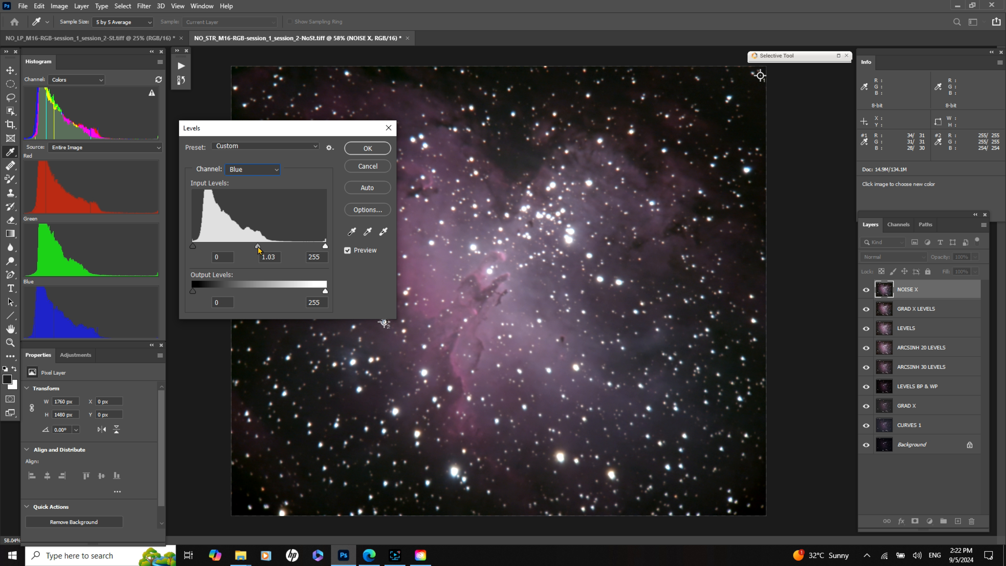
{"action": "left_click_drag", "start_coordinate": [255, 248], "coordinate": [258, 249]}
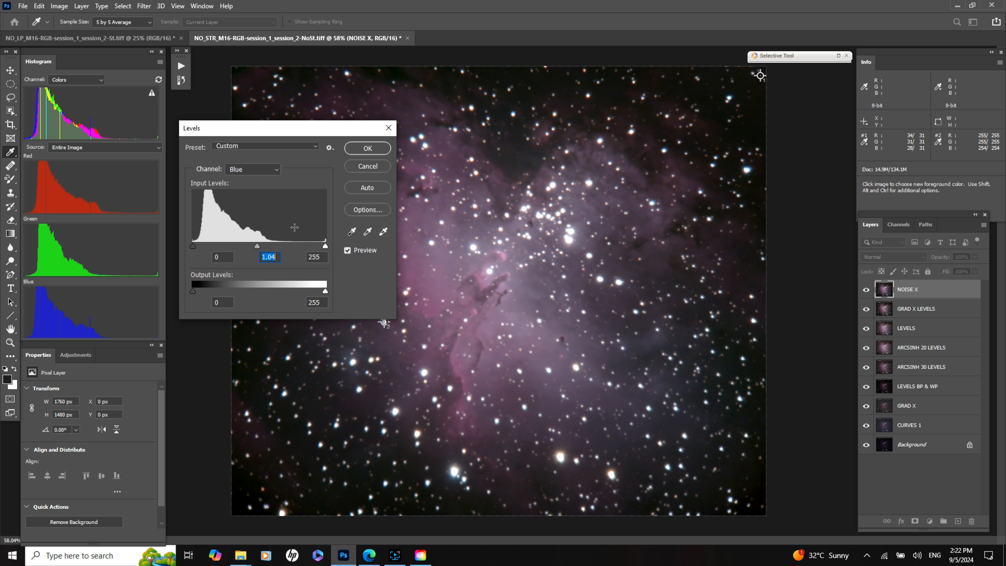
{"action": "left_click", "coordinate": [365, 149]}
{"action": "key", "text": "z"}
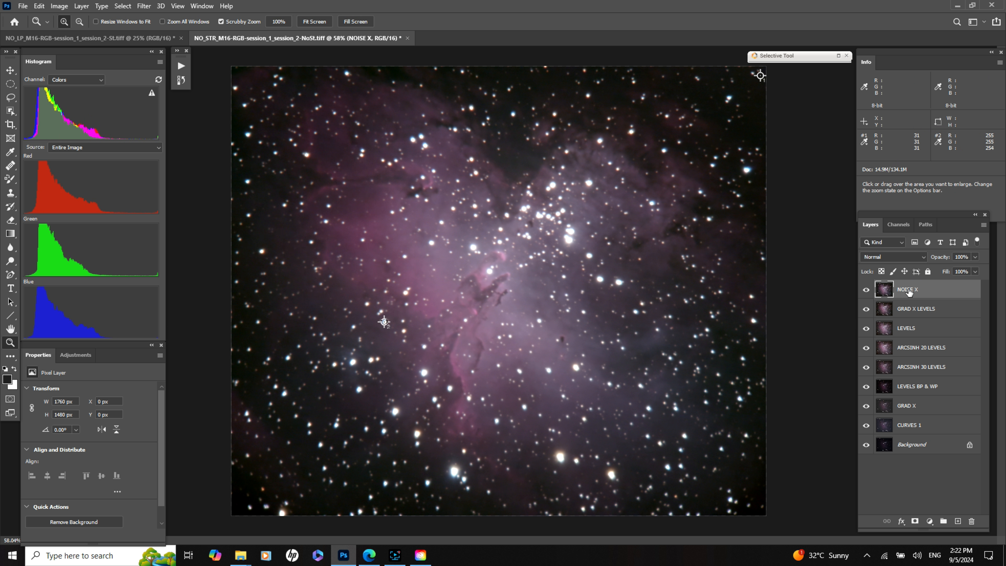
Stamp all visible layers into a new top layer and add a Selective Color adjustment layer above it, targeting Reds.
{"action": "key", "text": "ctrl+shift+alt+e"}
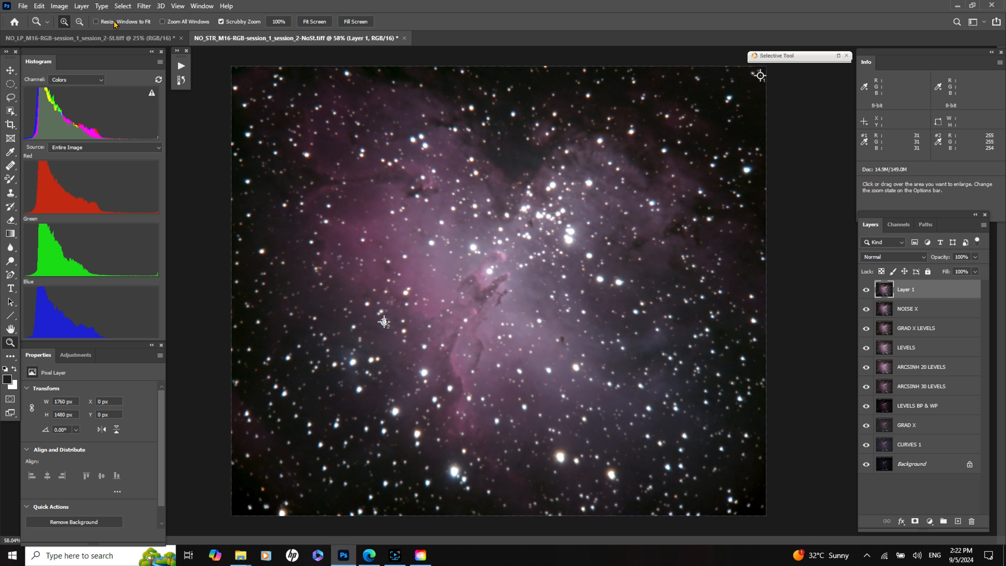
{"action": "left_click", "coordinate": [82, 6]}
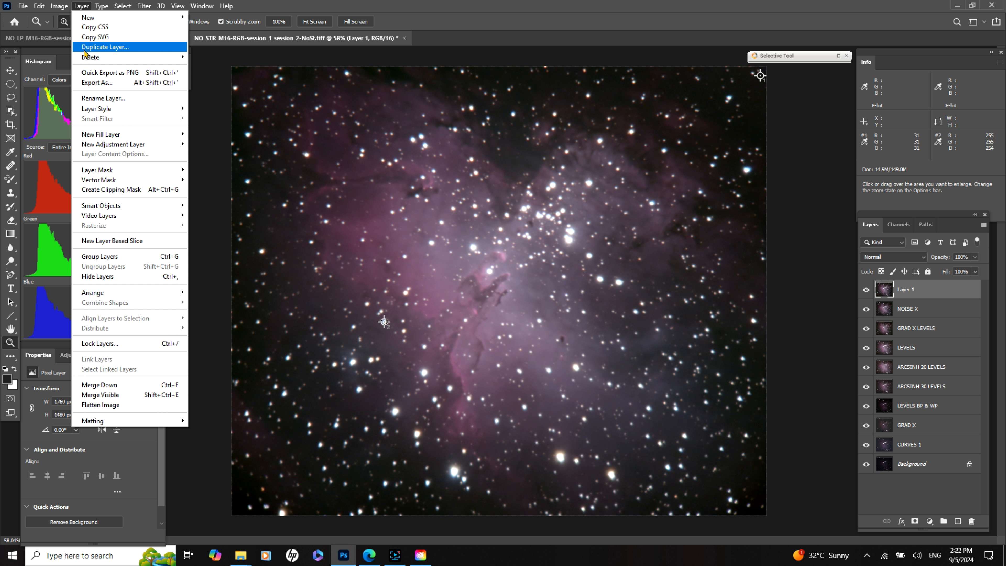
{"action": "mouse_move", "coordinate": [115, 144]}
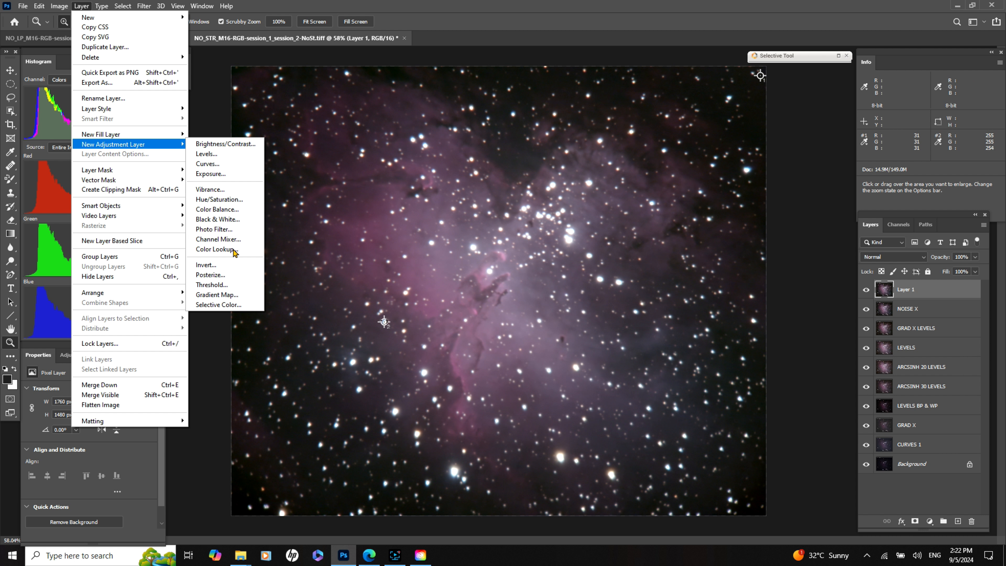
{"action": "left_click", "coordinate": [207, 306]}
{"action": "left_click", "coordinate": [401, 81]}
{"action": "left_click", "coordinate": [71, 401]}
{"action": "left_click", "coordinate": [65, 408]}
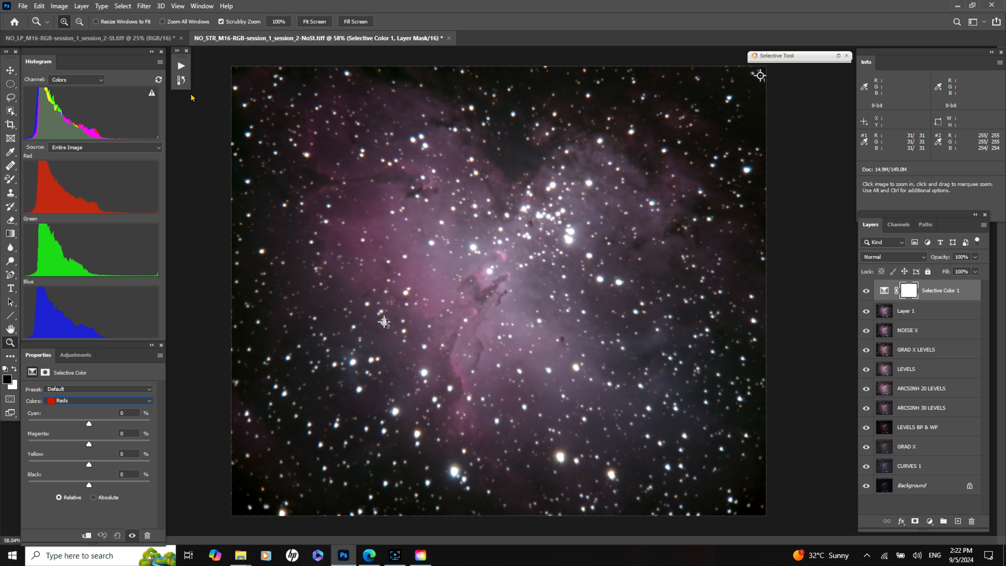
{"action": "left_click", "coordinate": [177, 7]}
{"action": "mouse_move", "coordinate": [202, 6]}
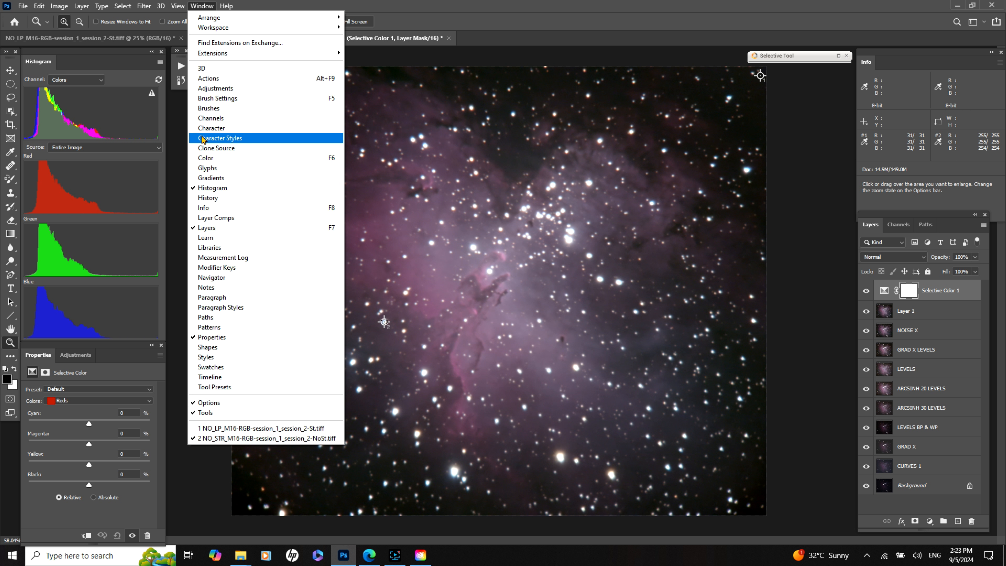
{"action": "left_click", "coordinate": [496, 34]}
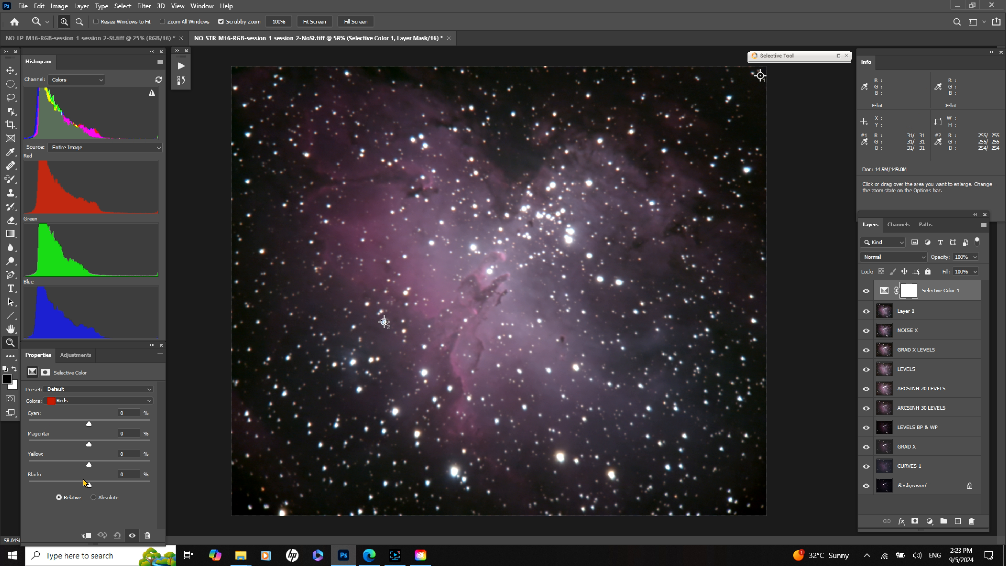
Set Selective Color for Reds to Cyan -100 and Yellow +100, and for Blues to Cyan +100 and Yellow -100.
{"action": "left_click_drag", "start_coordinate": [90, 427], "coordinate": [29, 422]}
{"action": "left_click_drag", "start_coordinate": [88, 465], "coordinate": [141, 466]}
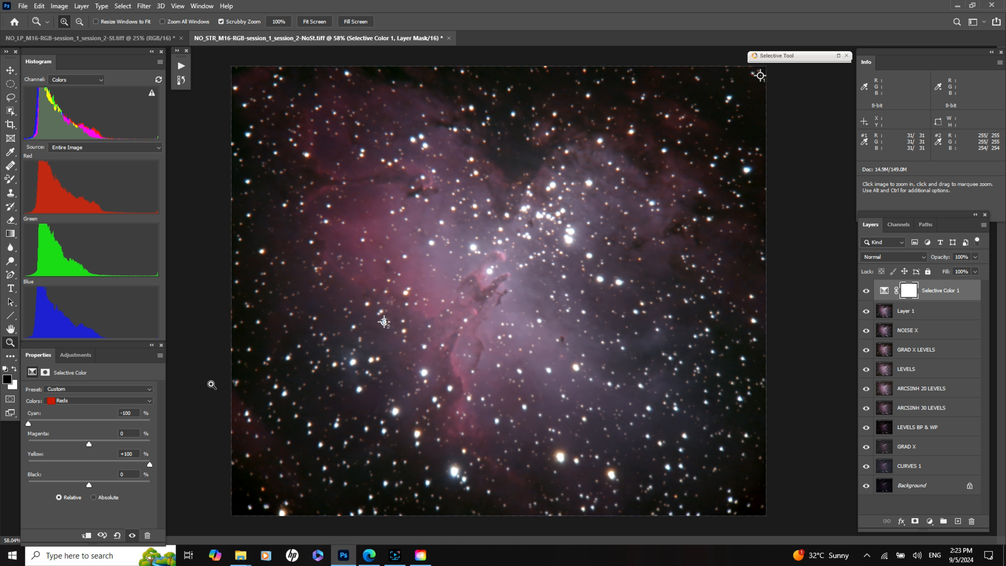
{"action": "left_click", "coordinate": [150, 400]}
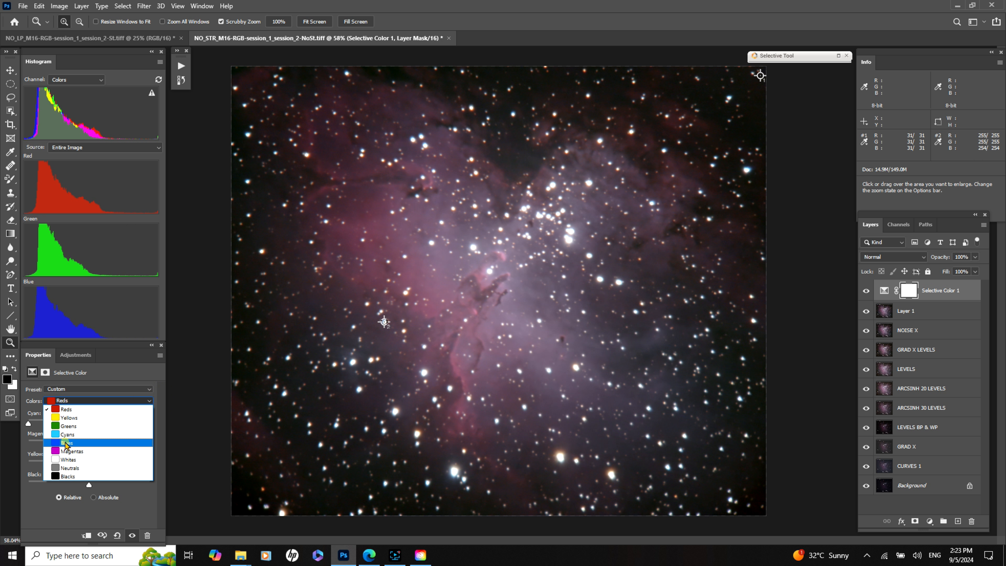
{"action": "left_click", "coordinate": [62, 443]}
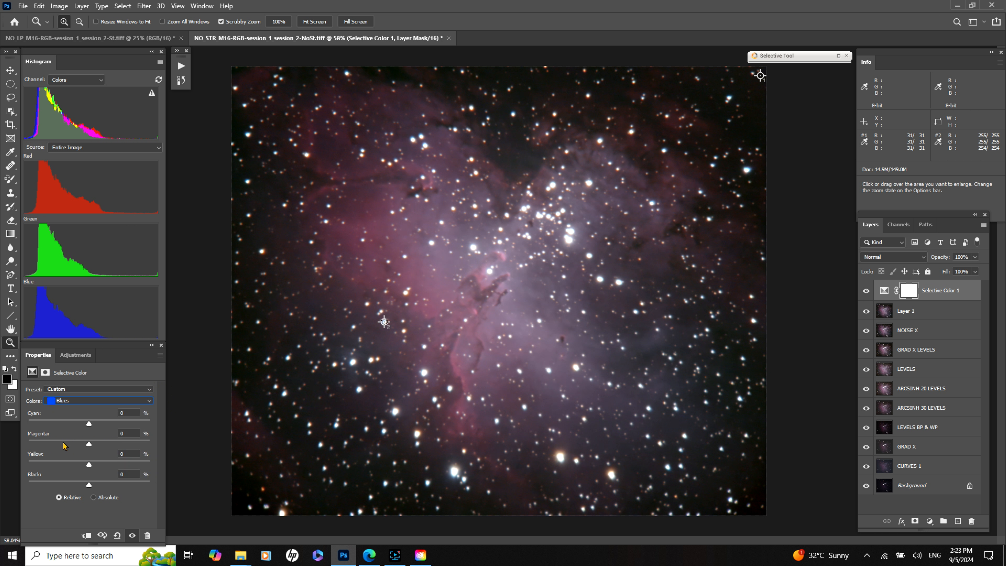
{"action": "left_click_drag", "start_coordinate": [89, 425], "coordinate": [140, 424]}
{"action": "left_click_drag", "start_coordinate": [88, 464], "coordinate": [11, 467]}
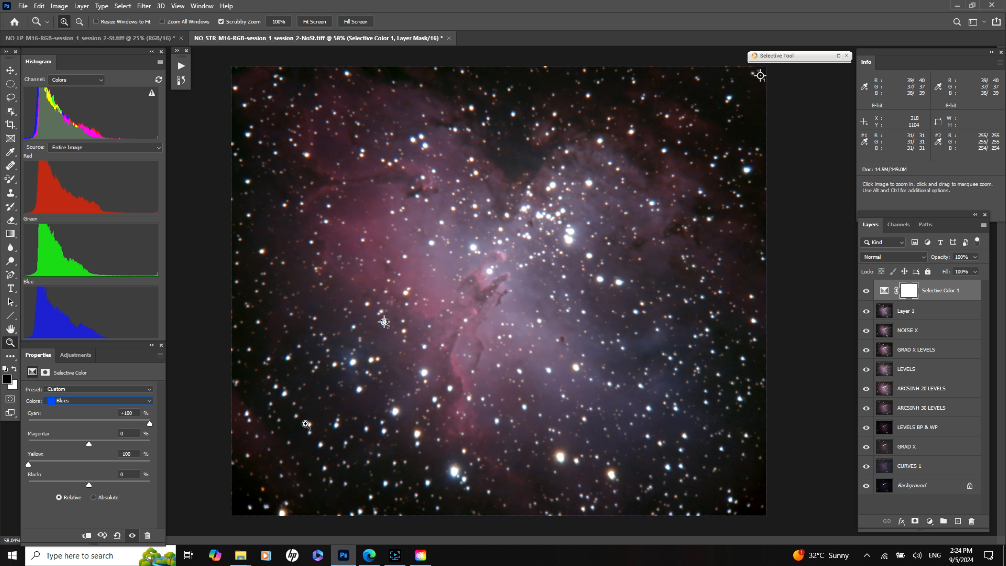
In Selective Color's Magentas, lower Magenta to about -70 and Cyan past -71 to shift the nebula from magenta to red.
{"action": "left_click", "coordinate": [149, 401]}
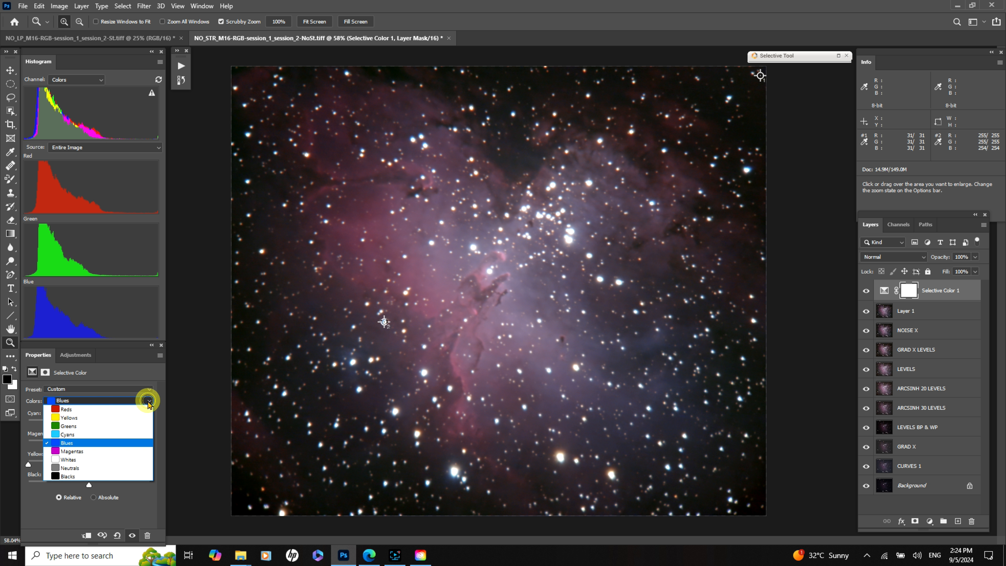
{"action": "left_click", "coordinate": [71, 446]}
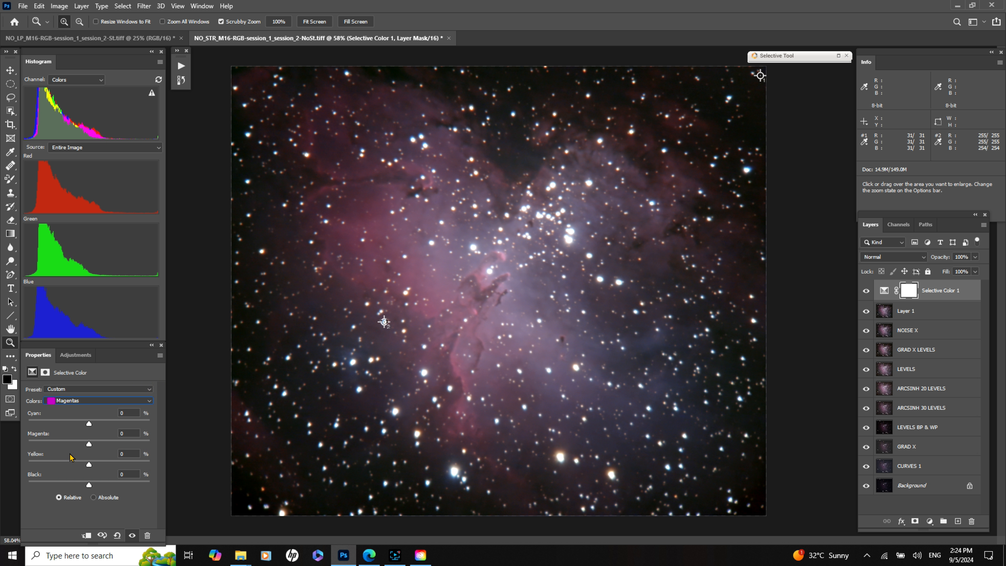
{"action": "left_click_drag", "start_coordinate": [86, 423], "coordinate": [176, 429]}
{"action": "left_click_drag", "start_coordinate": [150, 423], "coordinate": [11, 411]}
{"action": "mouse_move", "coordinate": [11, 412]}
{"action": "left_mouse_down"}
{"action": "mouse_move", "coordinate": [196, 416]}
{"action": "mouse_move", "coordinate": [10, 414]}
{"action": "left_mouse_up"}
{"action": "left_click_drag", "start_coordinate": [89, 445], "coordinate": [19, 450]}
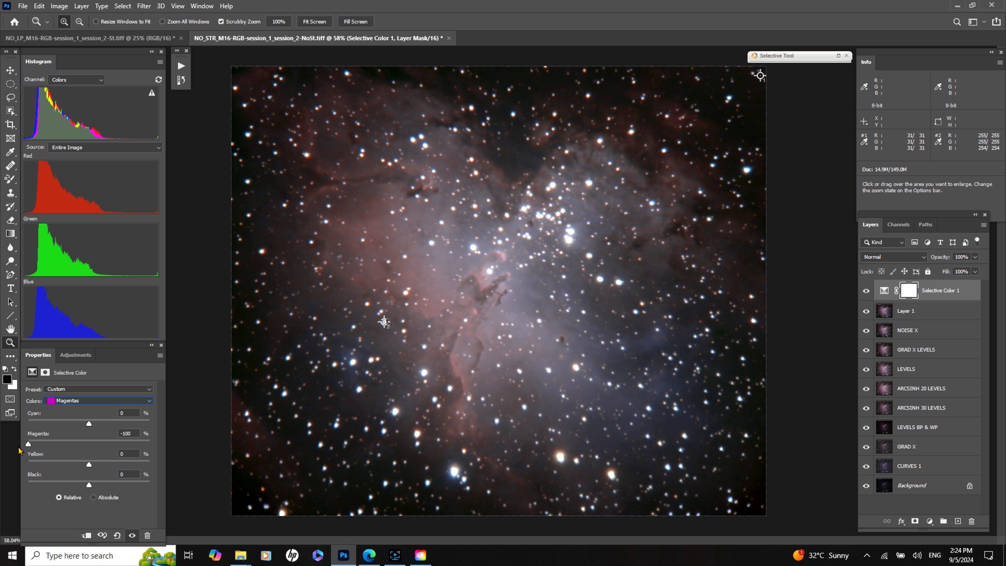
{"action": "left_click_drag", "start_coordinate": [27, 448], "coordinate": [49, 448]}
{"action": "left_click_drag", "start_coordinate": [89, 424], "coordinate": [1, 425]}
{"action": "mouse_move", "coordinate": [67, 424]}
{"action": "left_mouse_down"}
{"action": "mouse_move", "coordinate": [85, 424]}
{"action": "mouse_move", "coordinate": [49, 423]}
{"action": "left_mouse_up"}
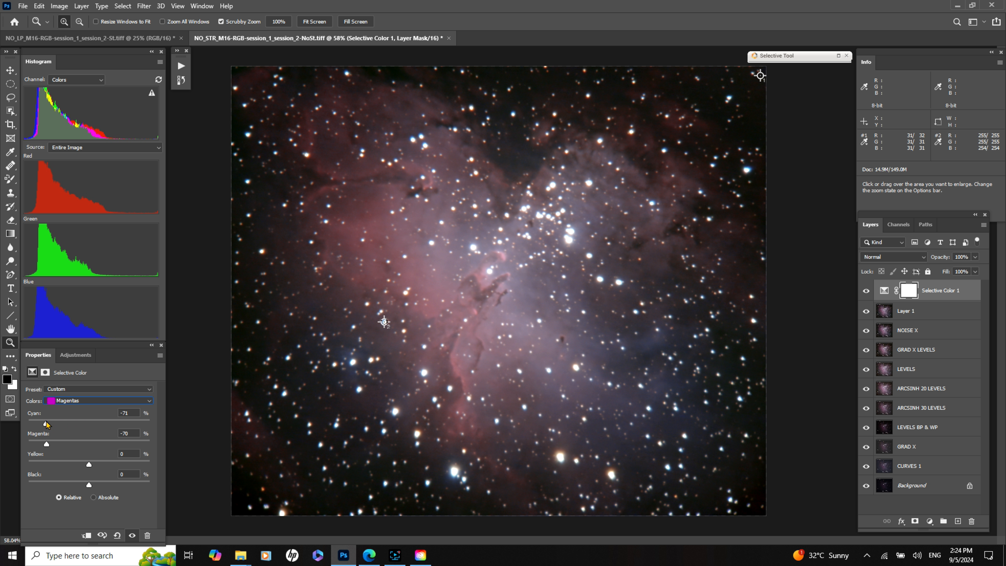
{"action": "left_click_drag", "start_coordinate": [46, 424], "coordinate": [15, 426]}
{"action": "mouse_move", "coordinate": [46, 444]}
{"action": "left_mouse_down"}
{"action": "mouse_move", "coordinate": [68, 446]}
{"action": "mouse_move", "coordinate": [50, 450]}
{"action": "left_mouse_up"}
Stamp all visible layers into a new layer above Selective Color 1.
{"action": "key", "text": "ctrl+shift+alt+e"}
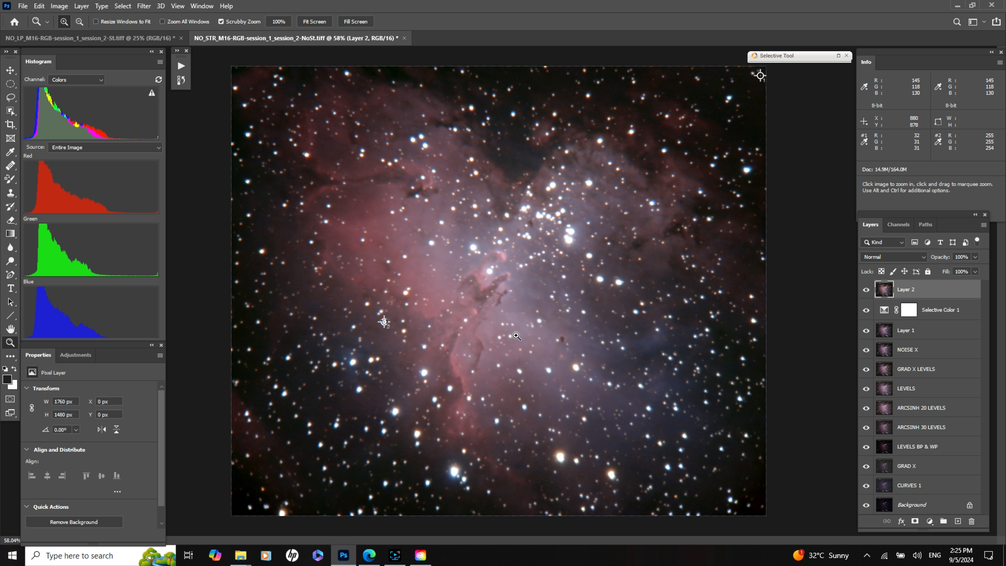
{"action": "left_click", "coordinate": [79, 22]}
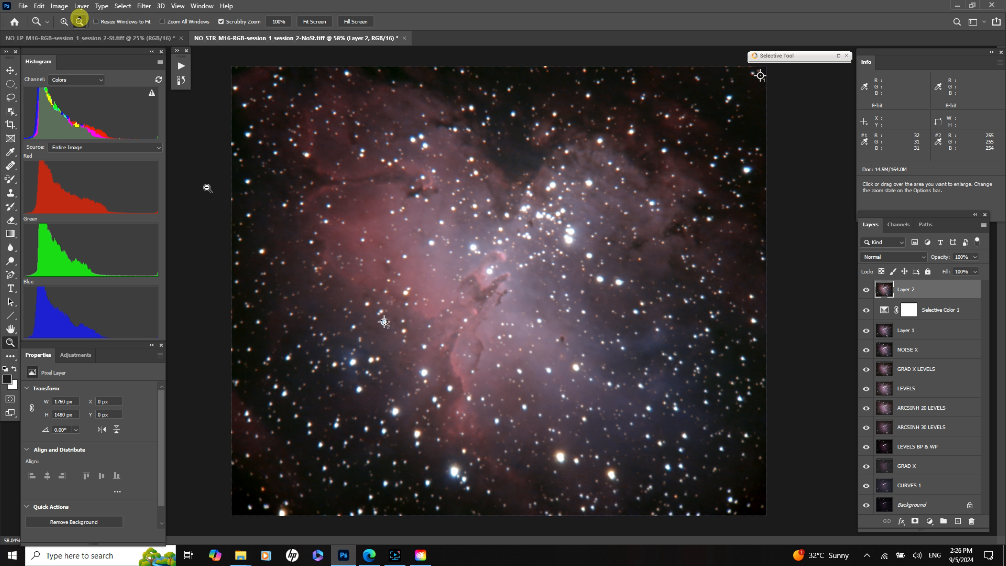
{"action": "left_click", "coordinate": [440, 287]}
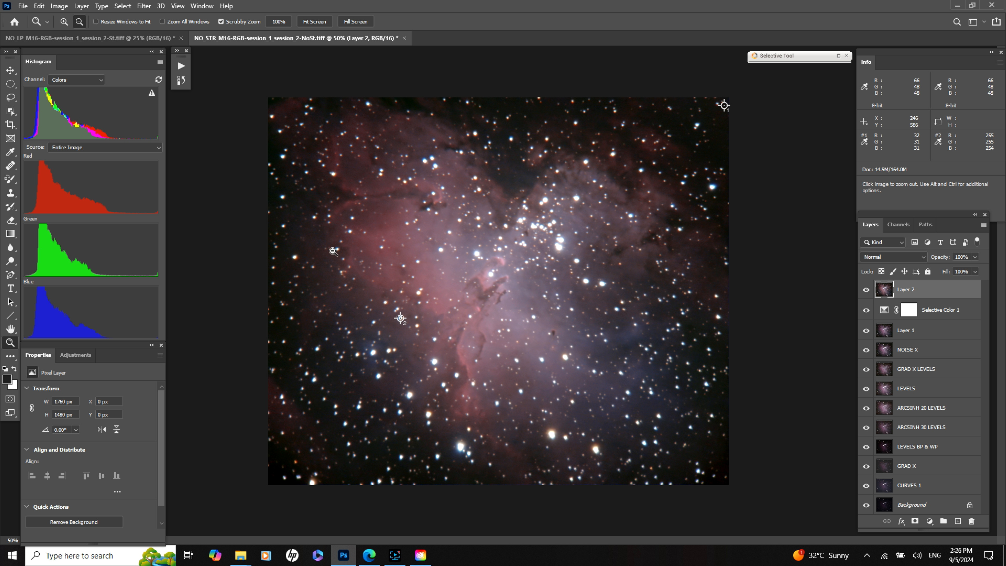
Run the Select Brighter Stars action from Astronomy Tools on the stamped layer.
{"action": "left_click", "coordinate": [181, 66]}
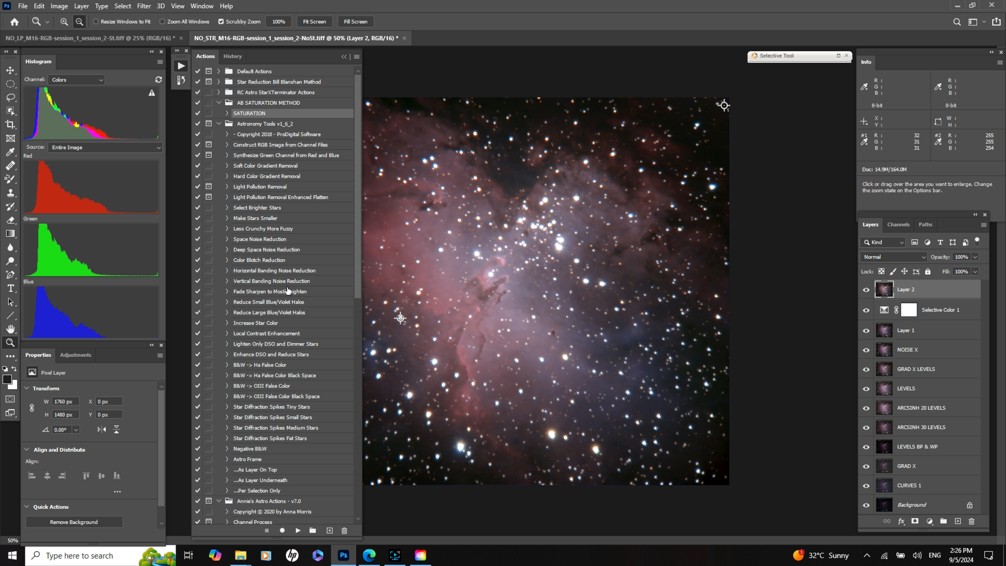
{"action": "left_click", "coordinate": [246, 219]}
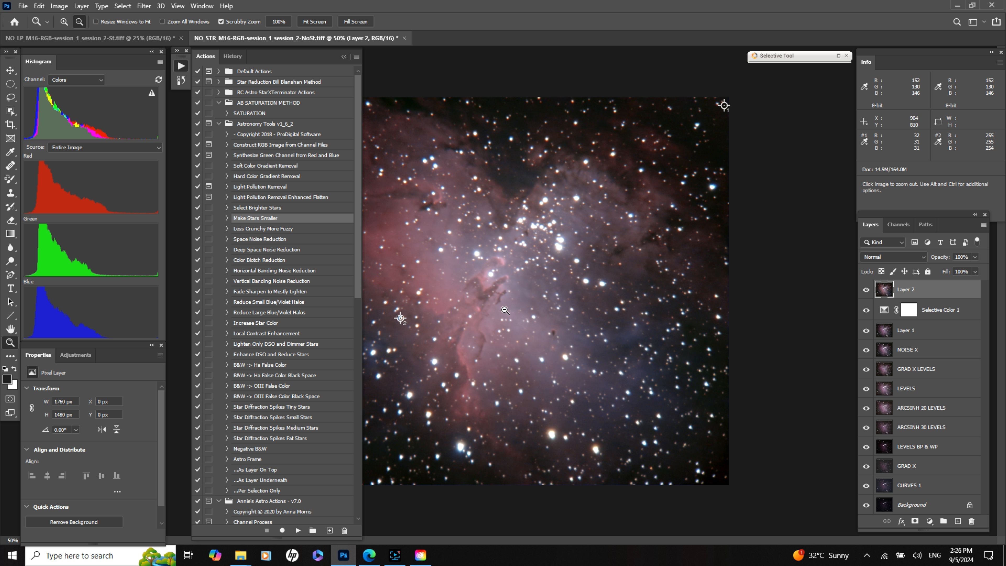
{"action": "left_click", "coordinate": [241, 208]}
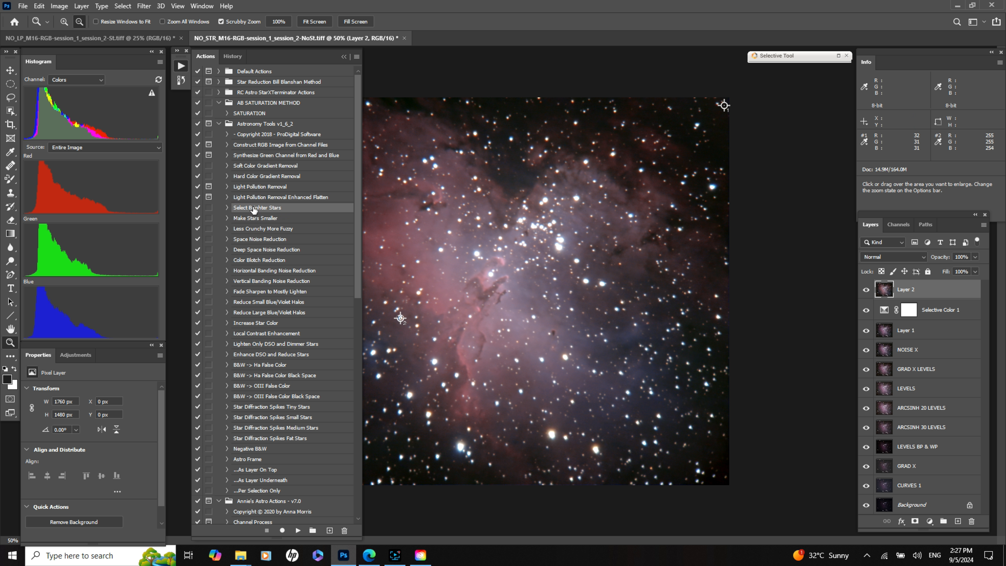
{"action": "left_click", "coordinate": [298, 530]}
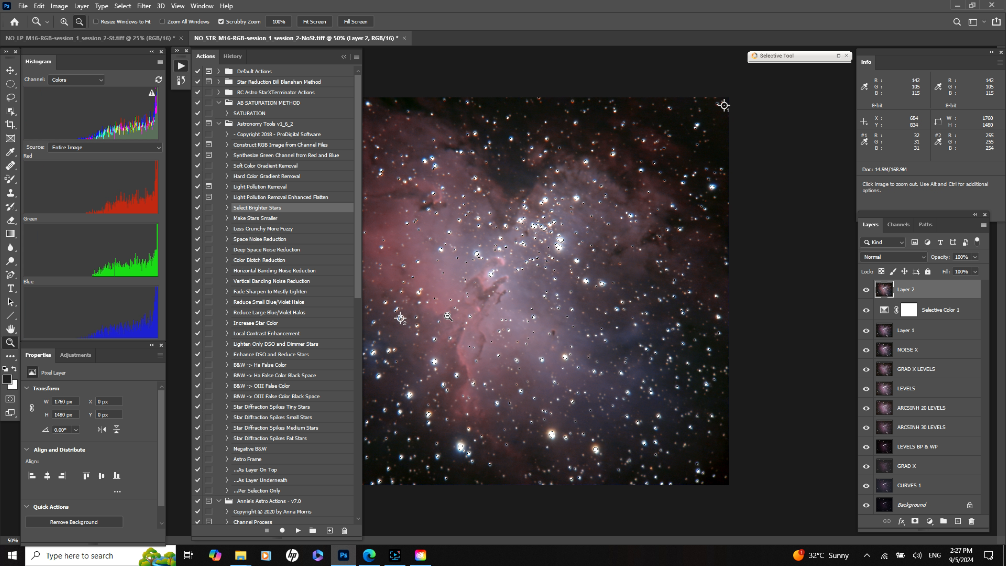
{"action": "left_click", "coordinate": [343, 57]}
Expand the bright star selection by 3 pixels so it takes in the star halos.
{"action": "left_click_drag", "start_coordinate": [527, 235], "coordinate": [527, 237]}
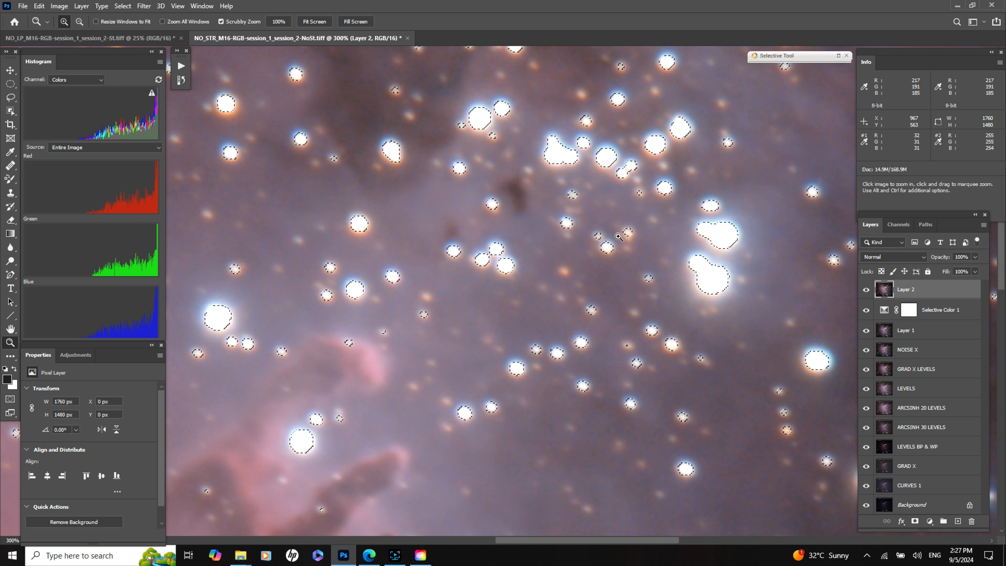
{"action": "left_click_drag", "start_coordinate": [531, 286], "coordinate": [584, 378]}
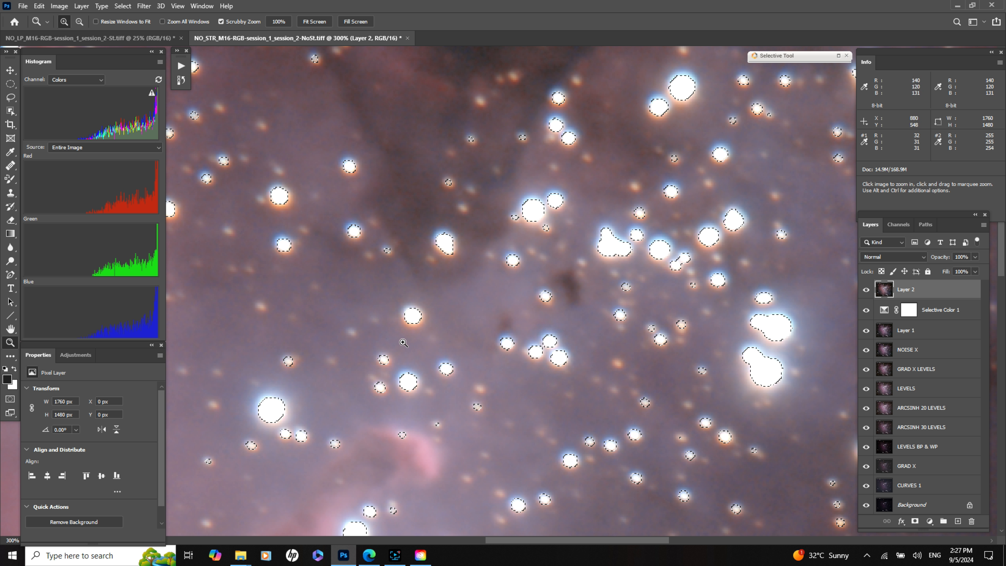
{"action": "left_click", "coordinate": [120, 8]}
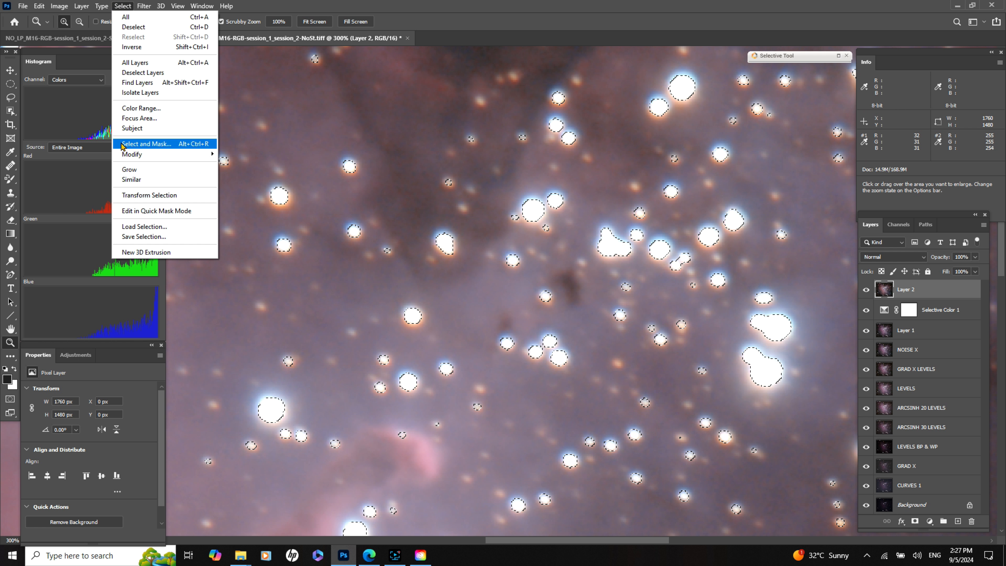
{"action": "mouse_move", "coordinate": [162, 154]}
{"action": "left_click", "coordinate": [238, 173]}
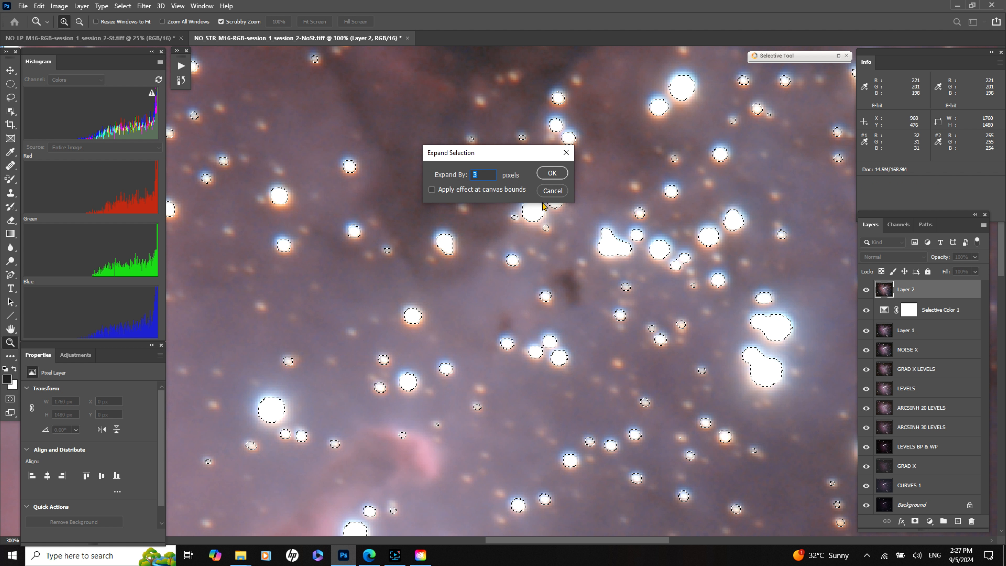
{"action": "left_click", "coordinate": [551, 173]}
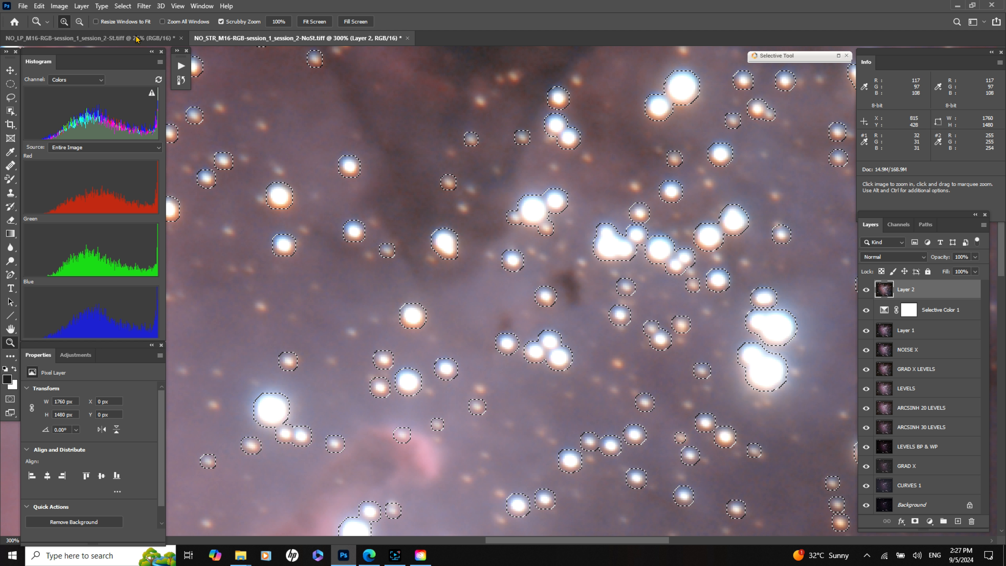
Feather the expanded star selection with a radius of 2 pixels.
{"action": "left_click", "coordinate": [123, 5]}
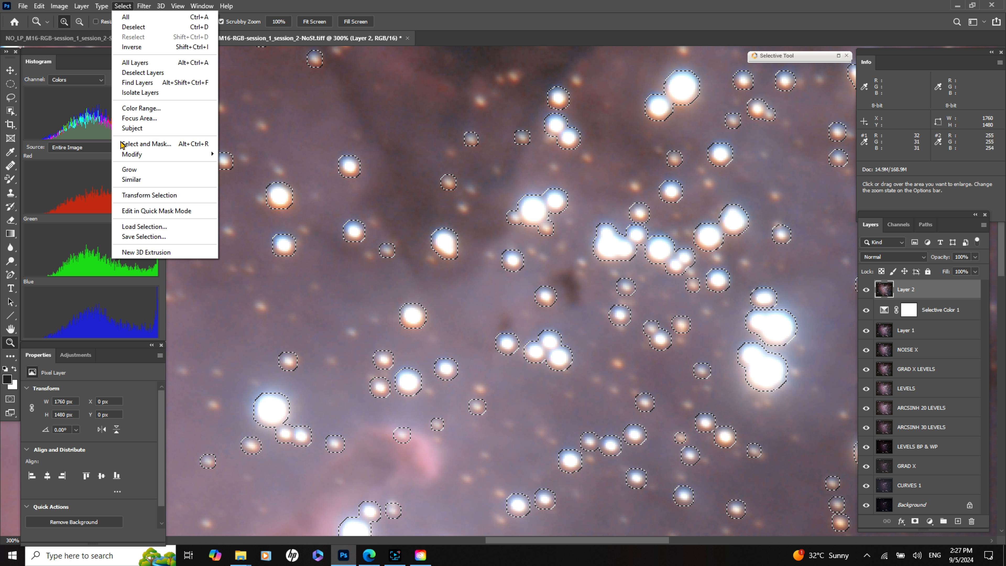
{"action": "left_click", "coordinate": [231, 194]}
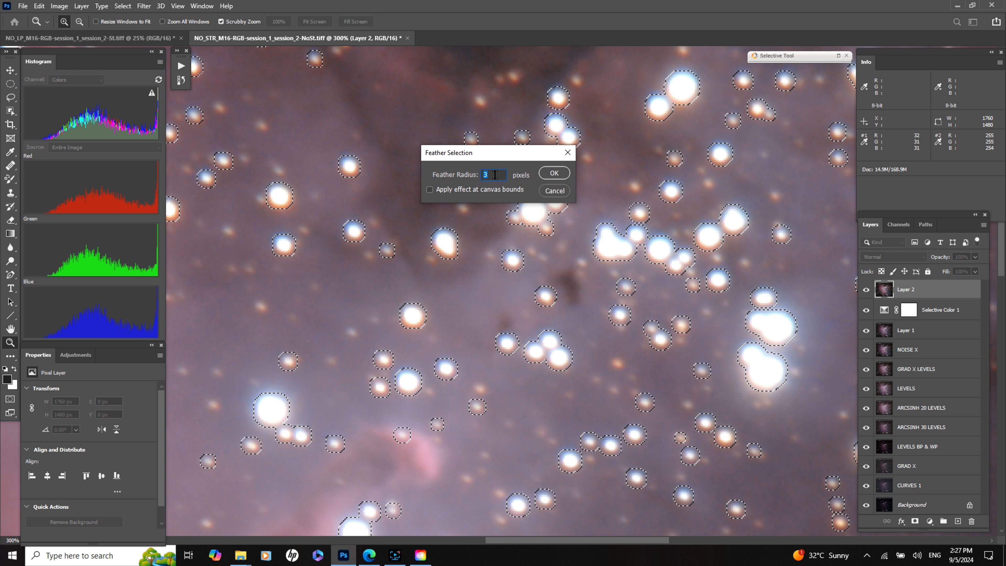
{"action": "type", "text": "2"}
{"action": "left_click", "coordinate": [545, 173]}
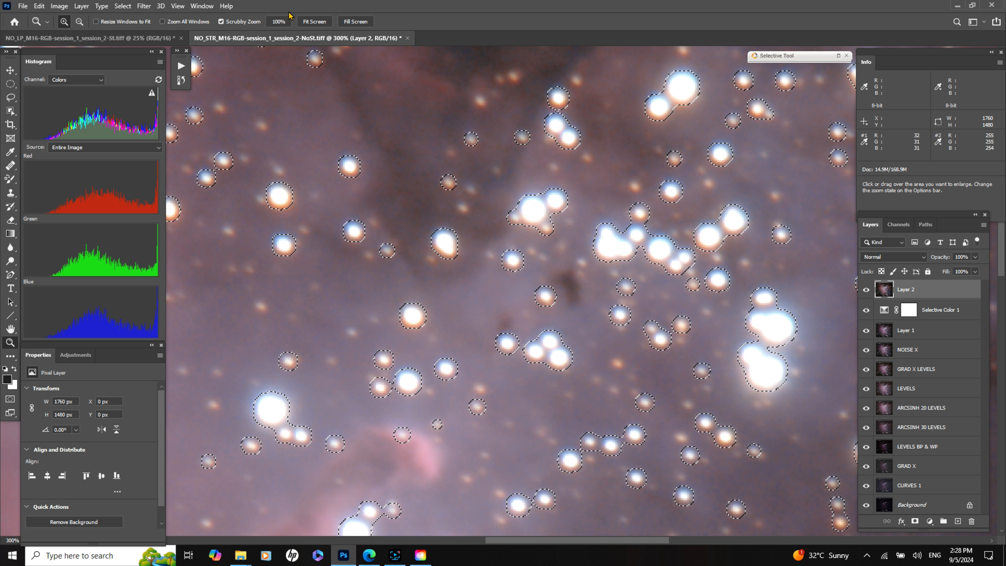
Run the Make Stars Smaller action from Astronomy Tools on the feathered star selection.
{"action": "left_click", "coordinate": [312, 21]}
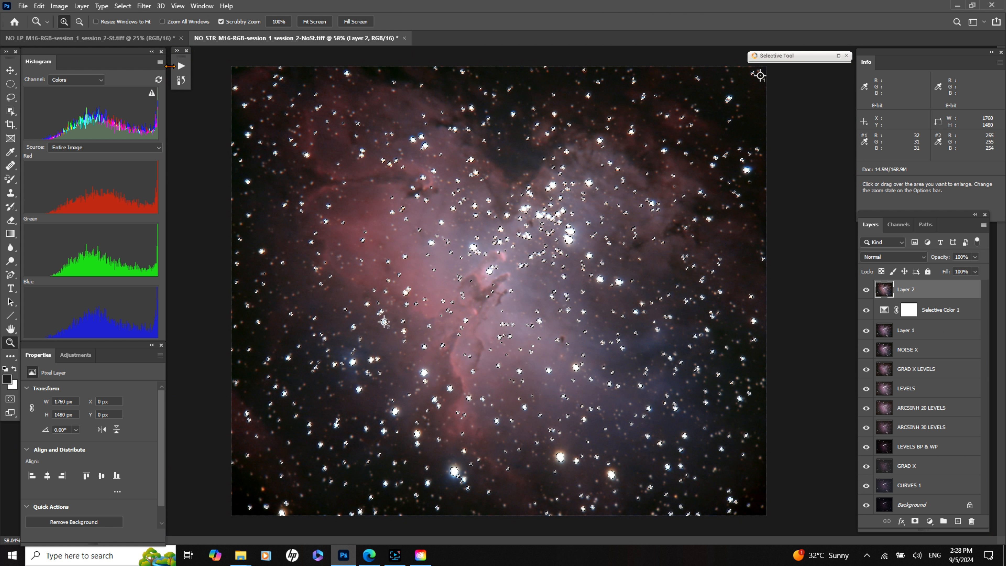
{"action": "left_click", "coordinate": [179, 61]}
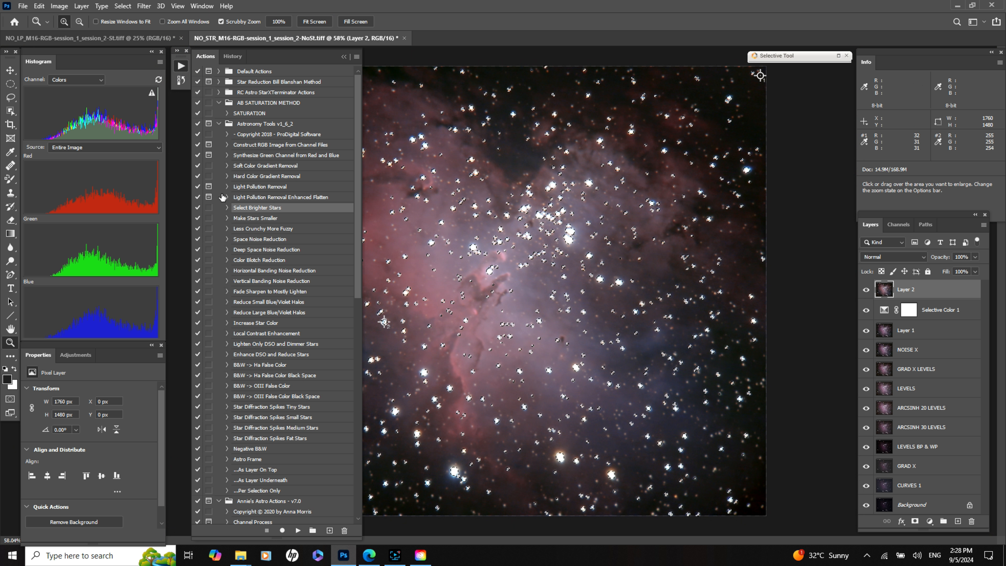
{"action": "left_click", "coordinate": [252, 219]}
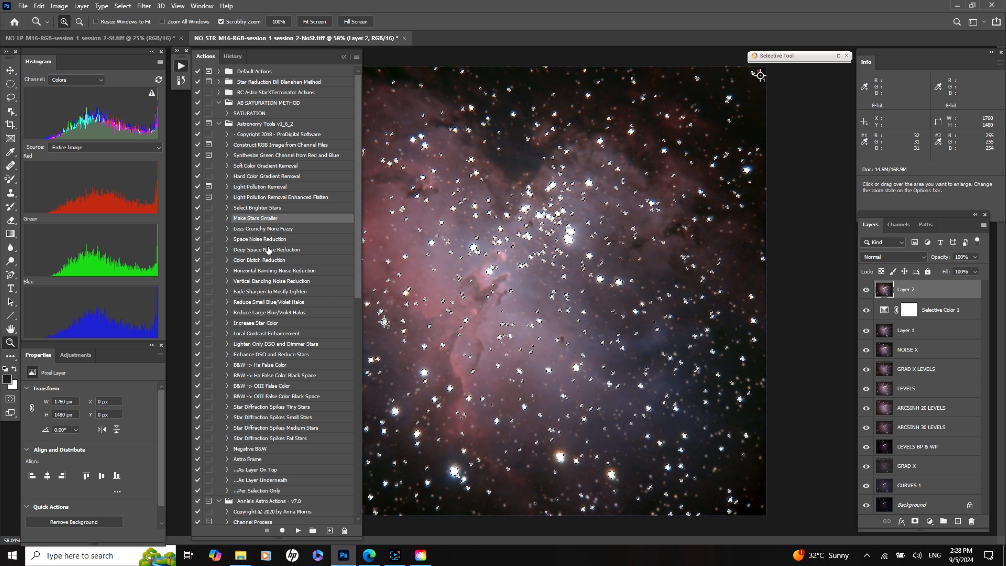
{"action": "left_click", "coordinate": [297, 530]}
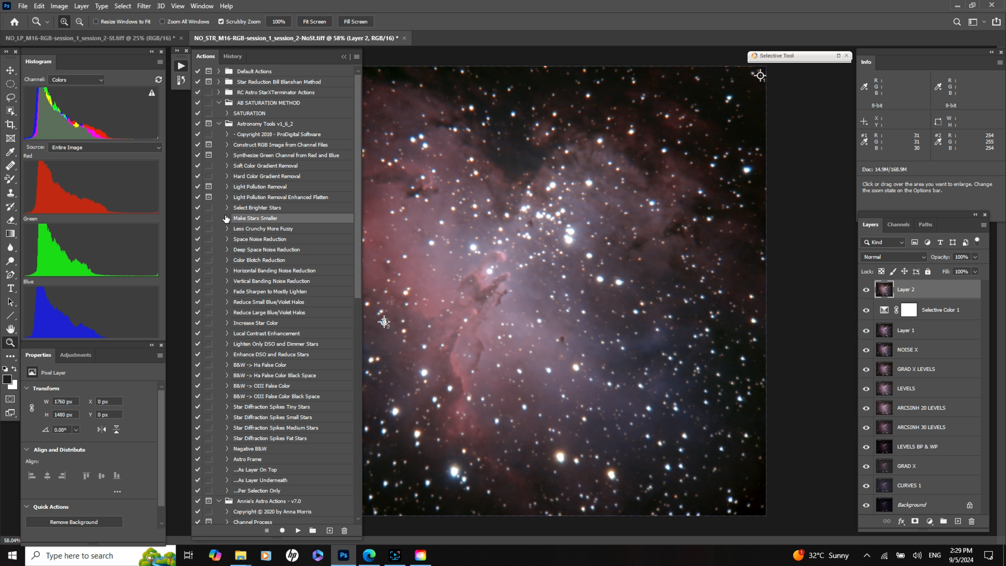
Limit the star shrinking to the selected stars by running the ...Per Selection Only action.
{"action": "left_click", "coordinate": [226, 217]}
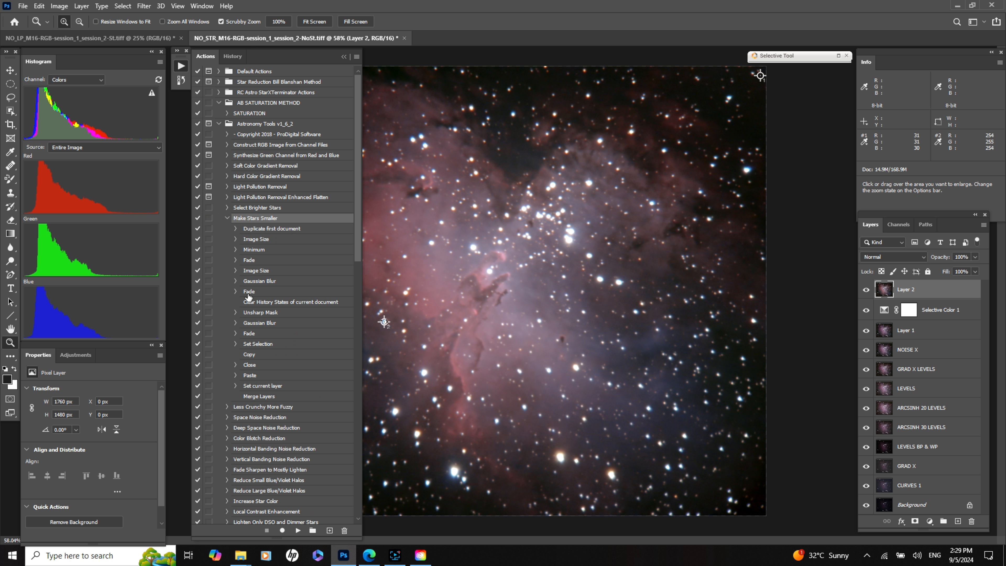
{"action": "left_click", "coordinate": [226, 218]}
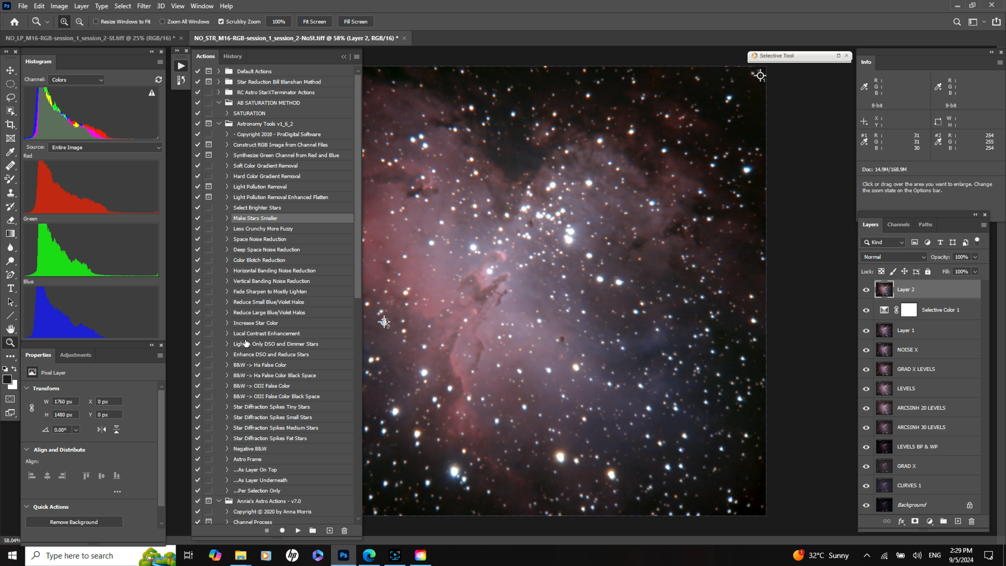
{"action": "left_click", "coordinate": [255, 492]}
{"action": "left_click", "coordinate": [298, 530]}
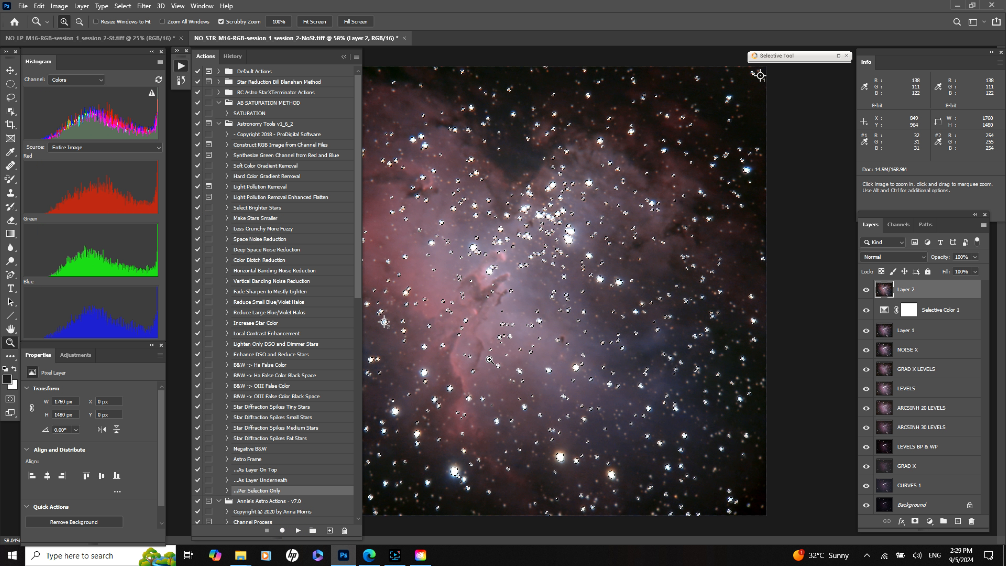
{"action": "left_click", "coordinate": [343, 57]}
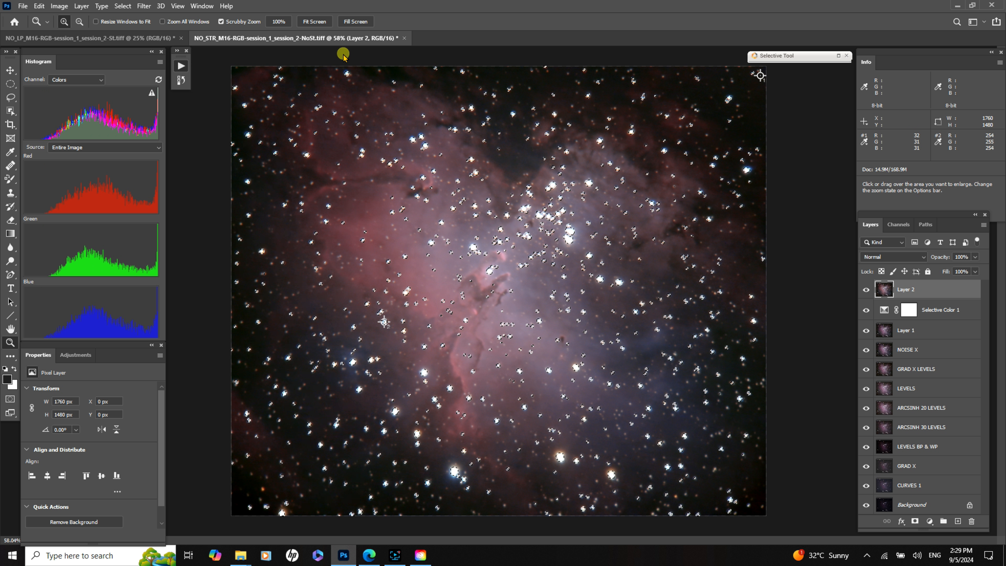
Deselect the stars and toggle Layer 2's visibility to compare star sizes in the central cluster before and after shrinking.
{"action": "left_click", "coordinate": [119, 5]}
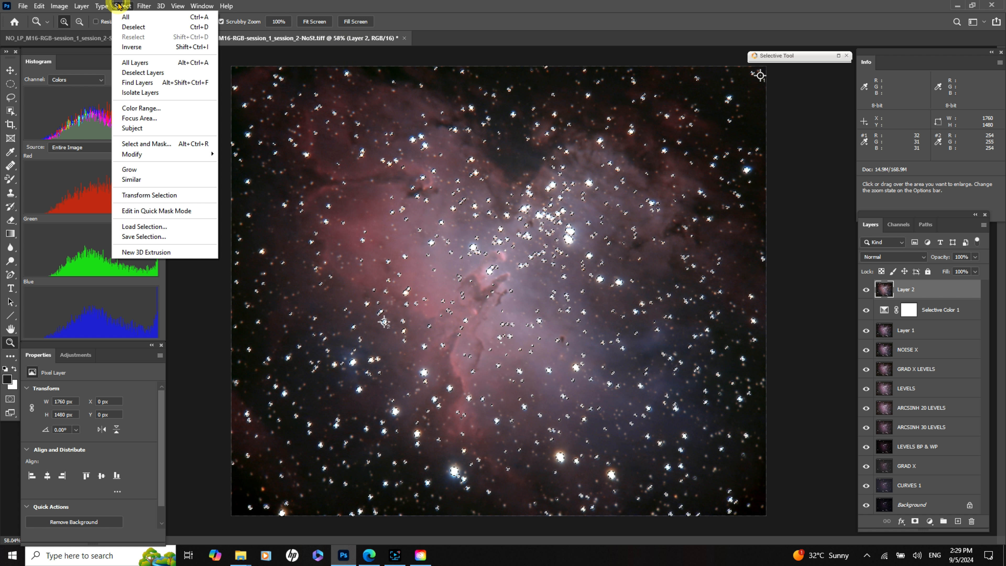
{"action": "left_click", "coordinate": [133, 27]}
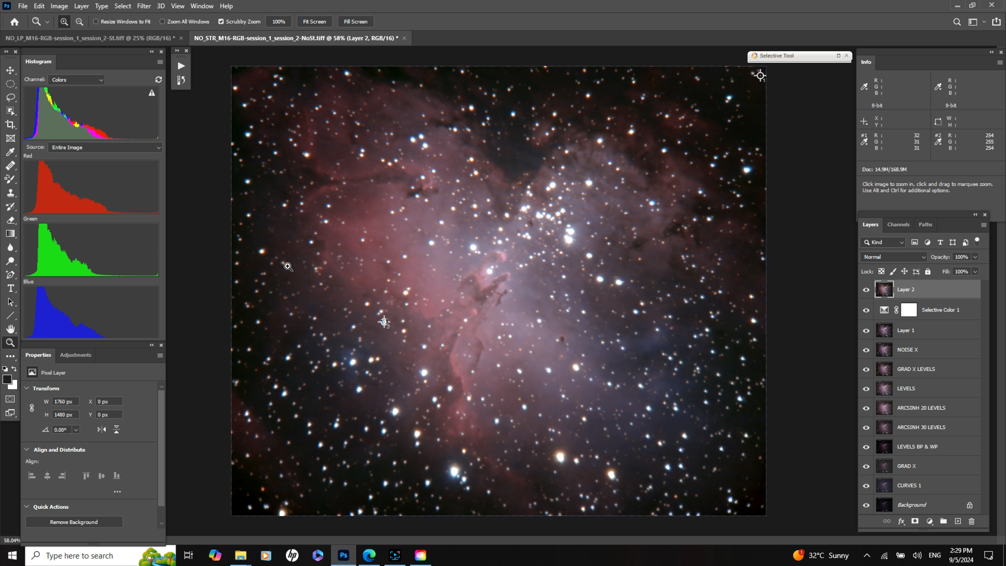
{"action": "left_click", "coordinate": [542, 218]}
{"action": "left_click_drag", "start_coordinate": [542, 217], "coordinate": [541, 216]}
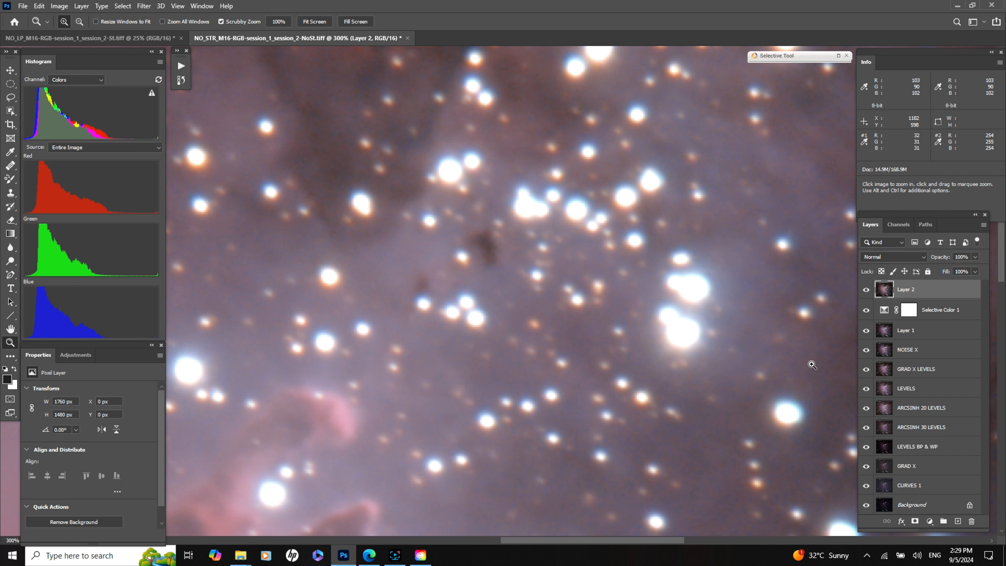
{"action": "left_click", "coordinate": [866, 291]}
{"action": "left_click", "coordinate": [866, 290]}
{"action": "left_click", "coordinate": [866, 291]}
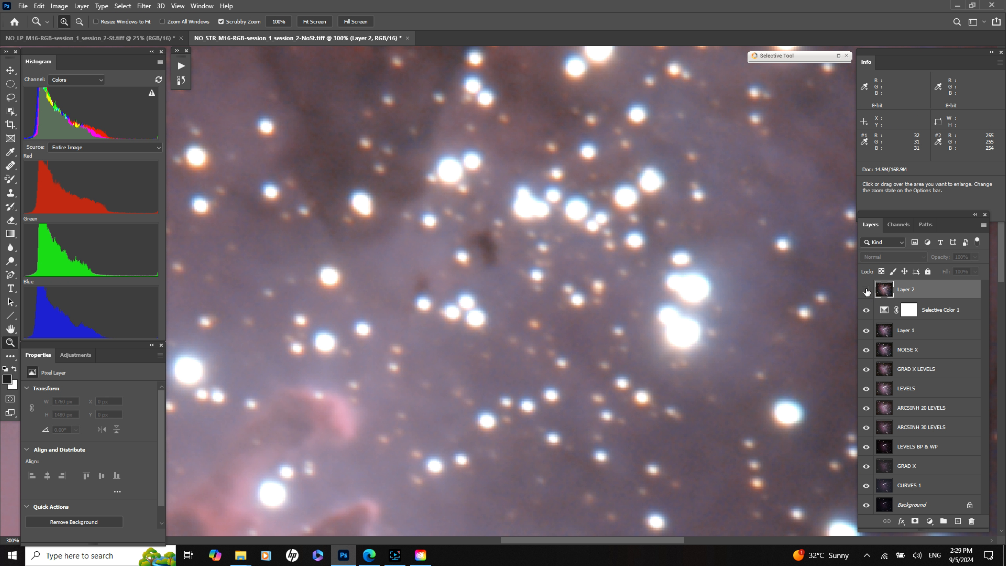
{"action": "left_click", "coordinate": [866, 291]}
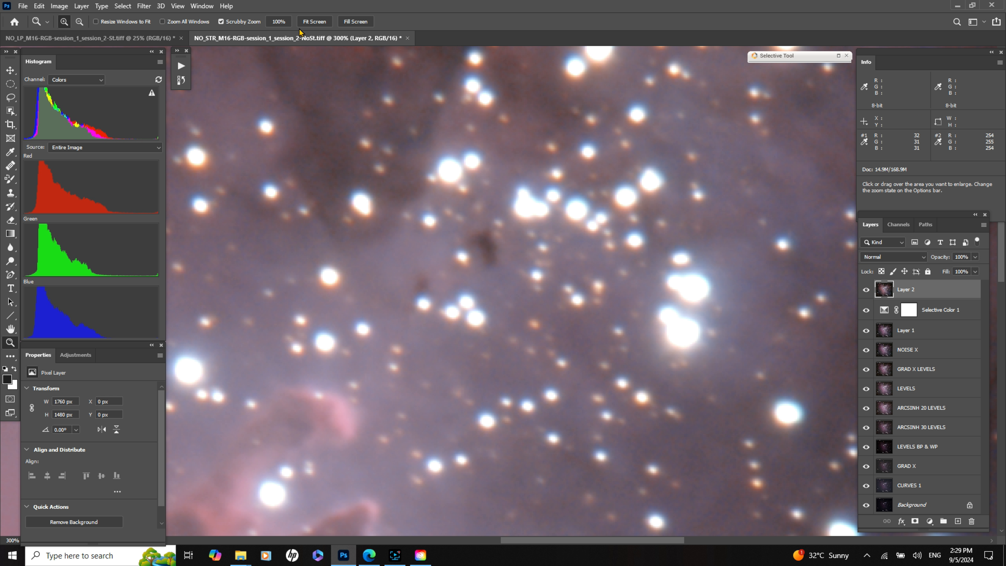
{"action": "left_click", "coordinate": [313, 22]}
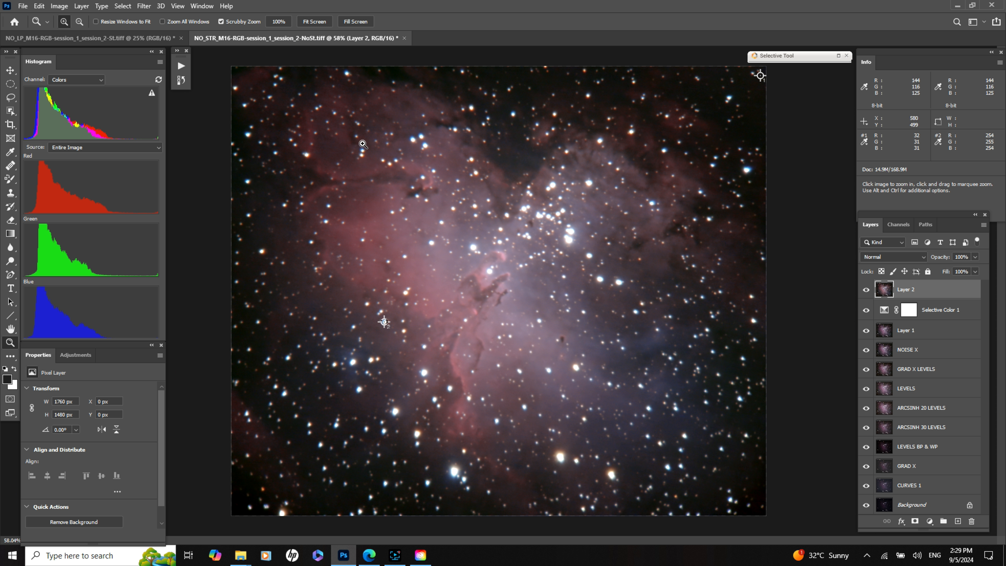
Restore the last star selection and run Make Stars Smaller again, limiting it to the selection with ...Per Selection Only.
{"action": "left_click", "coordinate": [120, 6]}
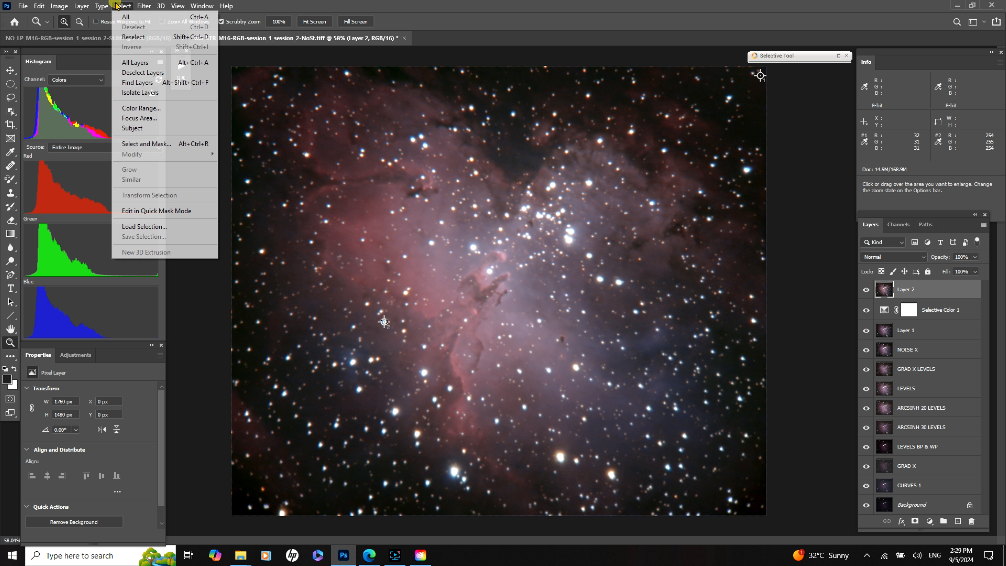
{"action": "left_click", "coordinate": [124, 38]}
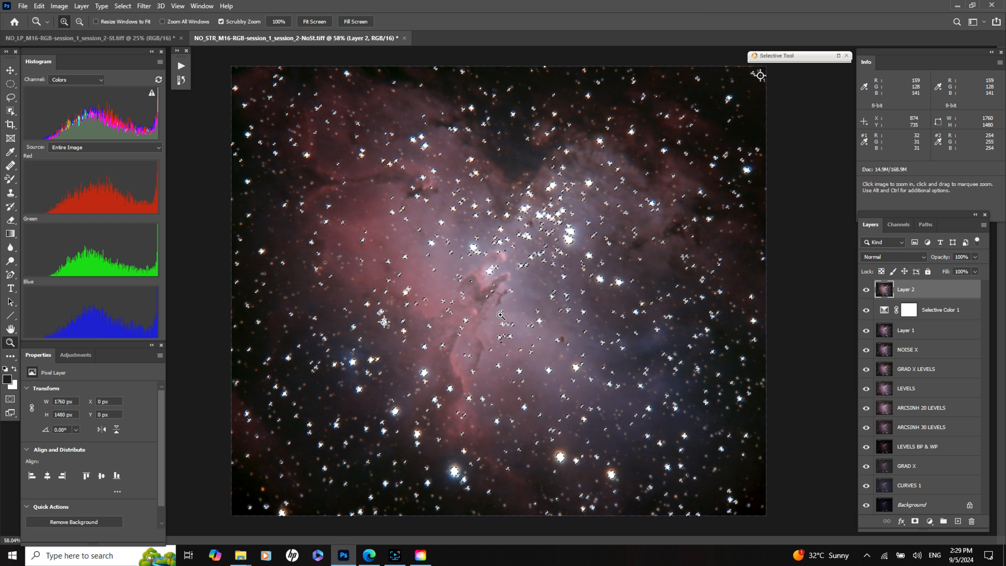
{"action": "left_click", "coordinate": [181, 65]}
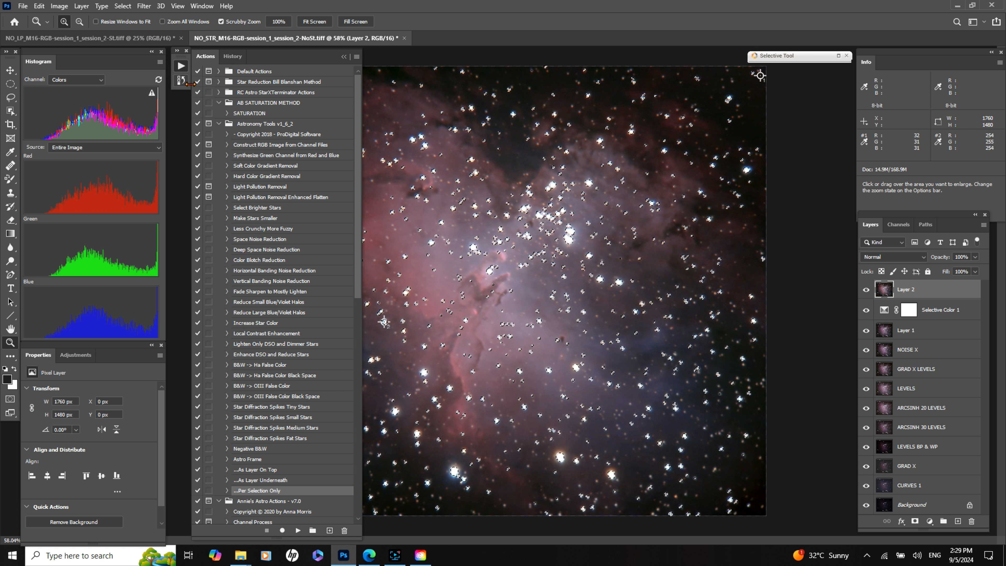
{"action": "left_click", "coordinate": [256, 218]}
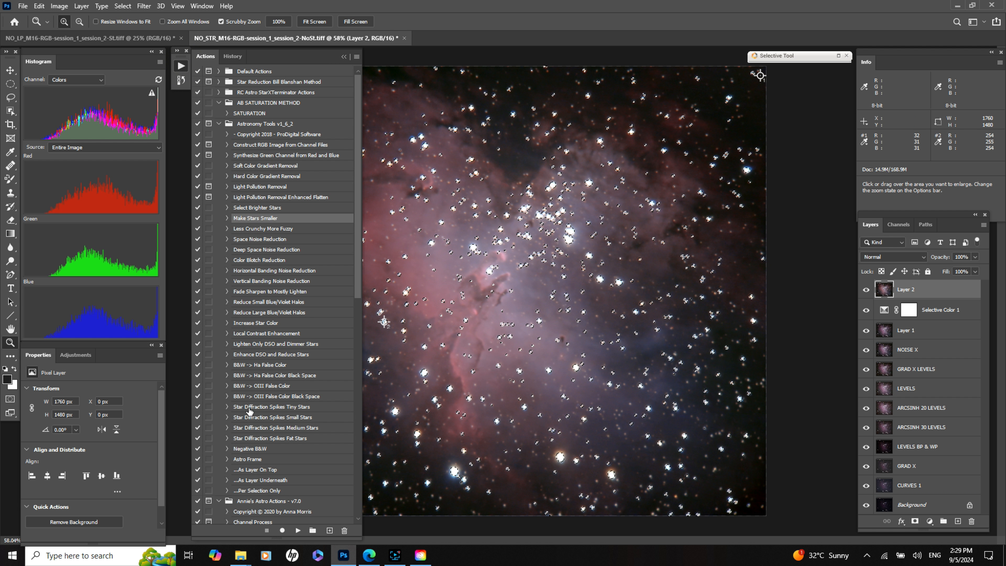
{"action": "left_click", "coordinate": [294, 531]}
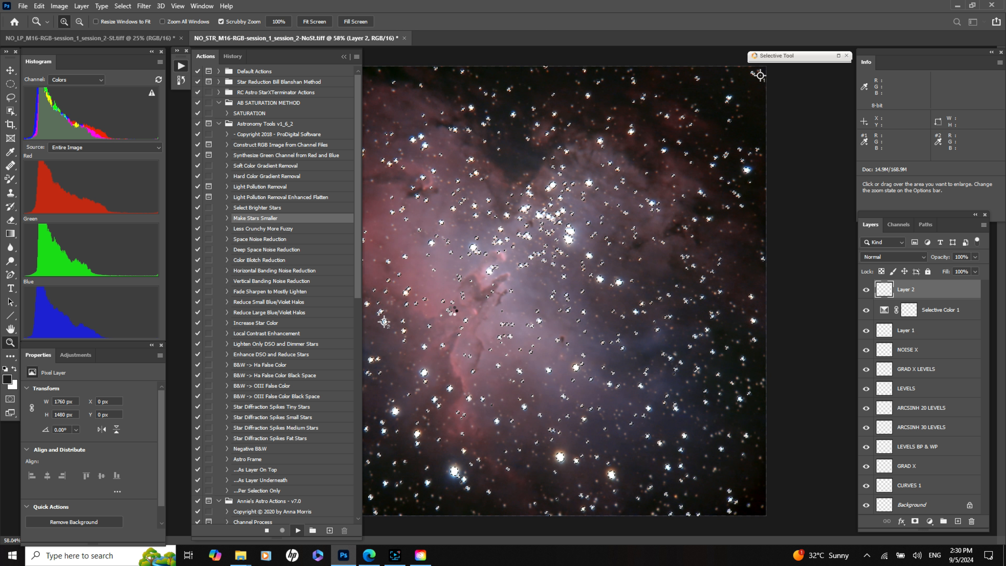
{"action": "left_click", "coordinate": [249, 491]}
{"action": "left_click", "coordinate": [298, 530]}
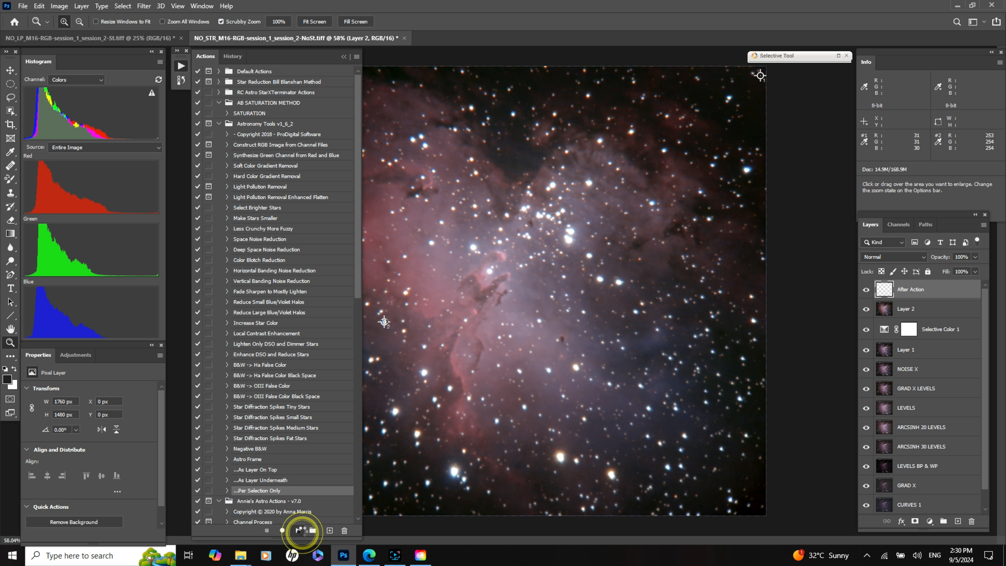
Deselect the stars and compare the central cluster close up with Layer 2 hidden and shown after the second shrinking pass.
{"action": "left_click", "coordinate": [341, 55]}
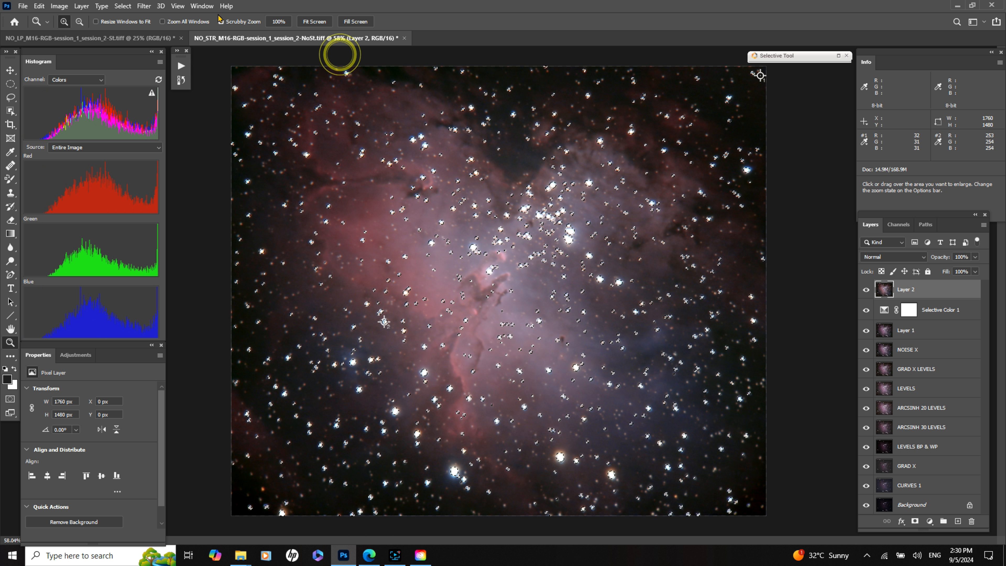
{"action": "left_click", "coordinate": [128, 6]}
{"action": "left_click", "coordinate": [129, 24]}
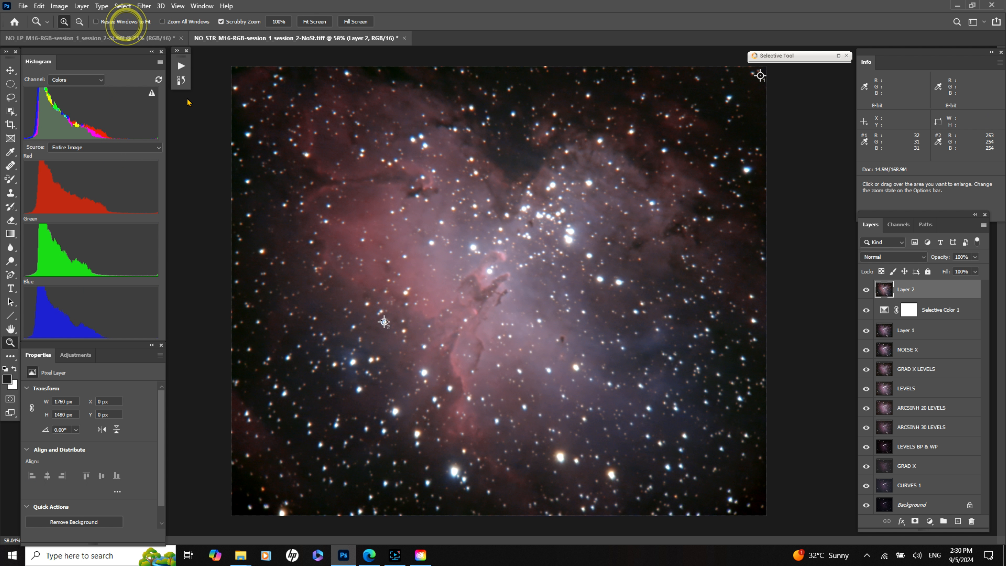
{"action": "left_click", "coordinate": [523, 230]}
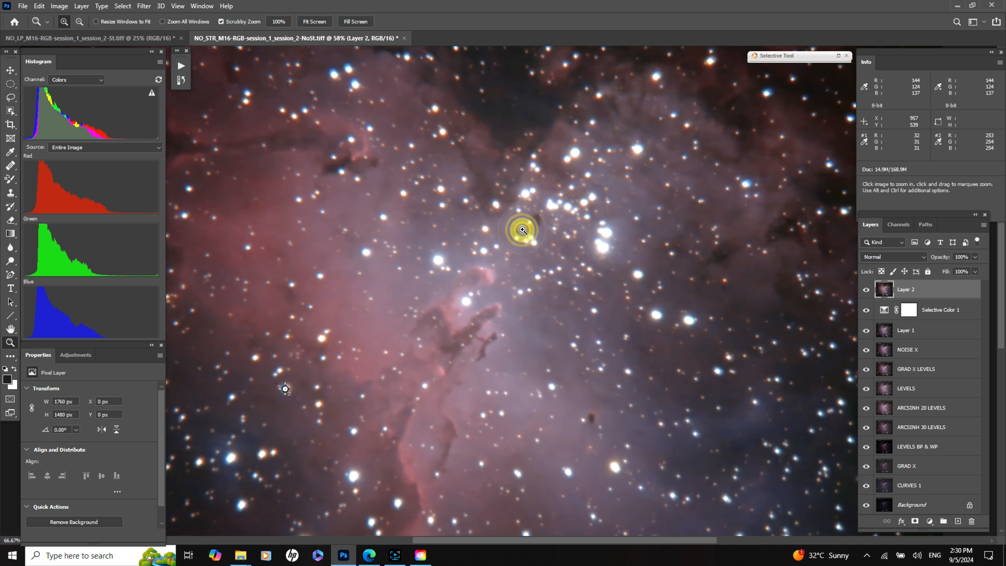
{"action": "left_click", "coordinate": [523, 229]}
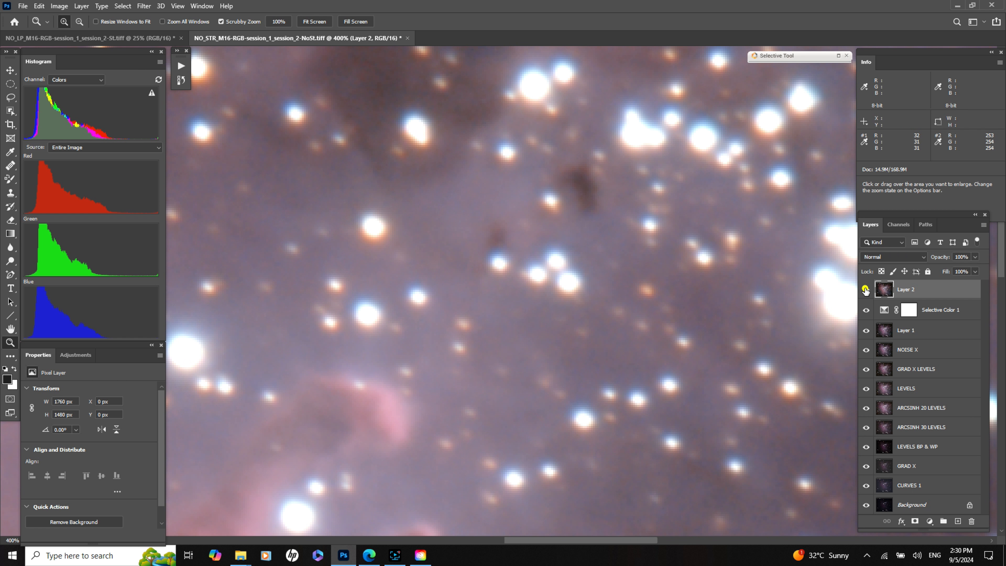
{"action": "left_click", "coordinate": [866, 291]}
{"action": "left_click", "coordinate": [866, 290]}
{"action": "left_click", "coordinate": [866, 290]}
{"action": "left_click", "coordinate": [866, 290]}
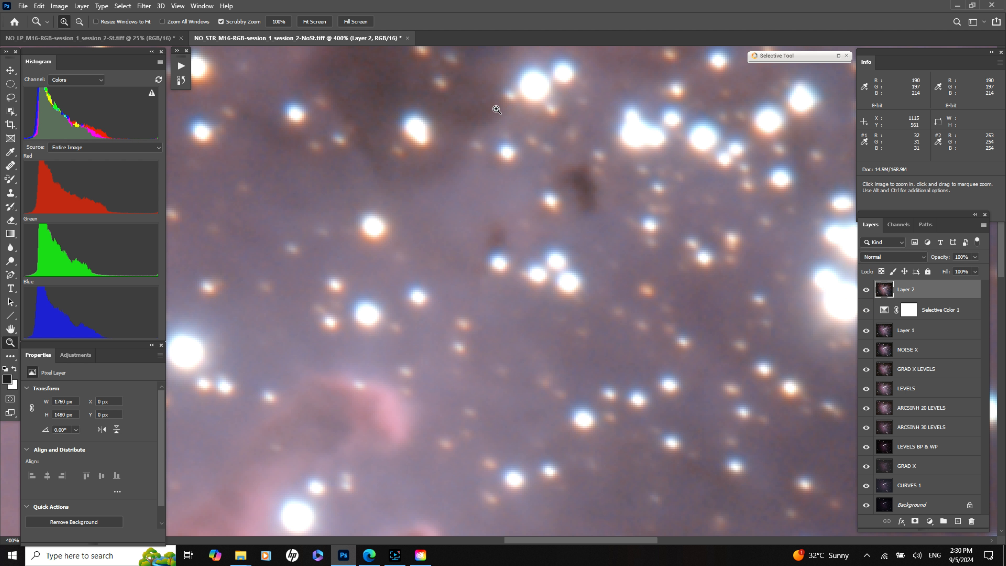
{"action": "left_click", "coordinate": [314, 22]}
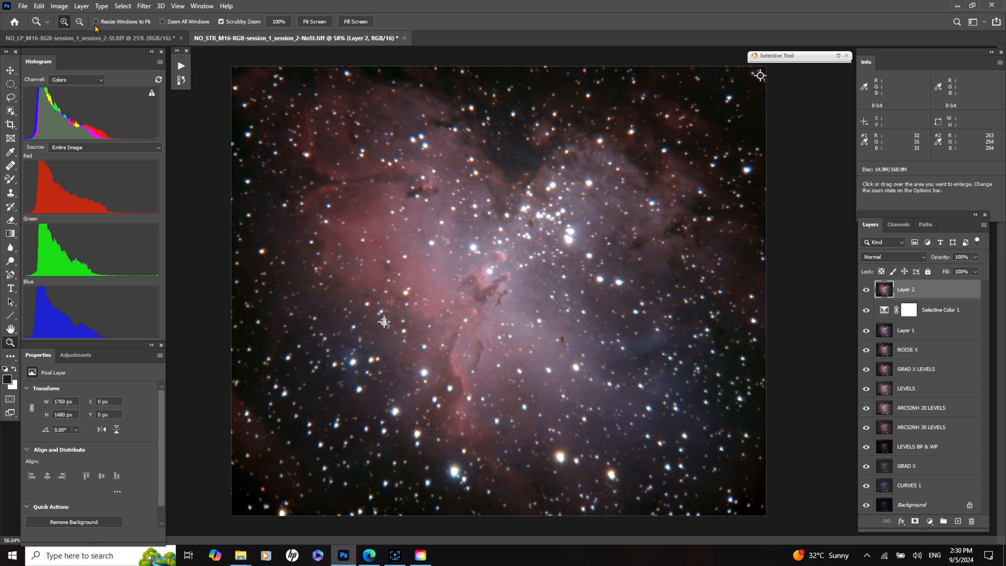
{"action": "left_click", "coordinate": [79, 22]}
Reselect the stars and apply a third Make Stars Smaller pass, restricted to the selection with ...Per Selection Only.
{"action": "left_click", "coordinate": [122, 6]}
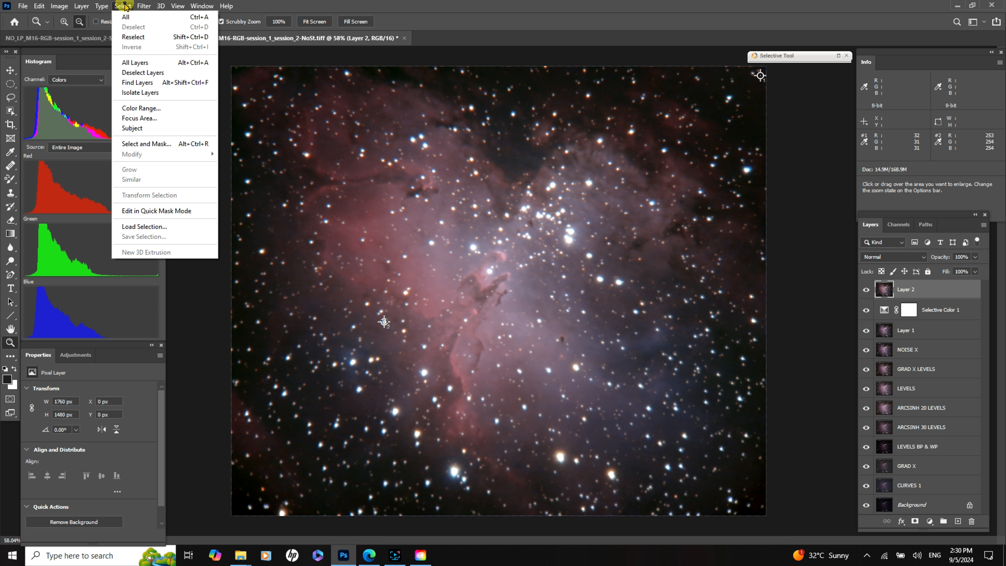
{"action": "left_click", "coordinate": [127, 37]}
{"action": "left_click", "coordinate": [181, 66]}
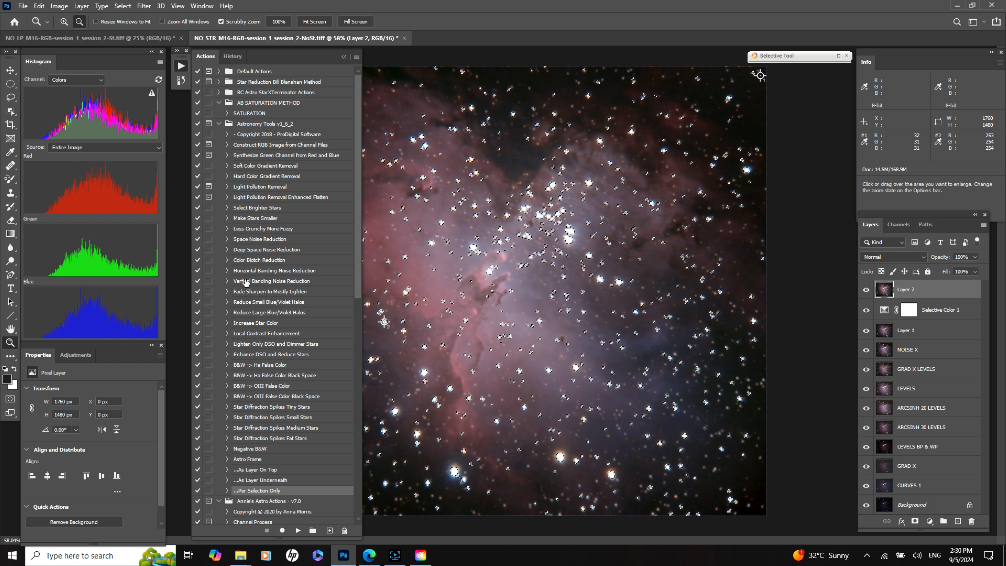
{"action": "left_click", "coordinate": [252, 219]}
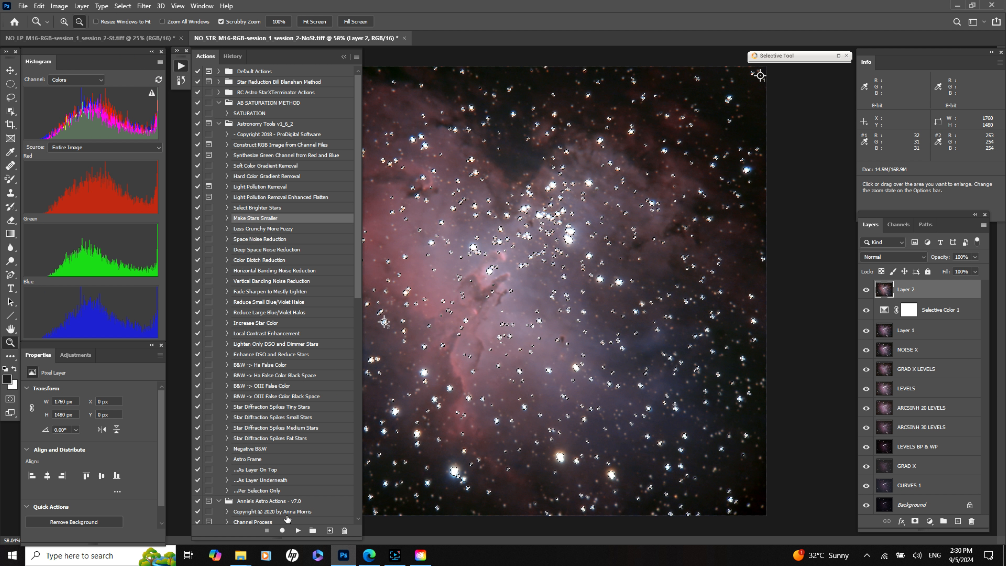
{"action": "left_click", "coordinate": [297, 530]}
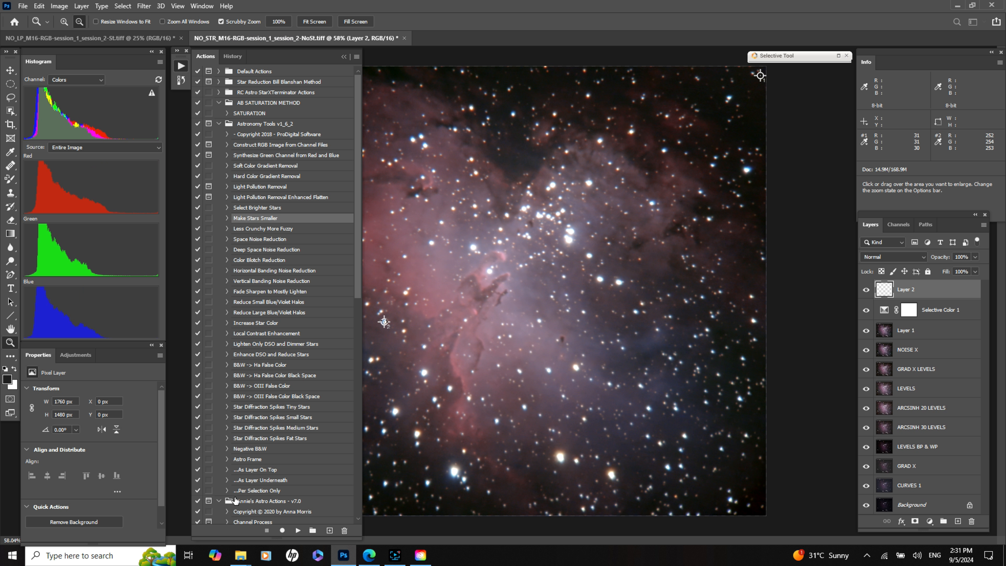
{"action": "left_click", "coordinate": [259, 490]}
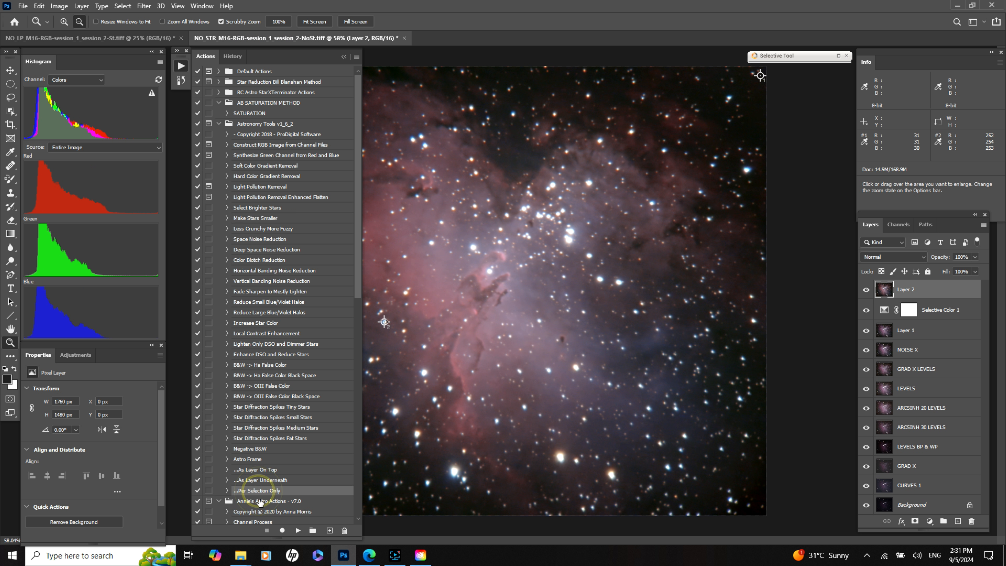
{"action": "left_click", "coordinate": [298, 530]}
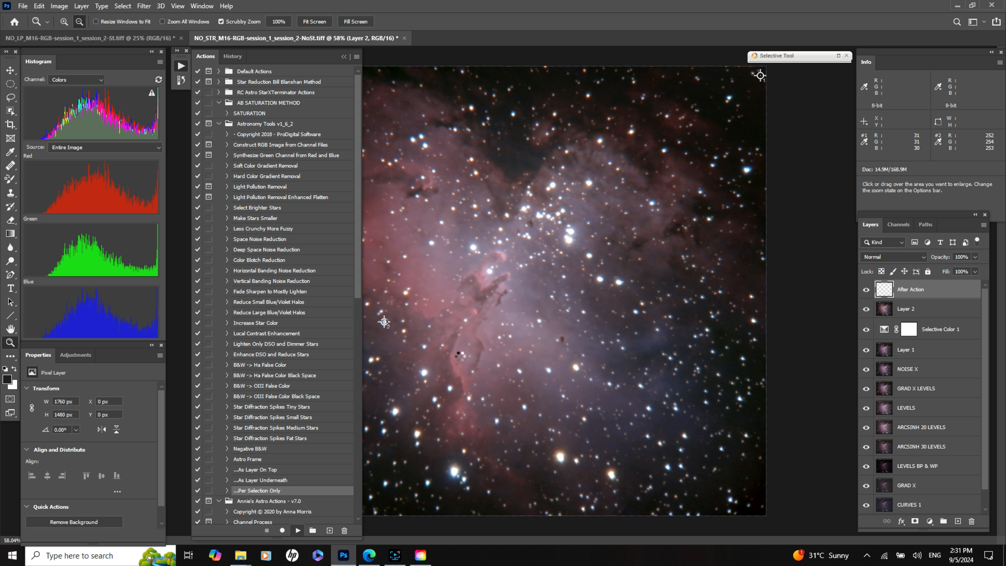
Clear the star selection and inspect the bright central cluster close up, toggling Layer 2 to judge the third shrinking pass.
{"action": "left_click", "coordinate": [344, 56]}
{"action": "left_click", "coordinate": [123, 6]}
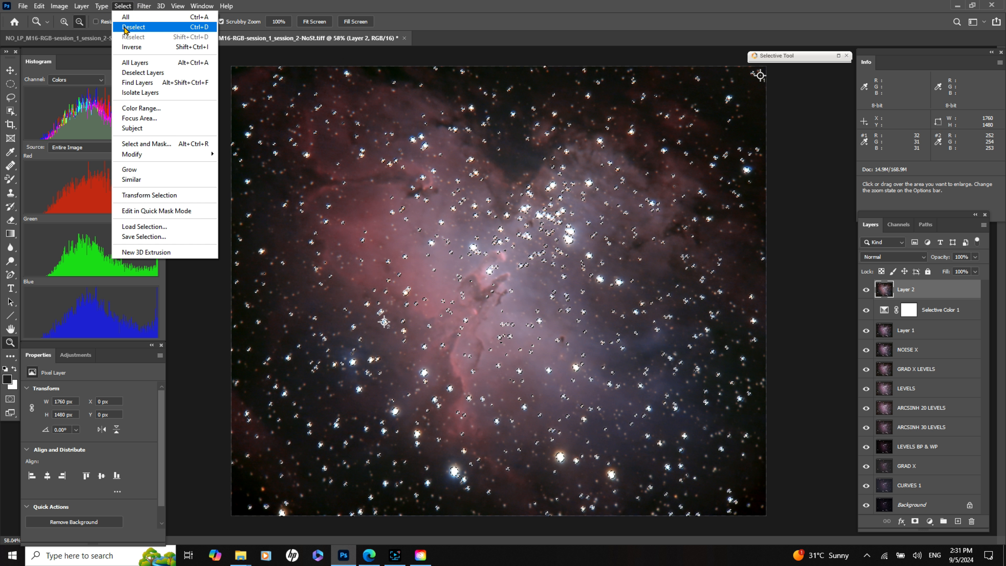
{"action": "left_click", "coordinate": [133, 26]}
{"action": "left_click", "coordinate": [537, 222], "text": "alt"}
{"action": "left_click", "coordinate": [538, 222], "text": "alt"}
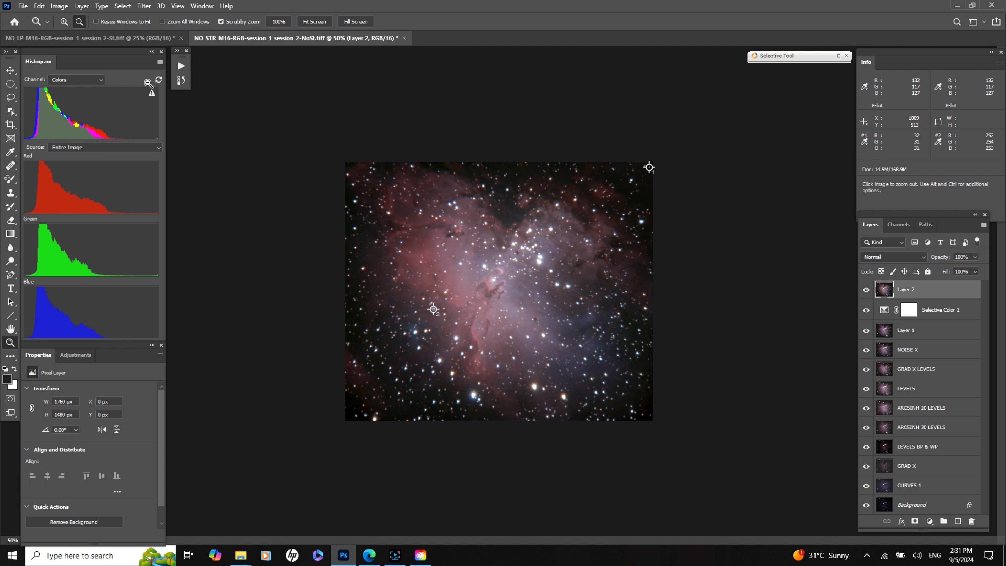
{"action": "left_click", "coordinate": [63, 22]}
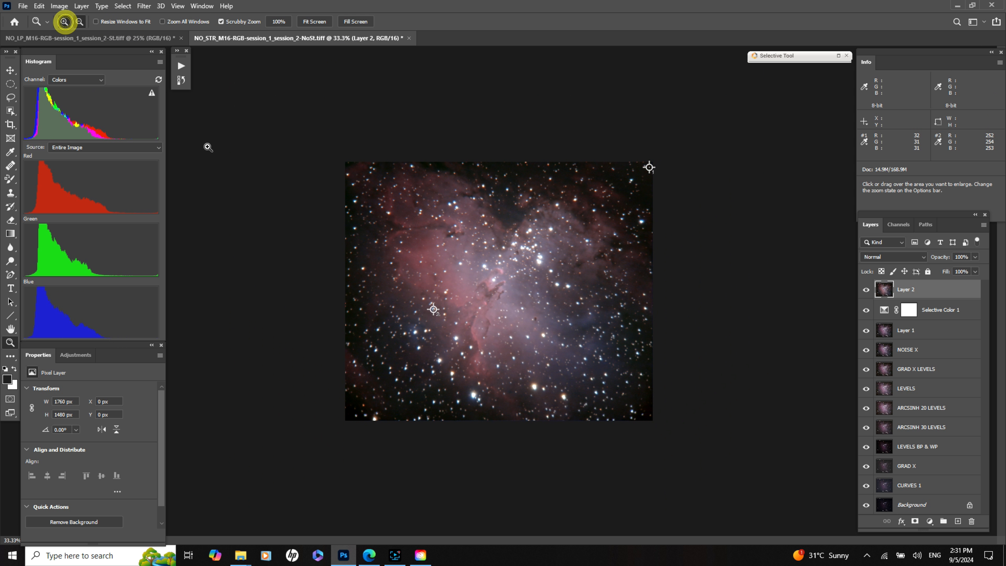
{"action": "left_click", "coordinate": [520, 255]}
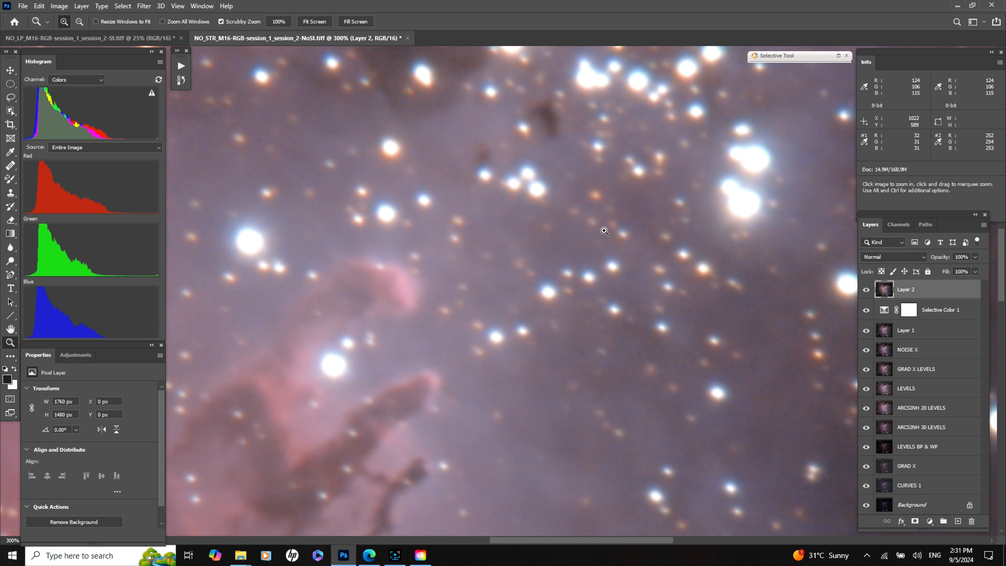
{"action": "left_click", "coordinate": [590, 209]}
{"action": "left_click", "coordinate": [865, 291]}
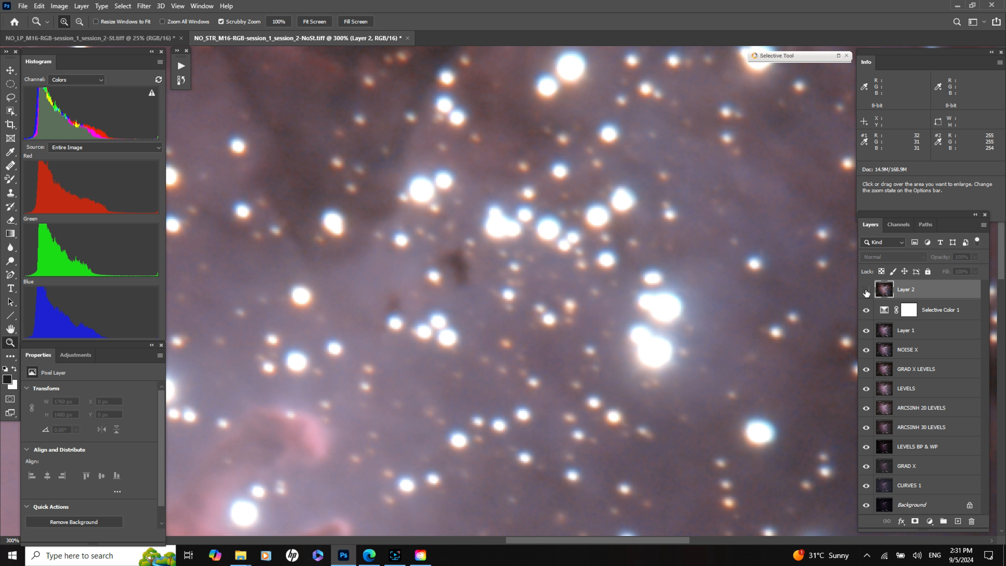
{"action": "left_click", "coordinate": [866, 291]}
{"action": "left_click", "coordinate": [866, 291]}
{"action": "left_click", "coordinate": [865, 292]}
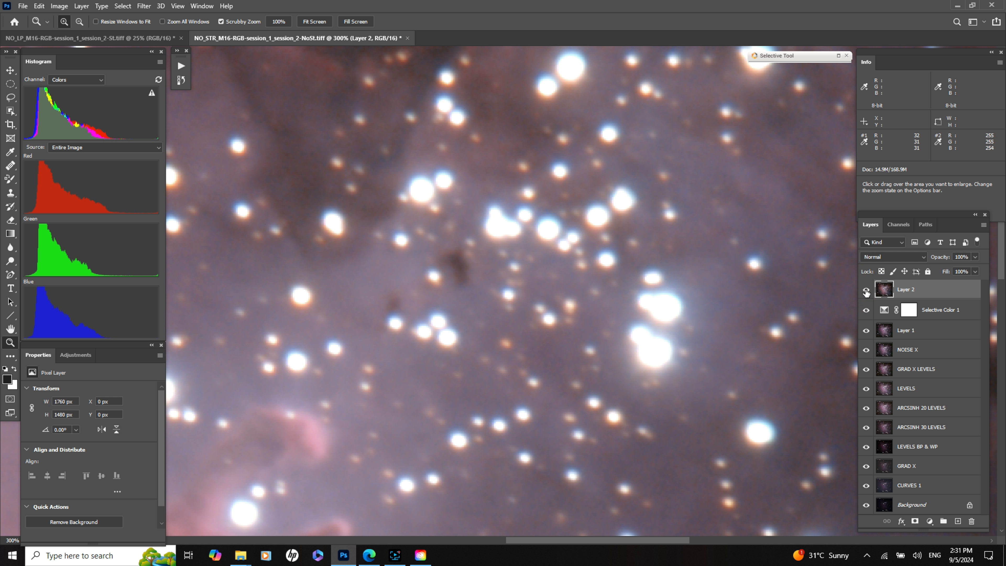
{"action": "left_click", "coordinate": [865, 291]}
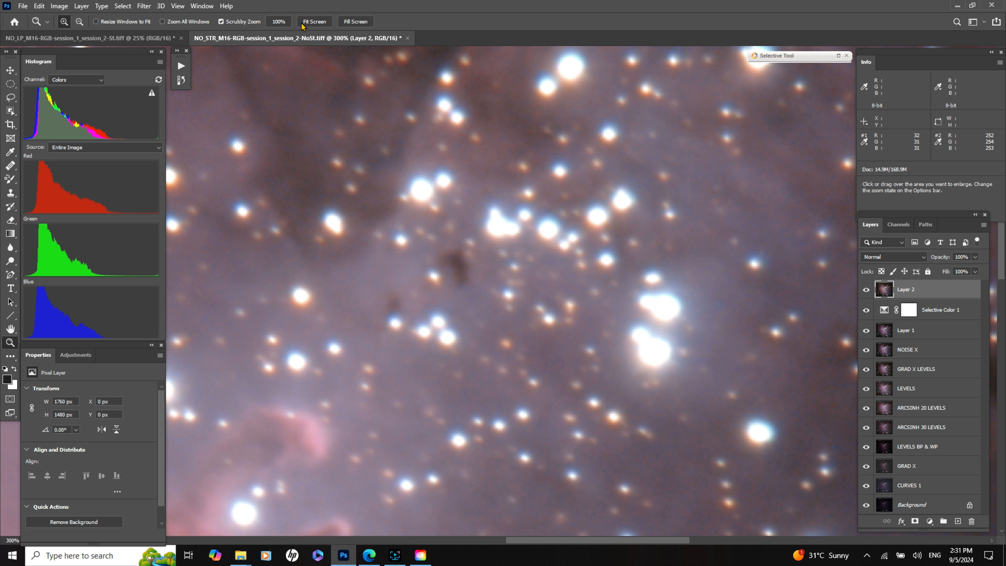
{"action": "left_click", "coordinate": [314, 22]}
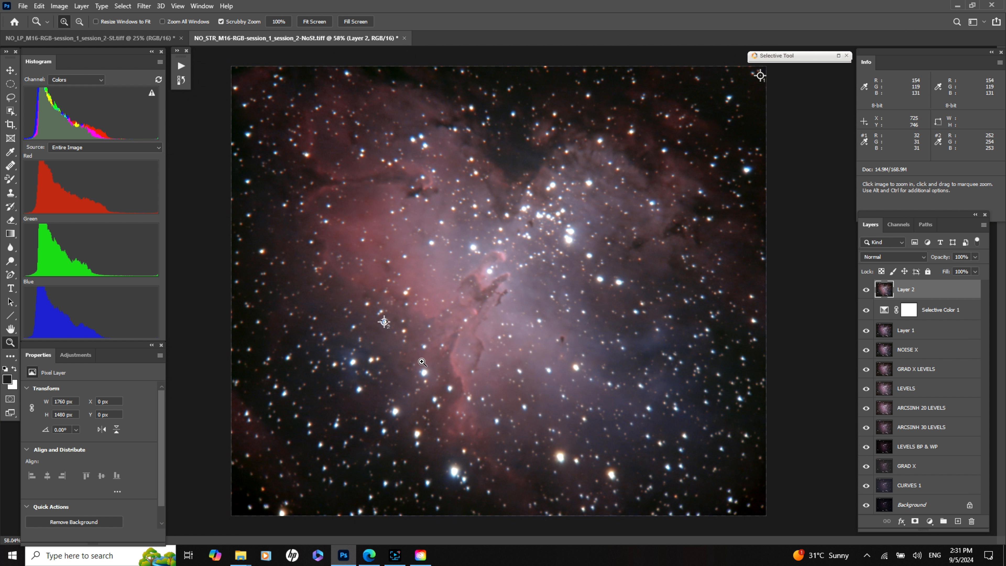
Compare the whole nebula at 33.3% with Layer 2 hidden and shown to judge the overall star reduction.
{"action": "left_click", "coordinate": [80, 21]}
{"action": "left_click", "coordinate": [529, 295]}
{"action": "left_click", "coordinate": [530, 296]}
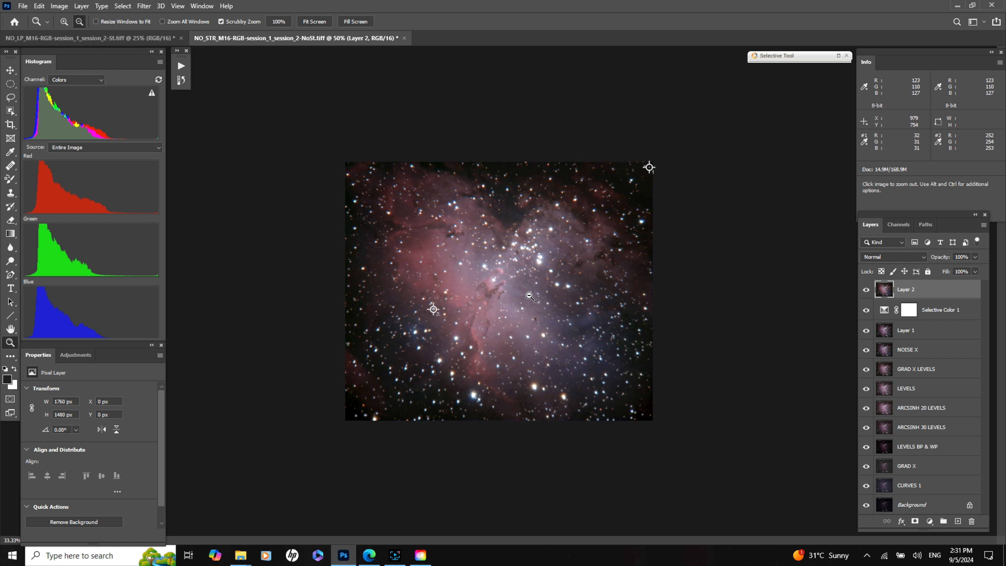
{"action": "left_click", "coordinate": [866, 290]}
{"action": "left_click", "coordinate": [866, 289]}
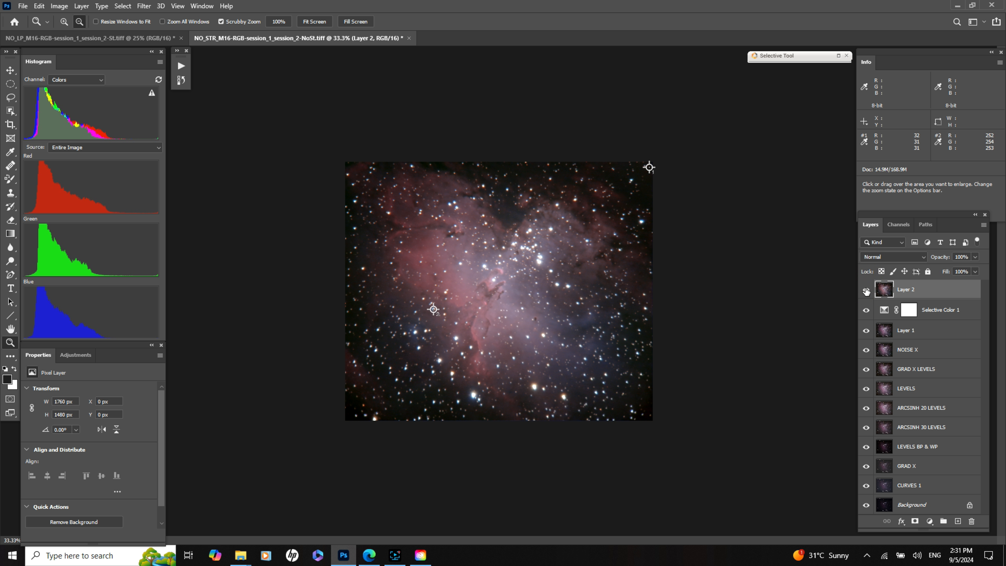
{"action": "left_click", "coordinate": [866, 289]}
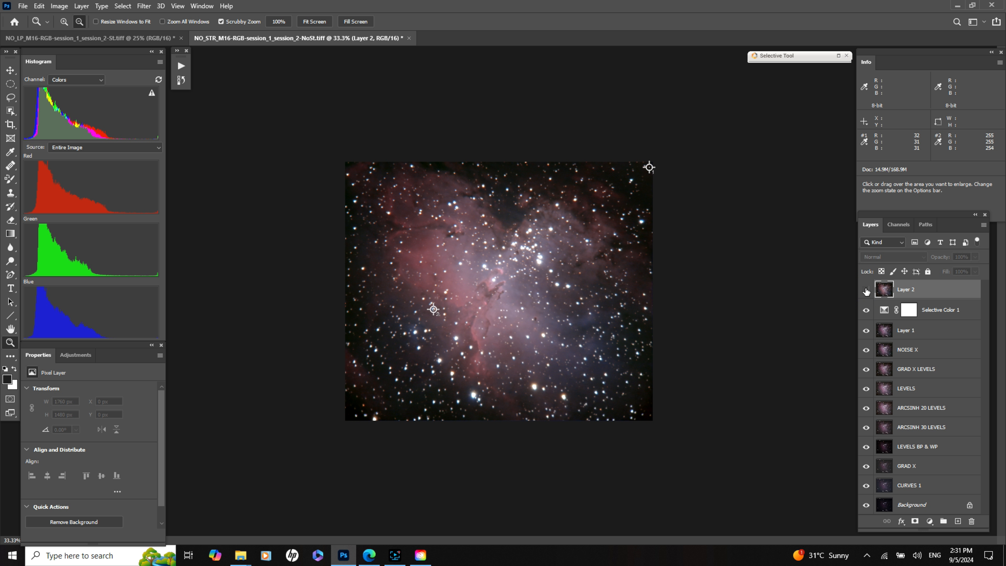
{"action": "left_click", "coordinate": [866, 289]}
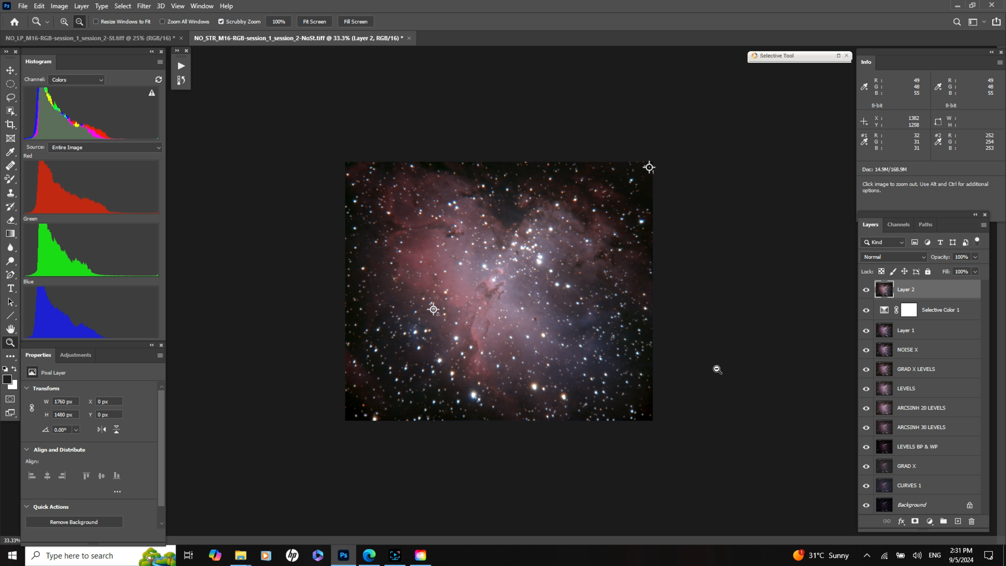
{"action": "left_click", "coordinate": [866, 289]}
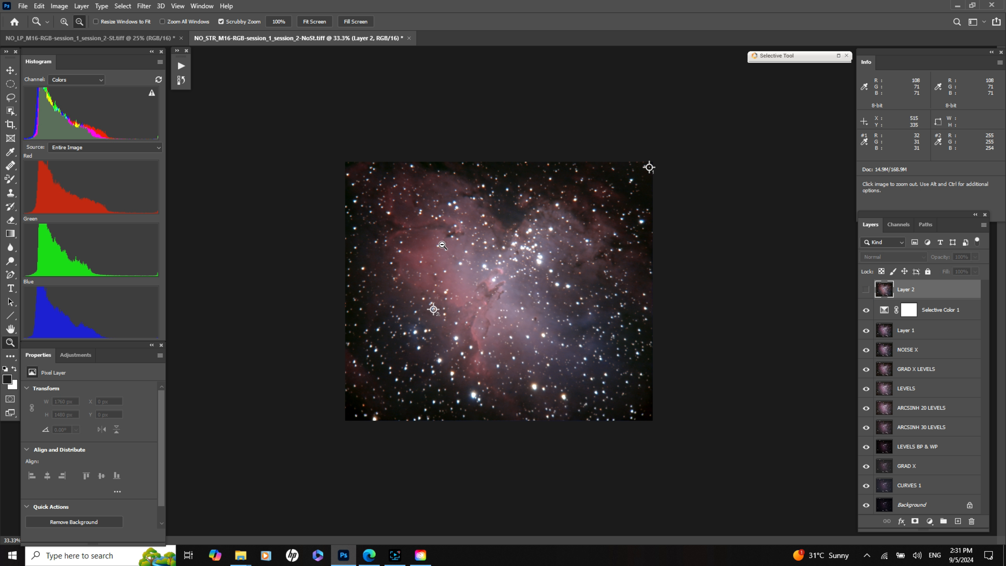
{"action": "left_click", "coordinate": [866, 289]}
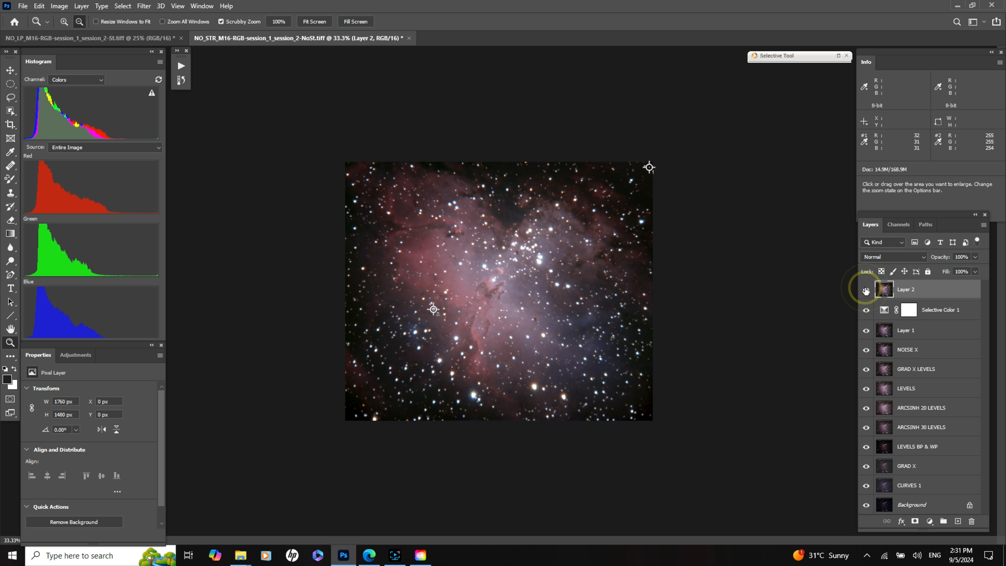
Rename Layer 2 as BIG STARS SMALLER X 3.
{"action": "double_click", "coordinate": [902, 291]}
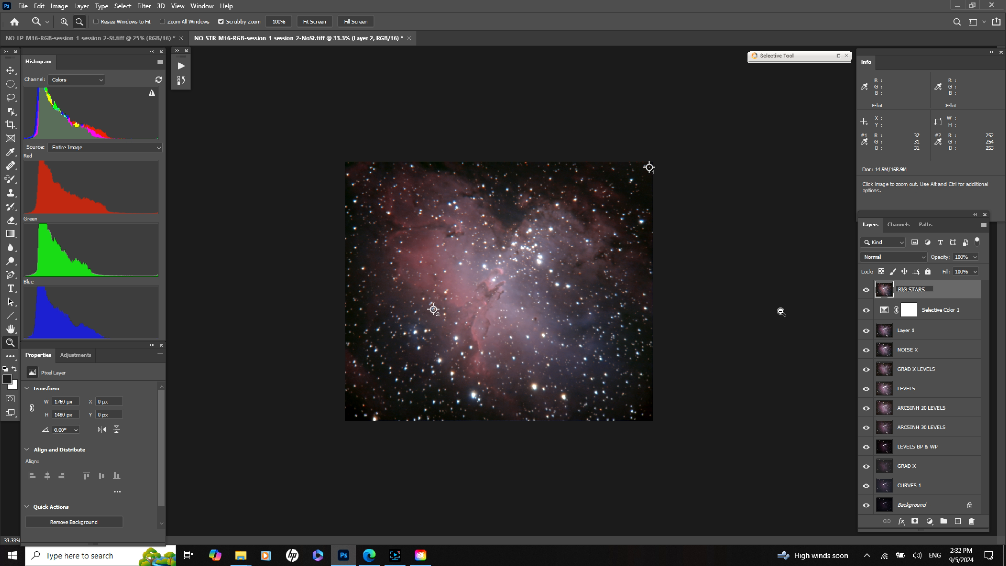
{"action": "type", "text": "BIG STARS SMALLER X 3"}
{"action": "key", "text": "Return"}
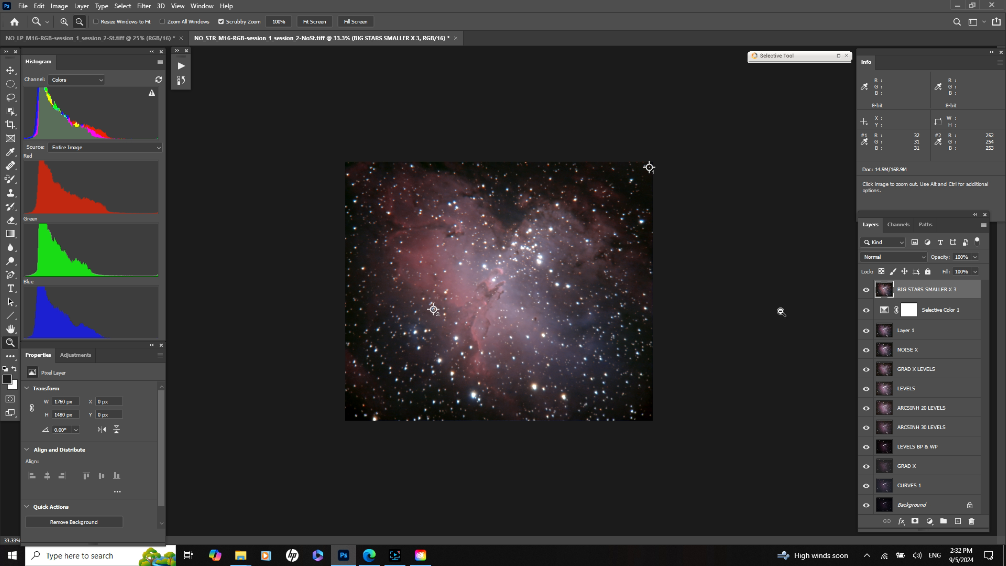
Stamp all visible layers into a new top layer and raise its saturation to +50 with the Vibrance adjustment.
{"action": "key", "text": "ctrl+shift+alt+e"}
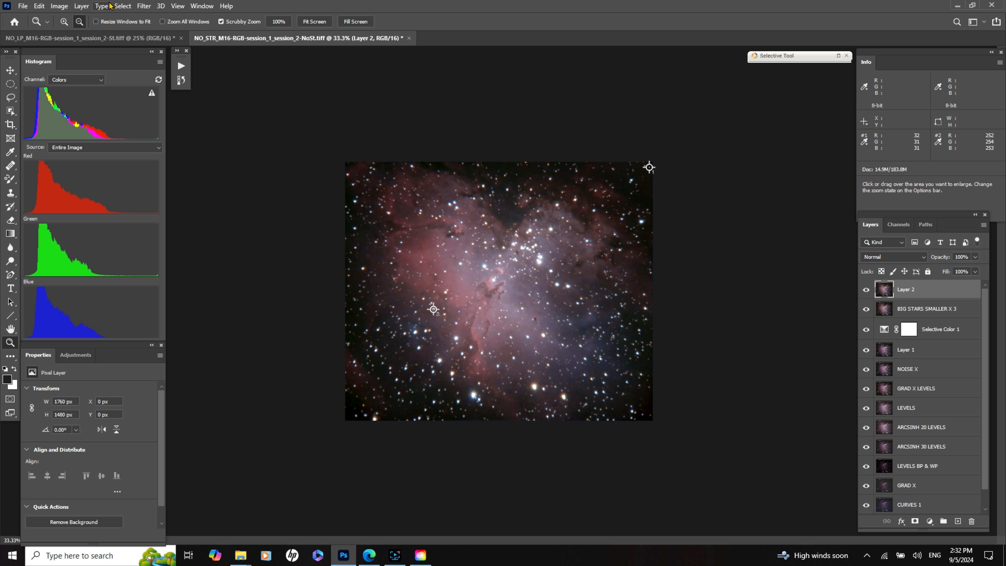
{"action": "left_click", "coordinate": [60, 6]}
{"action": "mouse_move", "coordinate": [78, 34]}
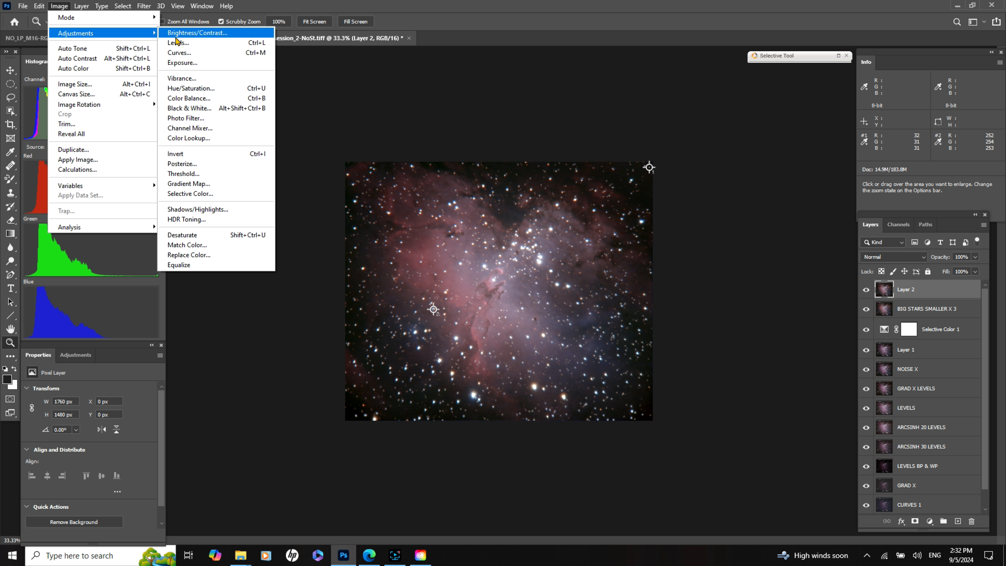
{"action": "left_click", "coordinate": [180, 79]}
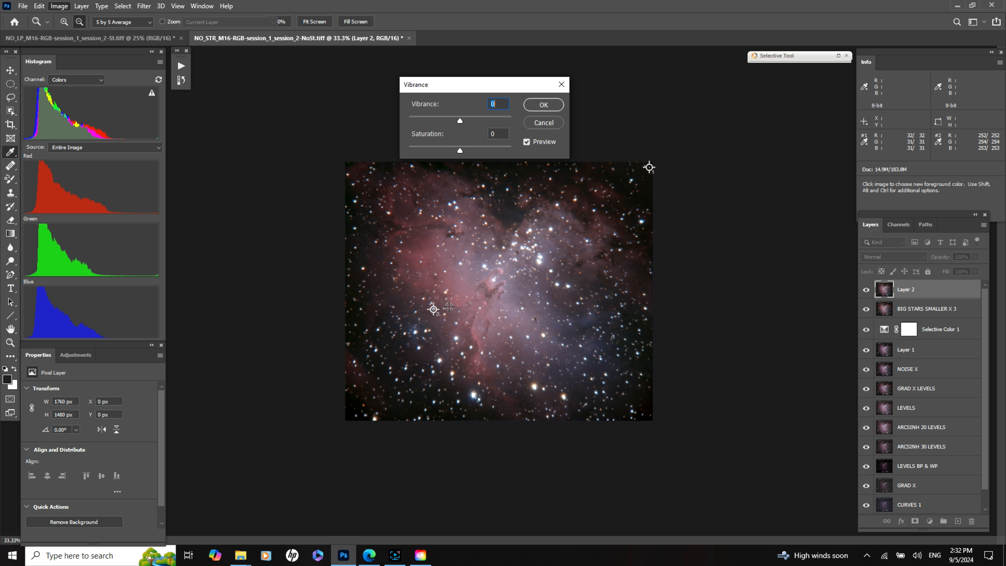
{"action": "left_click_drag", "start_coordinate": [459, 151], "coordinate": [485, 150]}
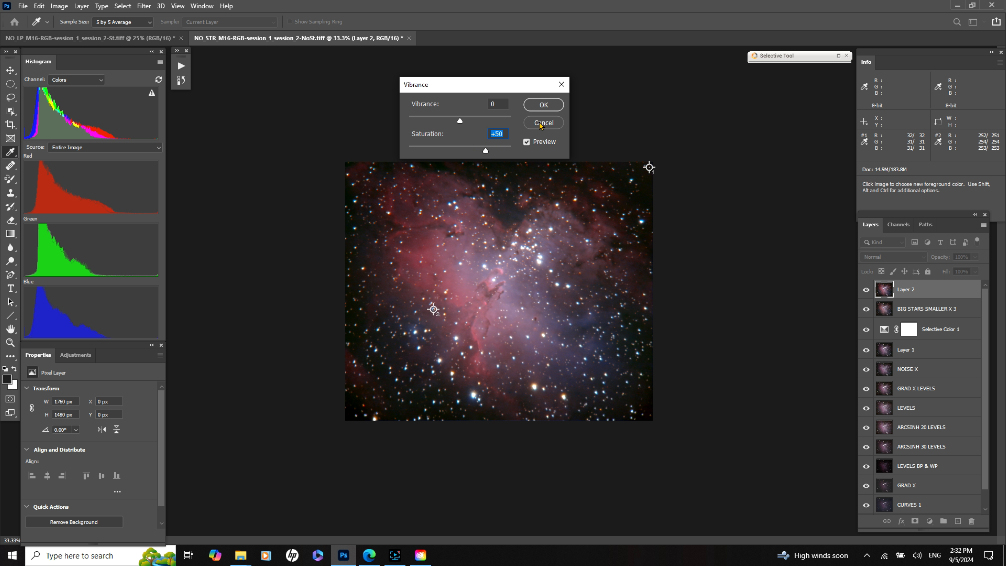
{"action": "left_click", "coordinate": [542, 107]}
{"action": "key", "text": "z"}
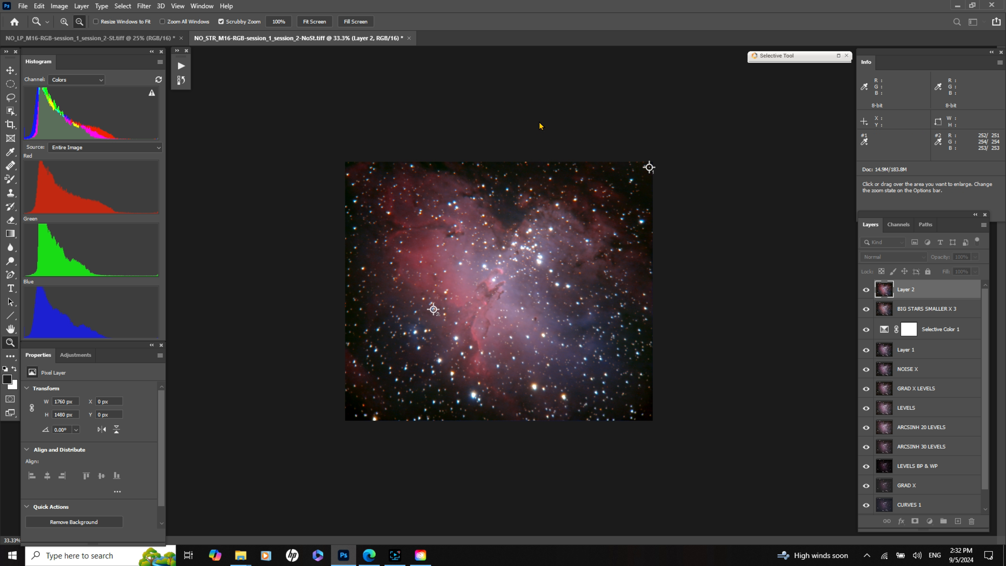
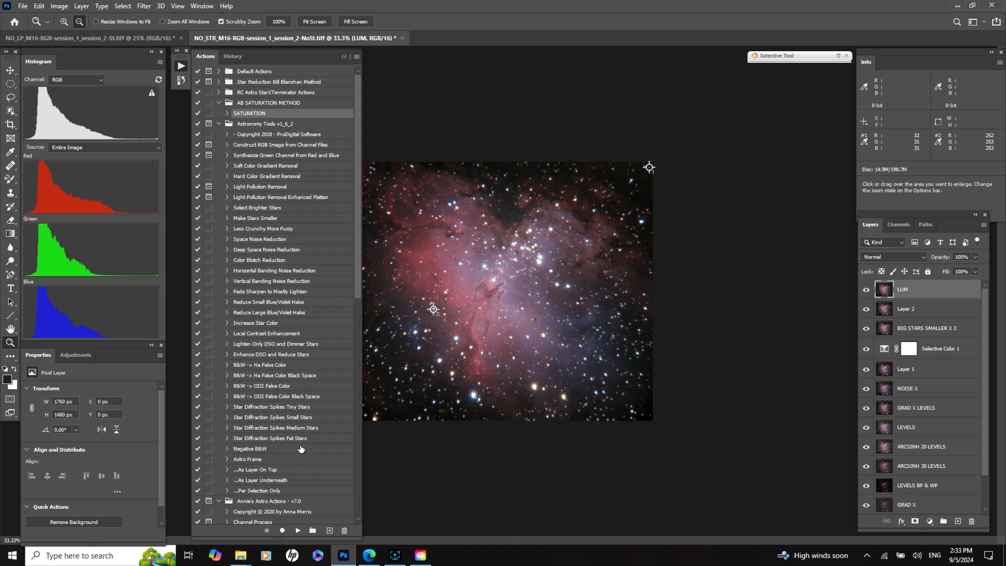
Collapse the list of recorded actions to uncover the full image.
{"action": "left_click", "coordinate": [344, 56]}
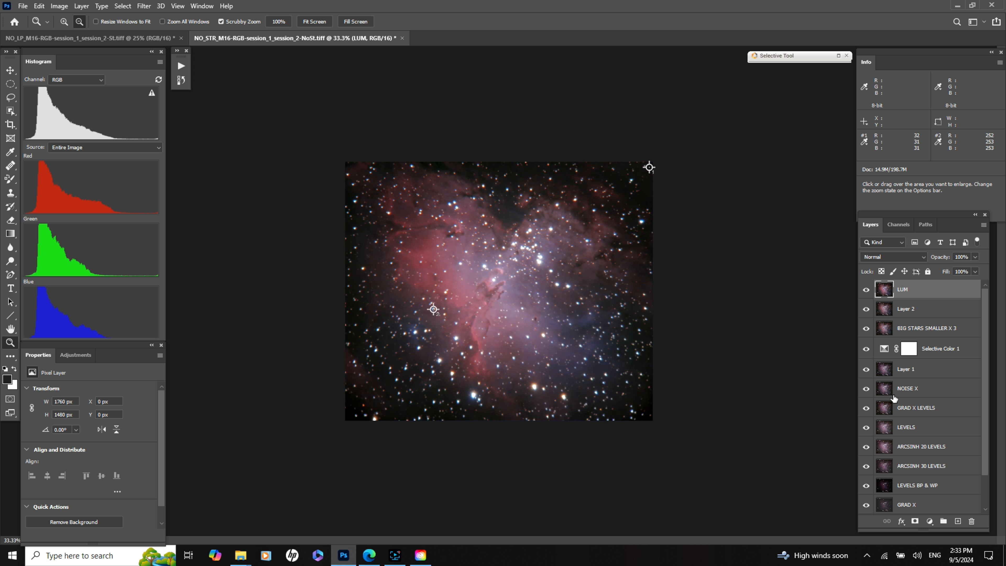
Compare the nebula at 50% zoom with the top LUM layer hidden and shown to judge the saturation boost.
{"action": "left_click", "coordinate": [64, 21]}
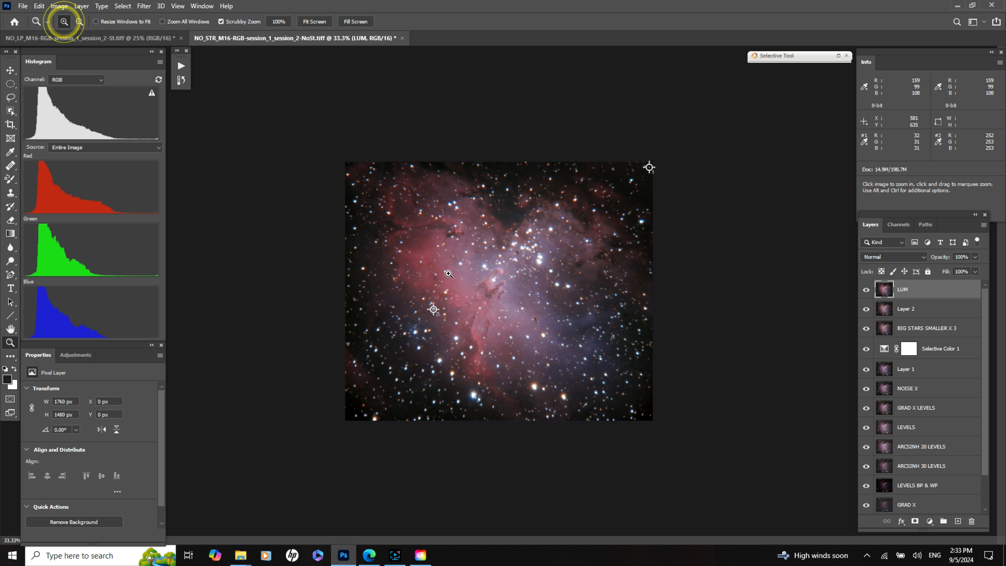
{"action": "left_click", "coordinate": [491, 310]}
{"action": "left_click", "coordinate": [867, 290]}
{"action": "left_click", "coordinate": [866, 291]}
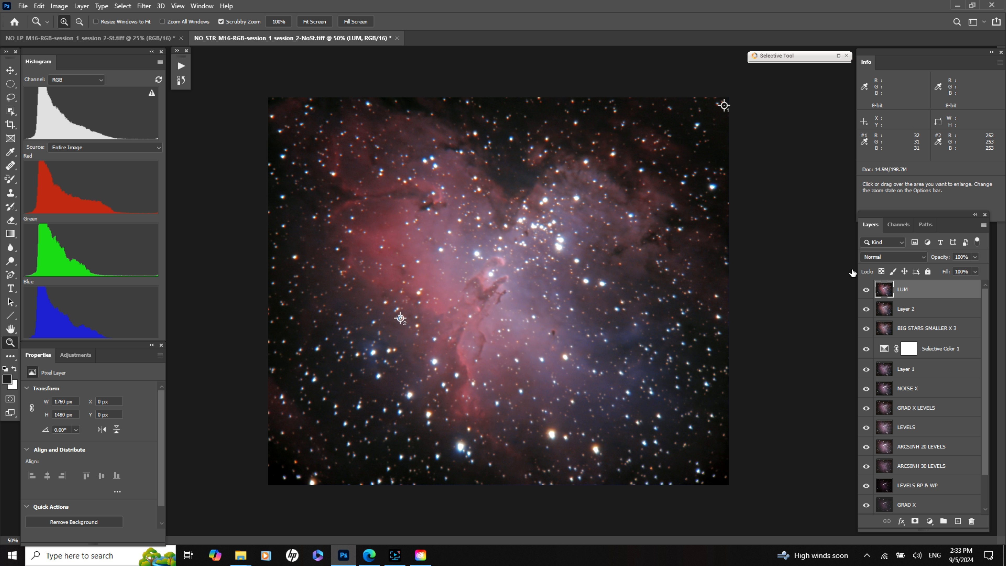
Run the SATURATION action from the AB SATURATION METHOD set again on the top LUM layer.
{"action": "left_click", "coordinate": [181, 65]}
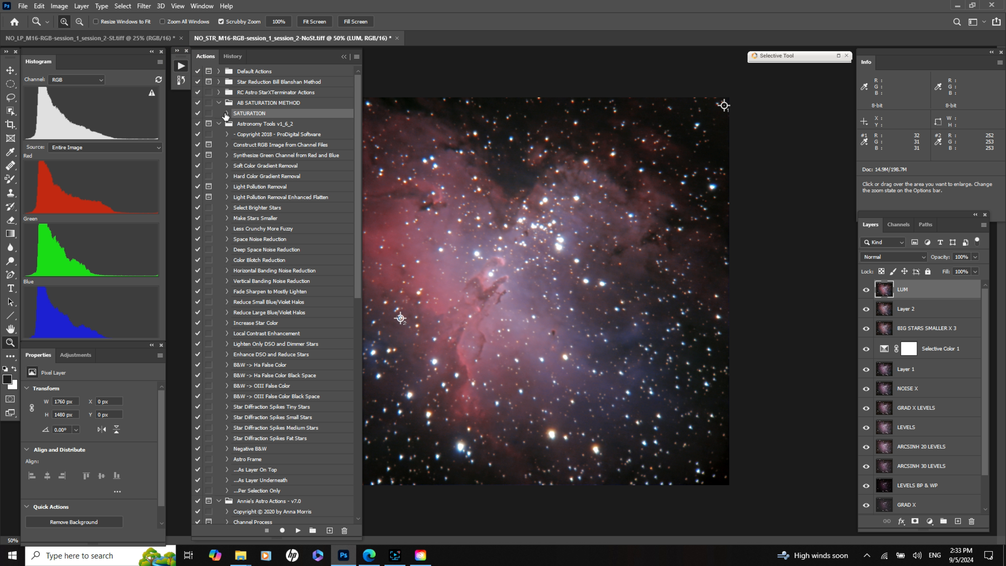
{"action": "left_click", "coordinate": [298, 530]}
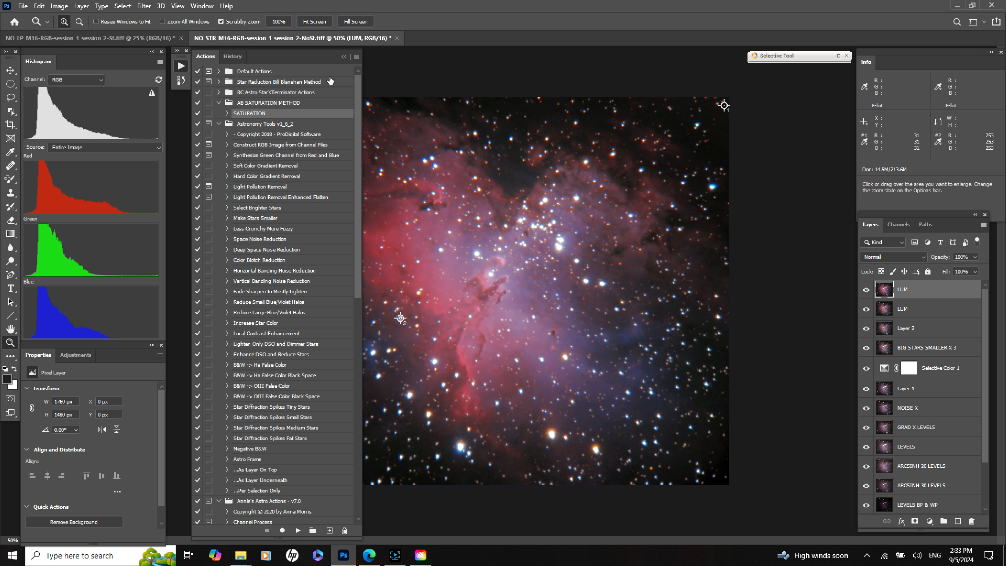
{"action": "left_click", "coordinate": [342, 56]}
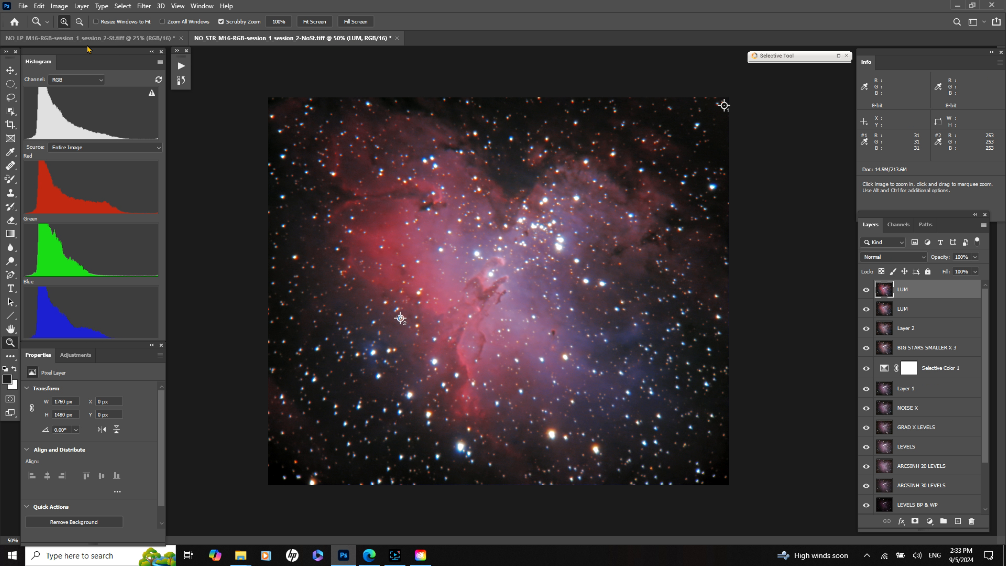
{"action": "left_click", "coordinate": [79, 22]}
{"action": "left_click", "coordinate": [465, 335]}
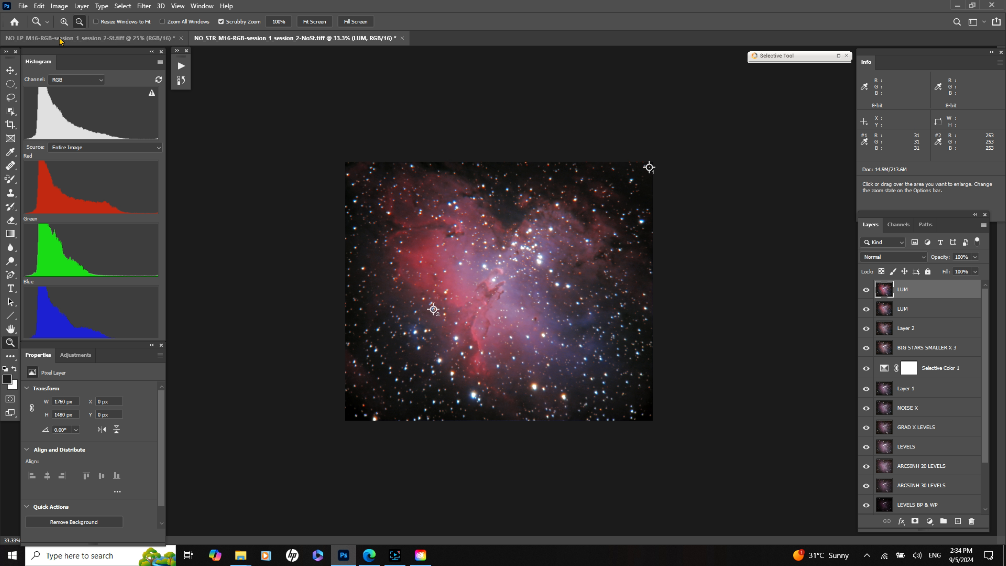
Reduce the opacity of the top LUM layer to 49% to soften the second saturation boost.
{"action": "left_click", "coordinate": [64, 22]}
{"action": "left_click", "coordinate": [474, 308]}
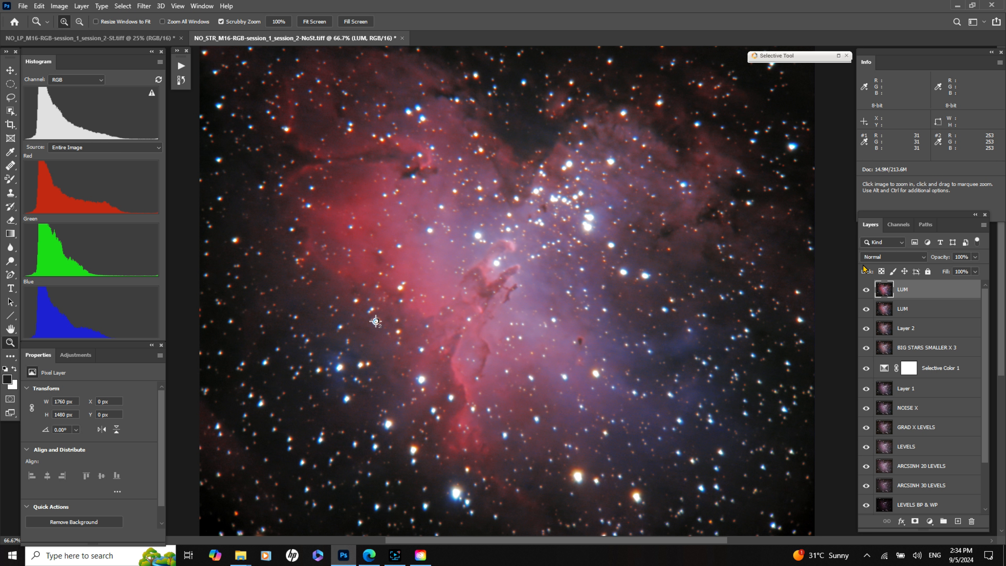
{"action": "left_click", "coordinate": [902, 291]}
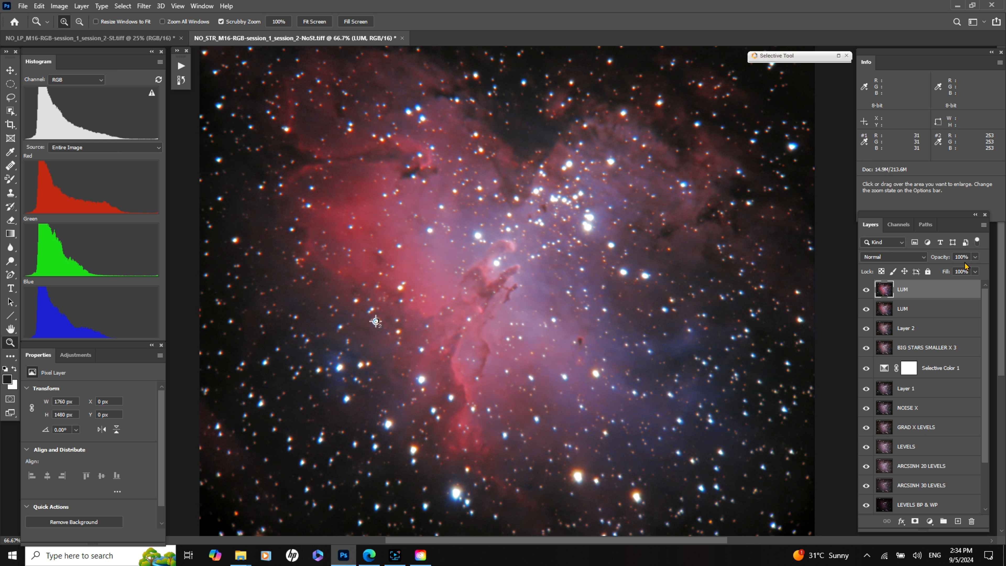
{"action": "left_click", "coordinate": [973, 258]}
{"action": "left_click_drag", "start_coordinate": [976, 270], "coordinate": [951, 272]}
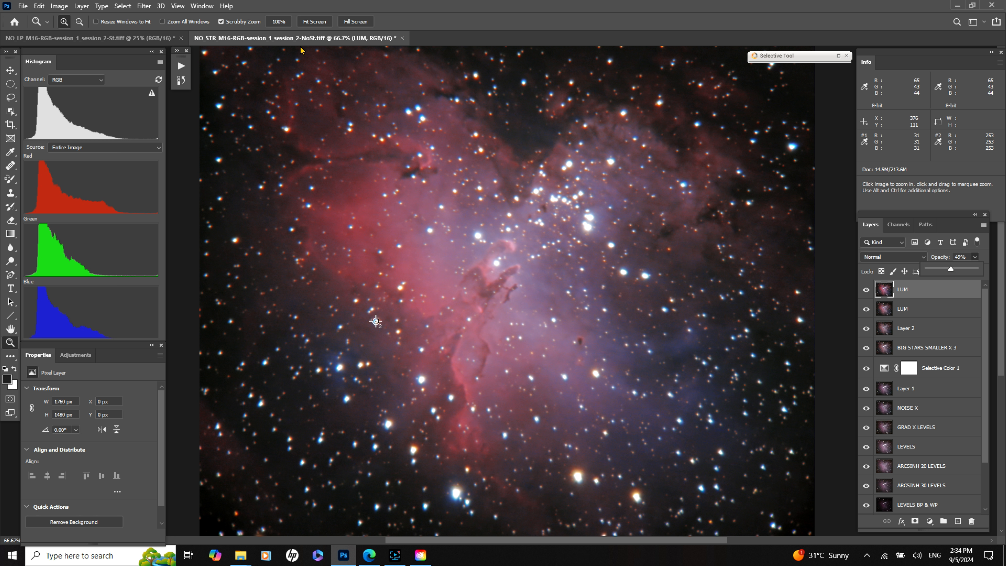
Compare the whole nebula at 33.3% with the top LUM layer repeatedly hidden and shown.
{"action": "left_click", "coordinate": [308, 22]}
{"action": "left_click", "coordinate": [78, 21]}
{"action": "left_click", "coordinate": [433, 309]}
{"action": "left_click", "coordinate": [434, 310]}
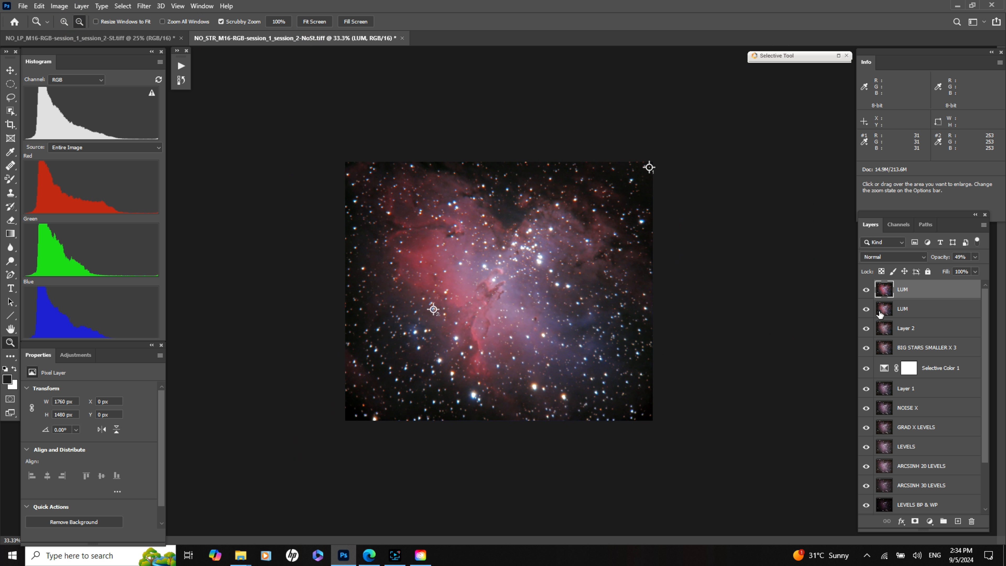
{"action": "left_click", "coordinate": [868, 289]}
{"action": "left_click", "coordinate": [867, 290]}
{"action": "left_click", "coordinate": [867, 289]}
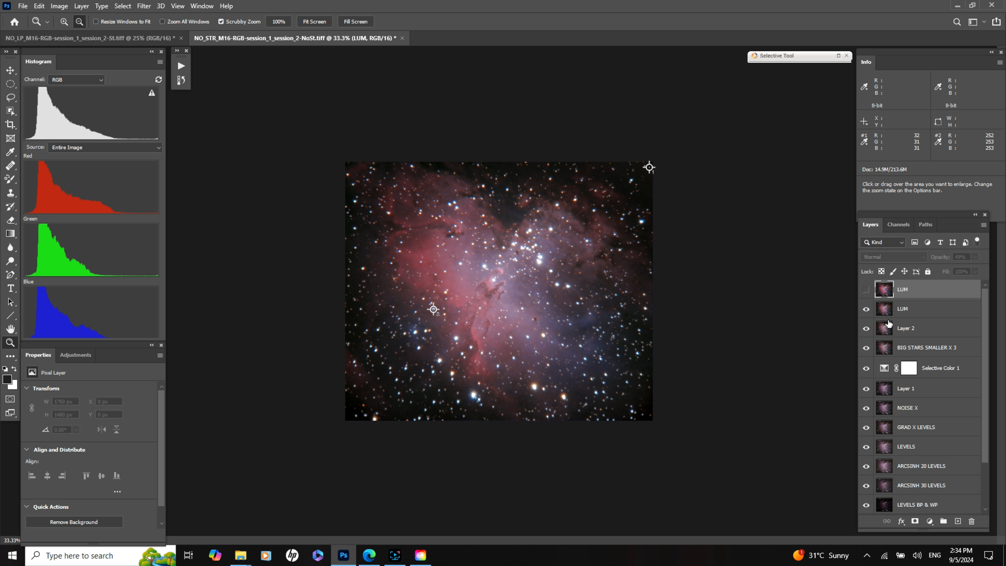
{"action": "left_click", "coordinate": [867, 290]}
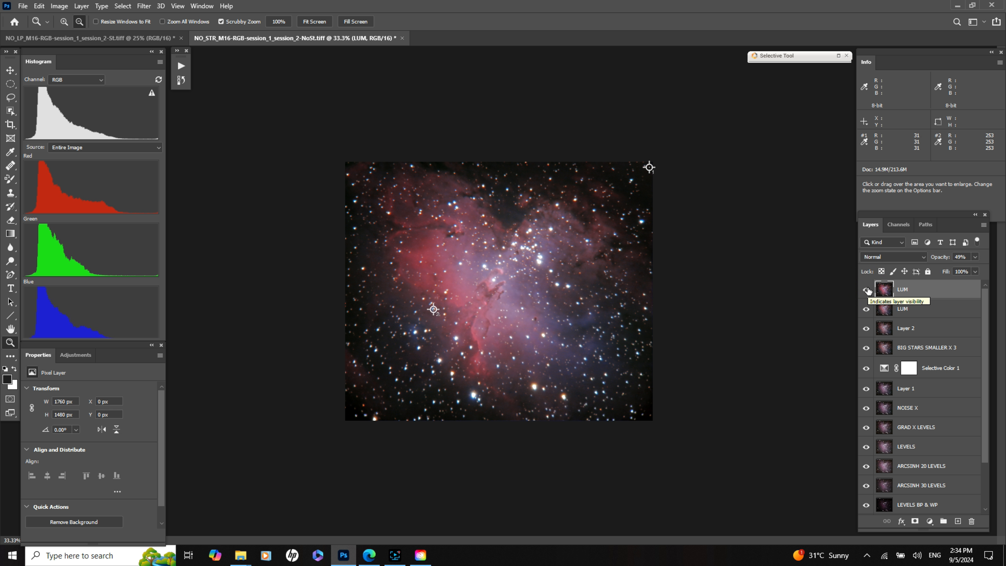
{"action": "left_click", "coordinate": [868, 290]}
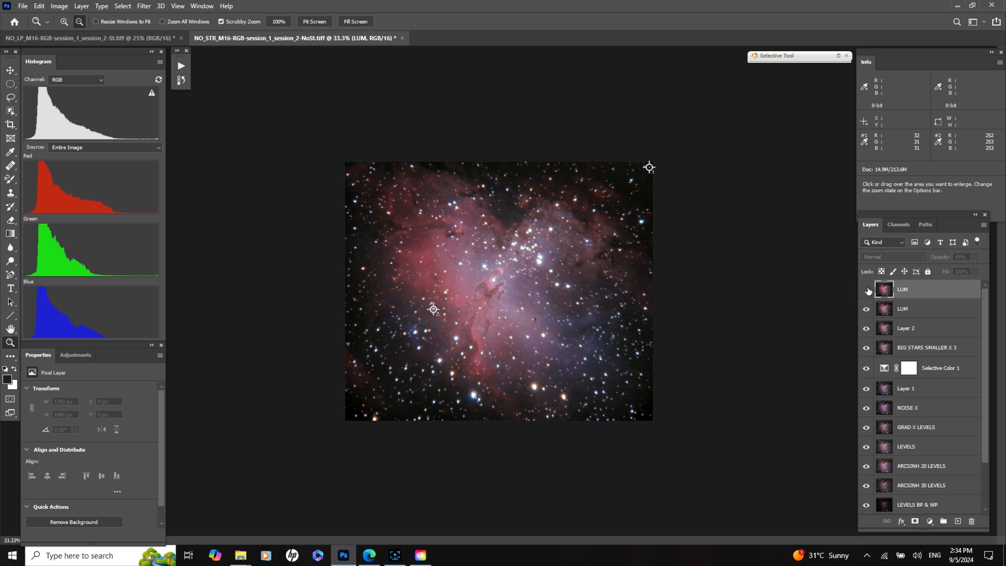
{"action": "left_click", "coordinate": [868, 290]}
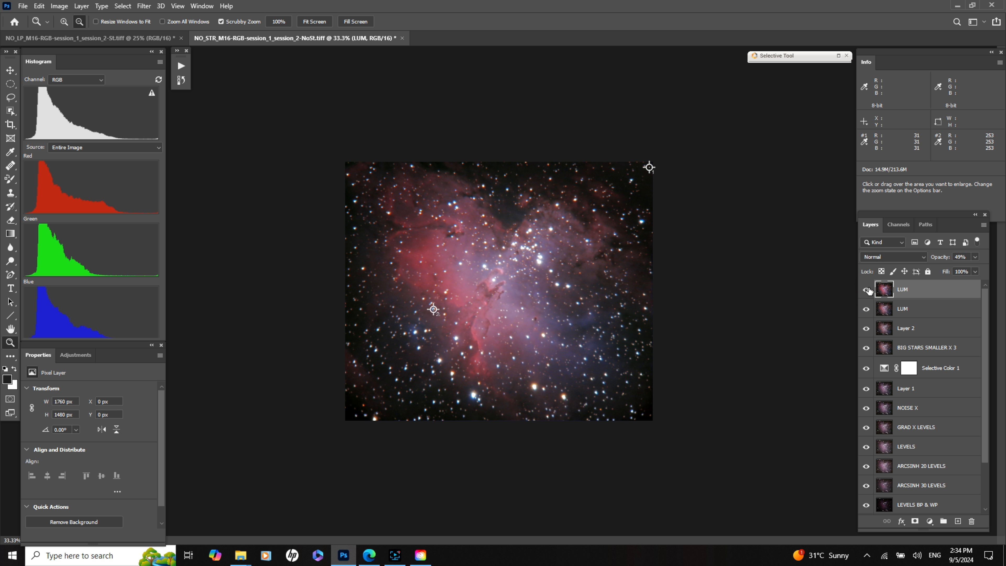
Fine-tune the top LUM layer's opacity and stamp all visible layers into a new top layer.
{"action": "left_click", "coordinate": [974, 258]}
{"action": "left_click_drag", "start_coordinate": [957, 268], "coordinate": [957, 269]}
{"action": "left_click", "coordinate": [919, 292]}
{"action": "key", "text": "ctrl+alt+shift+e"}
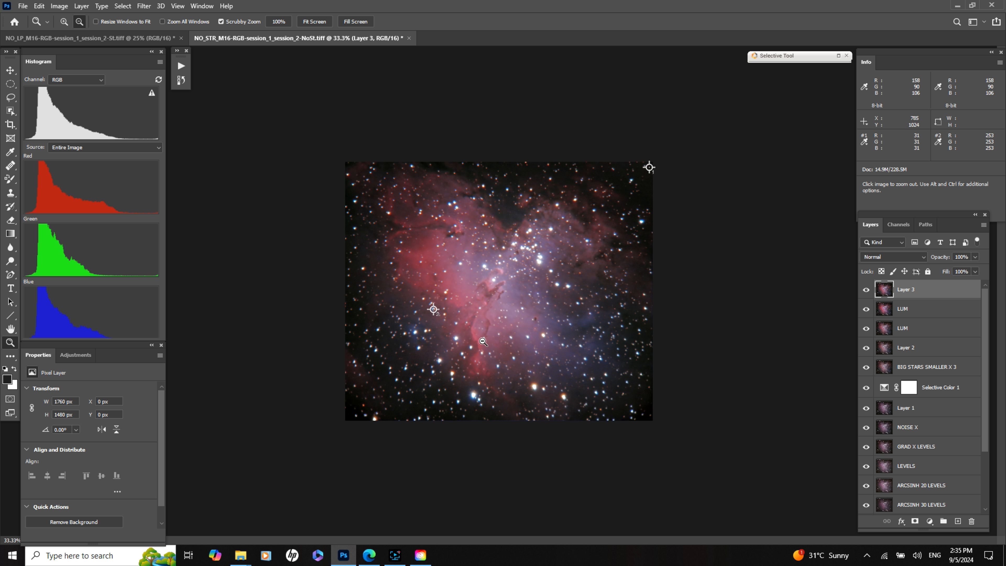
Add a Selective Color adjustment layer above Layer 3 and set cyan to -94% for the Reds.
{"action": "left_click", "coordinate": [314, 22]}
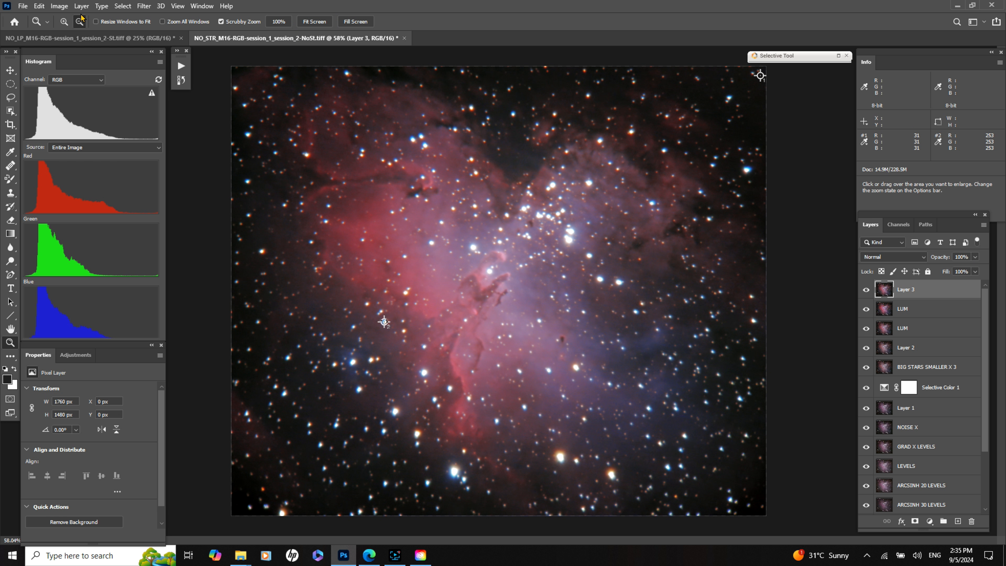
{"action": "left_click", "coordinate": [81, 6]}
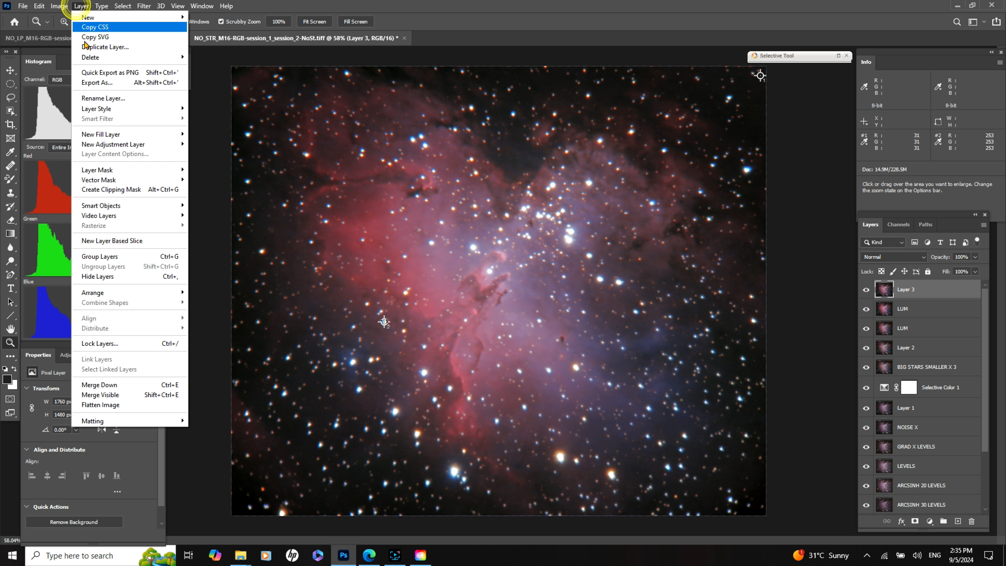
{"action": "mouse_move", "coordinate": [117, 148]}
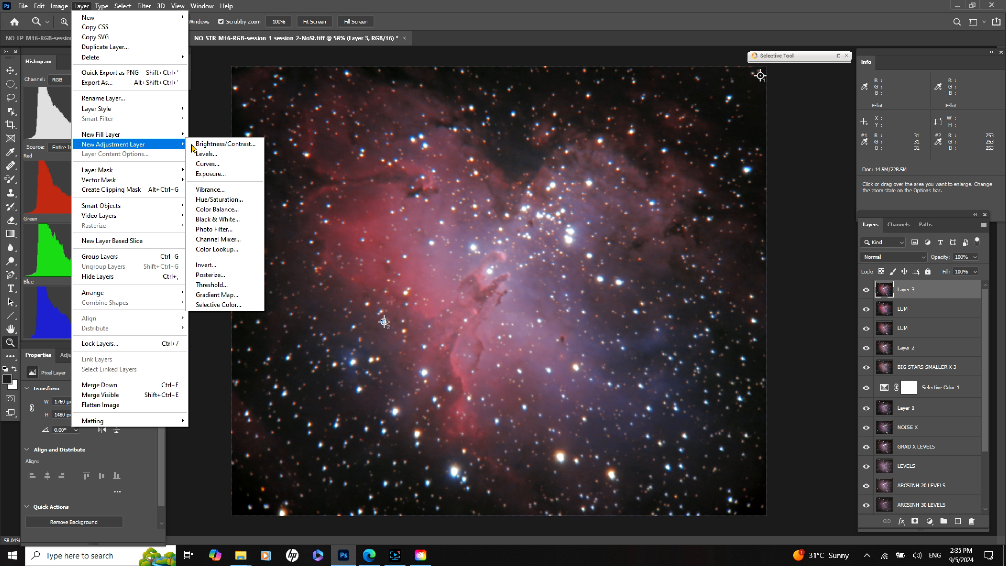
{"action": "left_click", "coordinate": [216, 304]}
{"action": "left_click", "coordinate": [407, 82]}
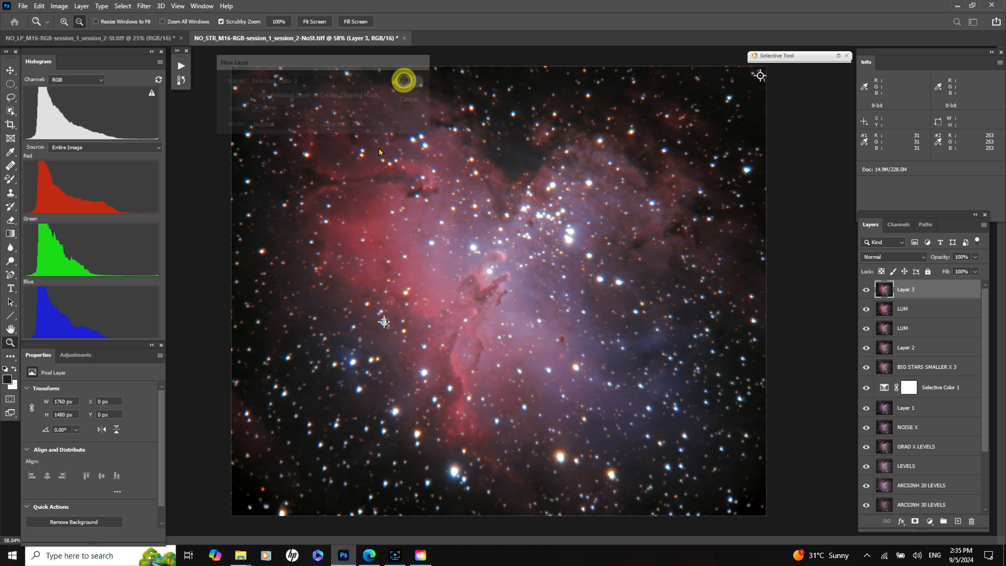
{"action": "left_click", "coordinate": [147, 401]}
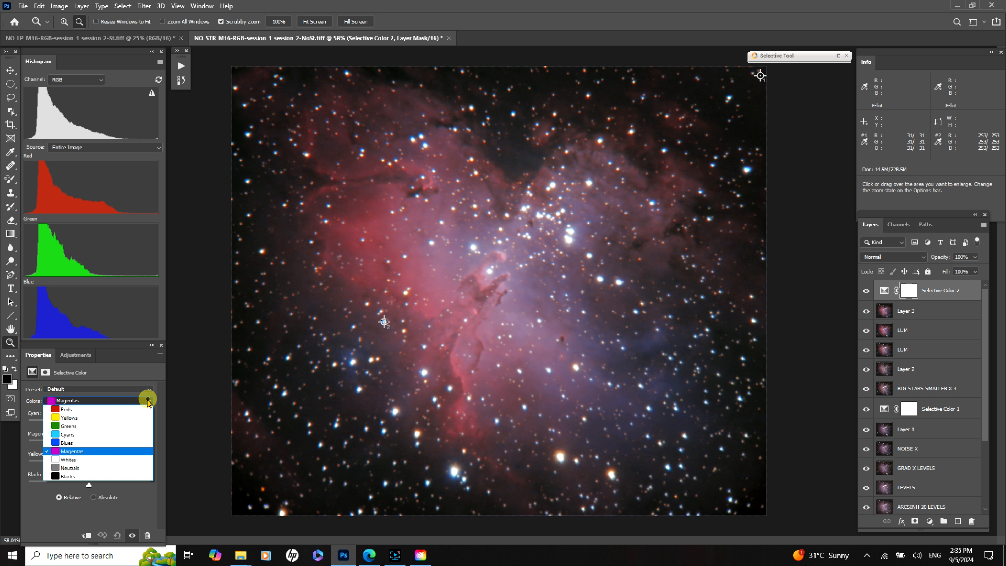
{"action": "left_click", "coordinate": [63, 404]}
{"action": "left_click_drag", "start_coordinate": [89, 425], "coordinate": [32, 423]}
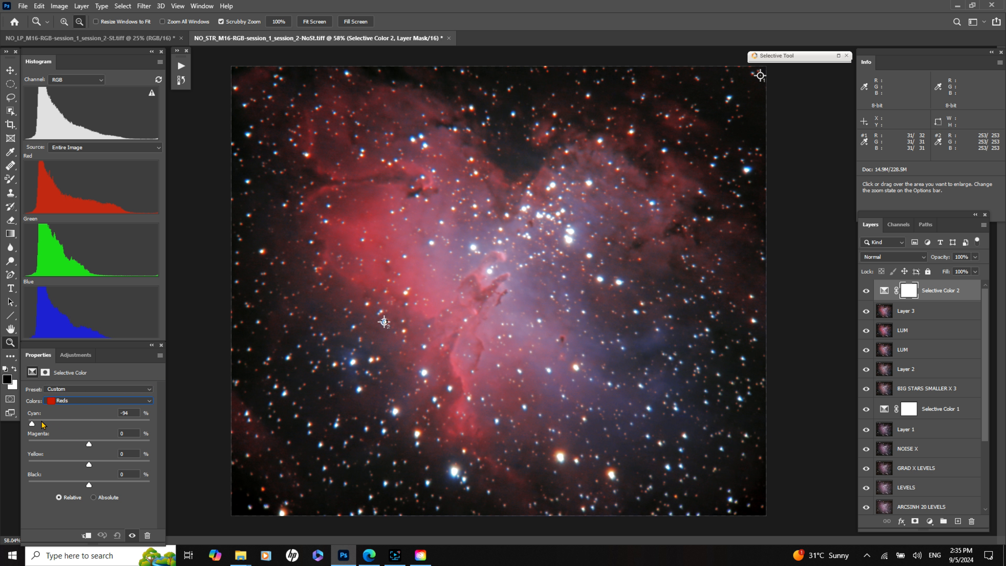
Test different cyan and yellow amounts for the Reds, and delete the Selective Color 2 adjustment layer.
{"action": "left_click_drag", "start_coordinate": [105, 423], "coordinate": [38, 424]}
{"action": "mouse_move", "coordinate": [88, 464]}
{"action": "left_mouse_down"}
{"action": "mouse_move", "coordinate": [170, 465]}
{"action": "mouse_move", "coordinate": [67, 464]}
{"action": "mouse_move", "coordinate": [143, 467]}
{"action": "mouse_move", "coordinate": [91, 467]}
{"action": "mouse_move", "coordinate": [105, 469]}
{"action": "left_mouse_up"}
{"action": "left_click_drag", "start_coordinate": [129, 468], "coordinate": [161, 468]}
{"action": "left_click_drag", "start_coordinate": [97, 467], "coordinate": [92, 468]}
{"action": "left_click_drag", "start_coordinate": [39, 424], "coordinate": [85, 427]}
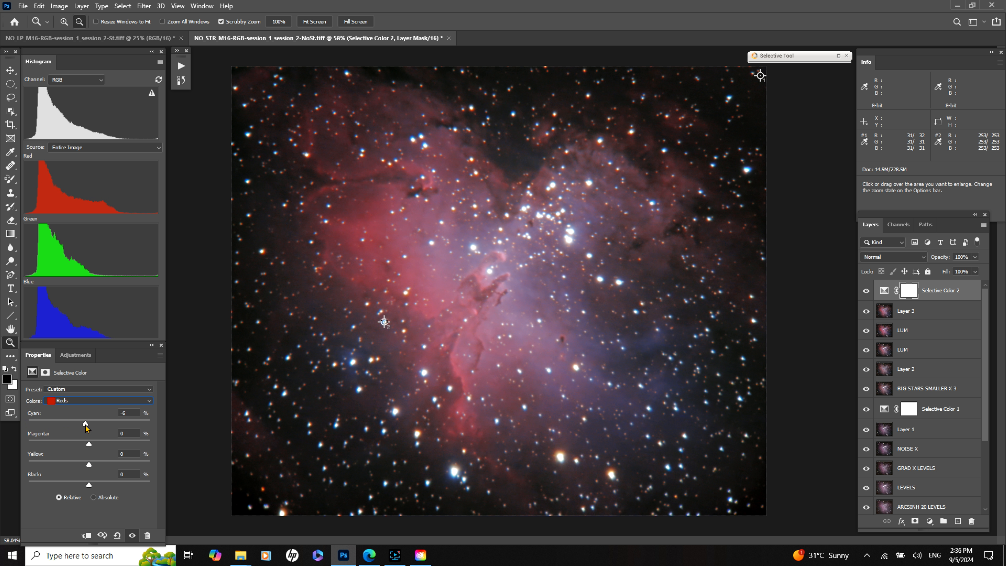
{"action": "left_click_drag", "start_coordinate": [1, 432], "coordinate": [54, 431]}
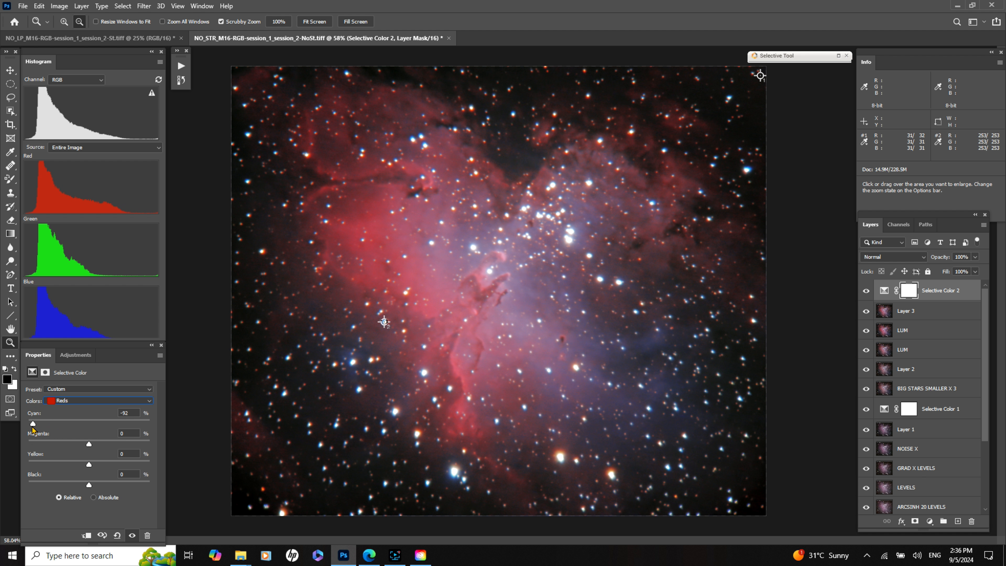
{"action": "left_click_drag", "start_coordinate": [40, 426], "coordinate": [93, 425]}
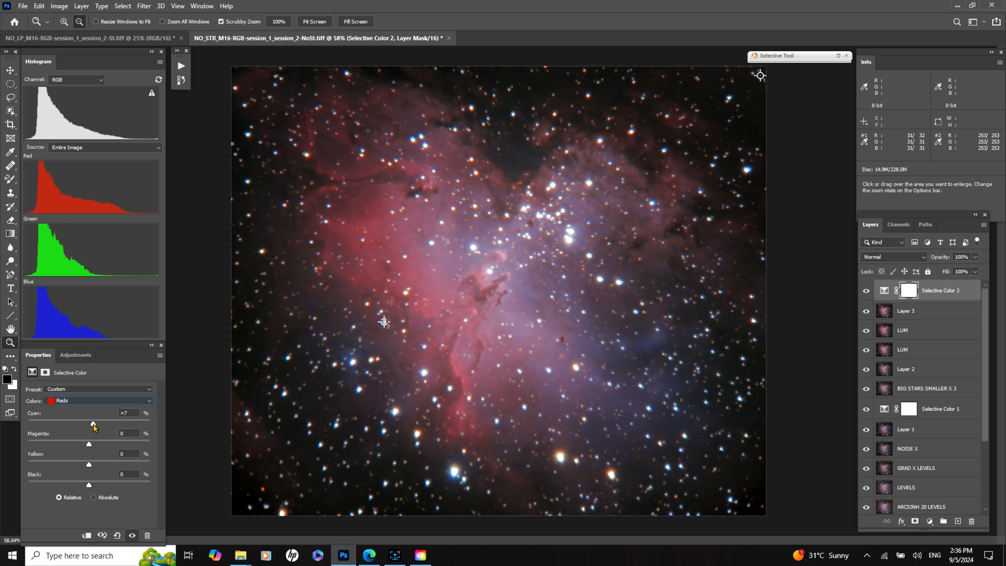
{"action": "left_click_drag", "start_coordinate": [931, 291], "coordinate": [971, 521]}
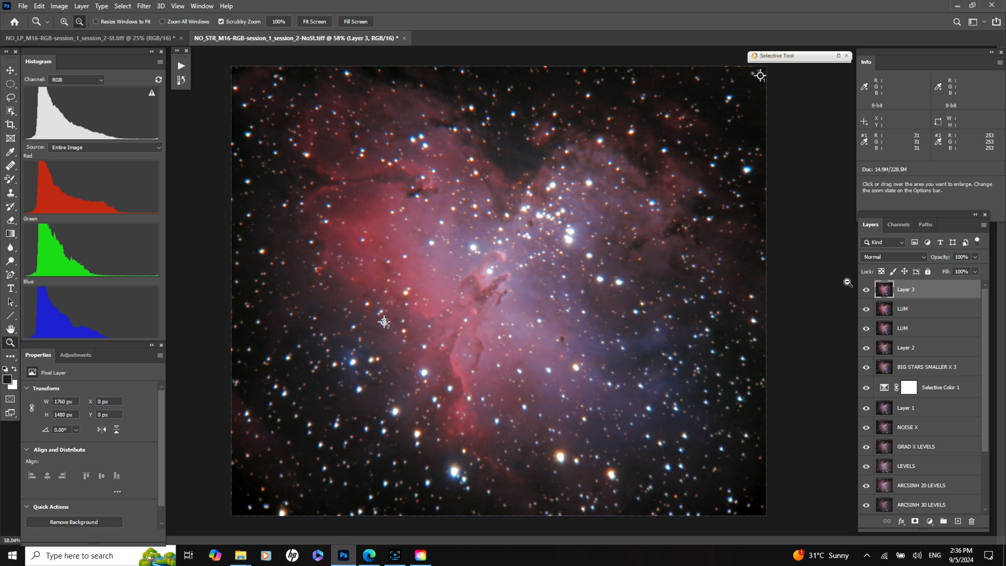
Switch the main histogram to the Colors channel and show the whole nebula at 33.3%.
{"action": "left_click", "coordinate": [315, 22]}
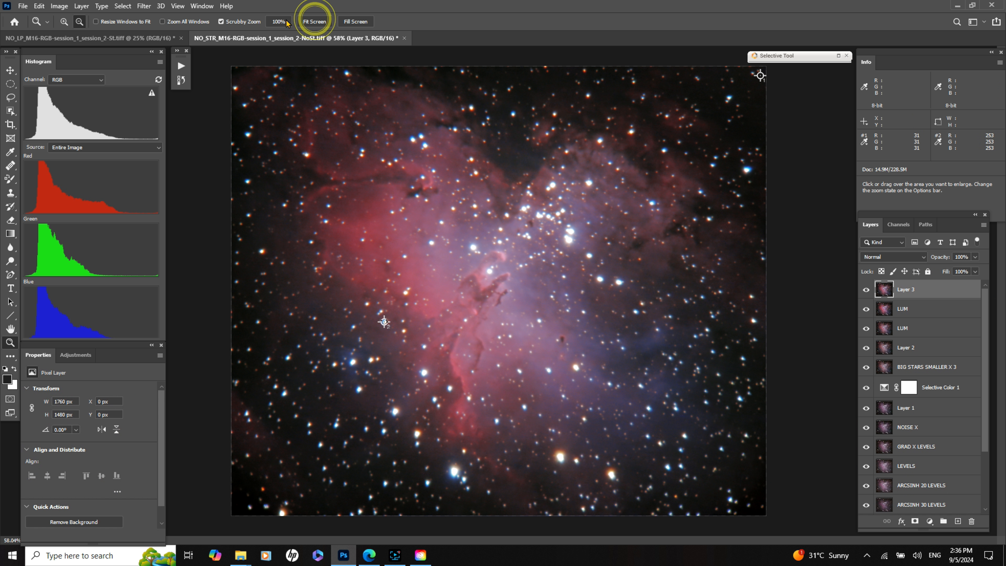
{"action": "left_click", "coordinate": [101, 79]}
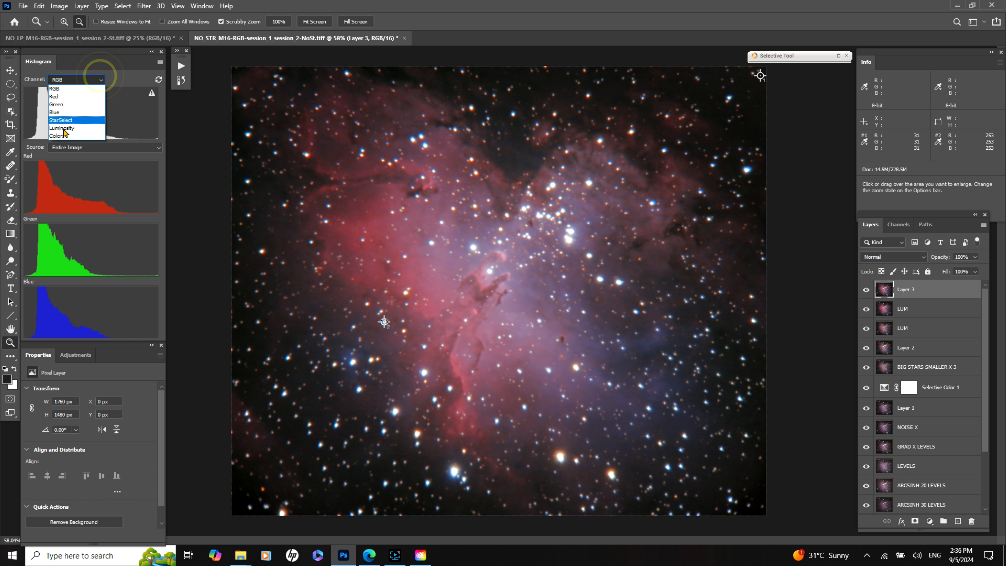
{"action": "left_click", "coordinate": [54, 135]}
{"action": "left_click", "coordinate": [78, 22]}
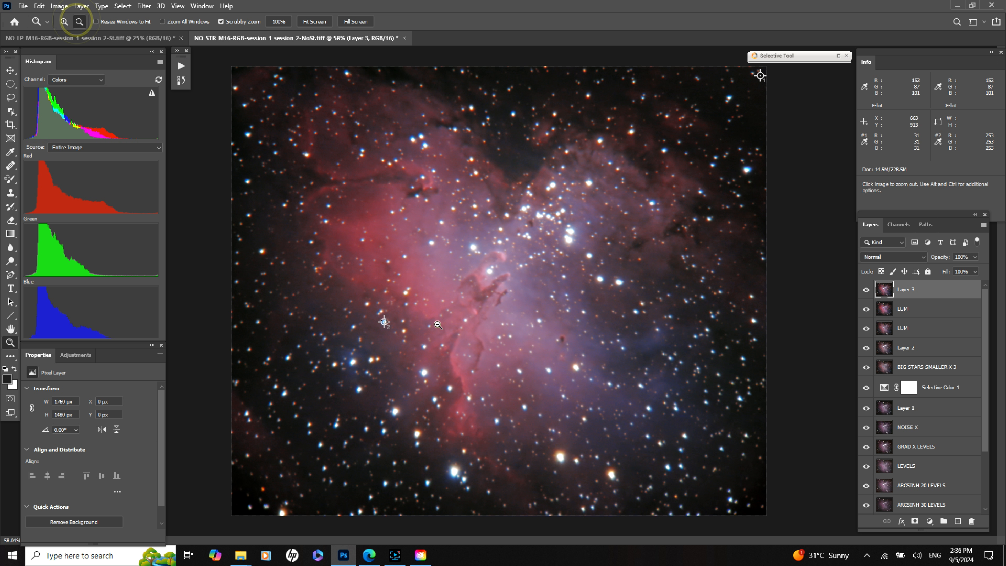
{"action": "left_click", "coordinate": [437, 322]}
{"action": "left_click", "coordinate": [436, 321]}
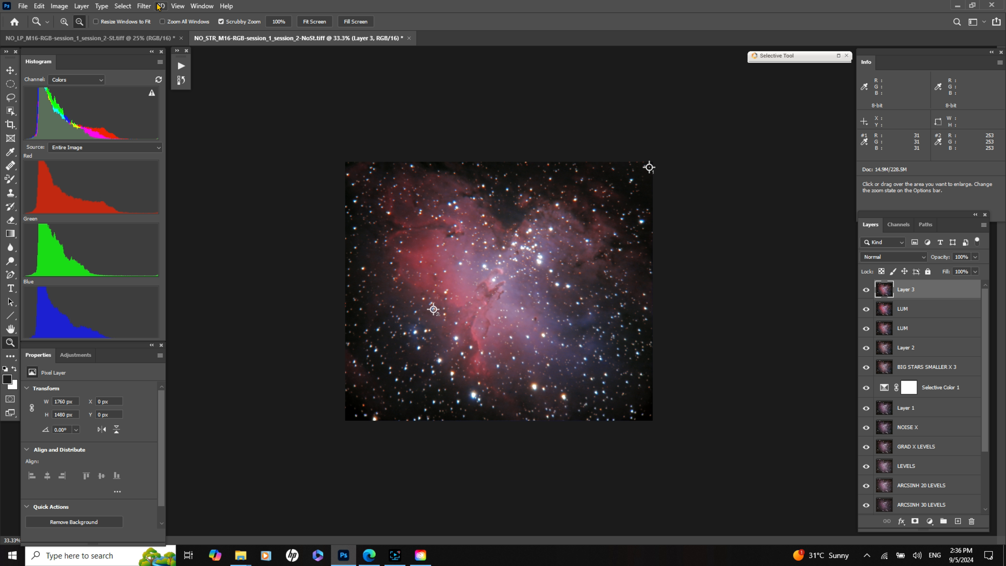
Open the Camera Raw Filter for Layer 3 and expand its Color settings.
{"action": "left_click", "coordinate": [143, 5]}
{"action": "left_click", "coordinate": [150, 68]}
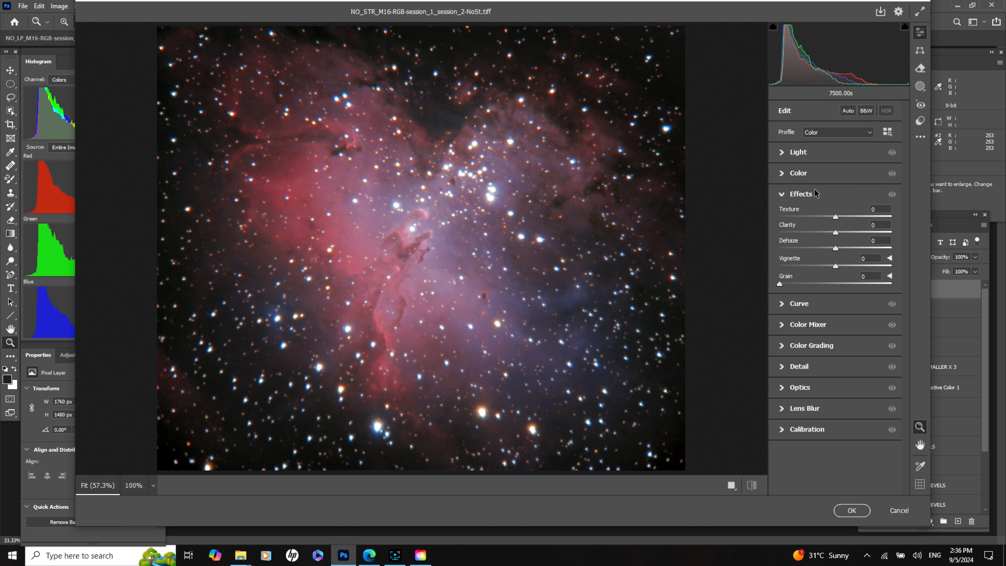
{"action": "left_click", "coordinate": [782, 174]}
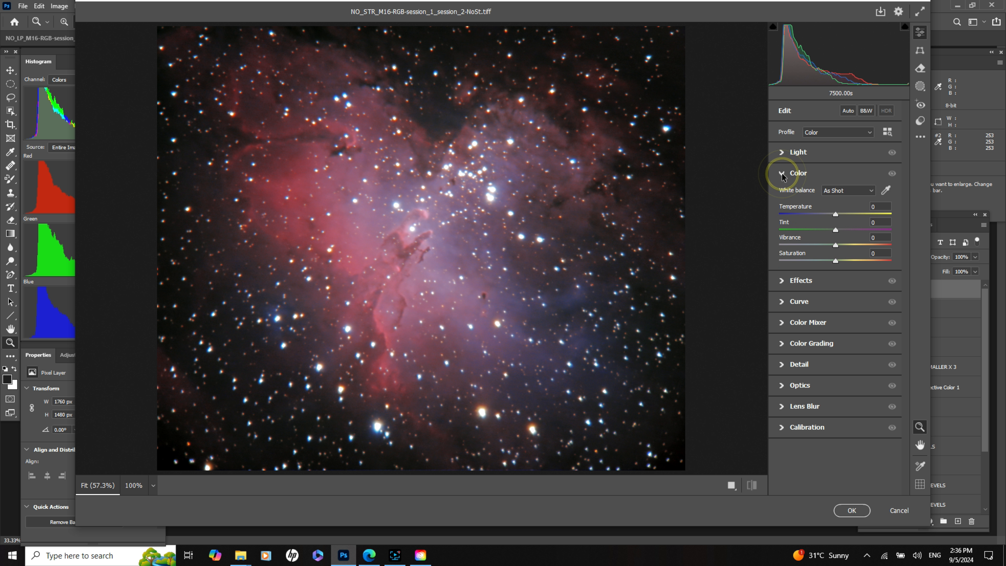
Try the Auto white balance on the image and set it back to As Shot.
{"action": "left_click", "coordinate": [868, 194]}
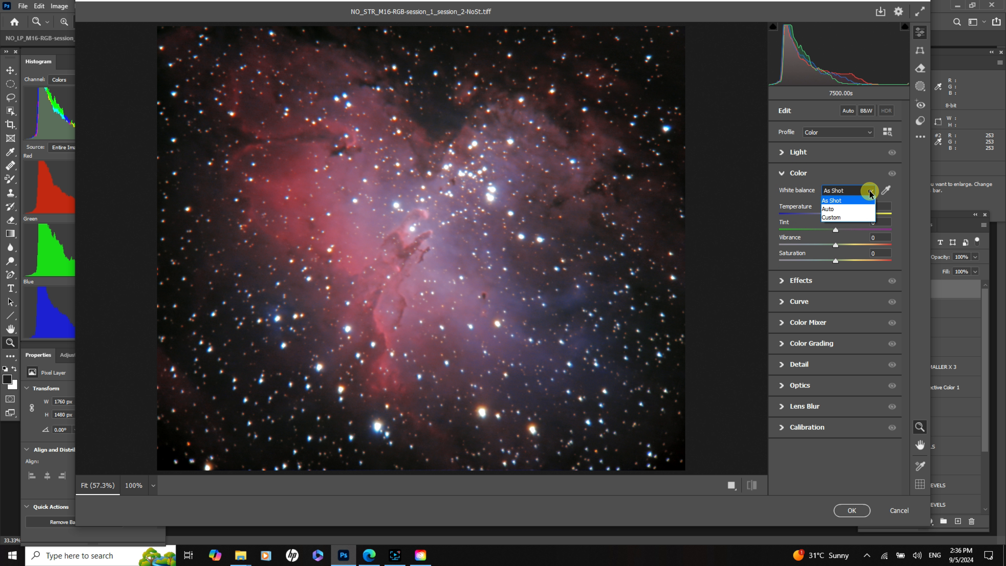
{"action": "left_click", "coordinate": [827, 210]}
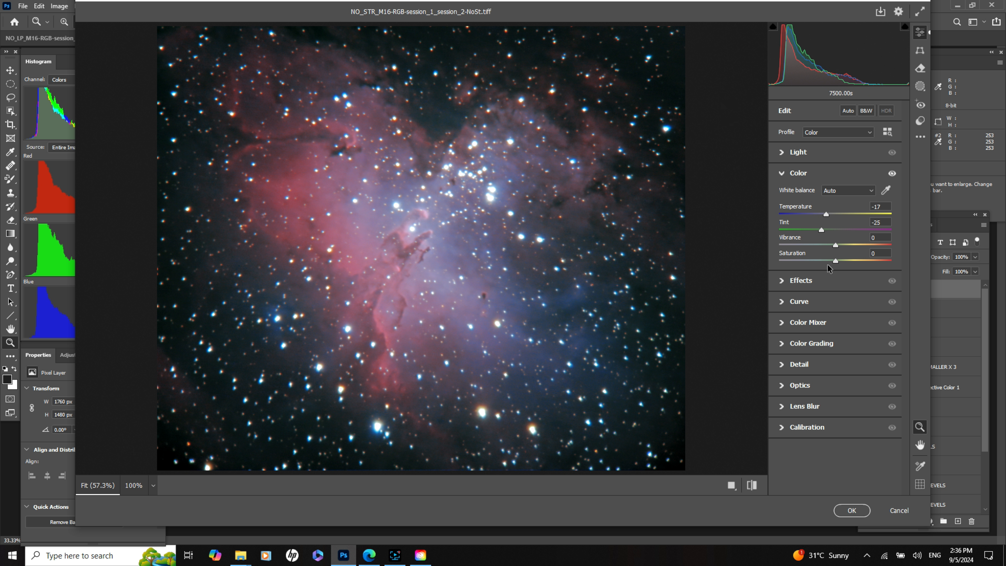
{"action": "left_click", "coordinate": [871, 191]}
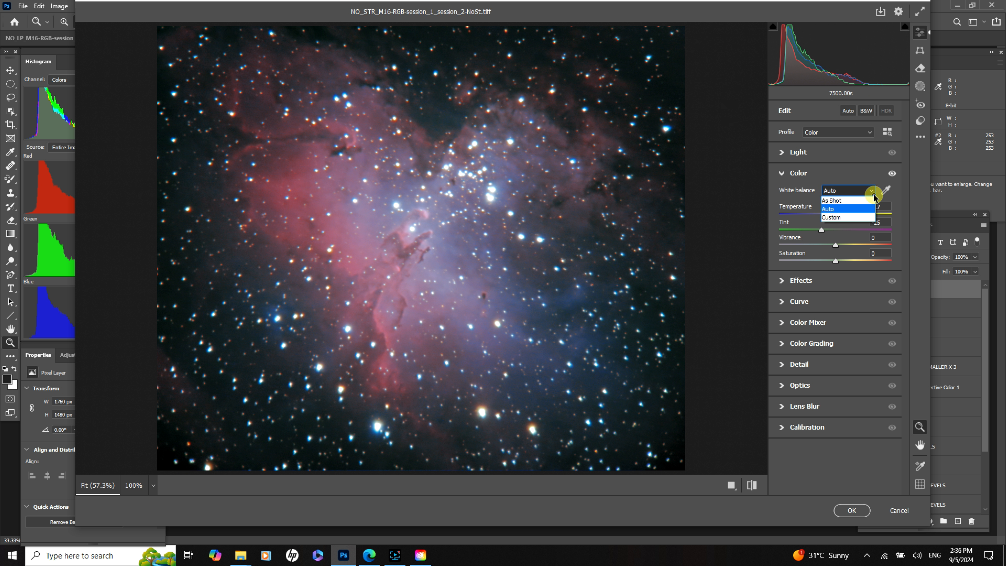
{"action": "left_click", "coordinate": [844, 200]}
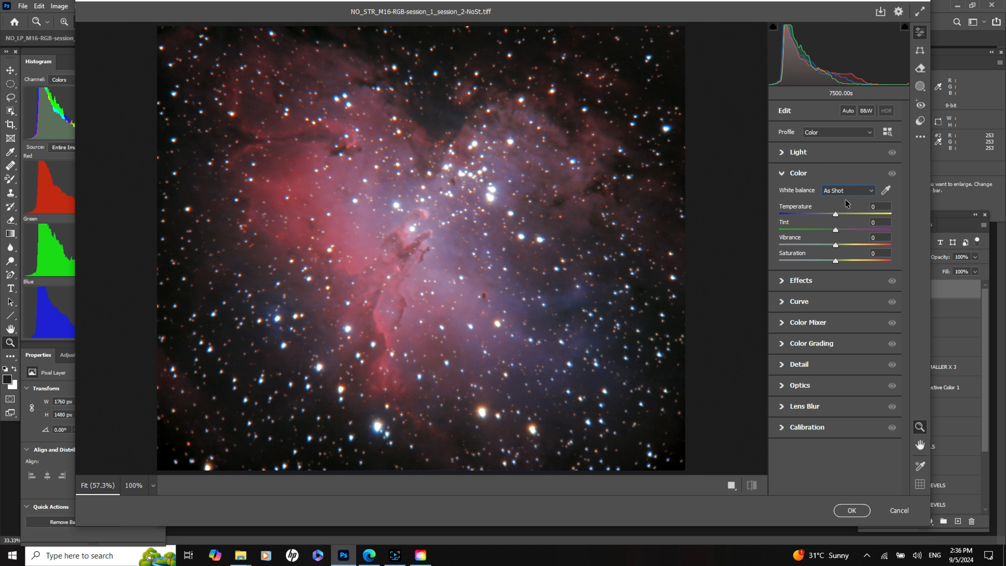
Set Clarity to +20 in the Effects settings, and test different Texture amounts before returning Texture to 0.
{"action": "left_click", "coordinate": [871, 191]}
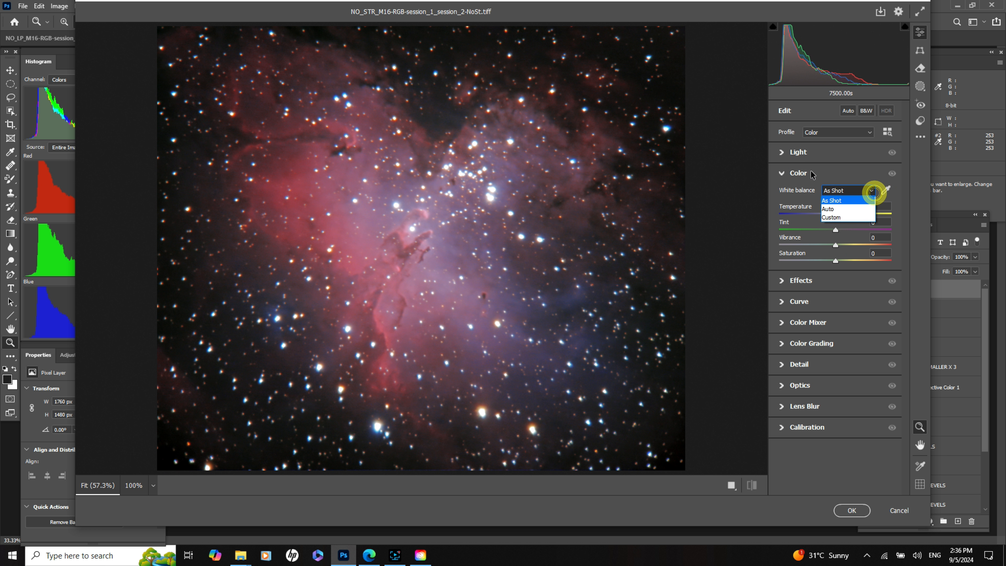
{"action": "left_click", "coordinate": [783, 175]}
{"action": "left_click", "coordinate": [782, 174]}
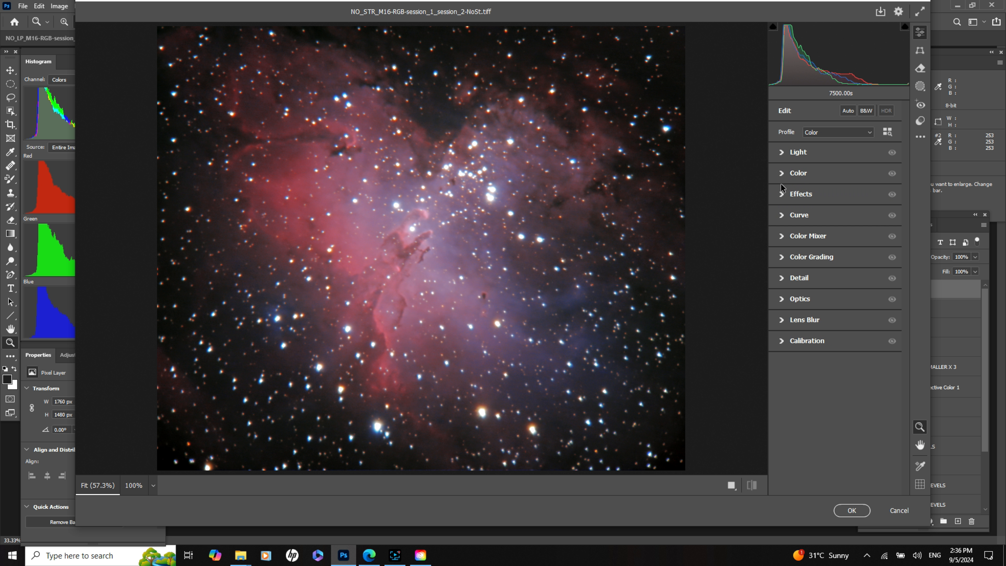
{"action": "left_click", "coordinate": [782, 194]}
{"action": "left_click_drag", "start_coordinate": [835, 232], "coordinate": [841, 235]}
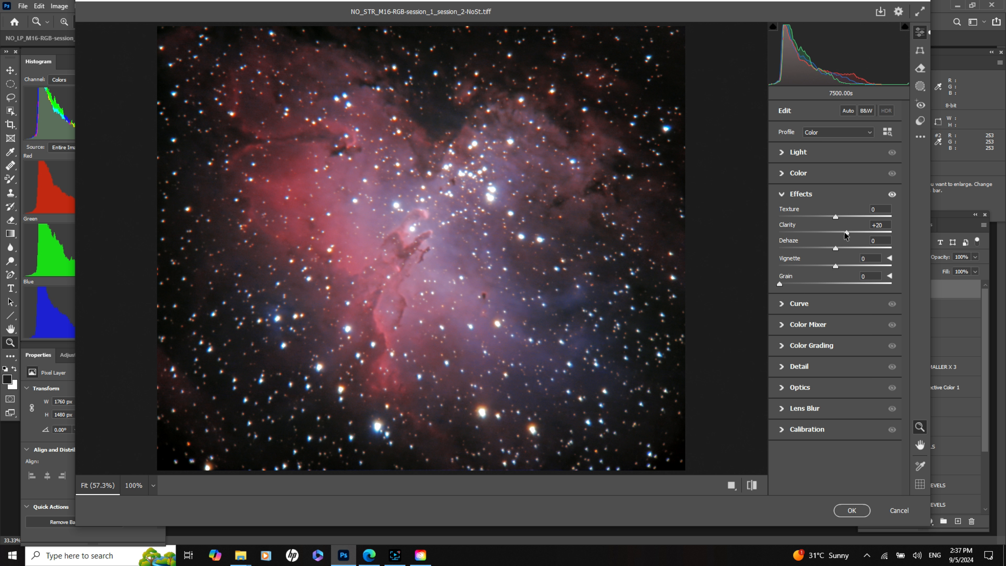
{"action": "mouse_move", "coordinate": [846, 233]}
{"action": "left_mouse_down"}
{"action": "mouse_move", "coordinate": [898, 235]}
{"action": "mouse_move", "coordinate": [816, 237]}
{"action": "mouse_move", "coordinate": [912, 241]}
{"action": "mouse_move", "coordinate": [845, 243]}
{"action": "left_mouse_up"}
{"action": "left_click_drag", "start_coordinate": [835, 216], "coordinate": [823, 220]}
{"action": "mouse_move", "coordinate": [825, 220]}
{"action": "left_mouse_down"}
{"action": "mouse_move", "coordinate": [859, 220]}
{"action": "mouse_move", "coordinate": [840, 220]}
{"action": "left_mouse_up"}
{"action": "left_click_drag", "start_coordinate": [837, 220], "coordinate": [835, 220]}
Try a higher luminance for the reds in the Color Mixer, and apply the Camera Raw adjustments to Layer 3.
{"action": "left_click", "coordinate": [776, 366]}
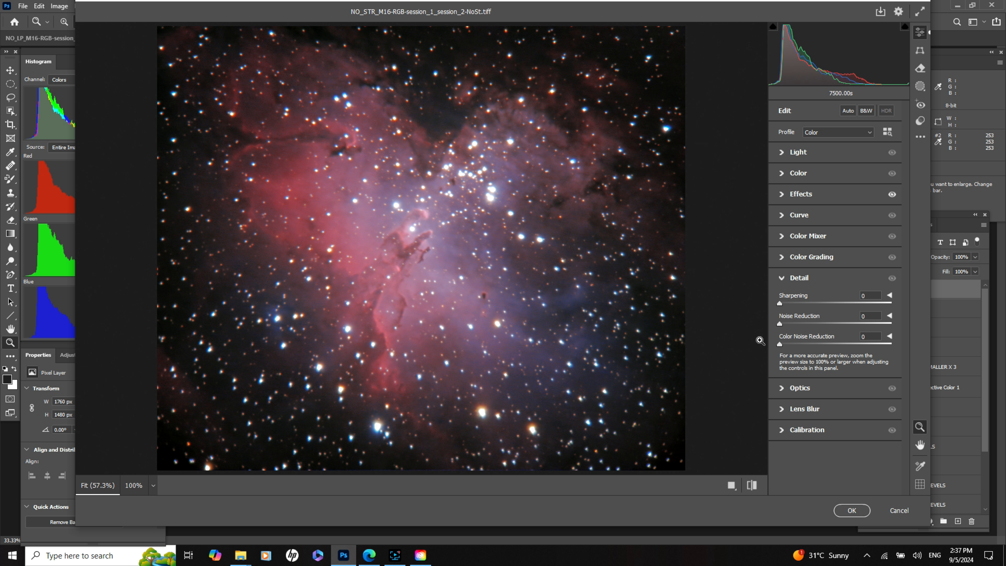
{"action": "left_click", "coordinate": [784, 281]}
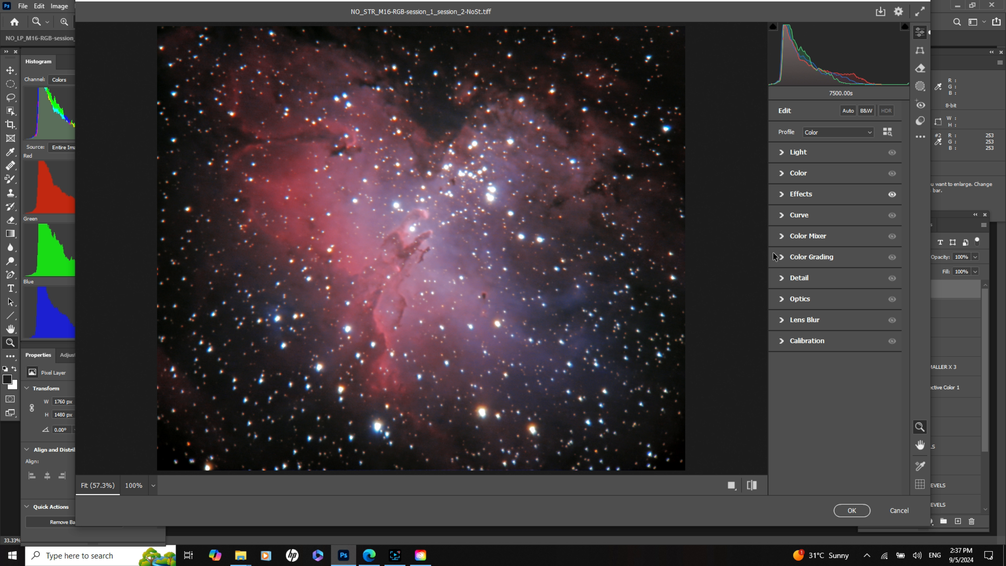
{"action": "left_click", "coordinate": [788, 236]}
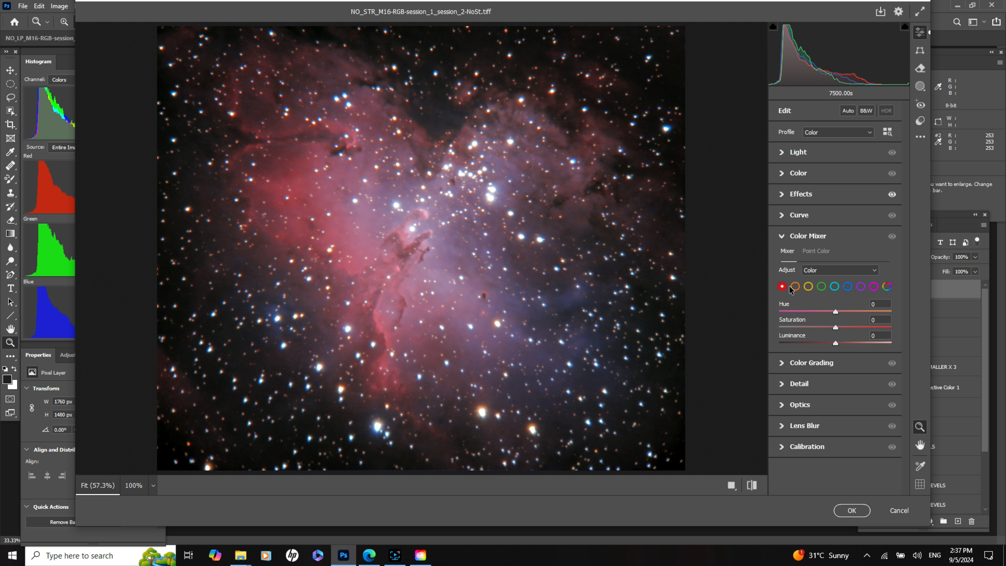
{"action": "mouse_move", "coordinate": [834, 343]}
{"action": "left_mouse_down"}
{"action": "mouse_move", "coordinate": [851, 344]}
{"action": "mouse_move", "coordinate": [806, 344]}
{"action": "mouse_move", "coordinate": [839, 344]}
{"action": "left_mouse_up"}
{"action": "left_click", "coordinate": [782, 237]}
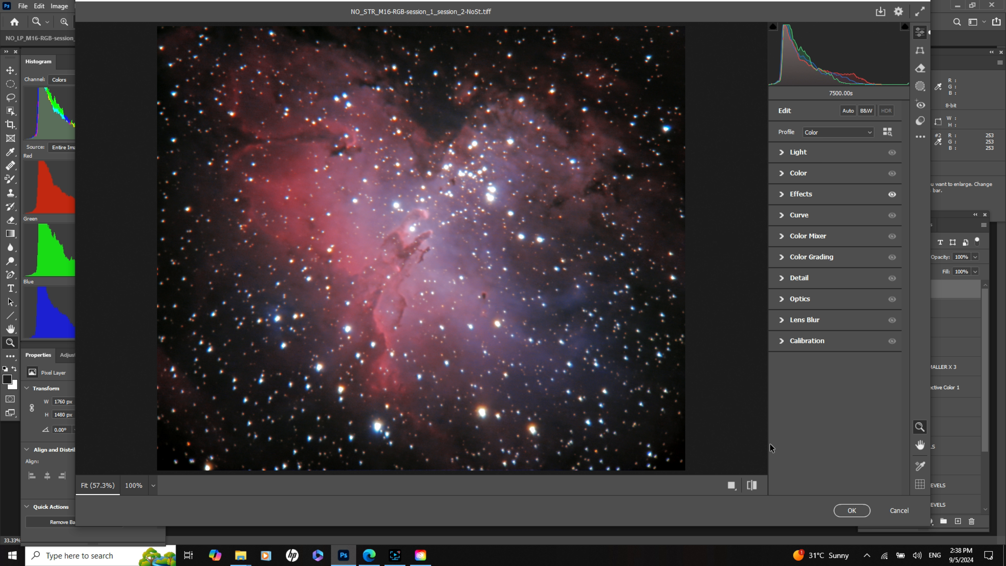
{"action": "left_click", "coordinate": [852, 510]}
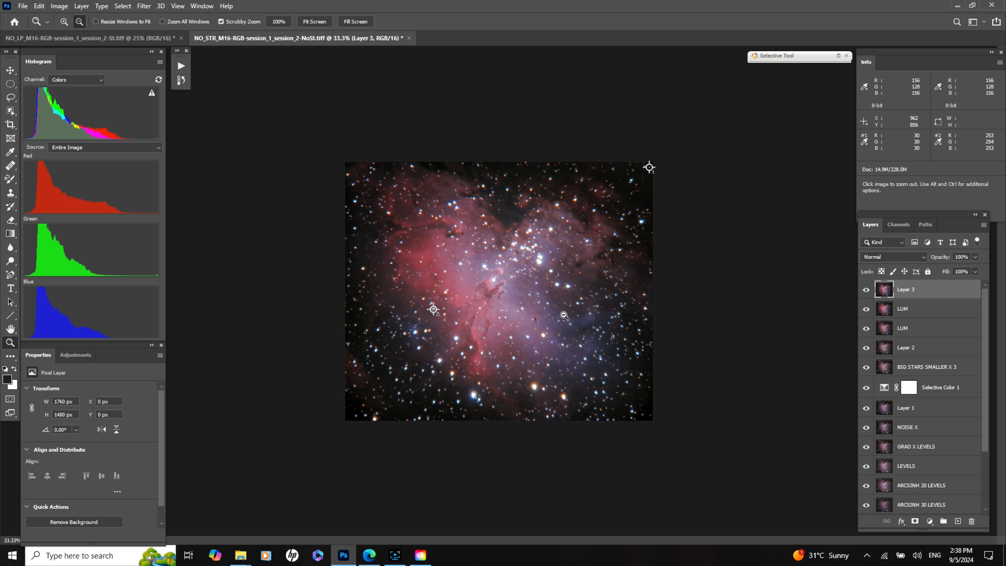
Compare the nebula with and without Layer 3, both at 33.3% and fitted to the screen.
{"action": "left_click", "coordinate": [865, 293]}
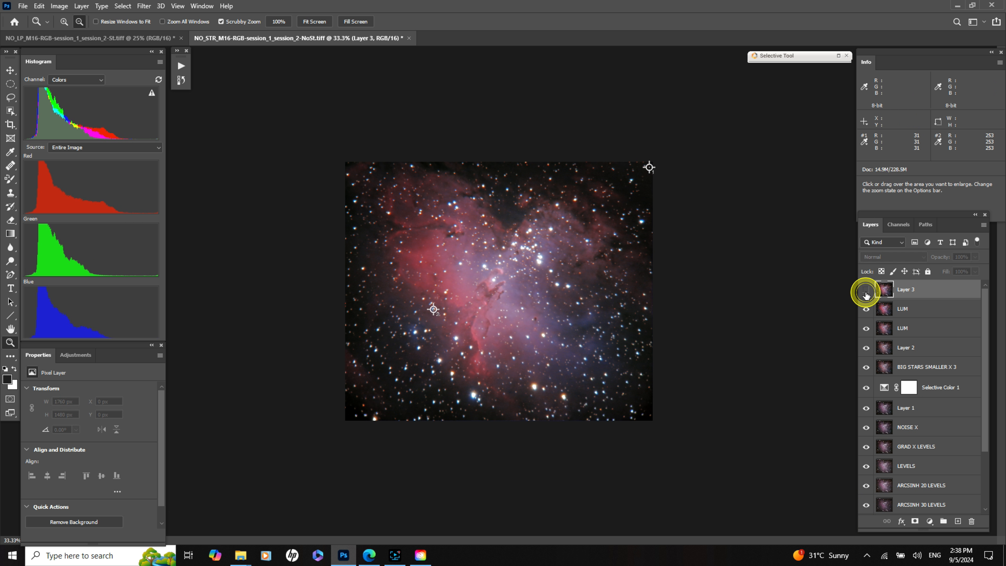
{"action": "left_click", "coordinate": [865, 293]}
{"action": "left_click", "coordinate": [866, 291]}
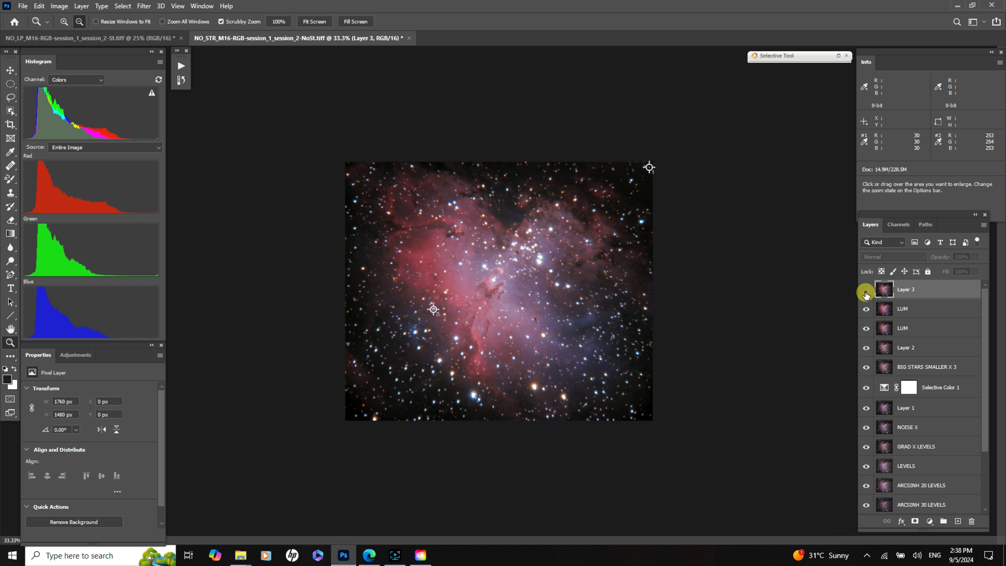
{"action": "left_click", "coordinate": [314, 24]}
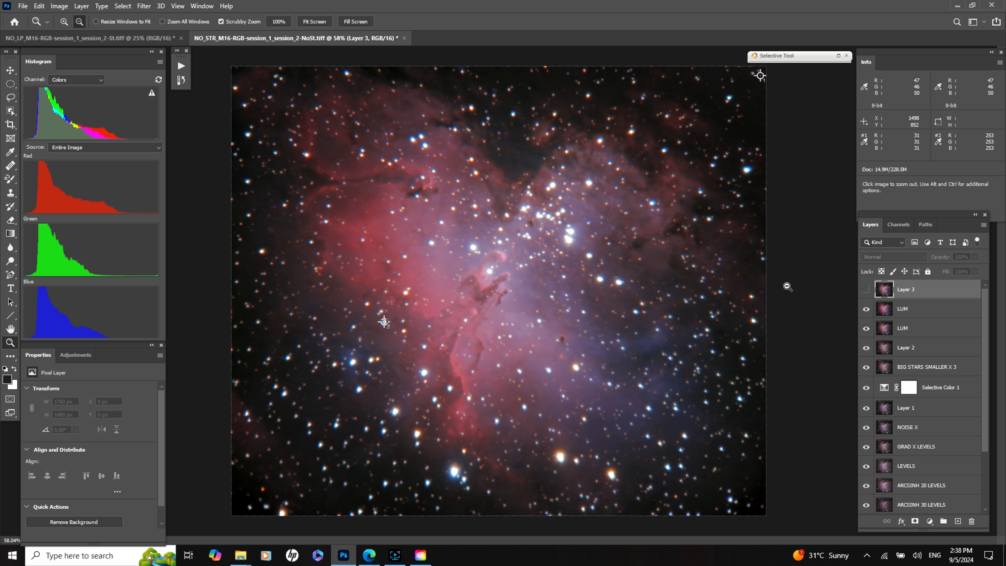
{"action": "left_click", "coordinate": [866, 292]}
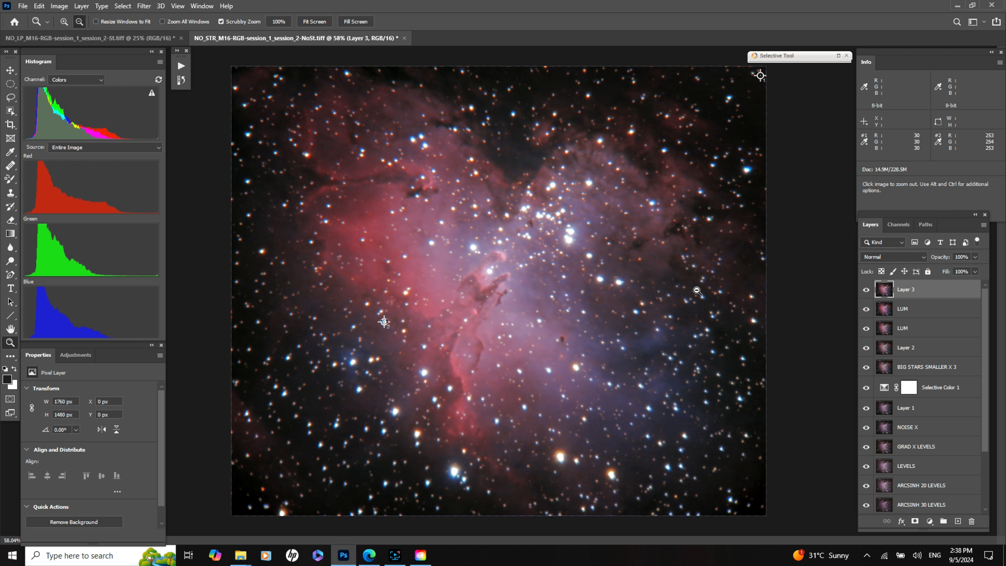
Rename Layer 3 as RAW CLARITY +20 and merge all visible layers into a new layer above it.
{"action": "double_click", "coordinate": [912, 289]}
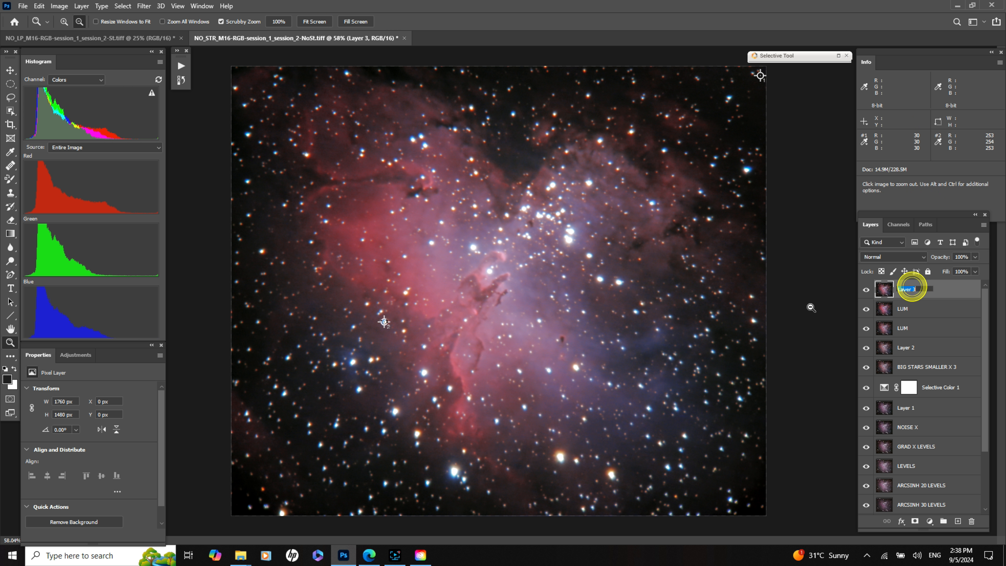
{"action": "type", "text": "RAW CLA"}
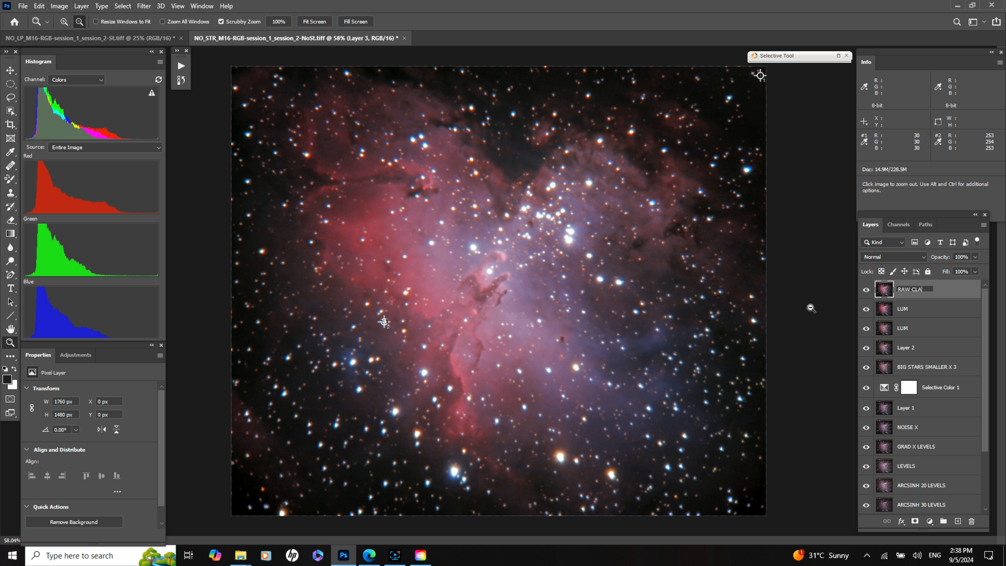
{"action": "type", "text": "RITY +20"}
{"action": "key", "text": "Return"}
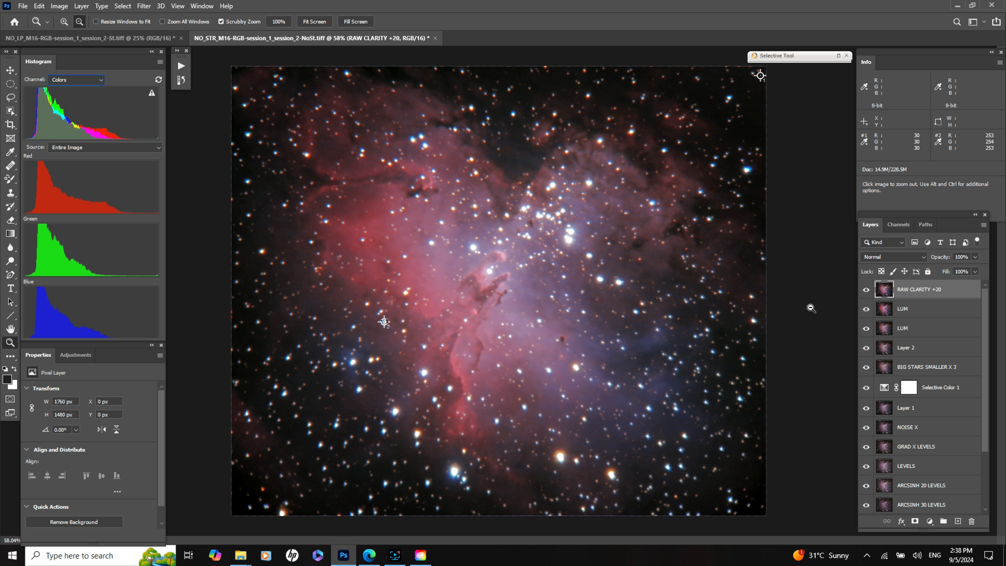
{"action": "key", "text": "ctrl+shift+alt+e"}
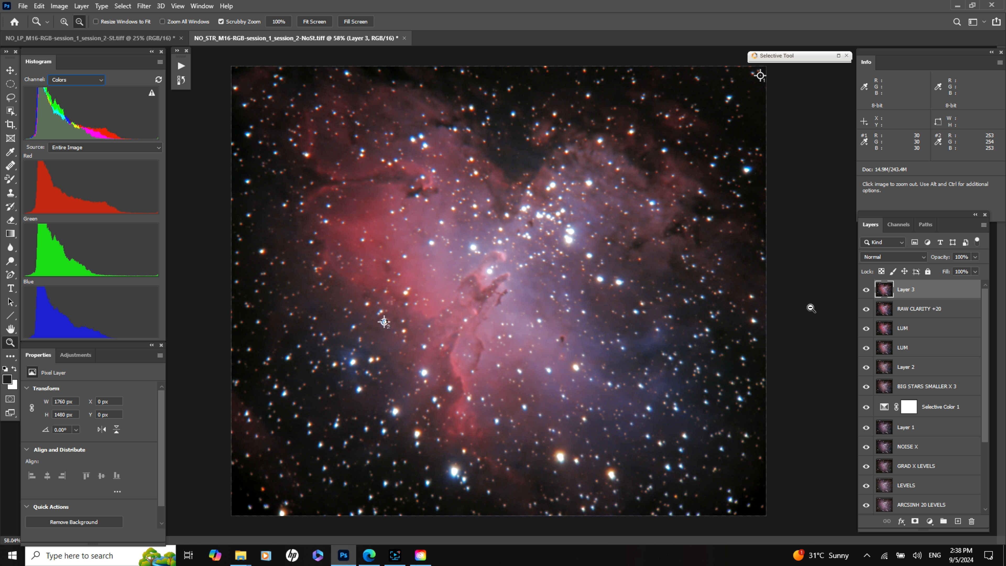
Run the Local Contrast Enhancement action from Astronomy Tools on the new merged layer.
{"action": "left_click", "coordinate": [181, 66]}
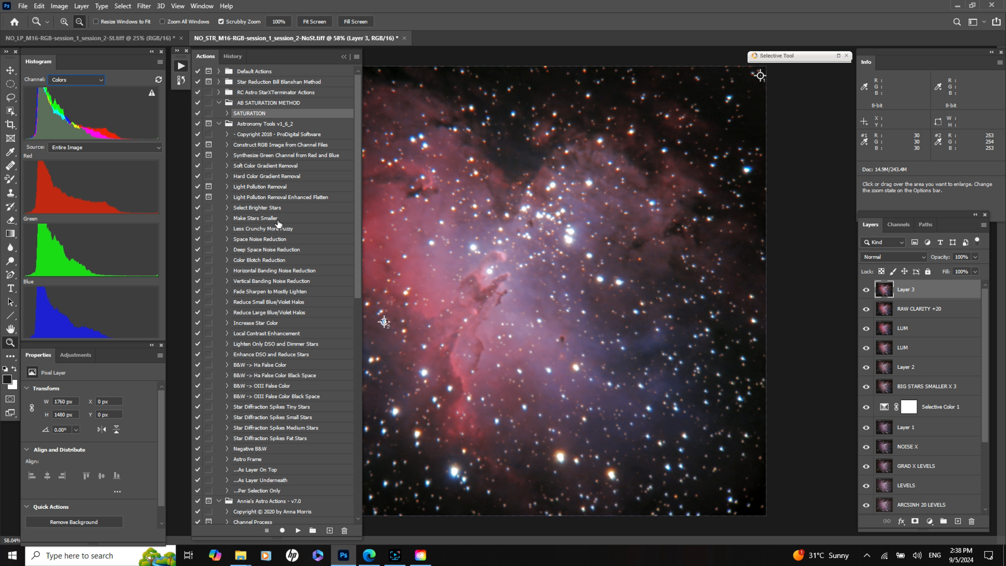
{"action": "left_click", "coordinate": [255, 322]}
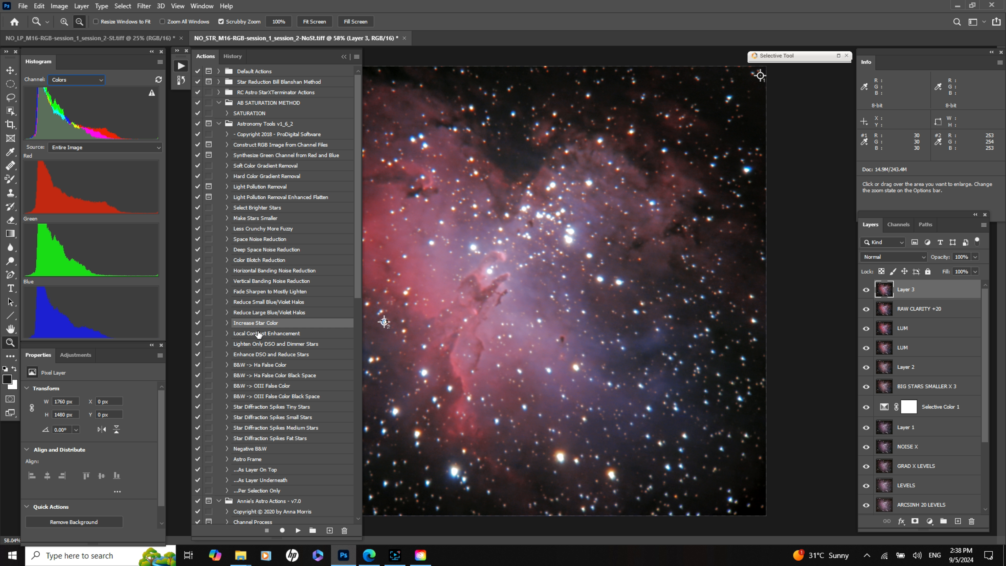
{"action": "left_click", "coordinate": [259, 333]}
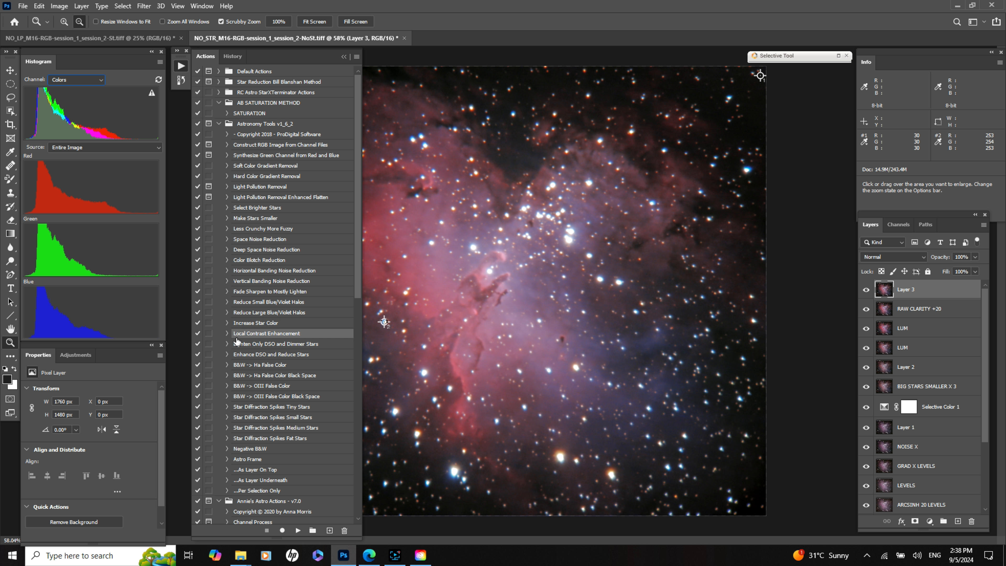
{"action": "left_click", "coordinate": [258, 344]}
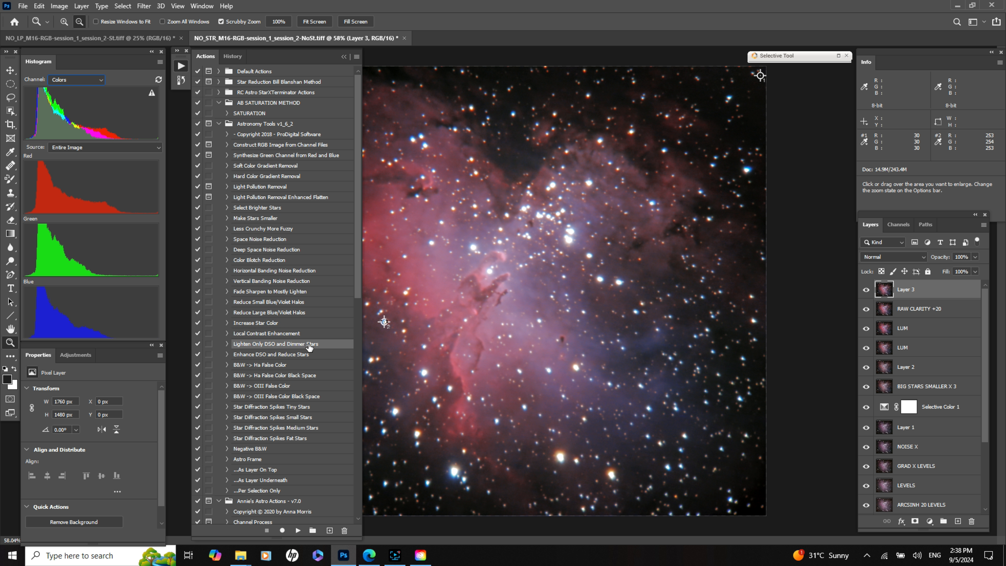
{"action": "left_click", "coordinate": [284, 357]}
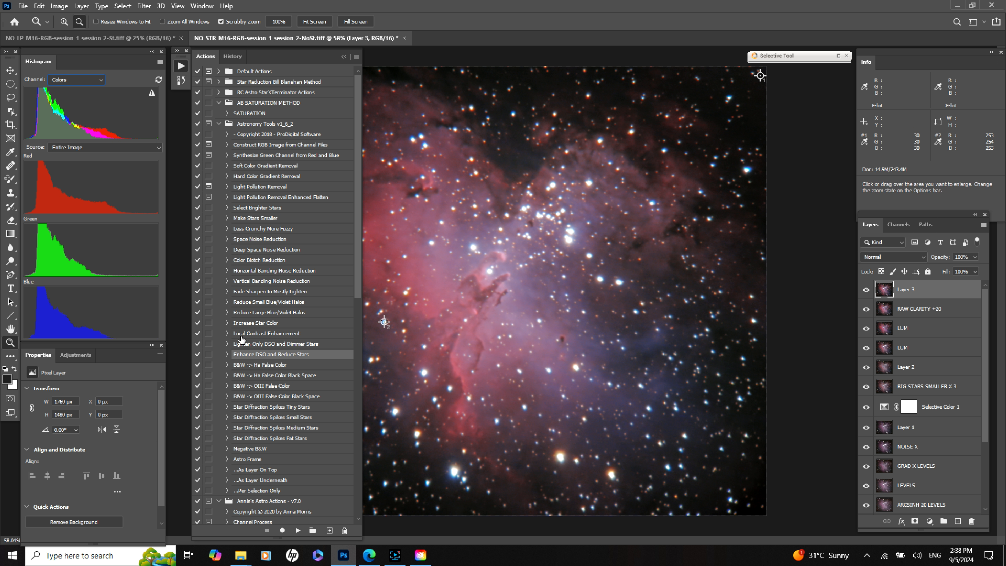
{"action": "left_click", "coordinate": [249, 334]}
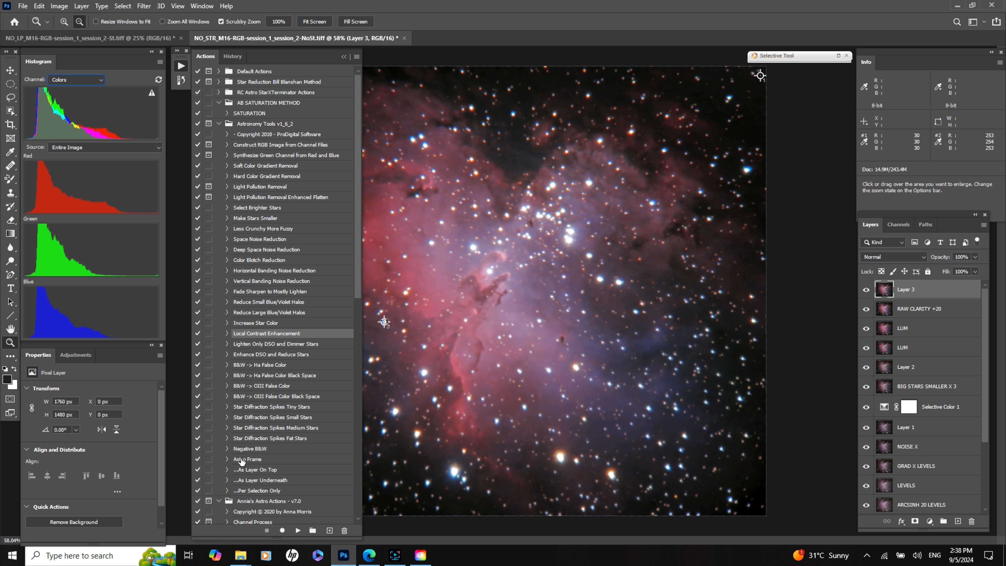
{"action": "left_click", "coordinate": [298, 530]}
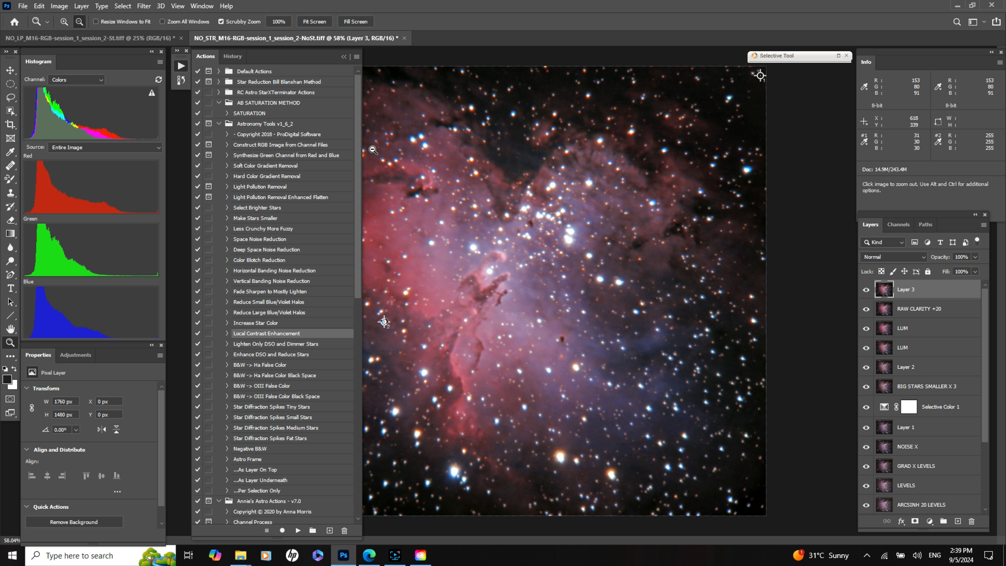
{"action": "left_click", "coordinate": [344, 56]}
Examine the contrast-enhanced nebula as a whole at 33.3% and fitted to the screen.
{"action": "left_click", "coordinate": [79, 22]}
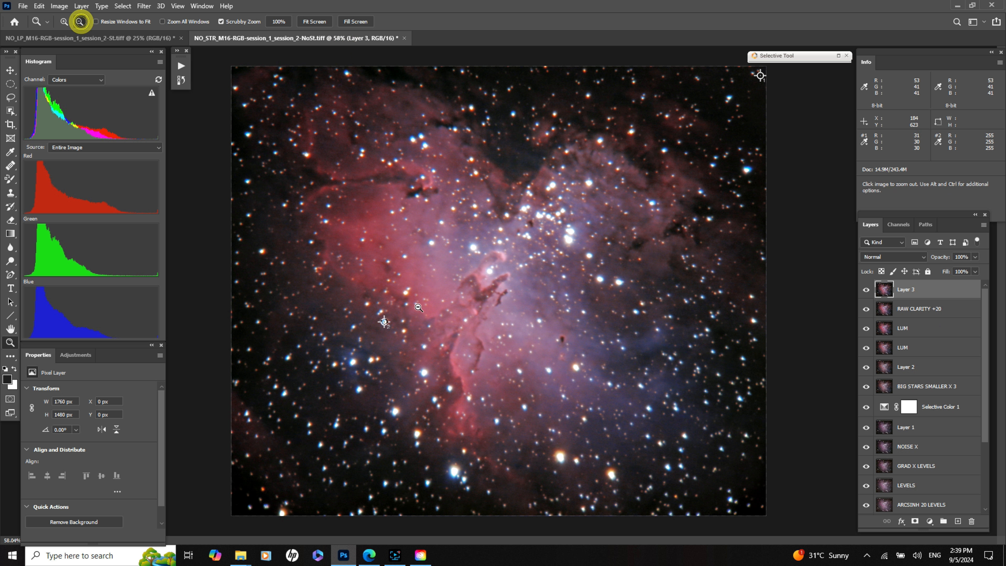
{"action": "left_click", "coordinate": [508, 321]}
{"action": "left_click", "coordinate": [509, 321]}
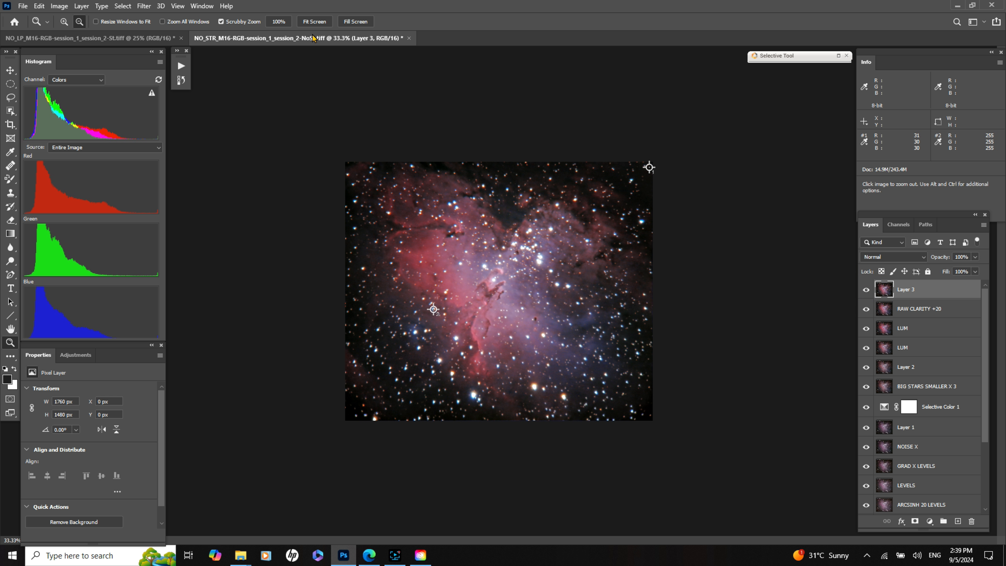
{"action": "left_click", "coordinate": [314, 21]}
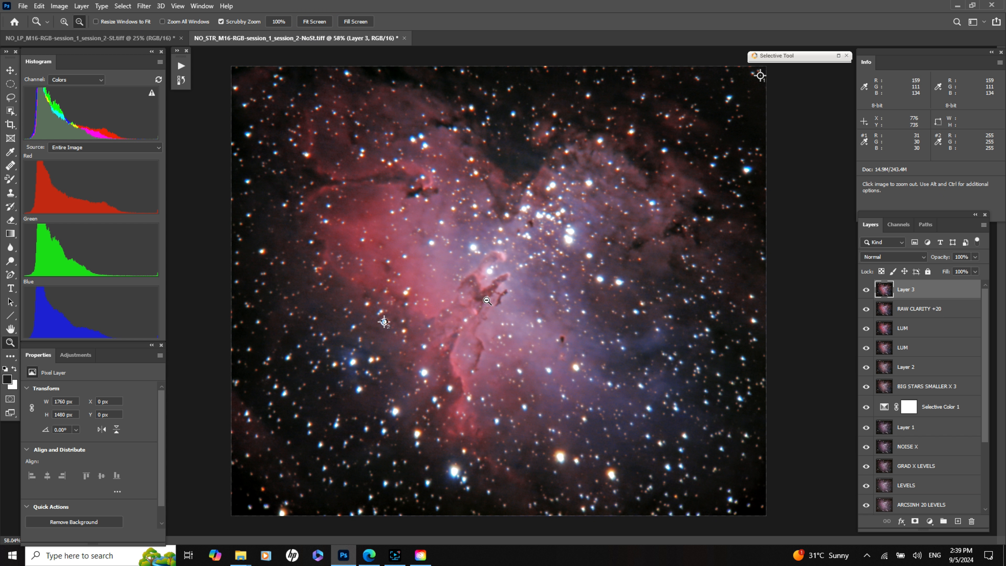
Compare the central pillars at 200% with and without the contrast-enhanced Layer 3.
{"action": "left_click", "coordinate": [63, 21]}
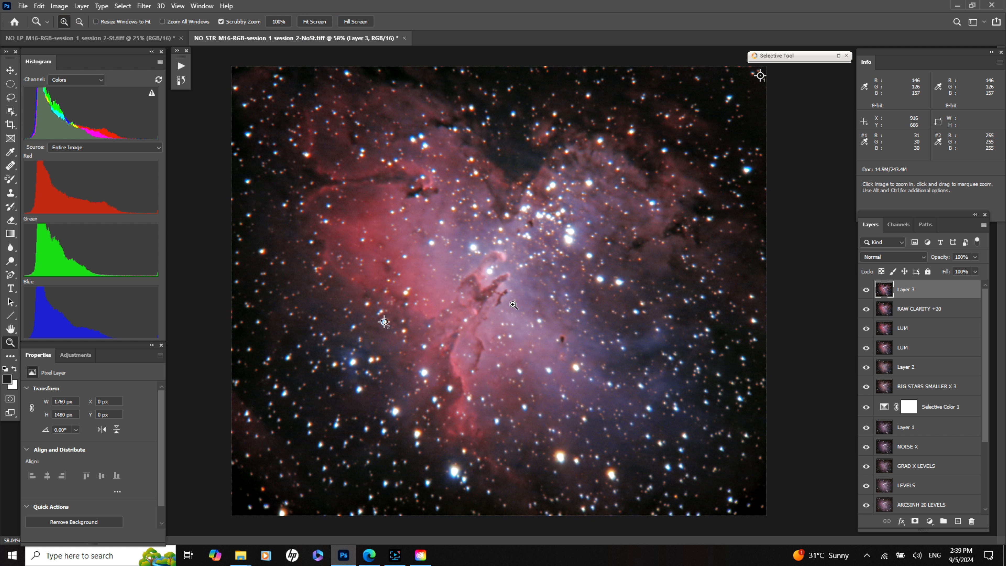
{"action": "left_click", "coordinate": [485, 293]}
{"action": "left_click", "coordinate": [485, 294]}
{"action": "left_click", "coordinate": [485, 294]}
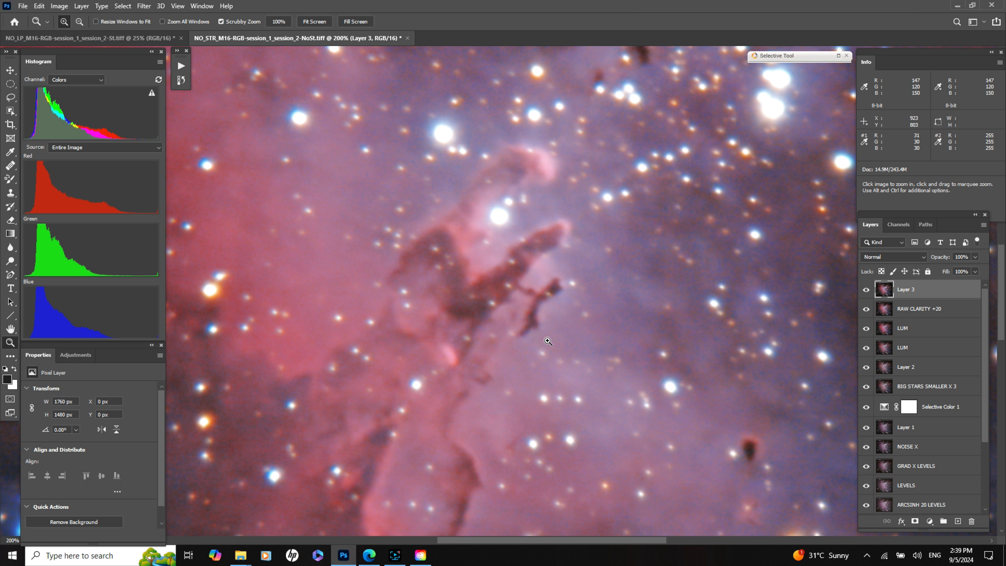
{"action": "left_click", "coordinate": [865, 289]}
{"action": "left_click", "coordinate": [866, 290]}
{"action": "left_click", "coordinate": [866, 289]}
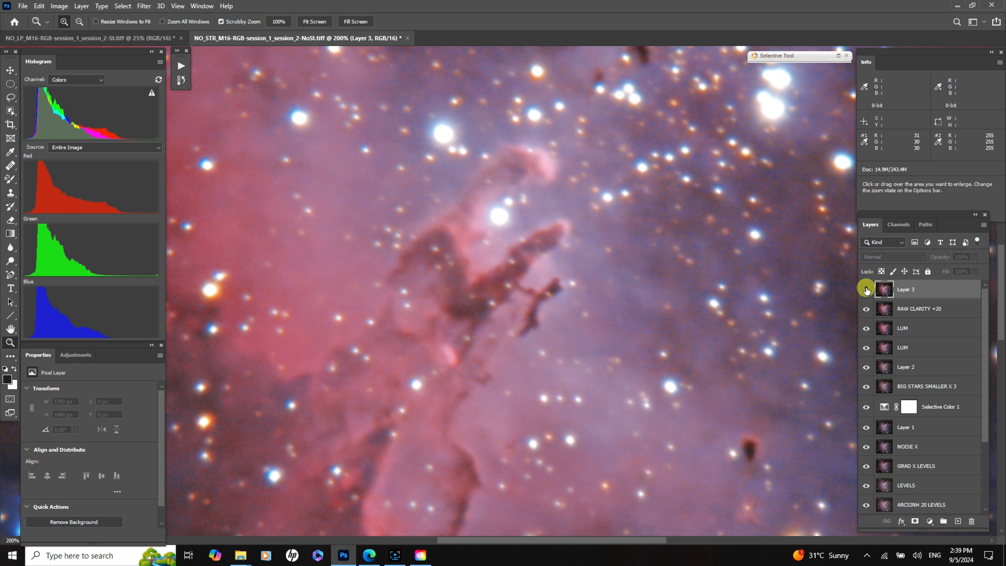
{"action": "left_click", "coordinate": [865, 289]}
Reduce the opacity of Layer 3 to 54% with the whole image in view.
{"action": "key", "text": "ctrl+0"}
{"action": "left_click", "coordinate": [975, 256]}
{"action": "left_click_drag", "start_coordinate": [977, 269], "coordinate": [953, 272]}
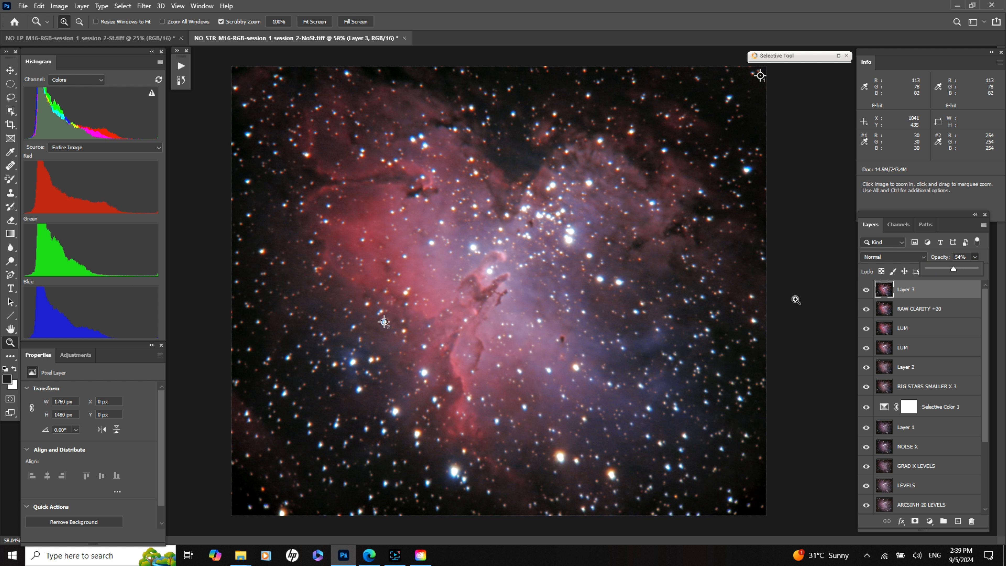
Compare the fitted image with and without the partly transparent Layer 3 by toggling its visibility repeatedly.
{"action": "left_click", "coordinate": [864, 290]}
{"action": "left_click", "coordinate": [866, 290]}
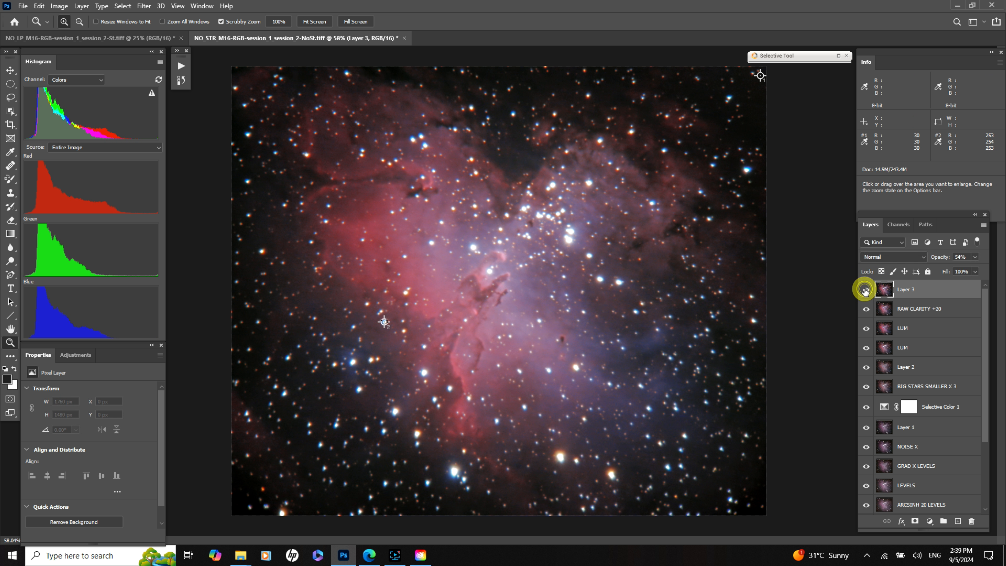
{"action": "left_click", "coordinate": [865, 290]}
{"action": "left_click", "coordinate": [865, 291]}
{"action": "left_click", "coordinate": [865, 291]}
{"action": "left_click", "coordinate": [865, 291]}
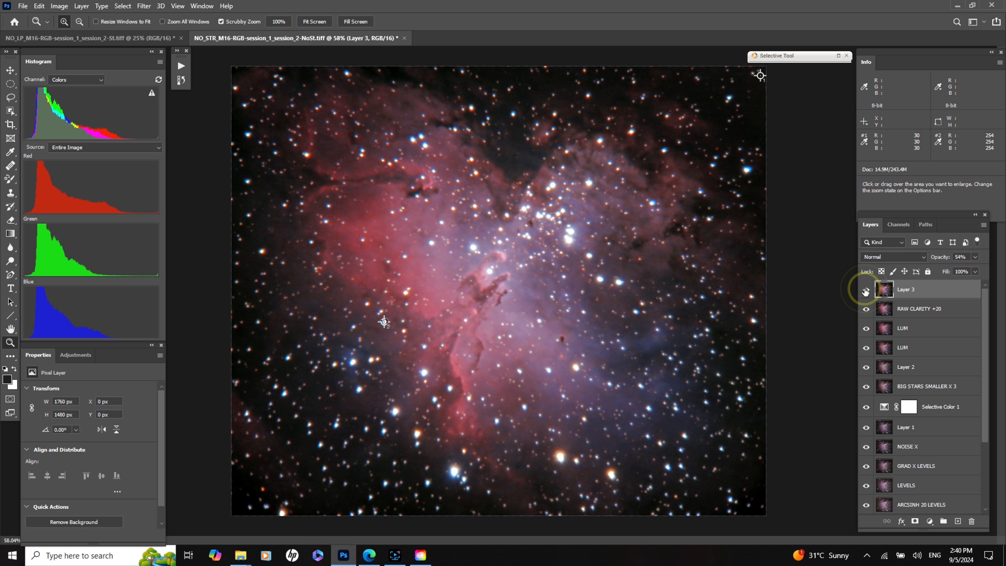
{"action": "left_click", "coordinate": [865, 291]}
{"action": "left_click", "coordinate": [865, 290]}
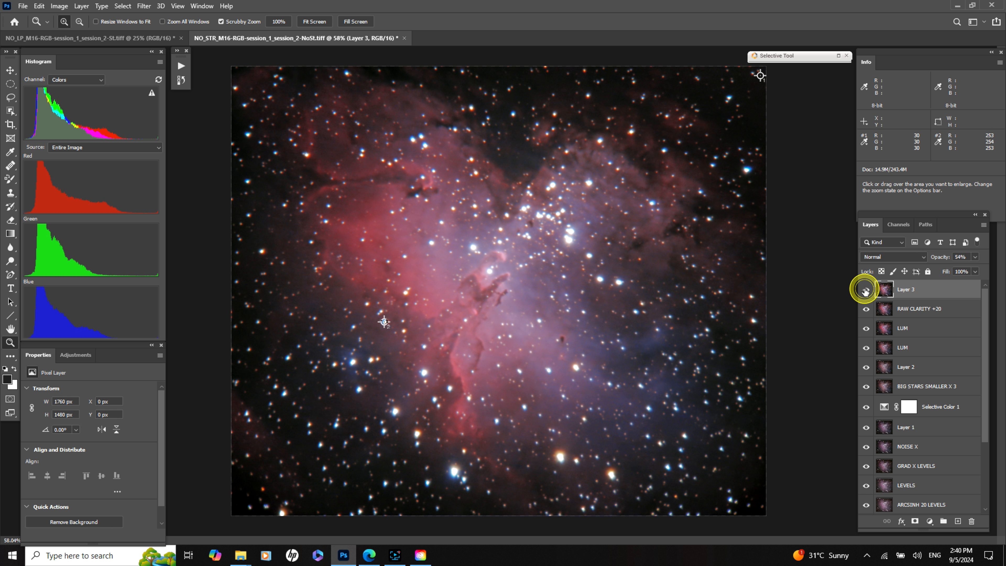
Check the effect of Layer 3 on the nebula at 33.3%, and leave the layer hidden.
{"action": "left_click", "coordinate": [316, 26]}
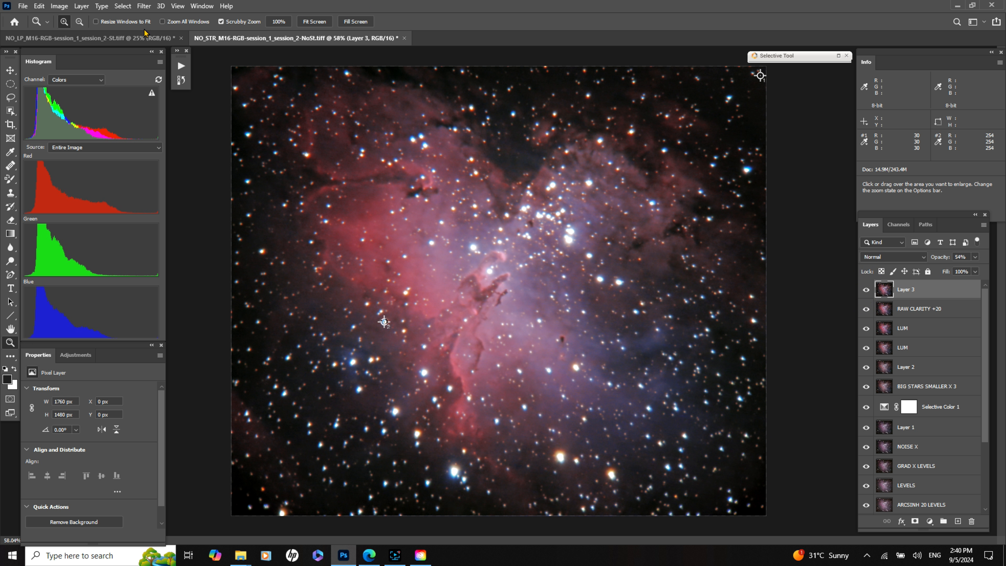
{"action": "left_click", "coordinate": [79, 22]}
{"action": "left_click", "coordinate": [524, 327]}
{"action": "left_click", "coordinate": [524, 327]}
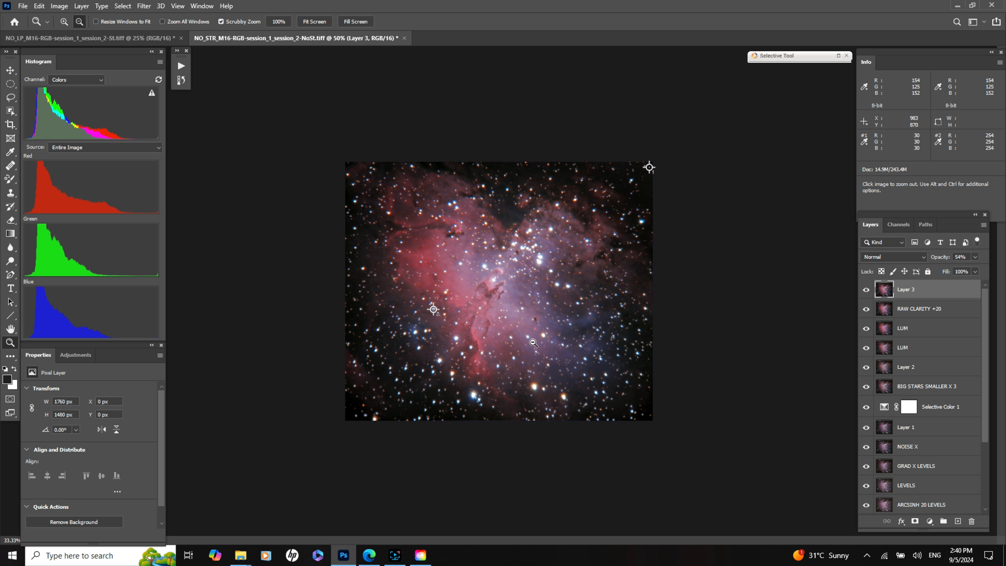
{"action": "left_click", "coordinate": [865, 292]}
{"action": "left_click", "coordinate": [865, 291]}
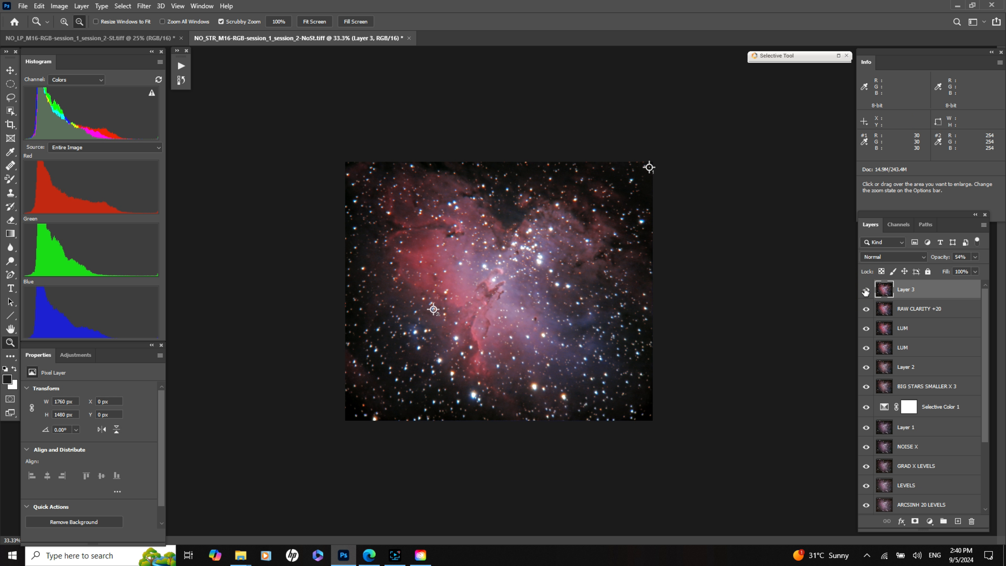
{"action": "left_click", "coordinate": [865, 292]}
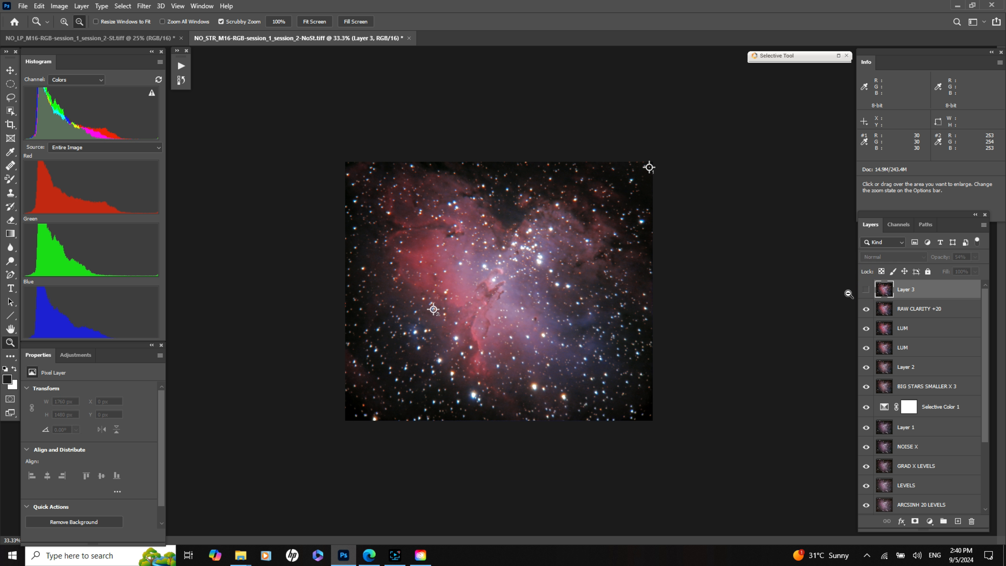
Delete the hidden Layer 3 and merge all visible layers into a fresh layer above RAW CLARITY +20.
{"action": "left_click_drag", "start_coordinate": [906, 289], "coordinate": [916, 319]}
{"action": "left_click_drag", "start_coordinate": [932, 366], "coordinate": [918, 297]}
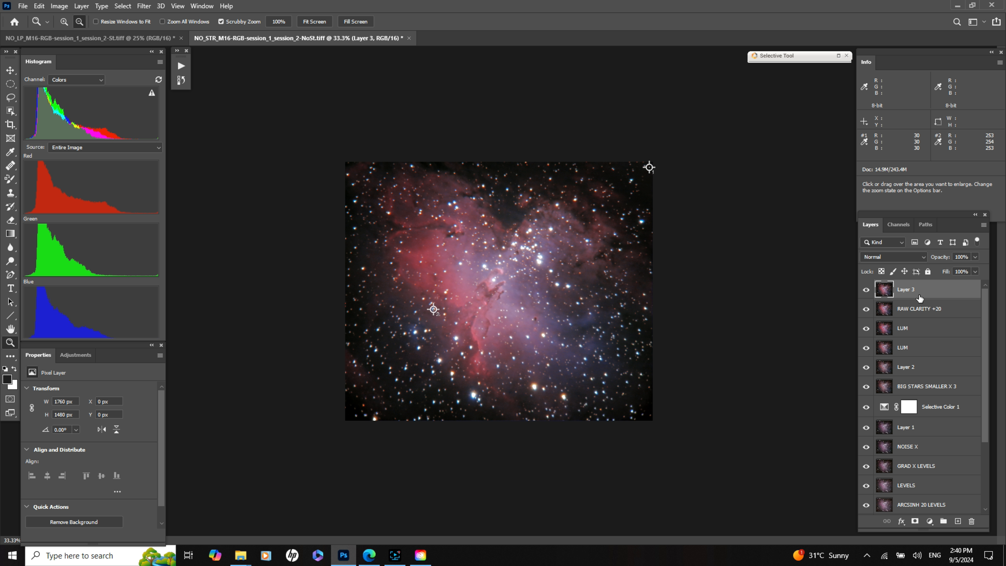
{"action": "key", "text": "alt"}
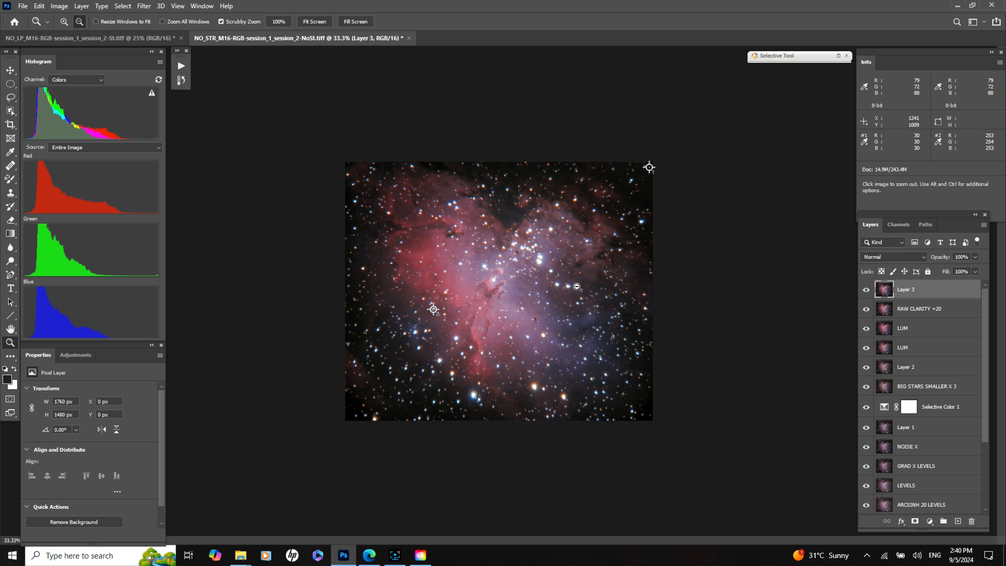